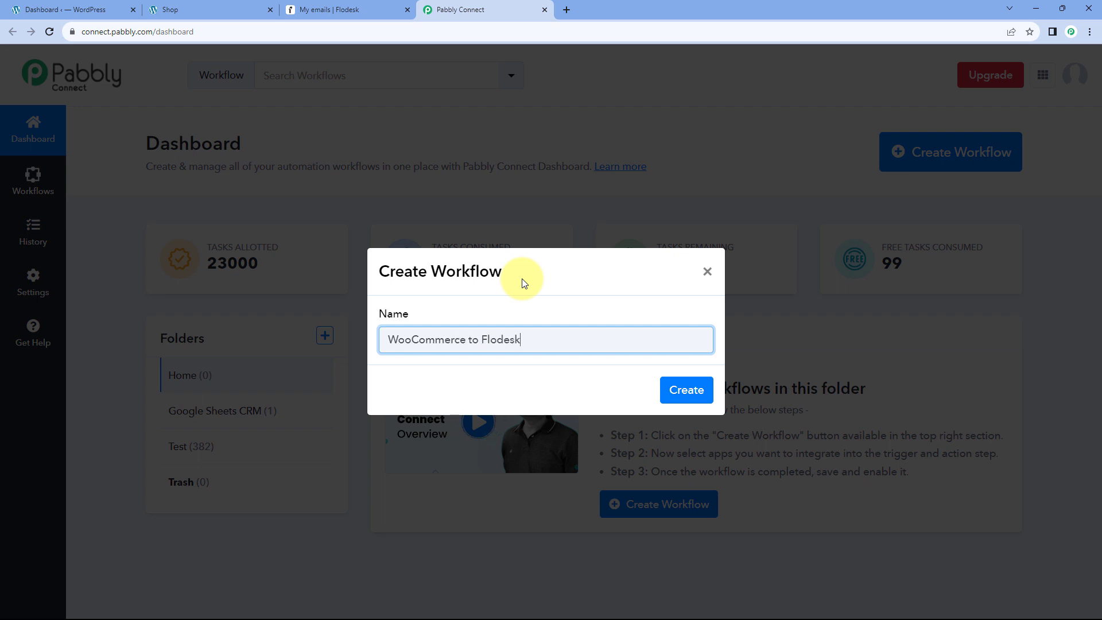
Create the 'WooCommerce to Flodesk' workflow and expand its trigger step to list the apps.
click(676, 388)
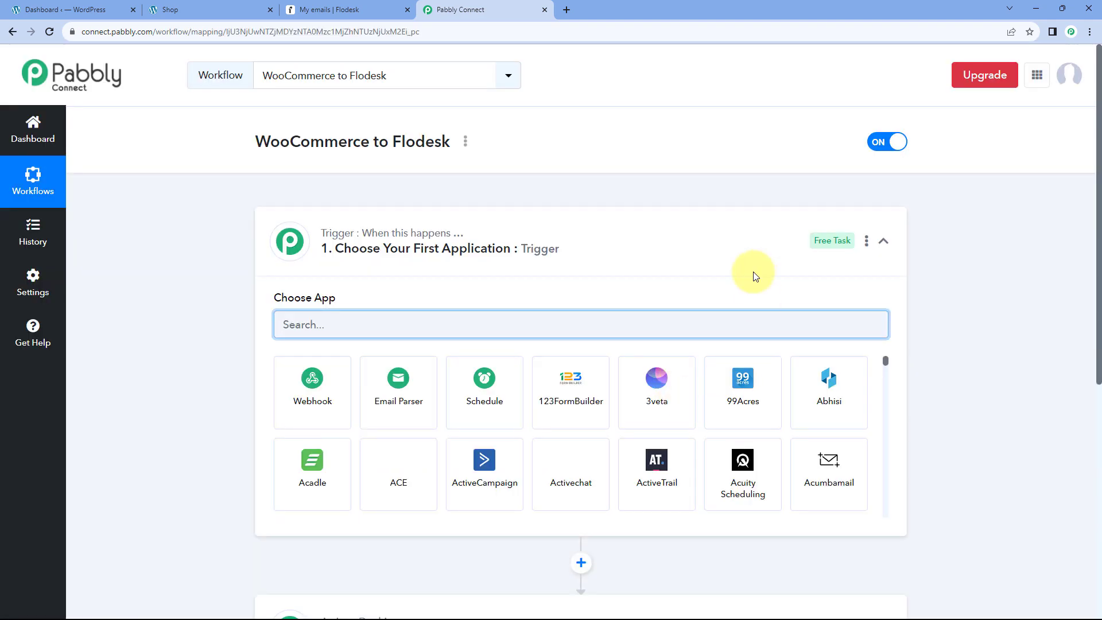
click(554, 247)
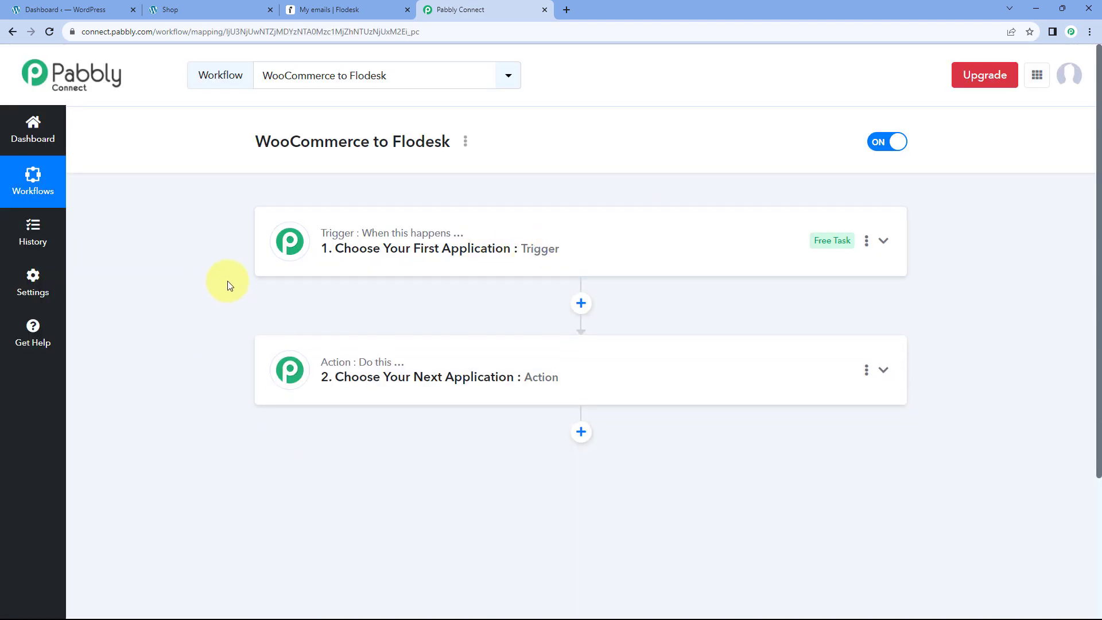
scroll(228, 284, down, 1)
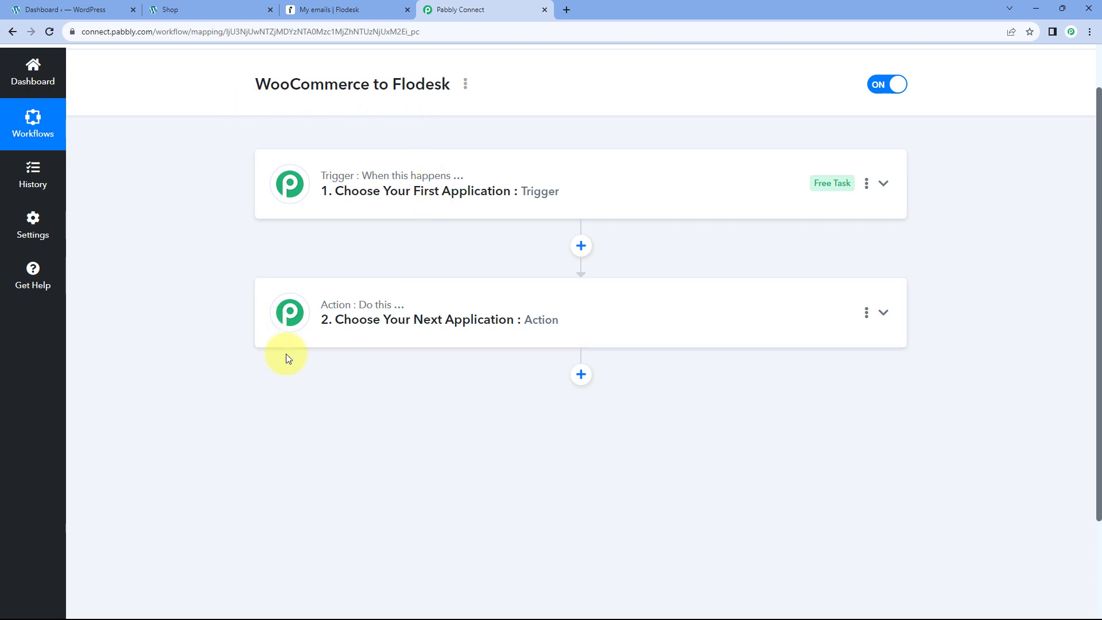
mouse_move(331, 184)
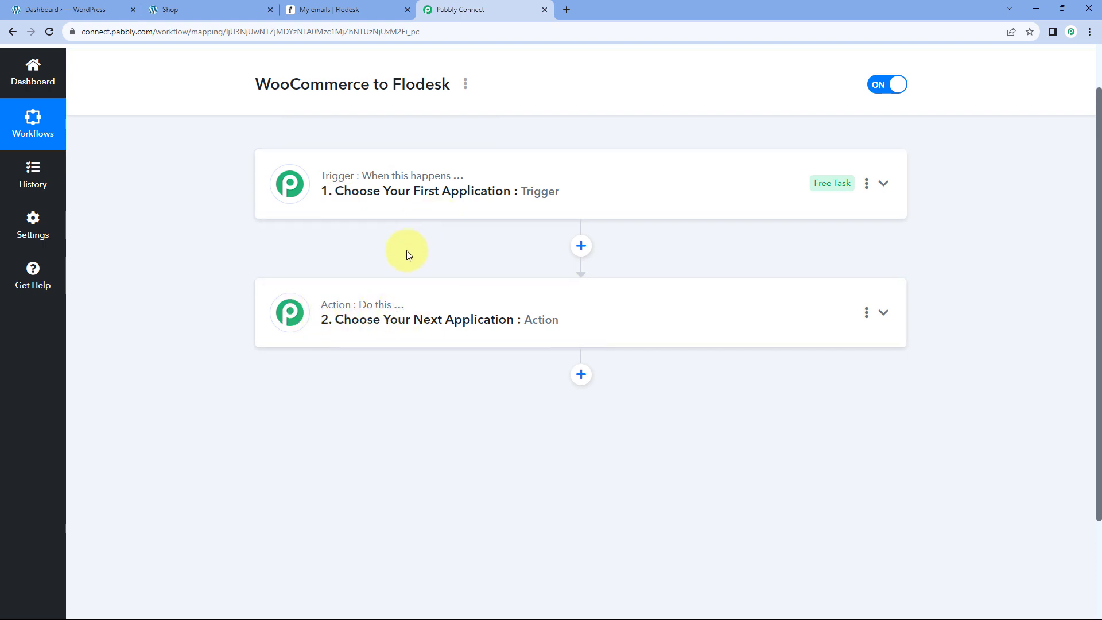
click(475, 175)
scroll(222, 256, down, 1)
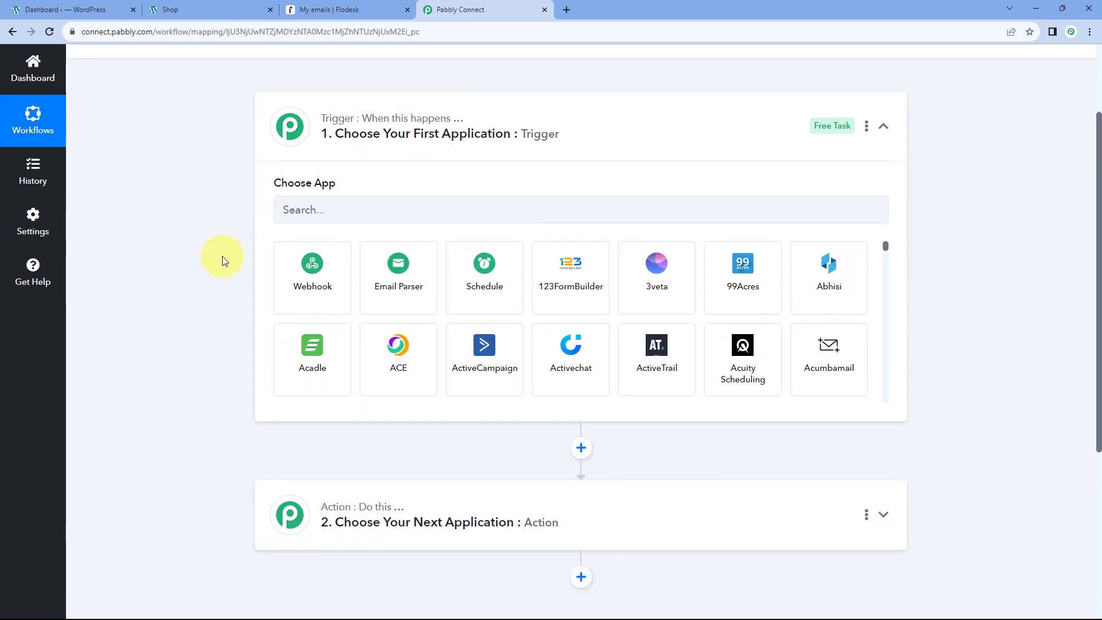
Scroll through the WooCommerce shop's products like Camera and Guitar, then go to Flodesk's My emails.
click(245, 11)
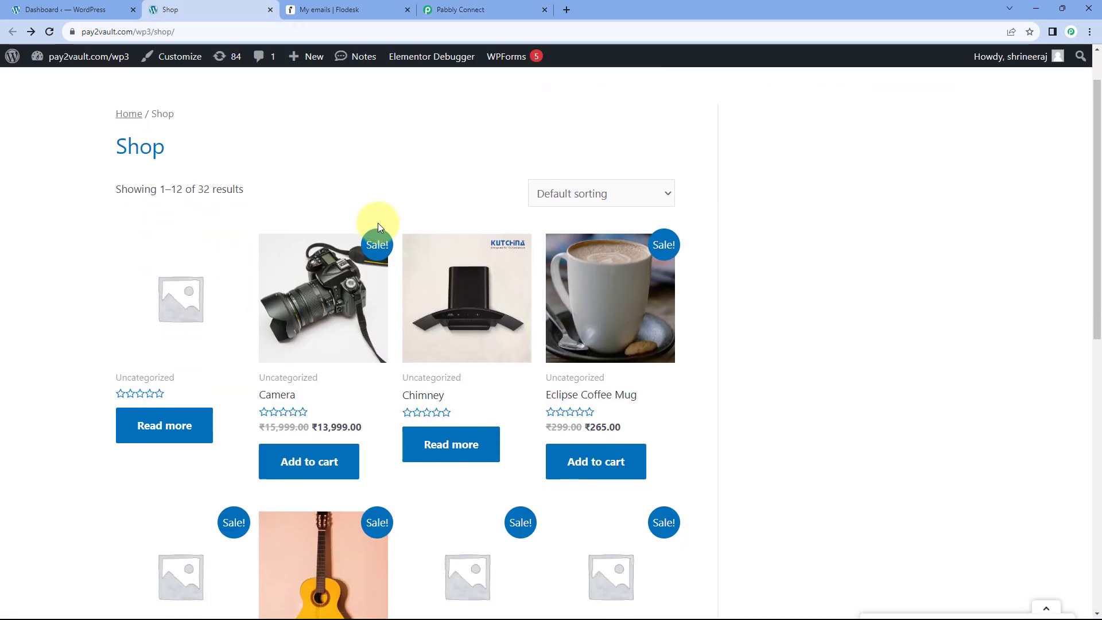
scroll(393, 207, down, 1)
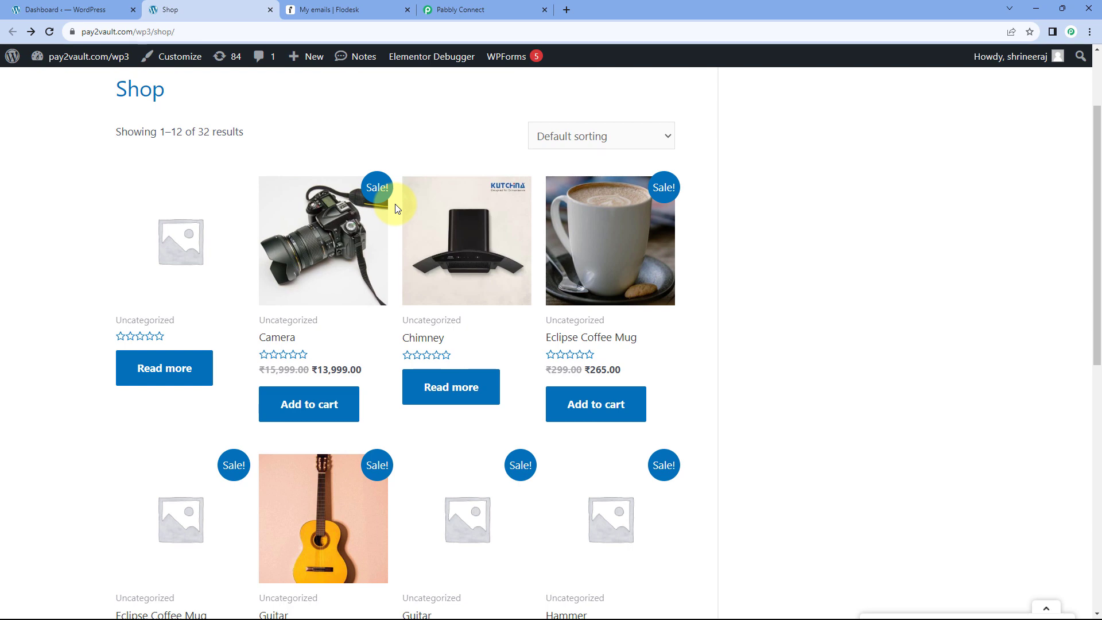
scroll(322, 269, down, 5)
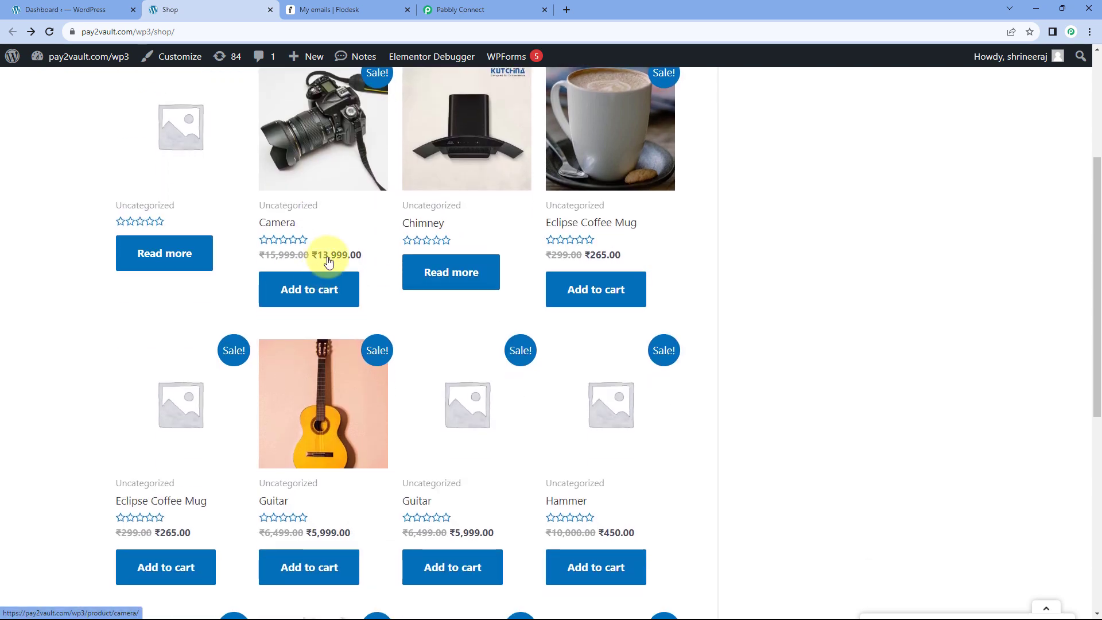
scroll(307, 320, down, 3)
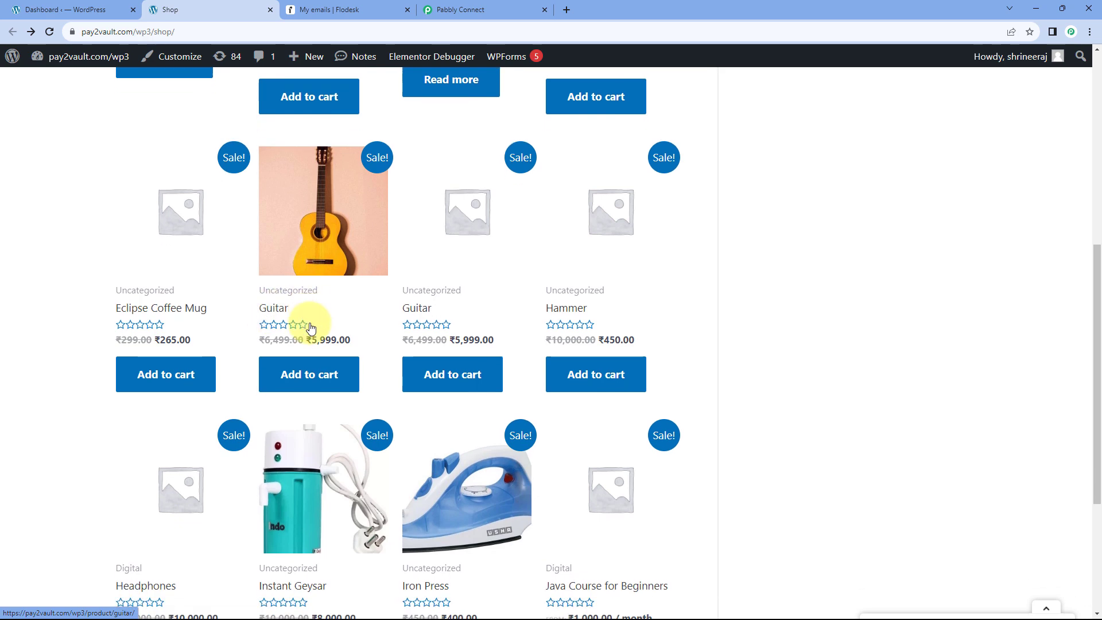
scroll(344, 365, up, 6)
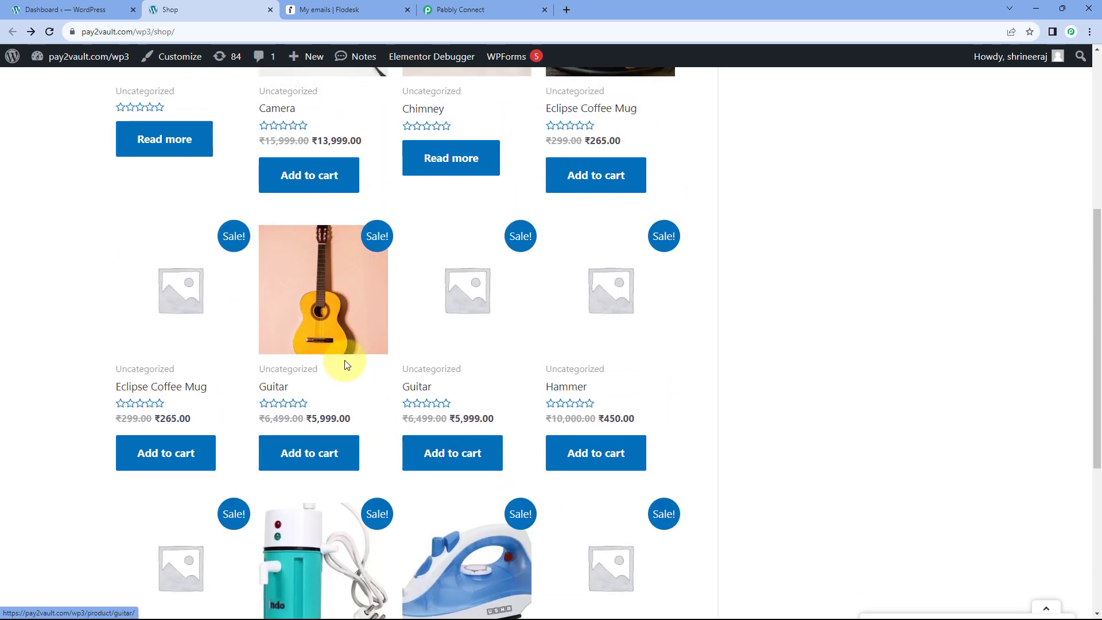
scroll(344, 366, up, 2)
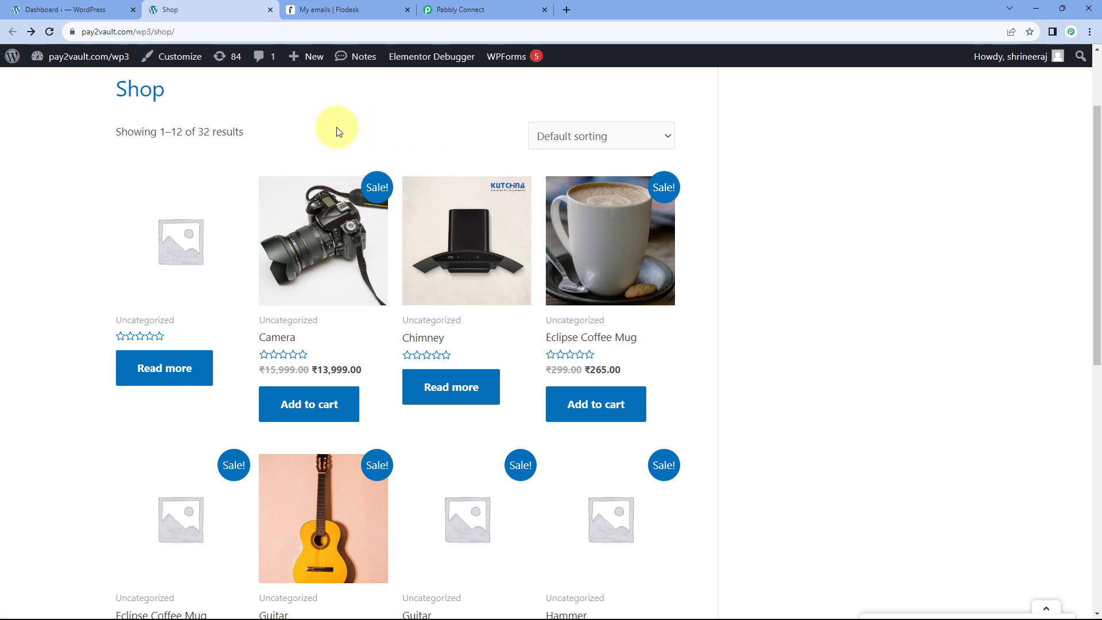
click(364, 10)
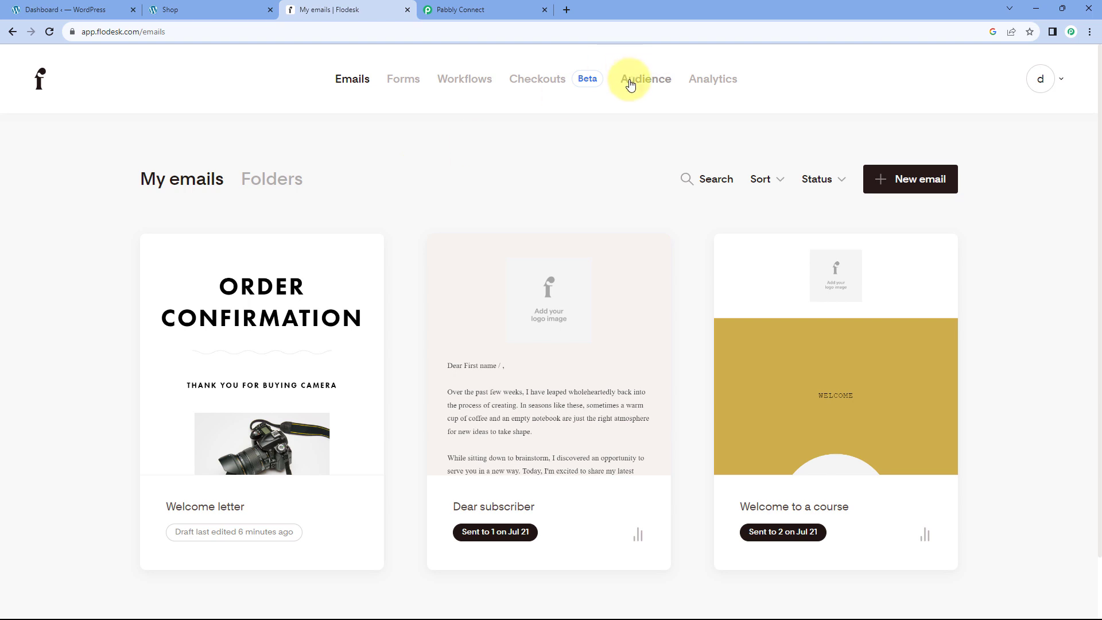
Check Flodesk's audience segments, then pause the New Order - Camera workflow for editing.
click(638, 80)
click(435, 181)
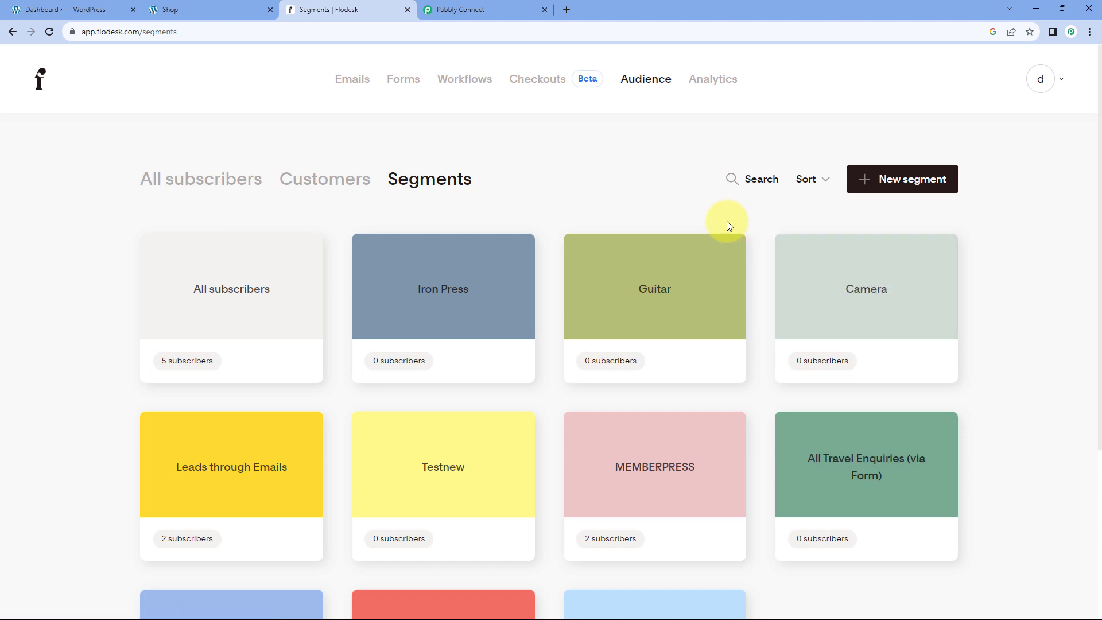
click(480, 90)
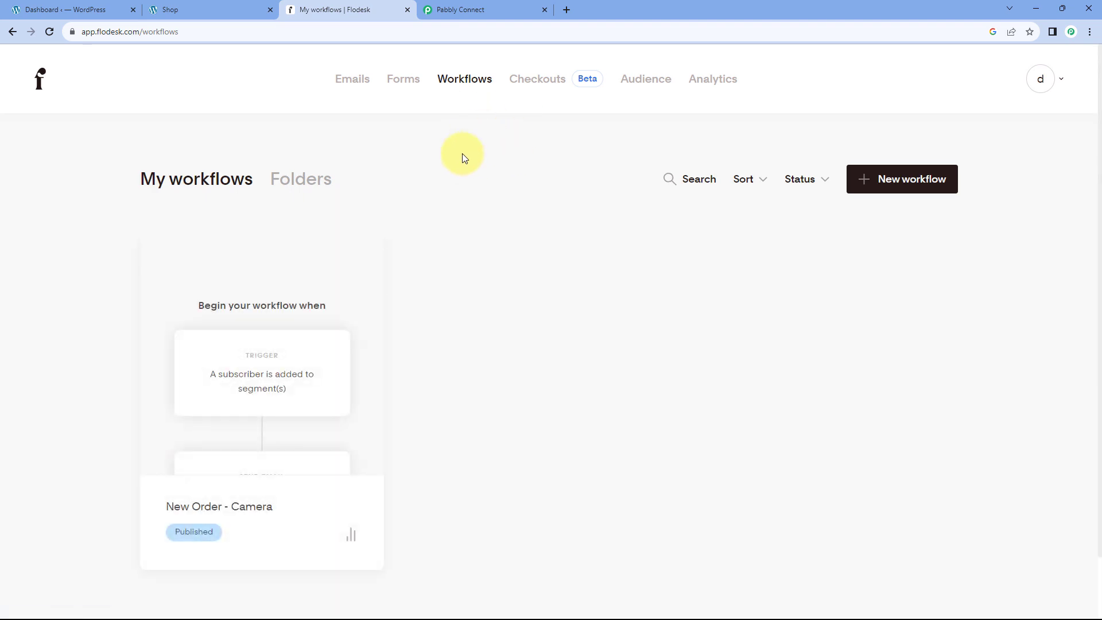
click(259, 355)
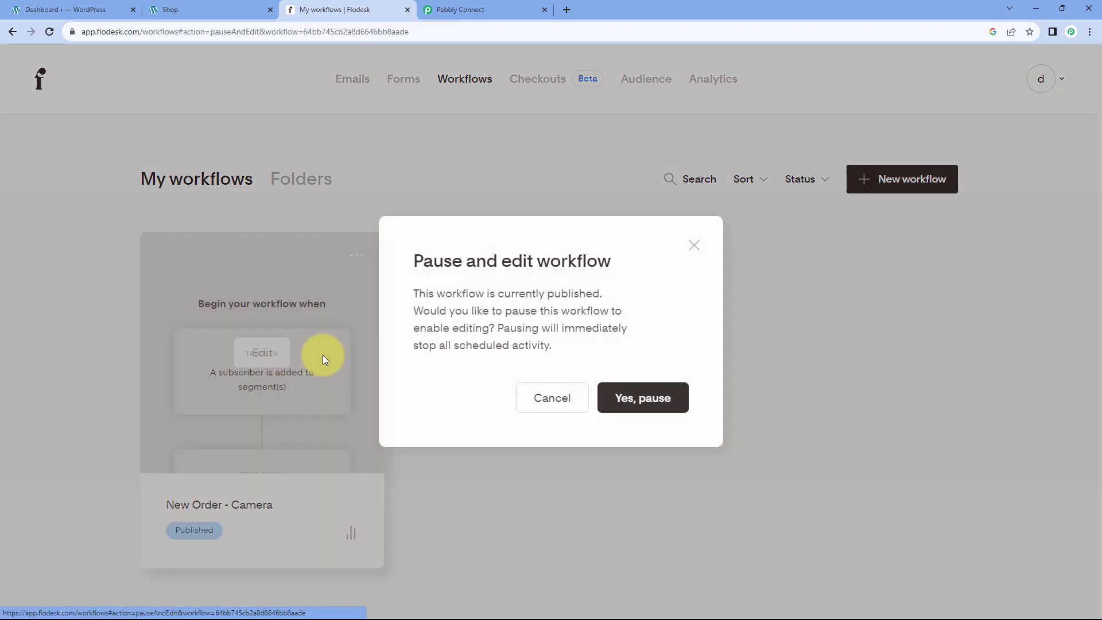
click(628, 395)
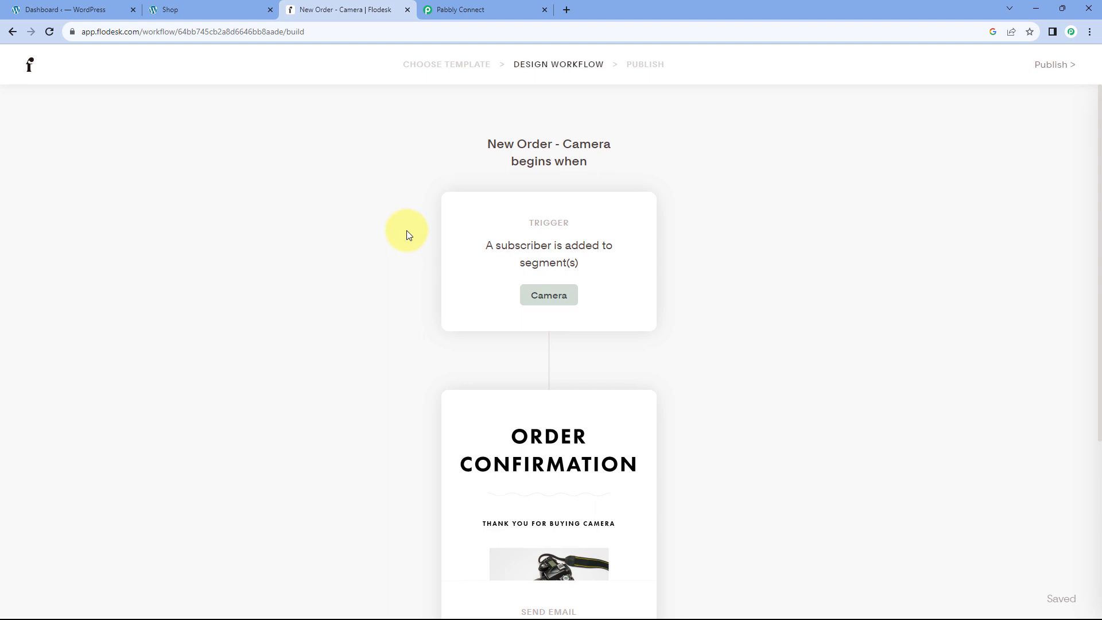
Review the Camera workflow's Order Confirmation email step, comparing with the shop, then return to Pabbly Connect.
scroll(407, 230, up, 1)
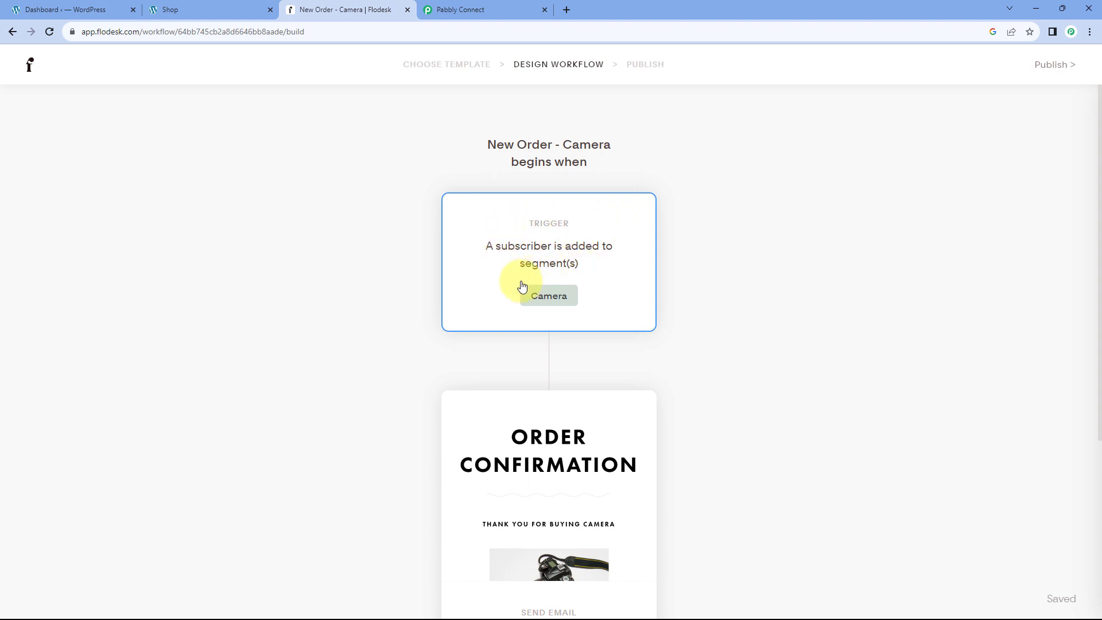
scroll(369, 283, down, 3)
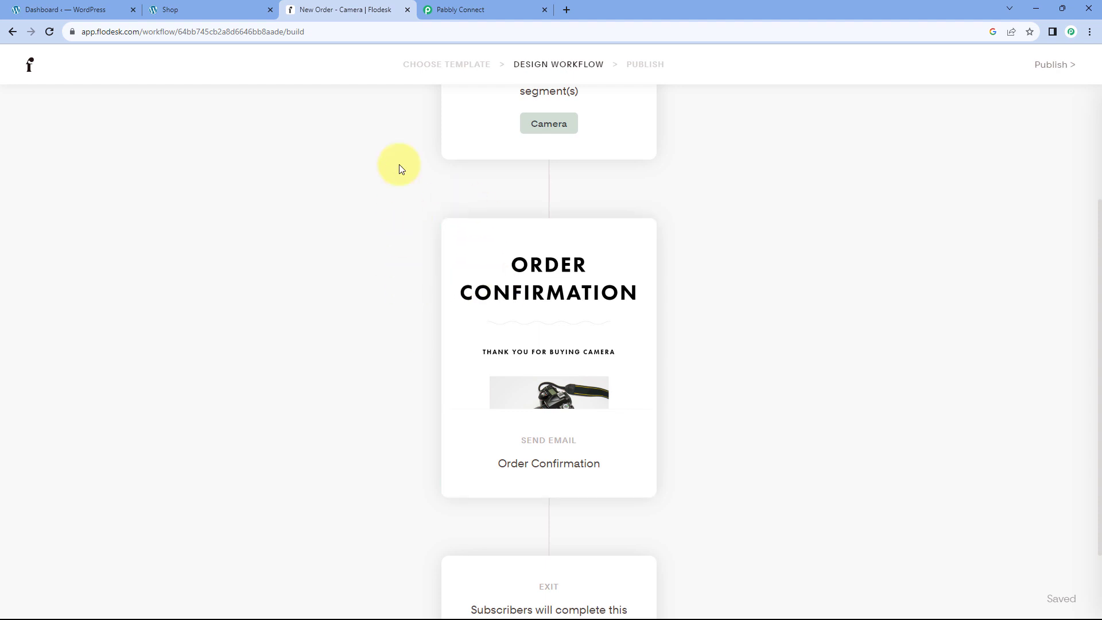
click(476, 12)
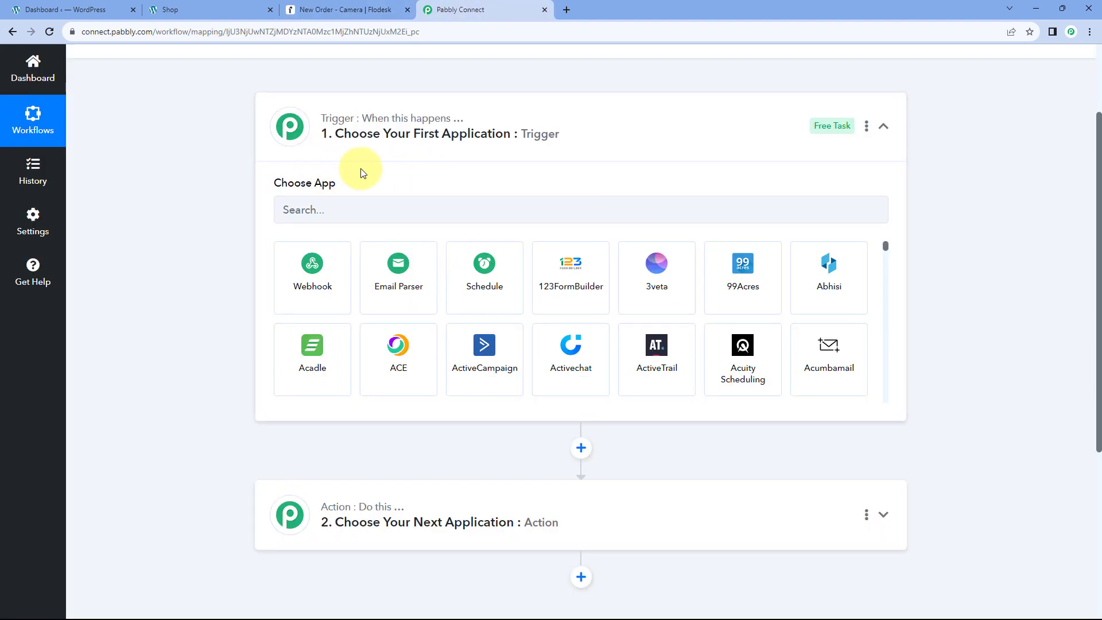
click(246, 11)
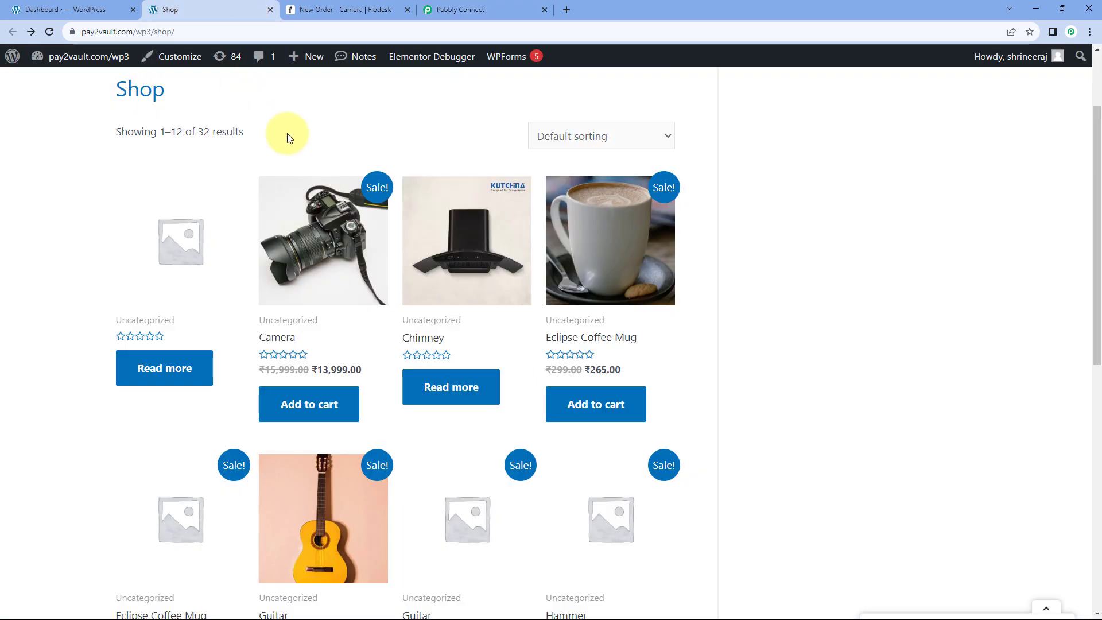
click(374, 9)
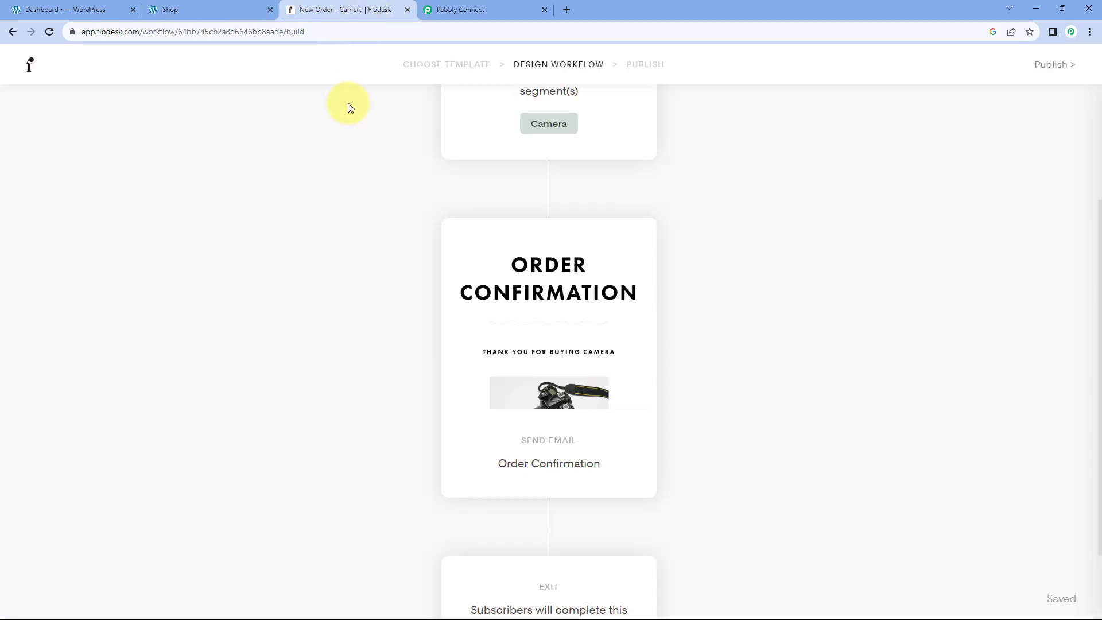
scroll(362, 174, up, 1)
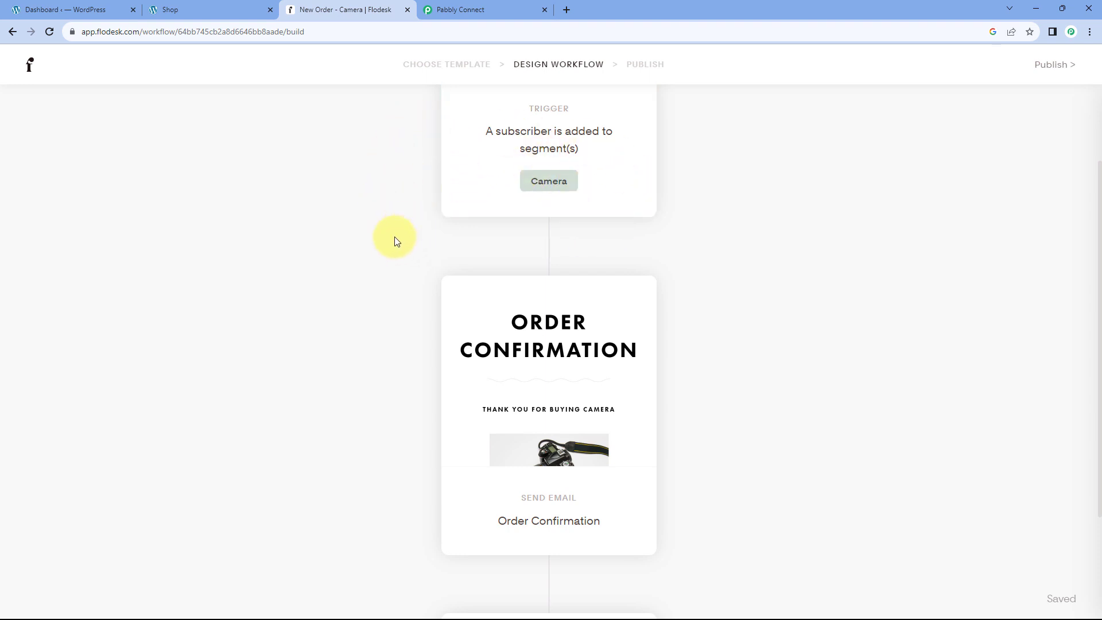
scroll(425, 165, down, 1)
scroll(428, 150, up, 1)
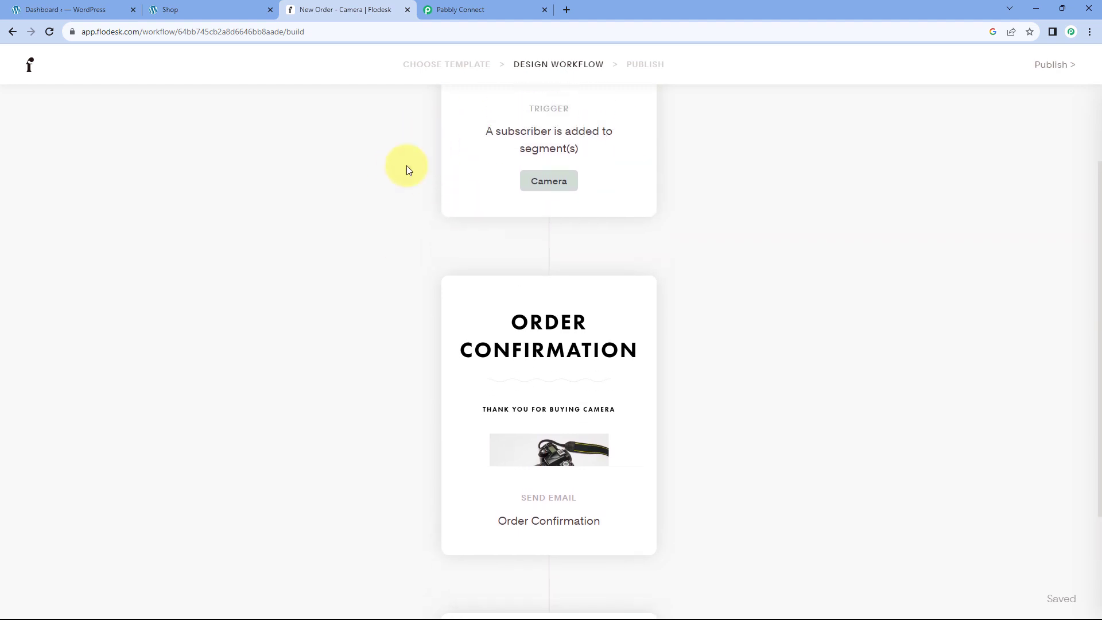
scroll(414, 182, down, 1)
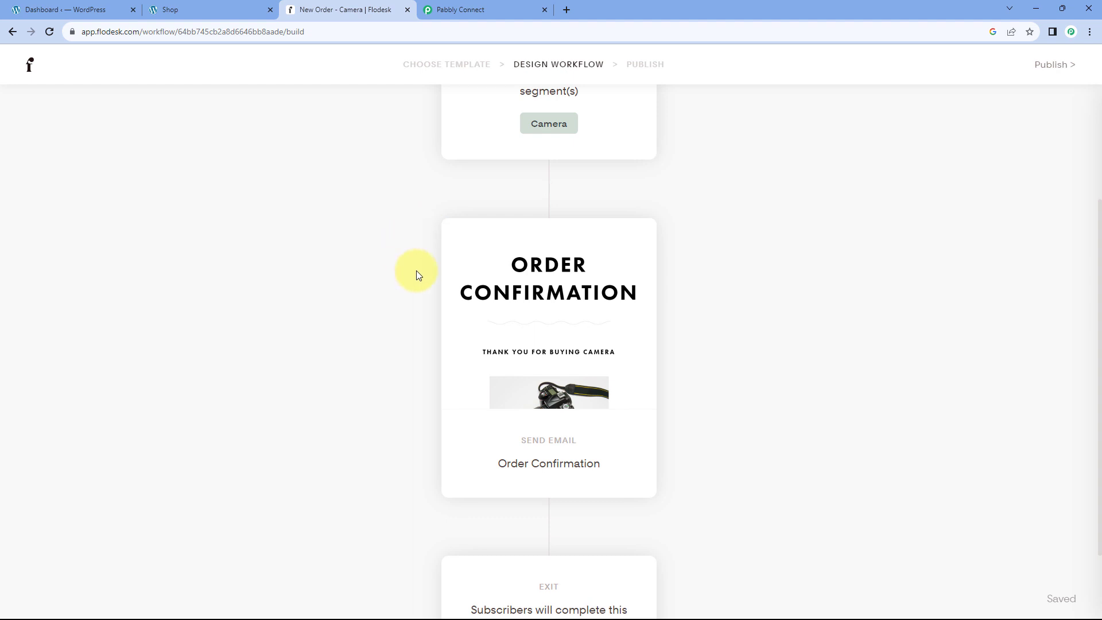
click(230, 8)
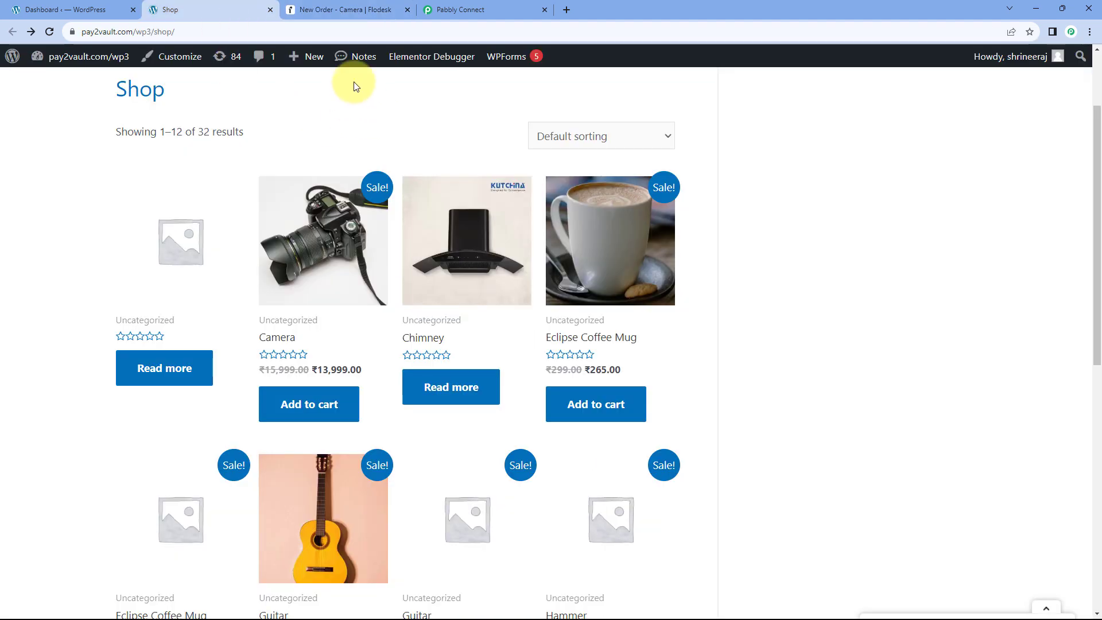
click(359, 11)
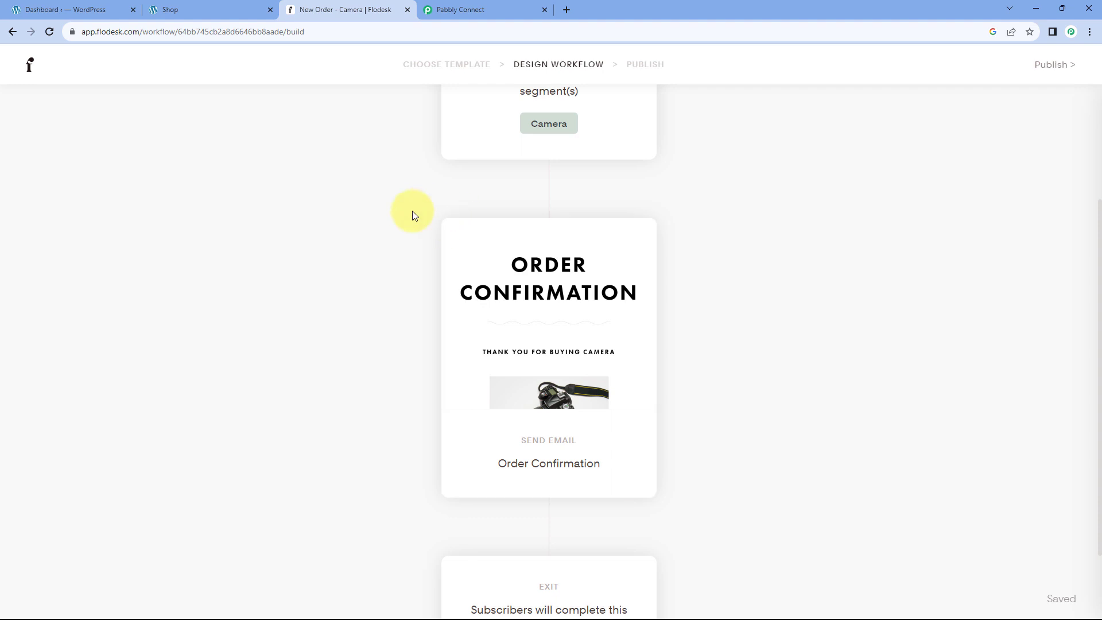
scroll(412, 233, up, 3)
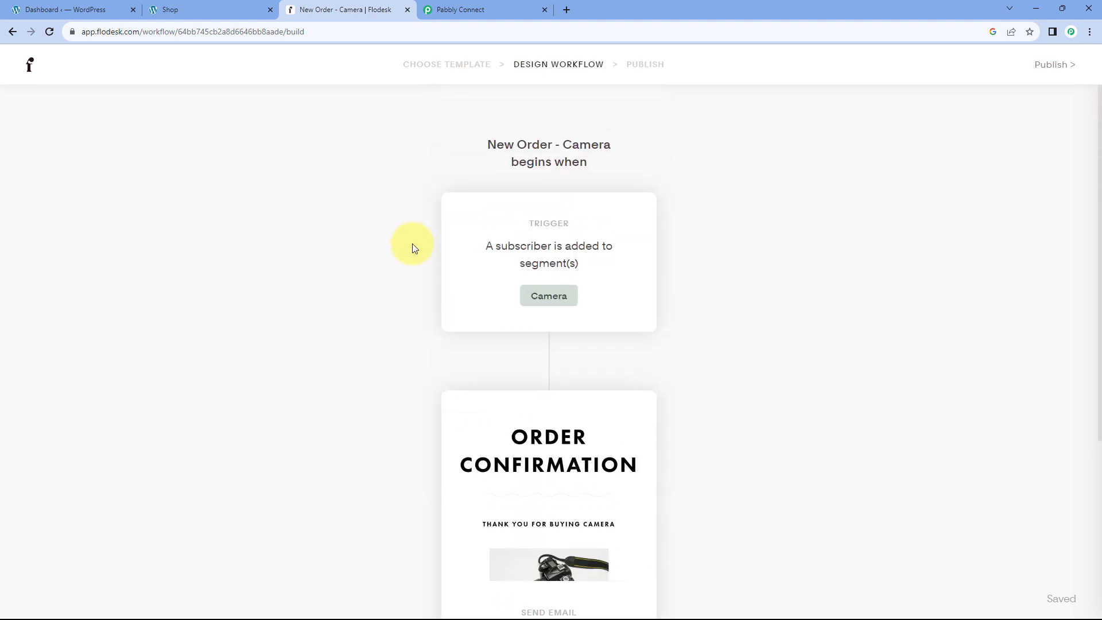
click(494, 9)
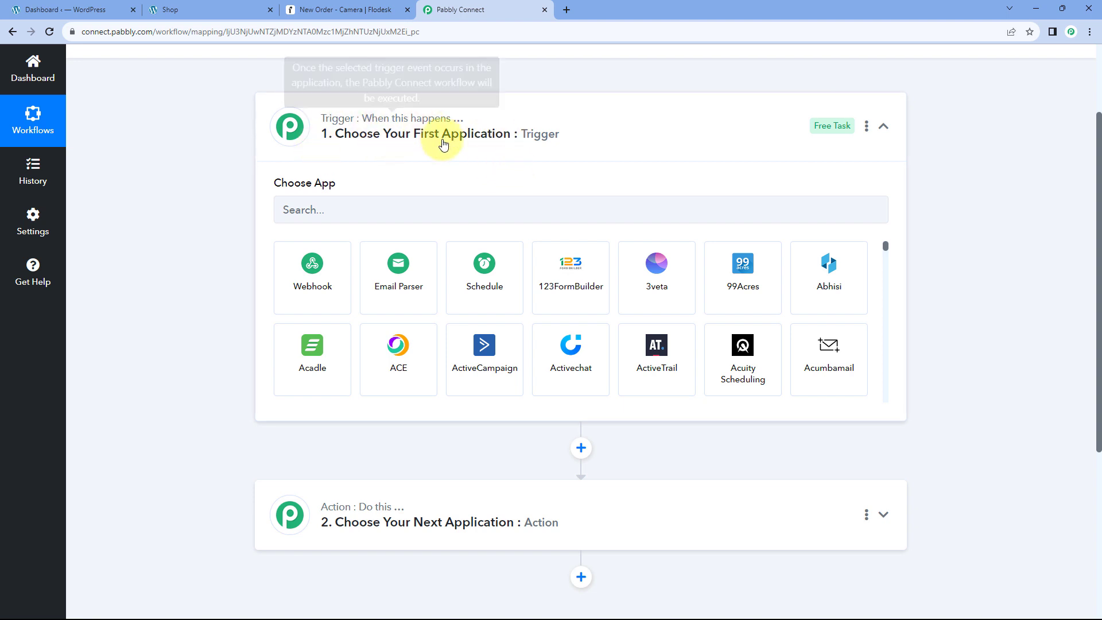
Bring back the Pabbly Connect workflow showing the trigger's Choose Your First Application panel.
click(241, 7)
click(492, 8)
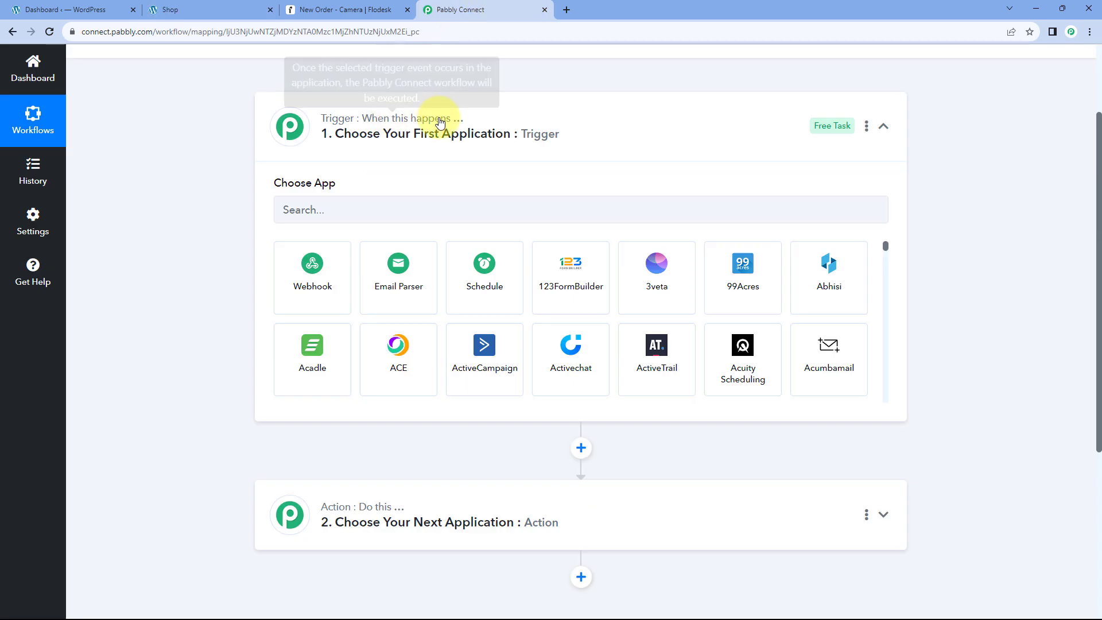
click(233, 12)
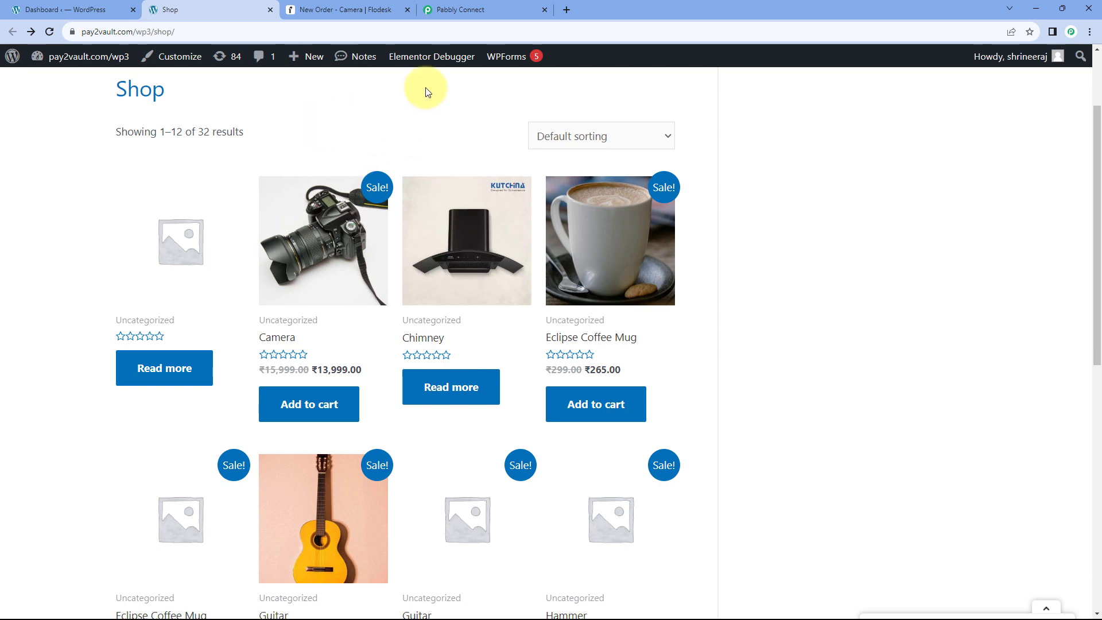
click(477, 13)
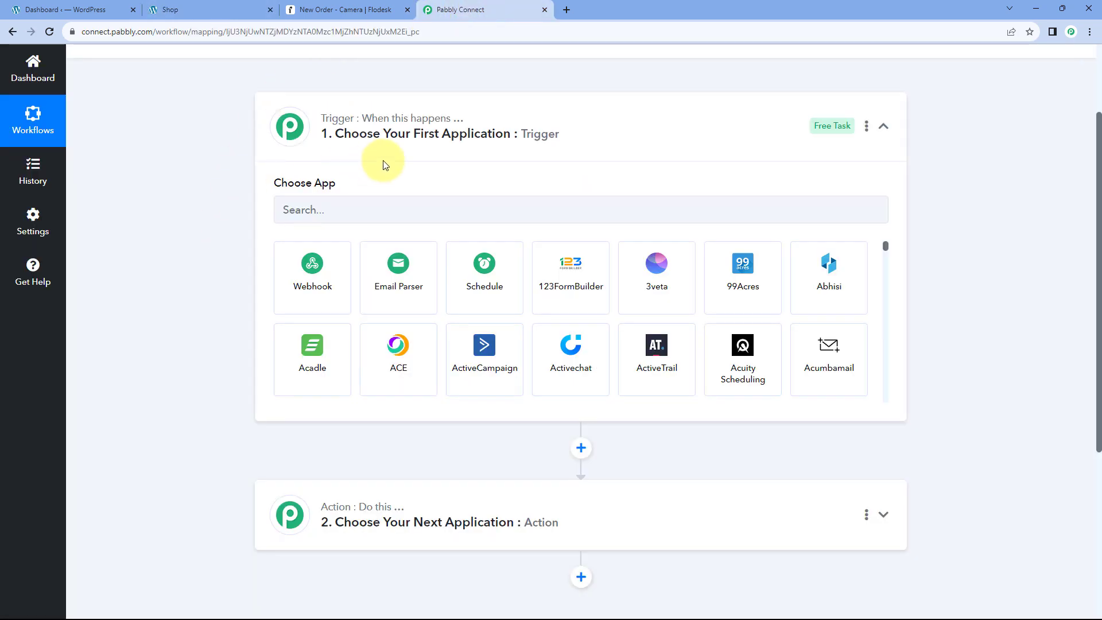
Set the trigger app to WooCommerce with the New Order Created trigger event.
click(438, 200)
text(WooCommerce)
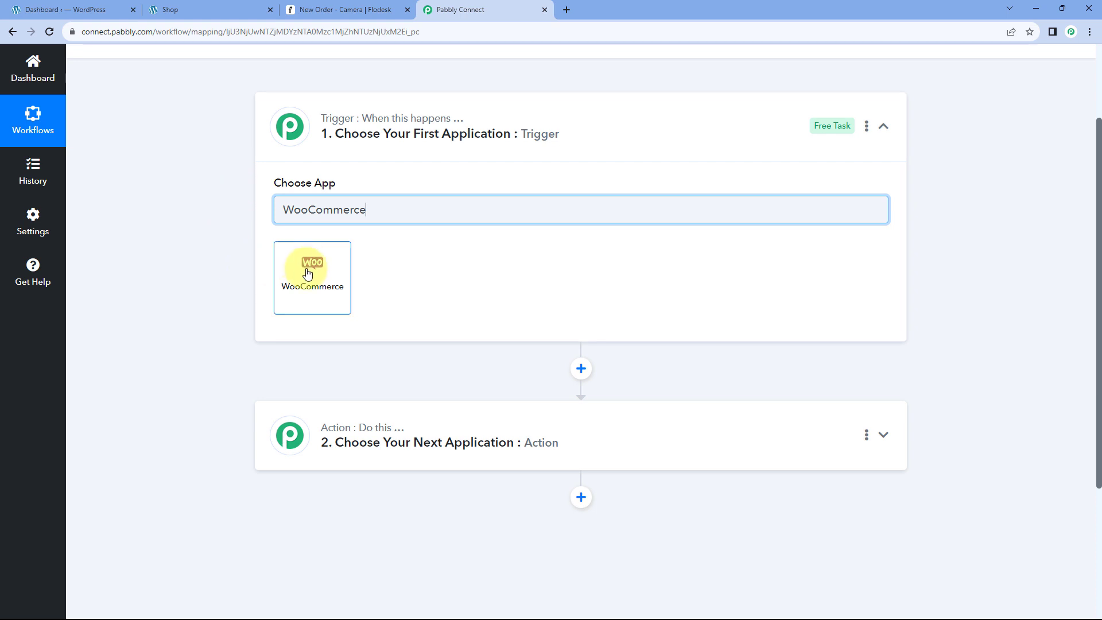
click(306, 272)
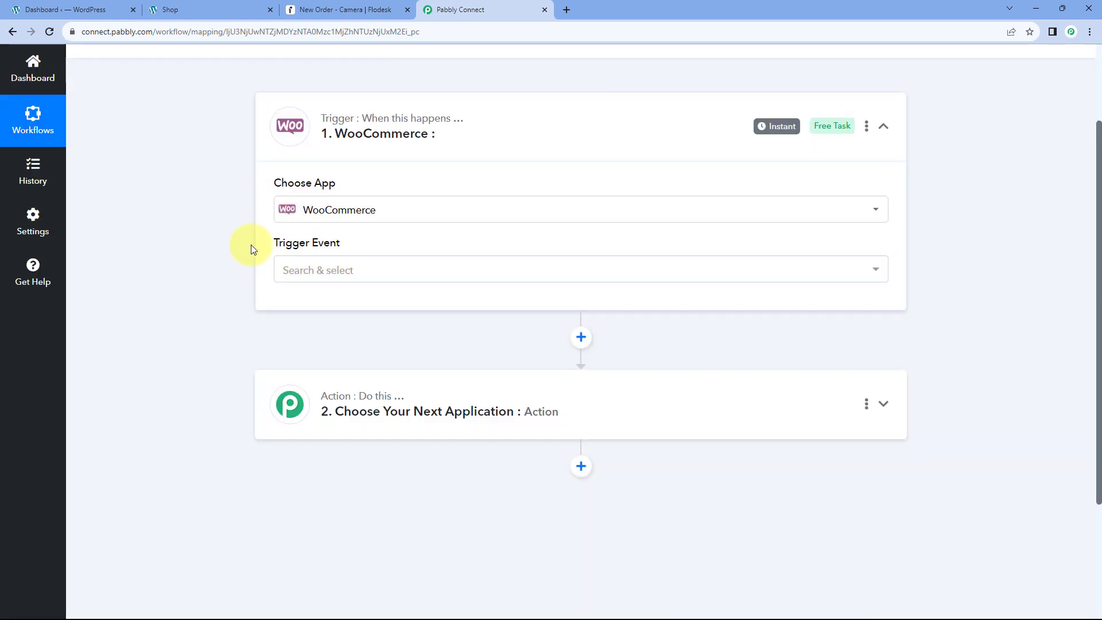
click(339, 269)
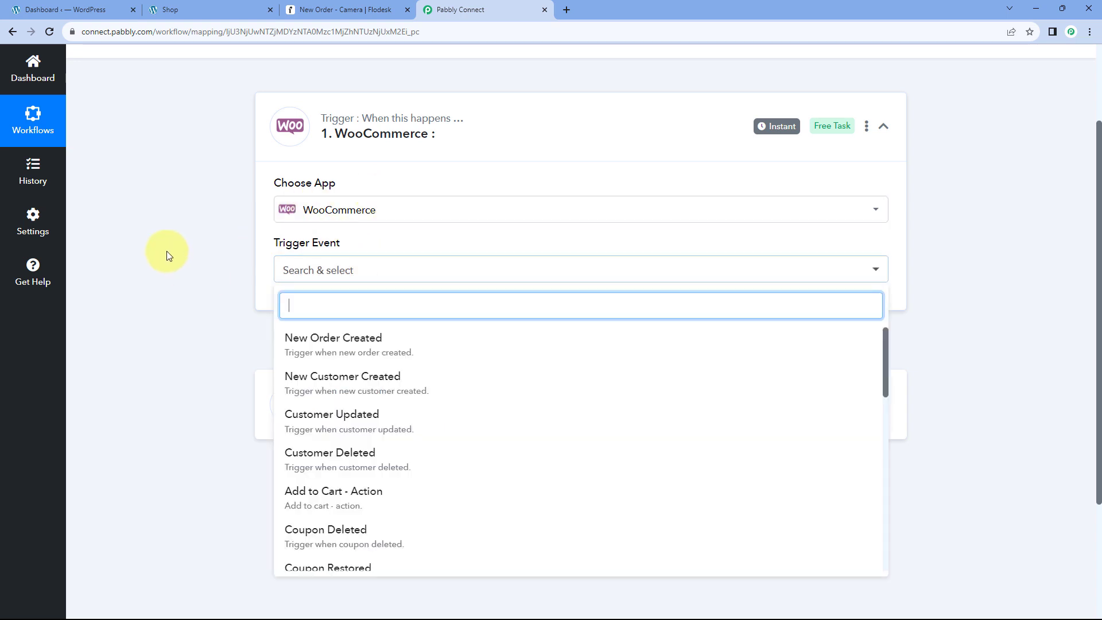
scroll(194, 245, down, 1)
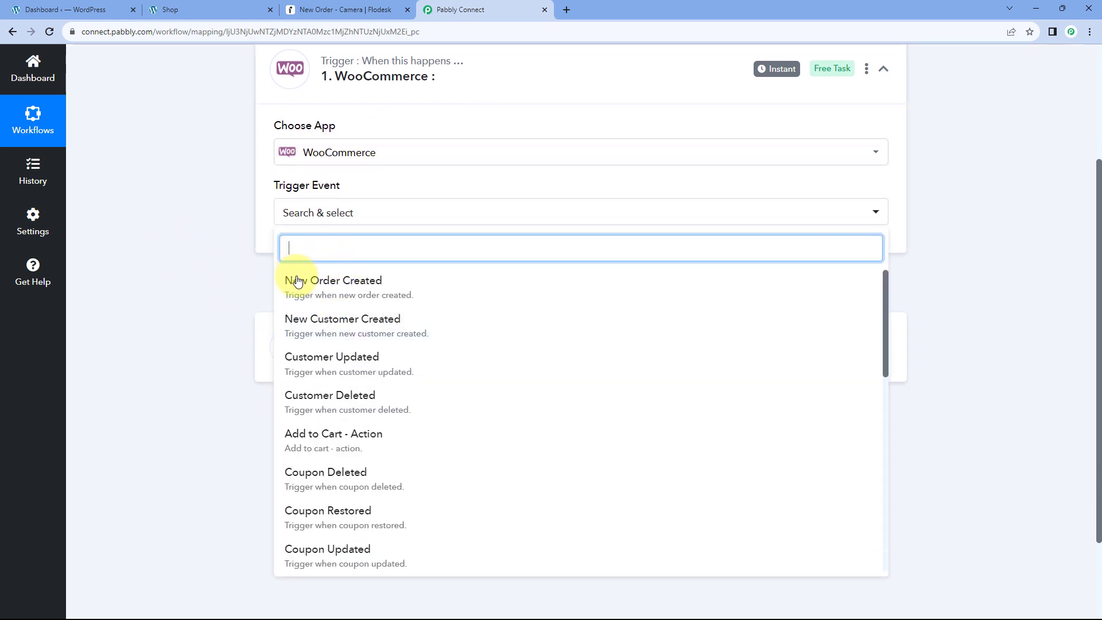
click(393, 288)
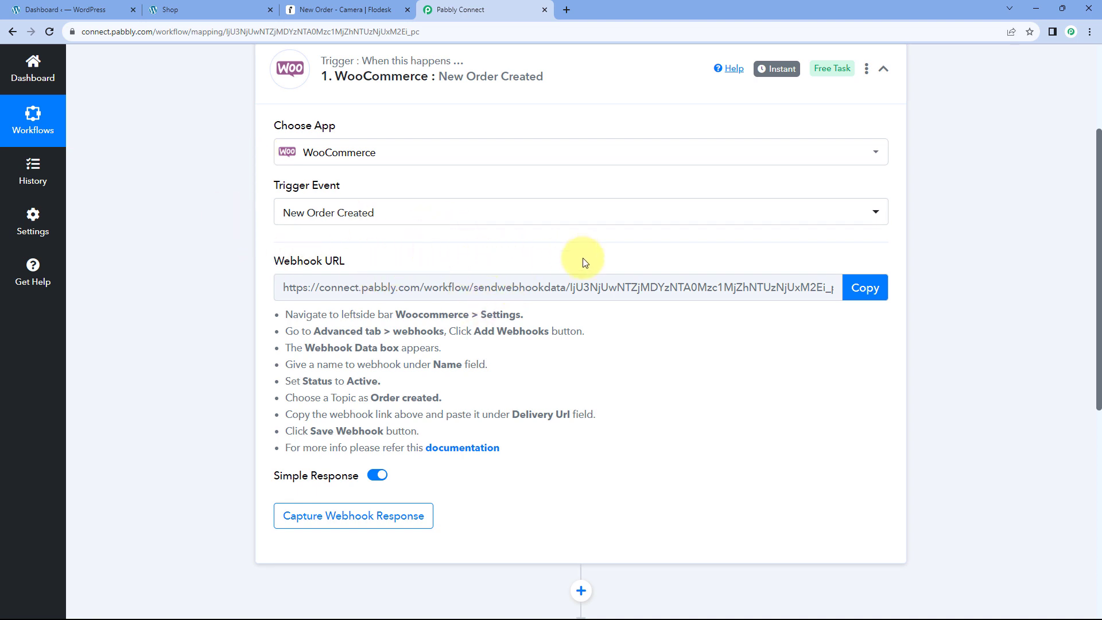
Copy the trigger's webhook URL and go to the WordPress dashboard.
drag(278, 313, 508, 450)
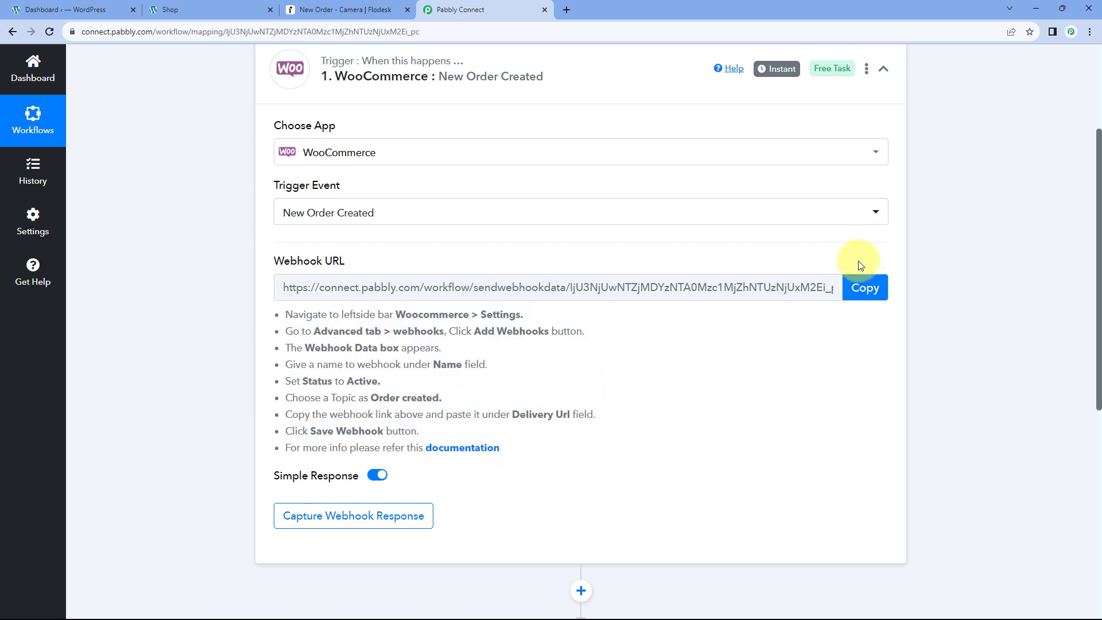
click(866, 287)
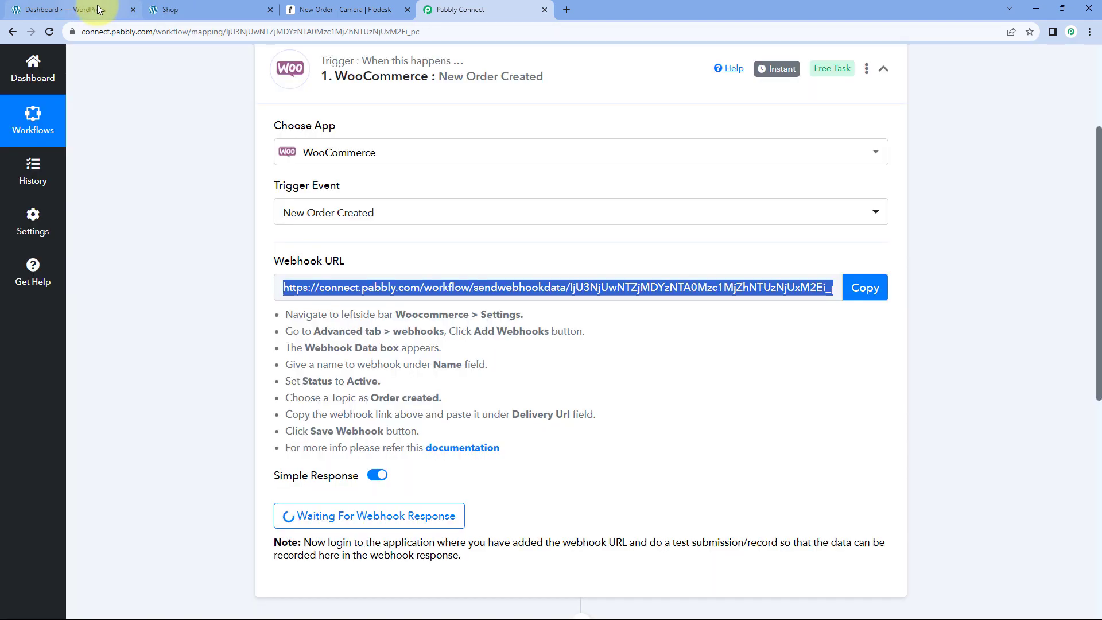
click(89, 8)
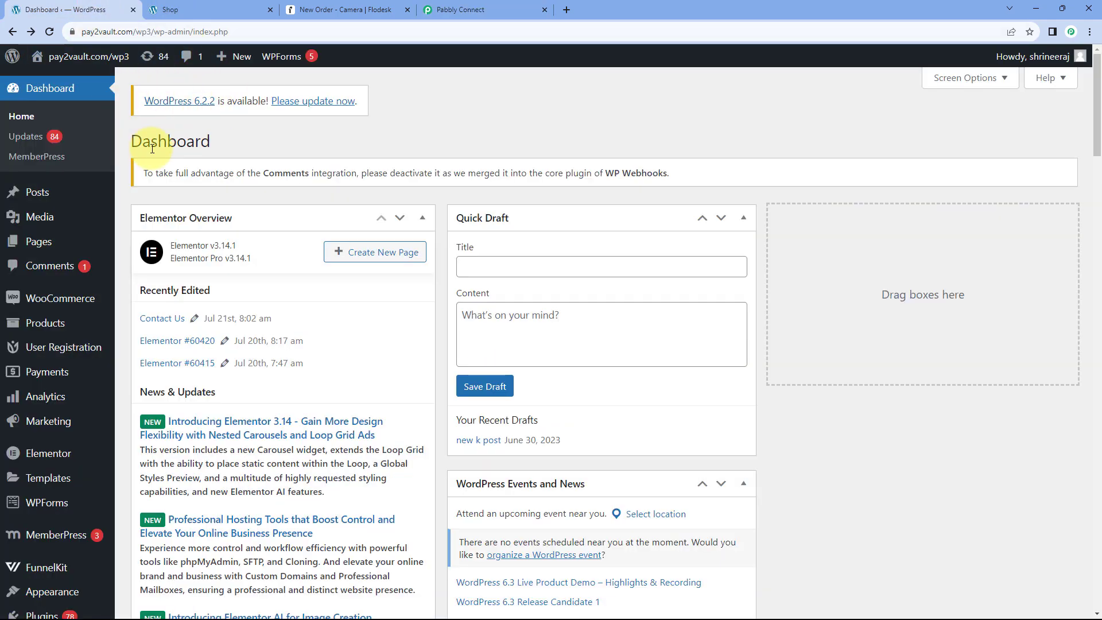
Open WooCommerce Settings > Advanced > Webhooks and look over the six existing webhooks.
mouse_move(57, 300)
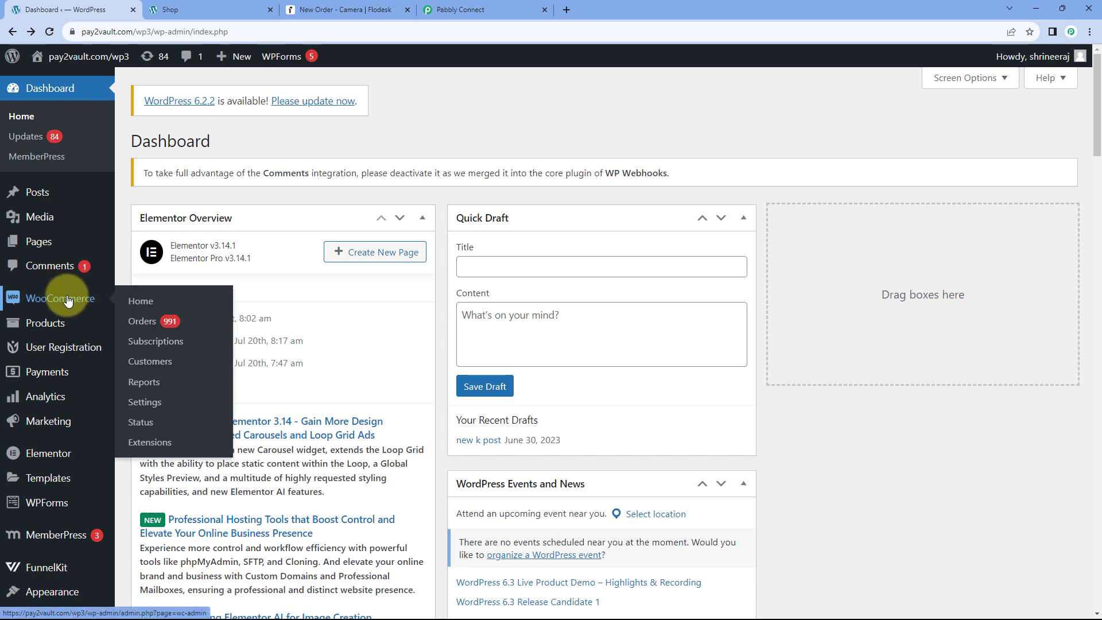
click(151, 405)
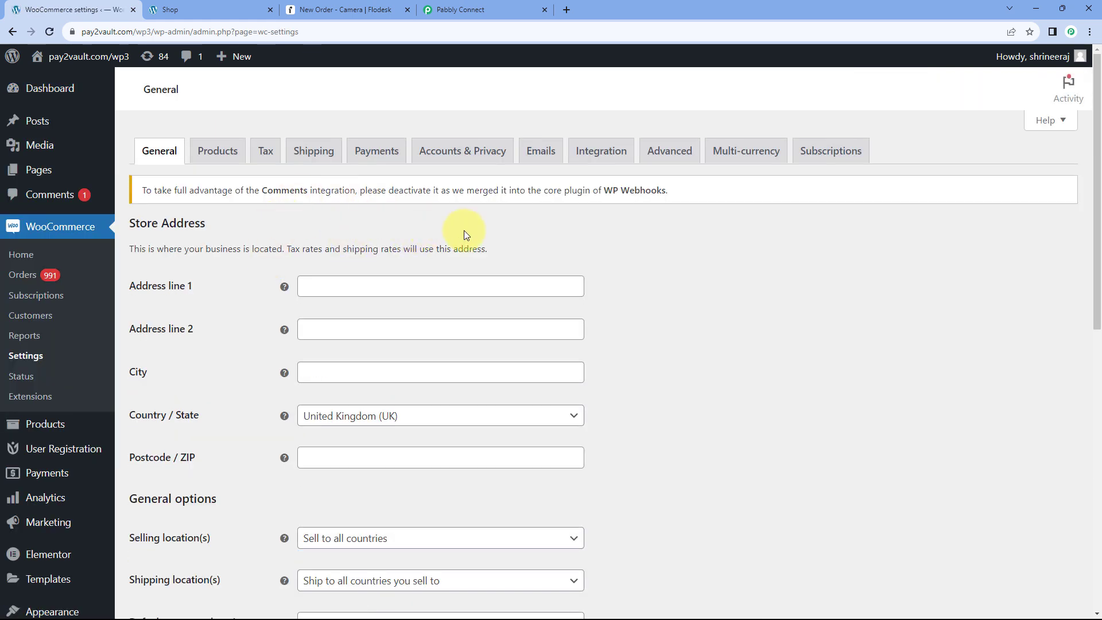
click(670, 152)
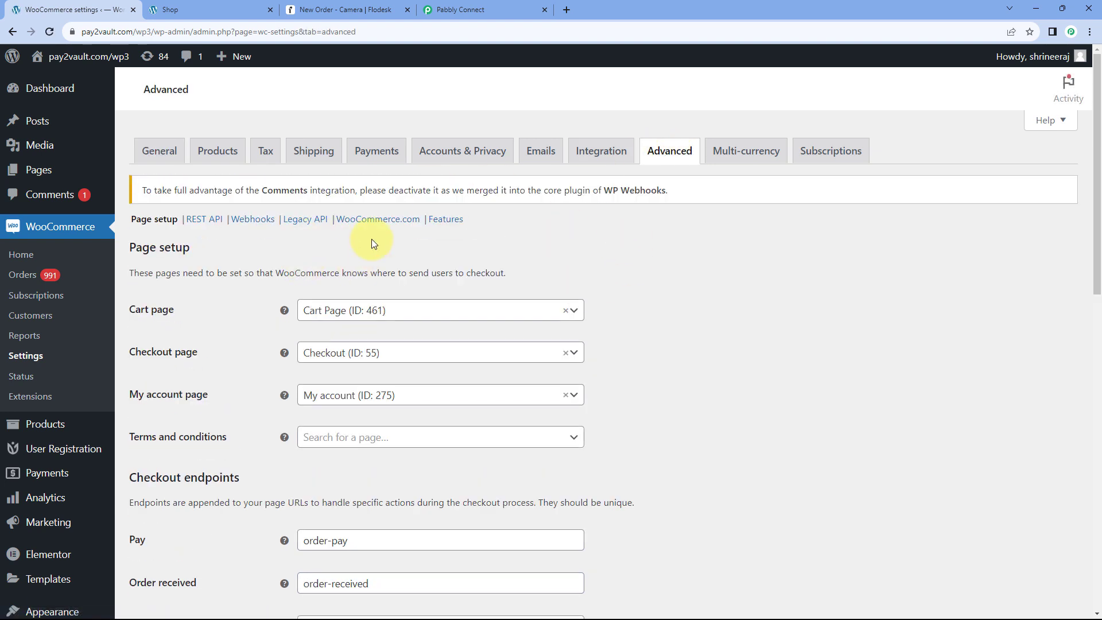
click(256, 225)
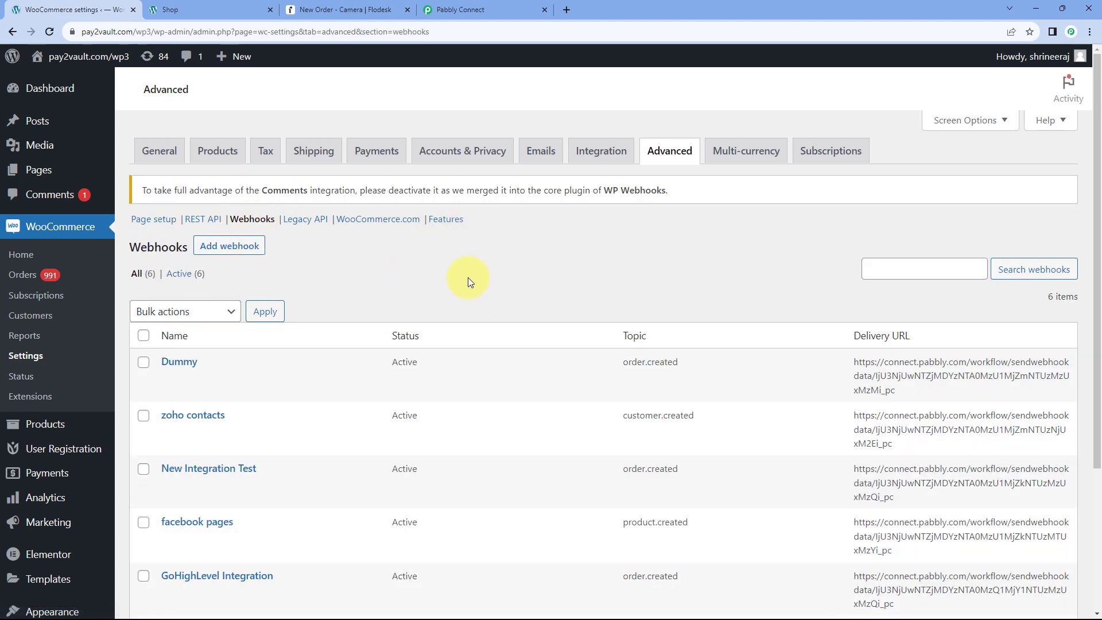
scroll(493, 260, down, 3)
scroll(492, 257, up, 2)
scroll(492, 256, up, 1)
scroll(487, 262, up, 1)
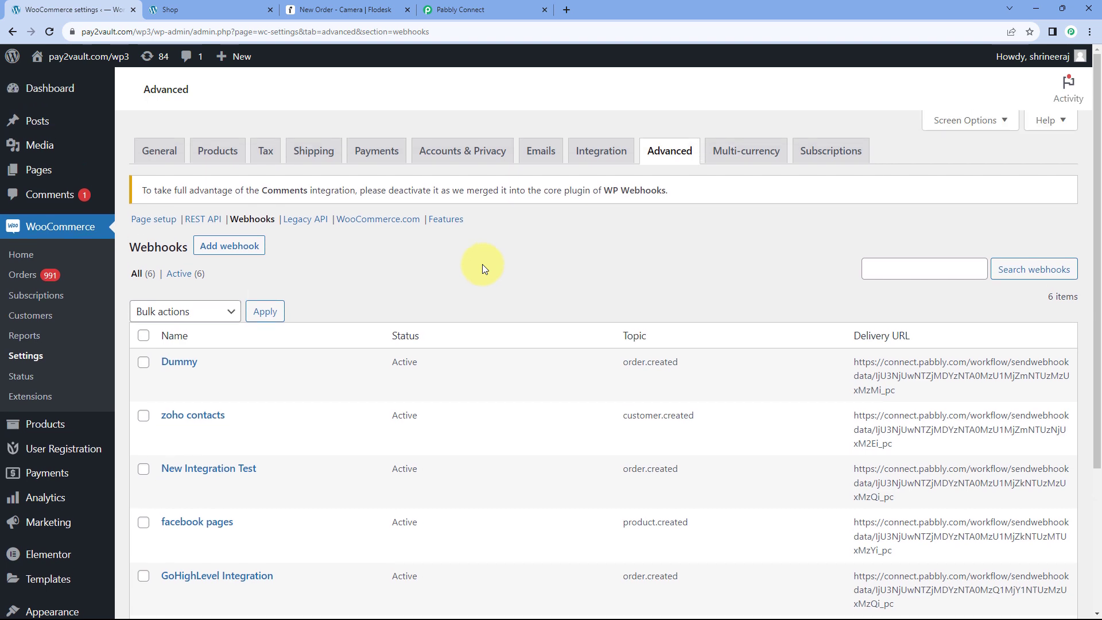
Add a new webhook named 'Pabbly Connect' with status Active.
click(233, 245)
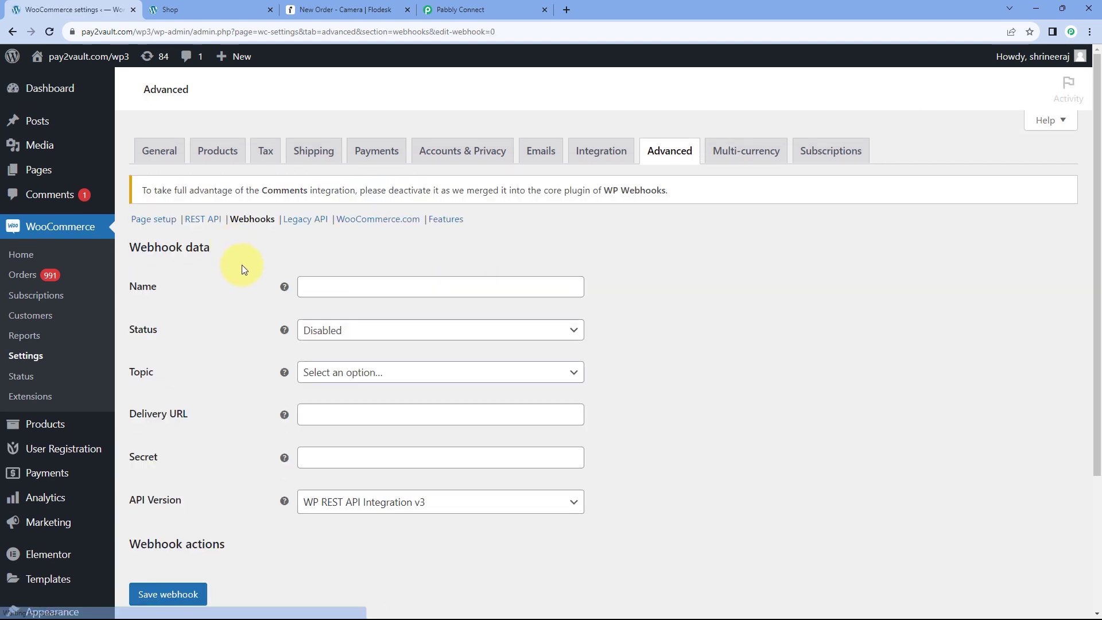
scroll(275, 251, down, 1)
click(331, 228)
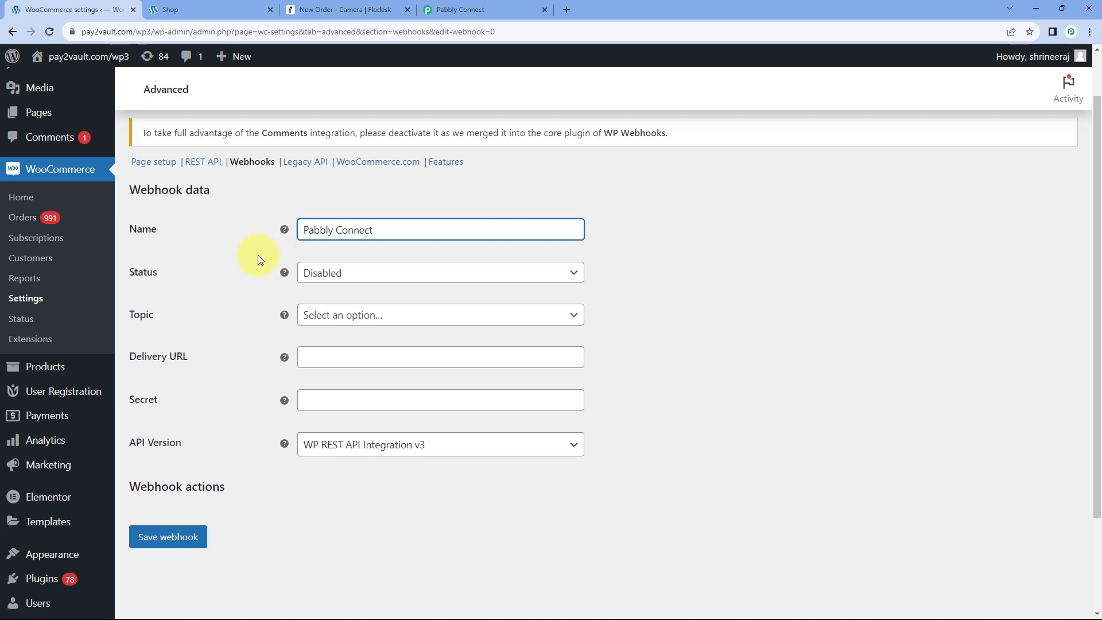
click(372, 275)
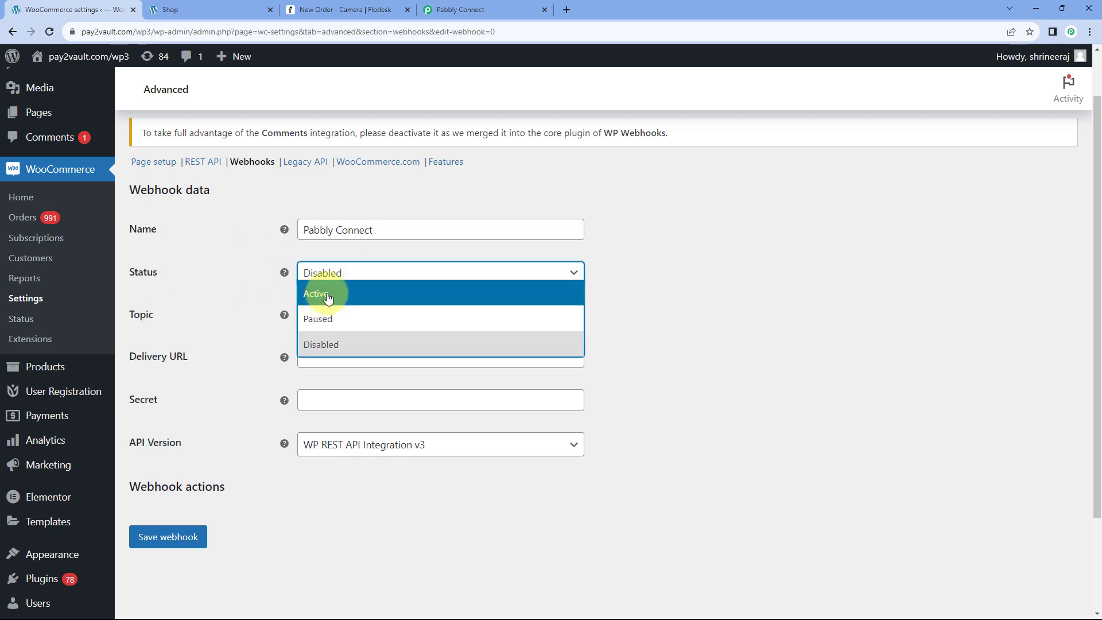
click(328, 298)
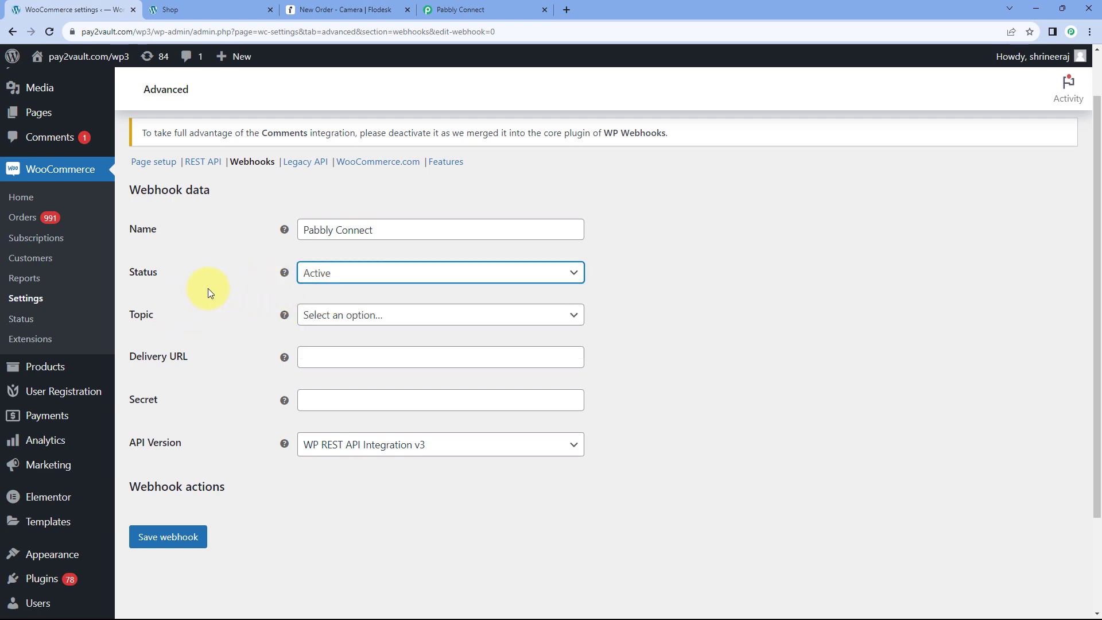
Set the webhook topic to Order created, checking it against Pabbly's instructions.
click(405, 319)
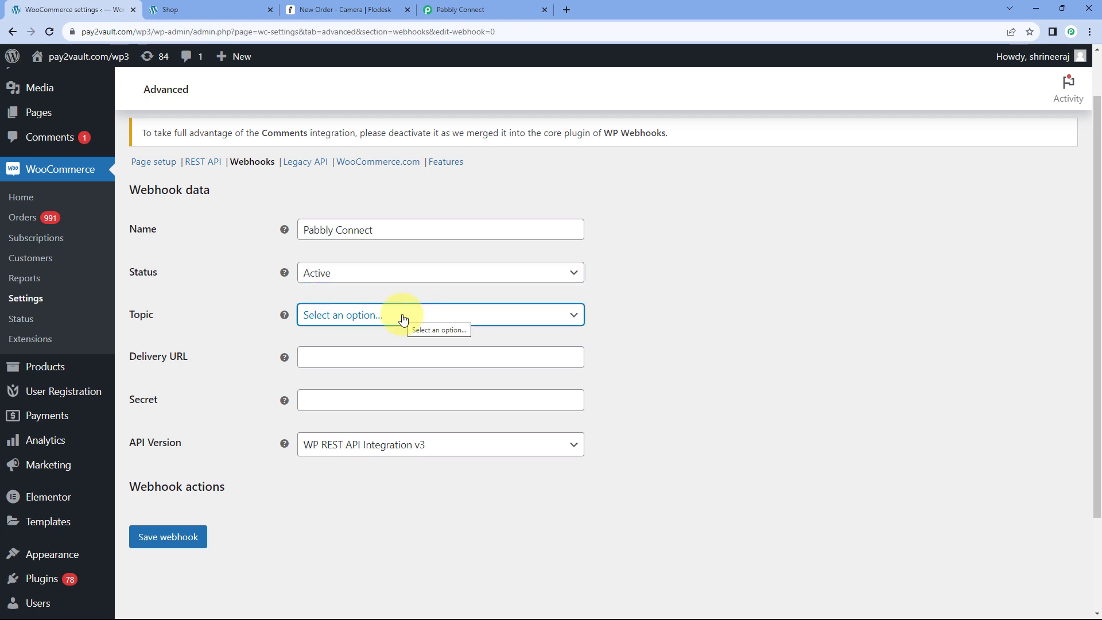
scroll(393, 390, down, 2)
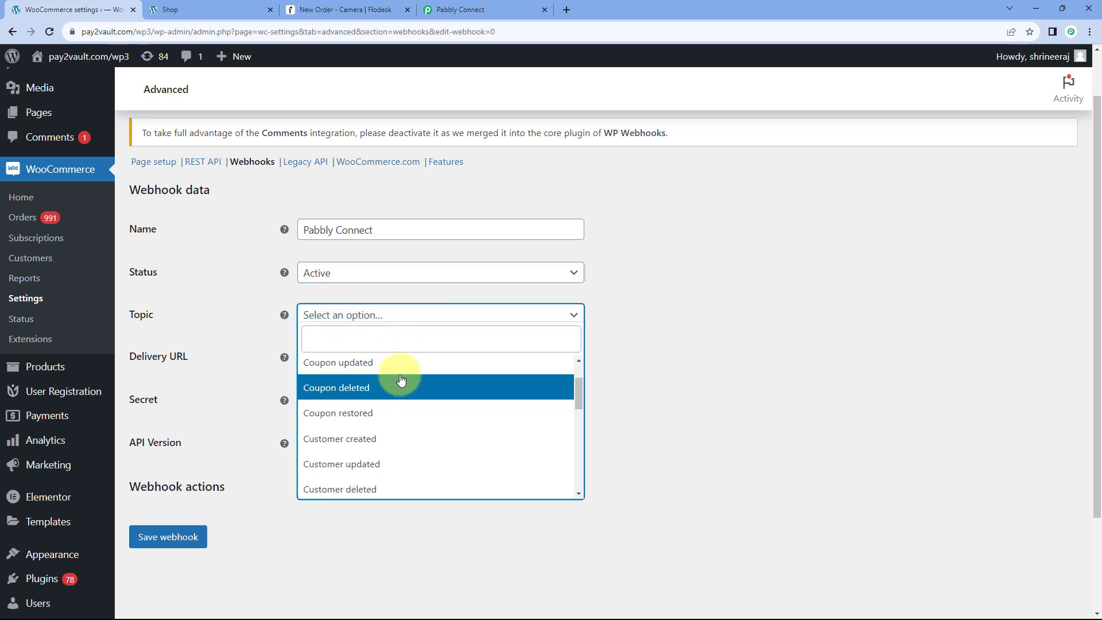
scroll(387, 387, down, 1)
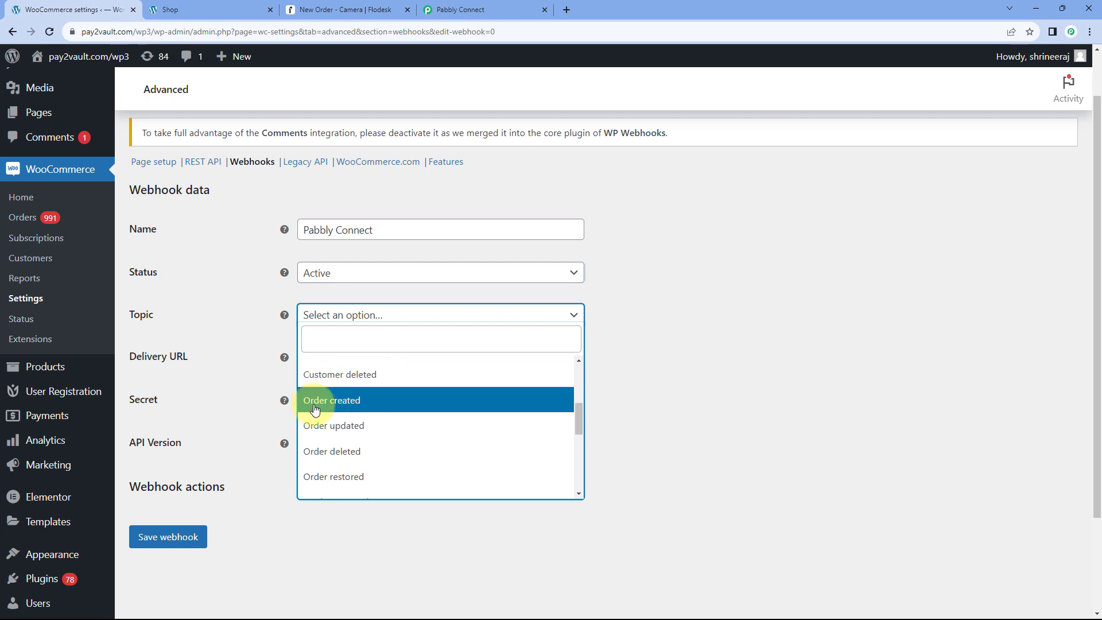
click(367, 399)
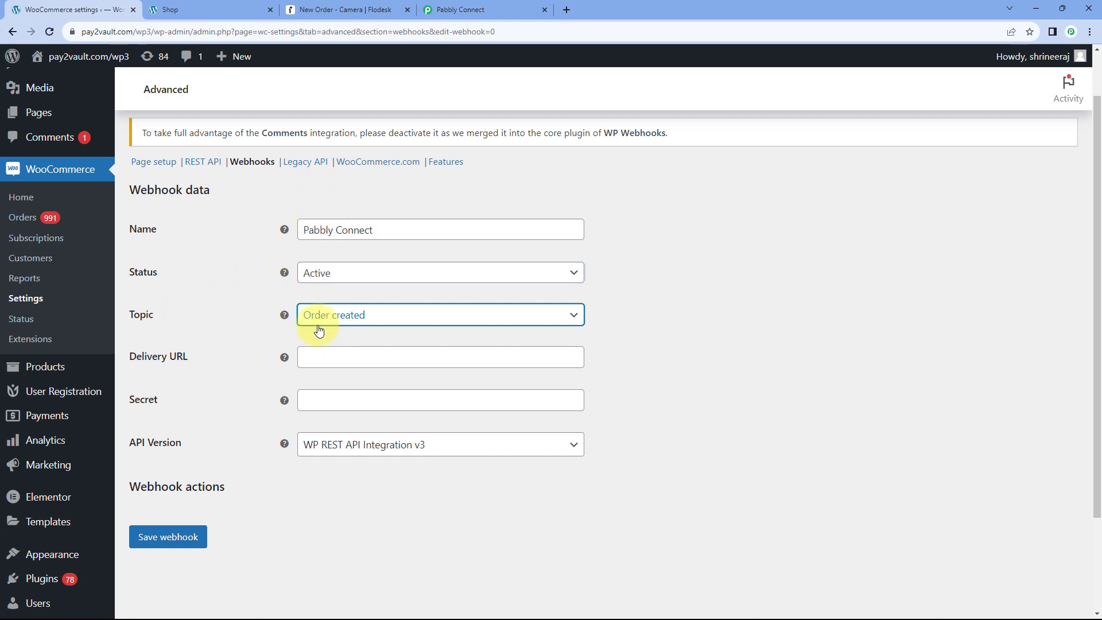
click(453, 10)
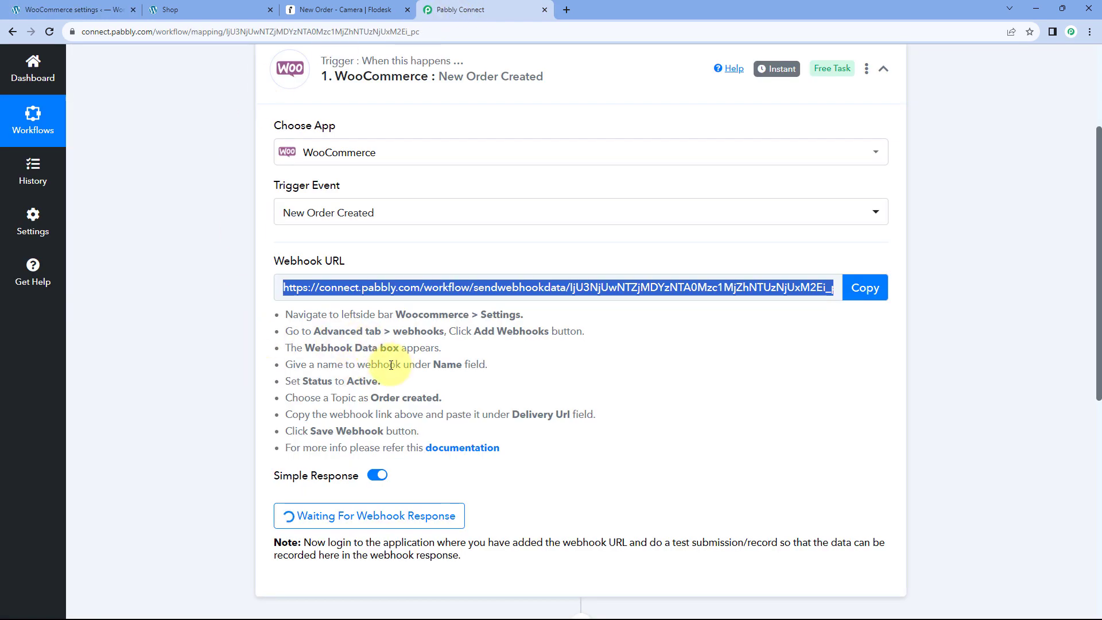
drag(371, 398, 439, 398)
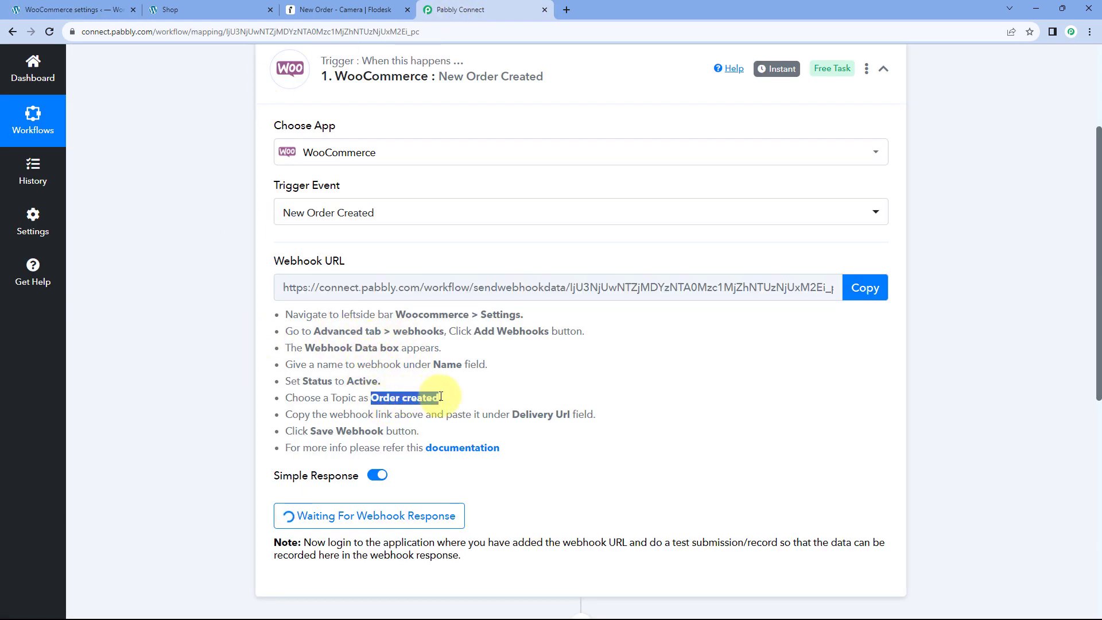
click(388, 386)
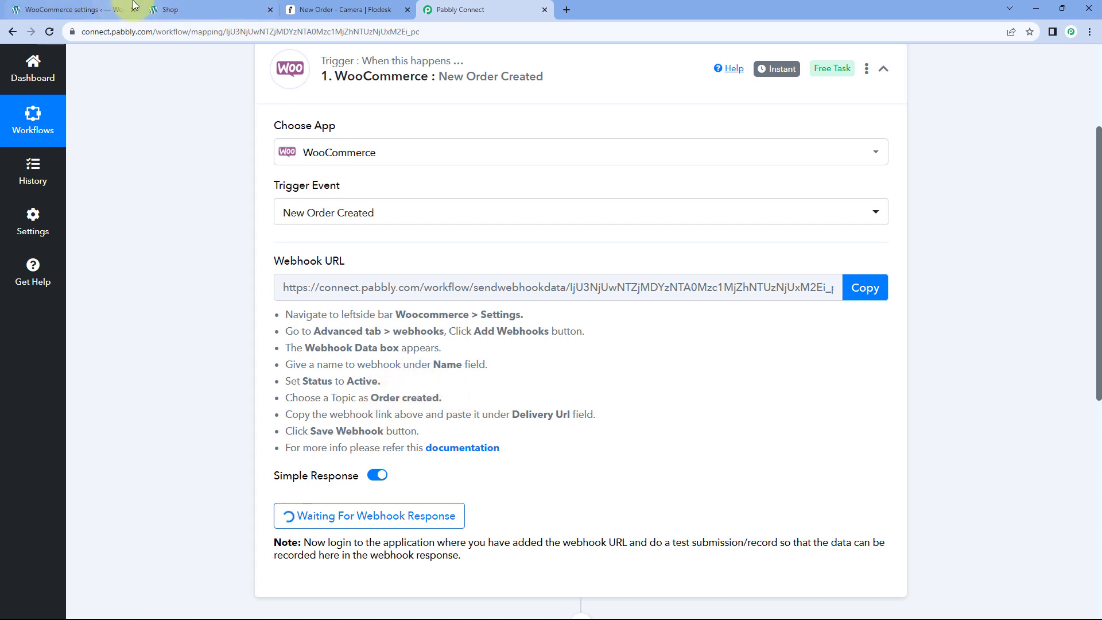
click(98, 9)
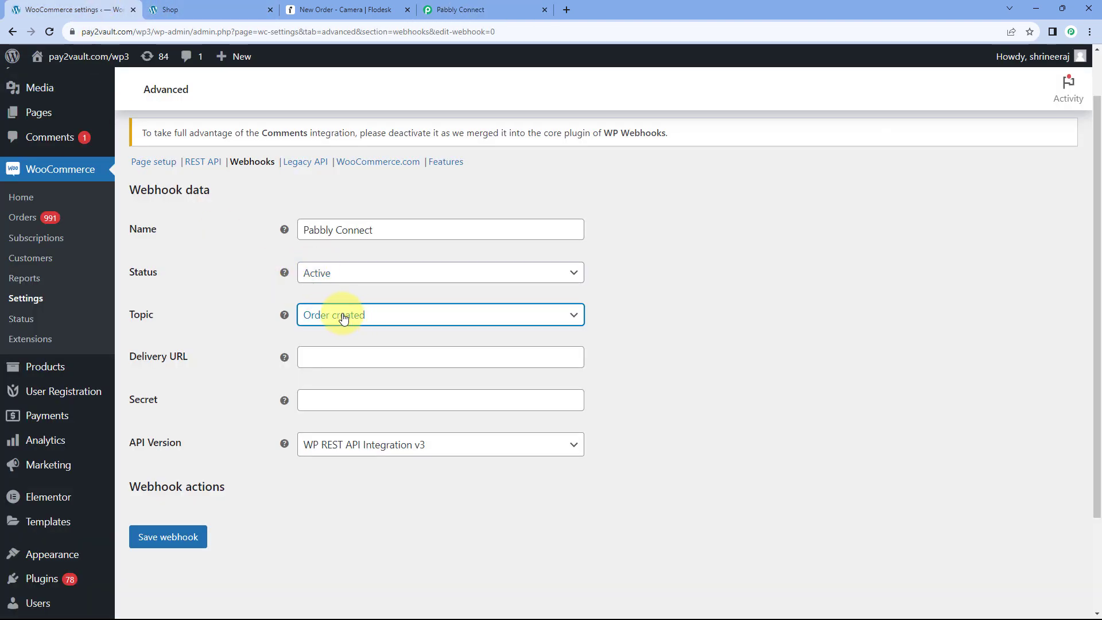
scroll(232, 325, down, 1)
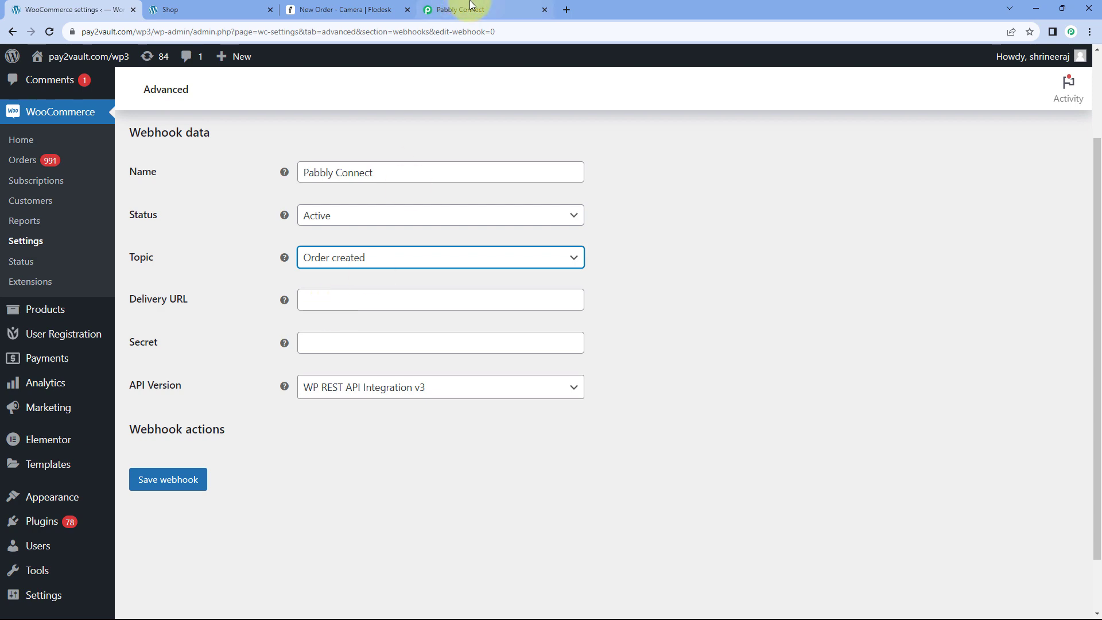
Paste Pabbly's webhook URL into the Delivery URL field and save the webhook.
click(451, 10)
click(860, 287)
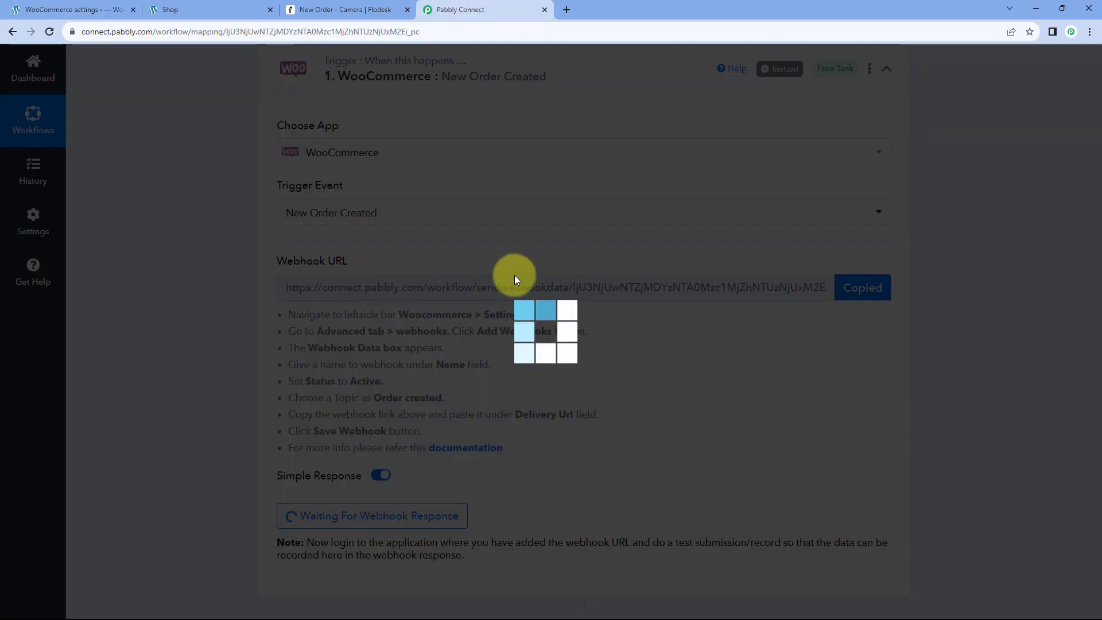
click(89, 9)
click(300, 300)
right_click(300, 298)
click(345, 387)
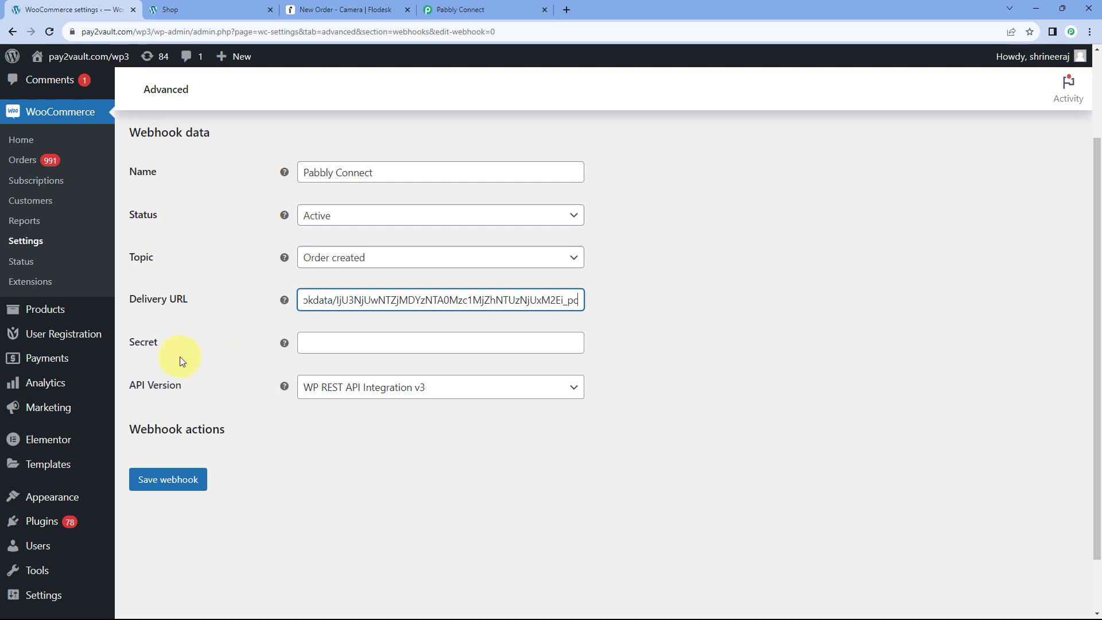
click(173, 478)
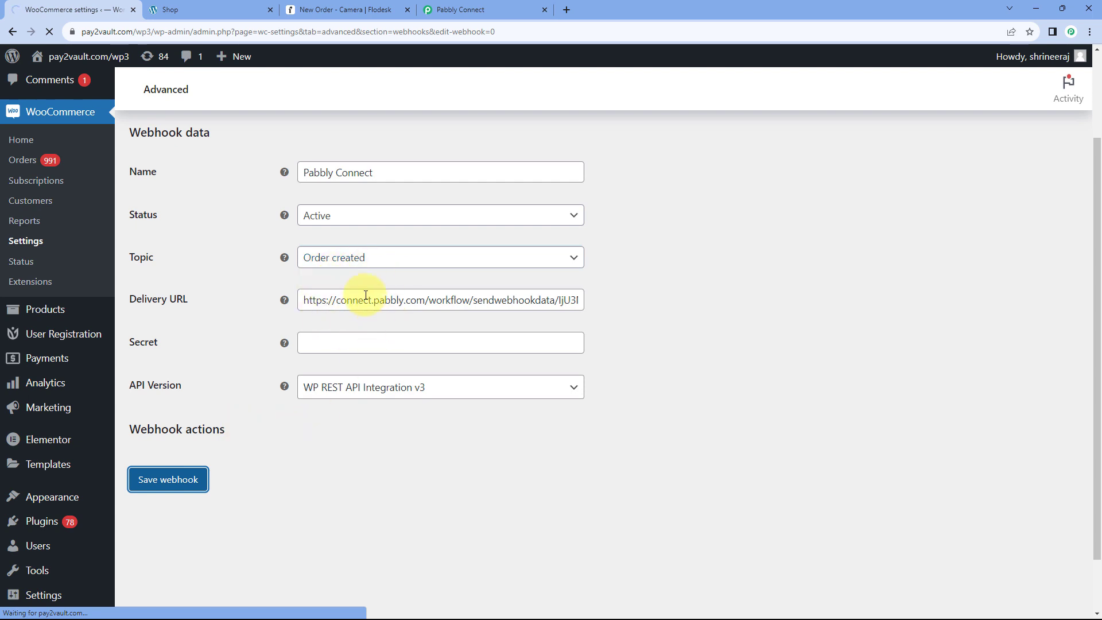
scroll(262, 343, down, 1)
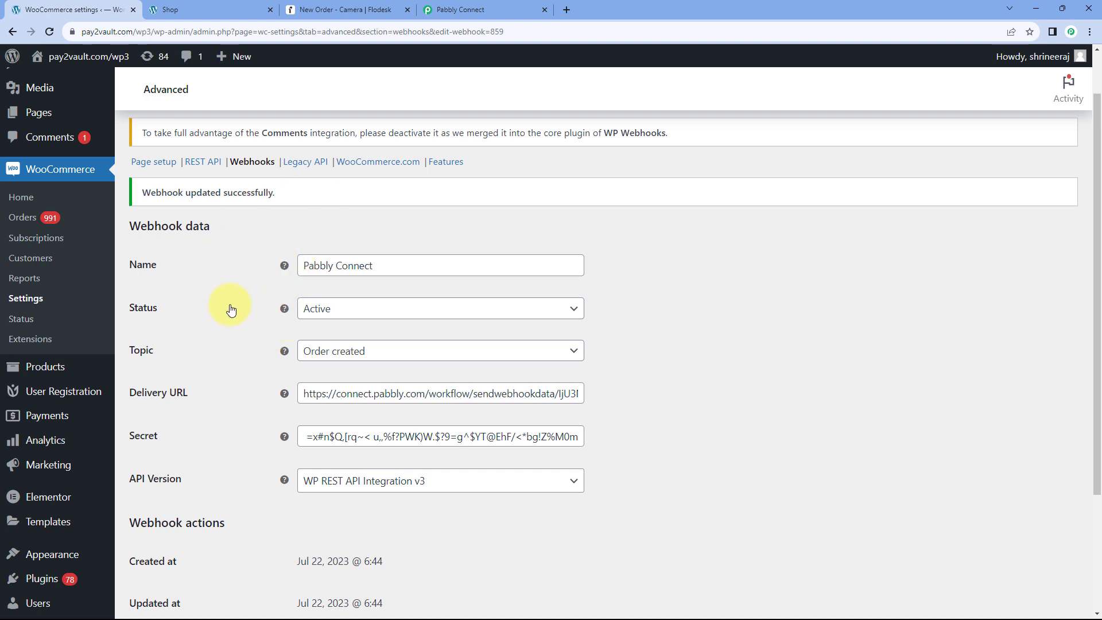
Re-capture the webhook response in Pabbly Connect, then switch to the store's Shop page.
click(472, 8)
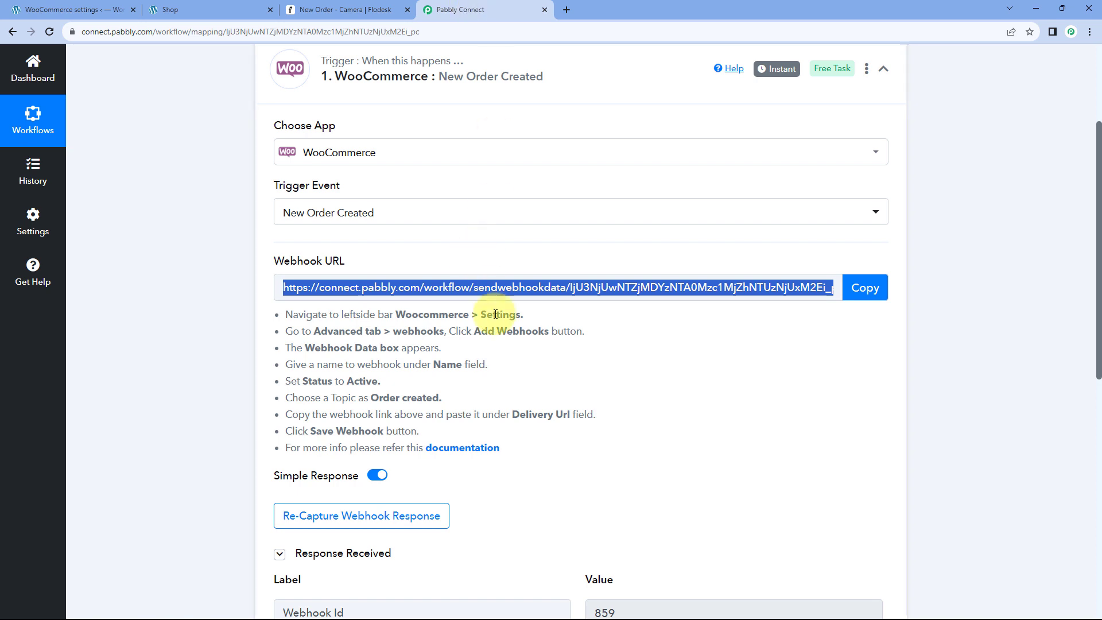
click(523, 470)
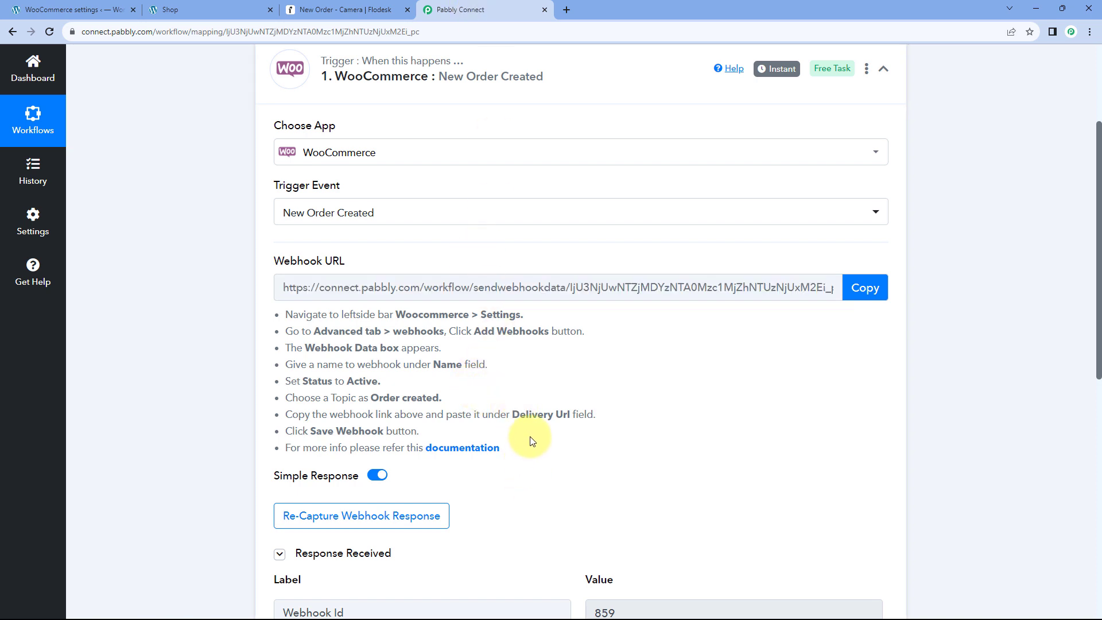
scroll(523, 442, down, 2)
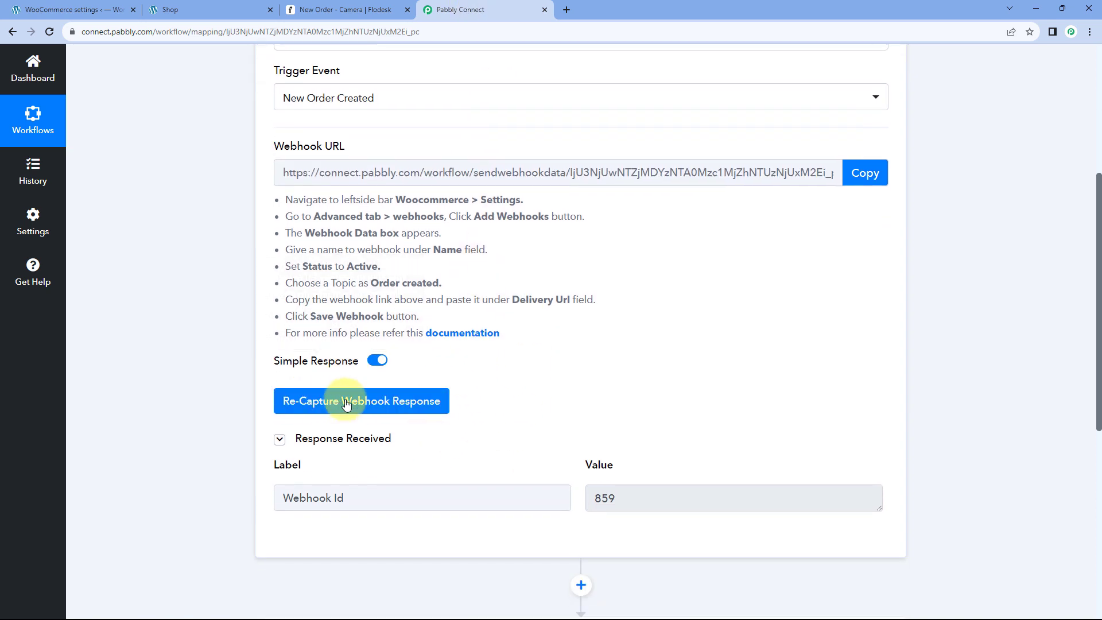
click(294, 404)
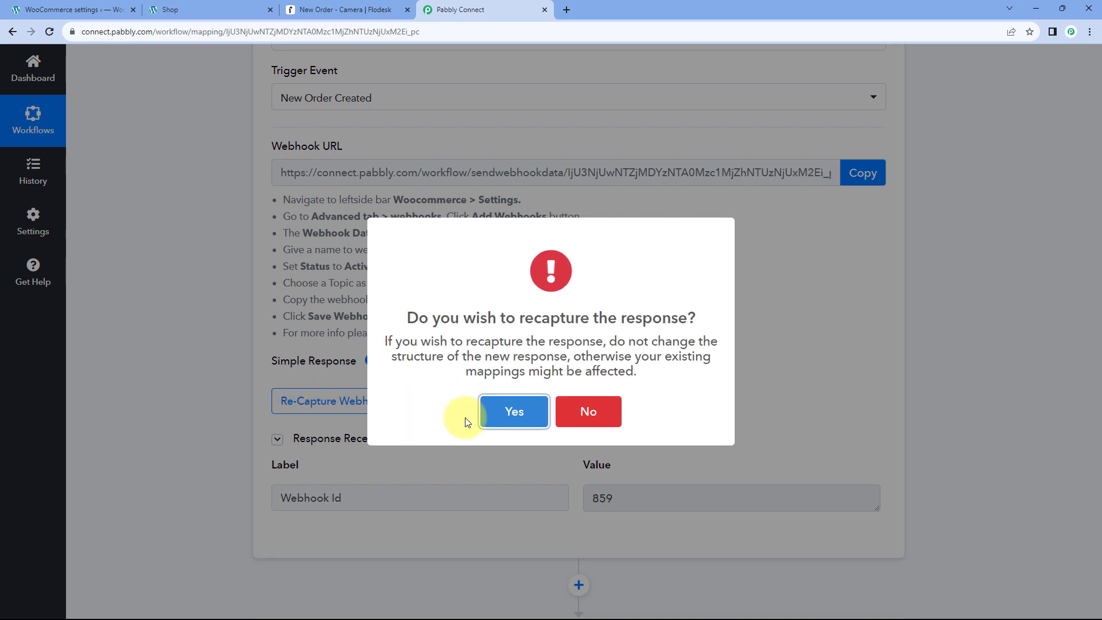
click(515, 411)
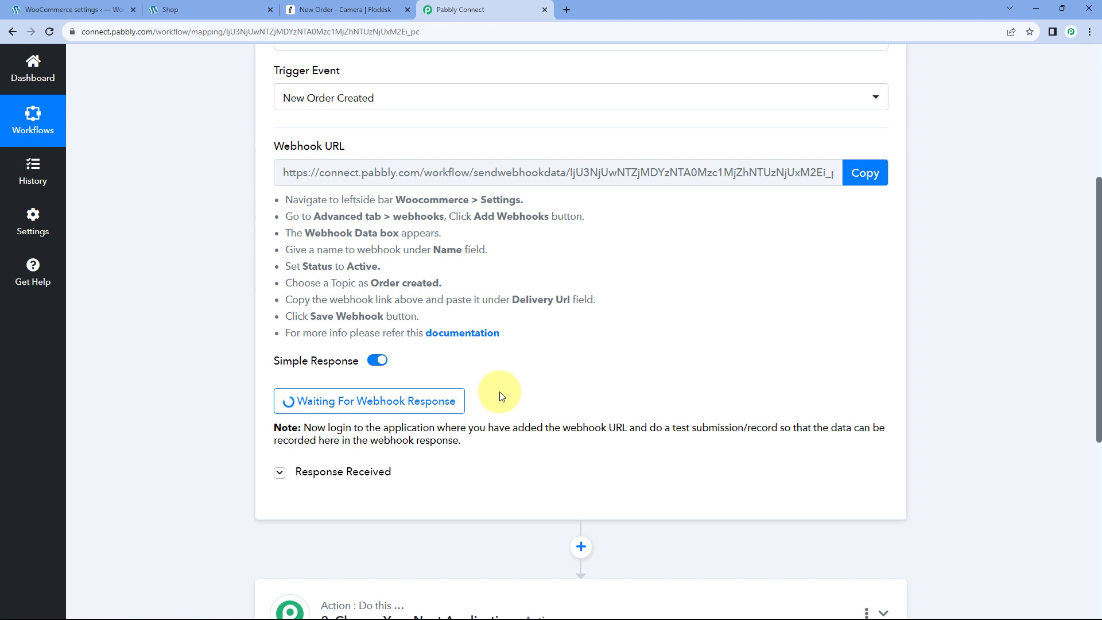
click(219, 8)
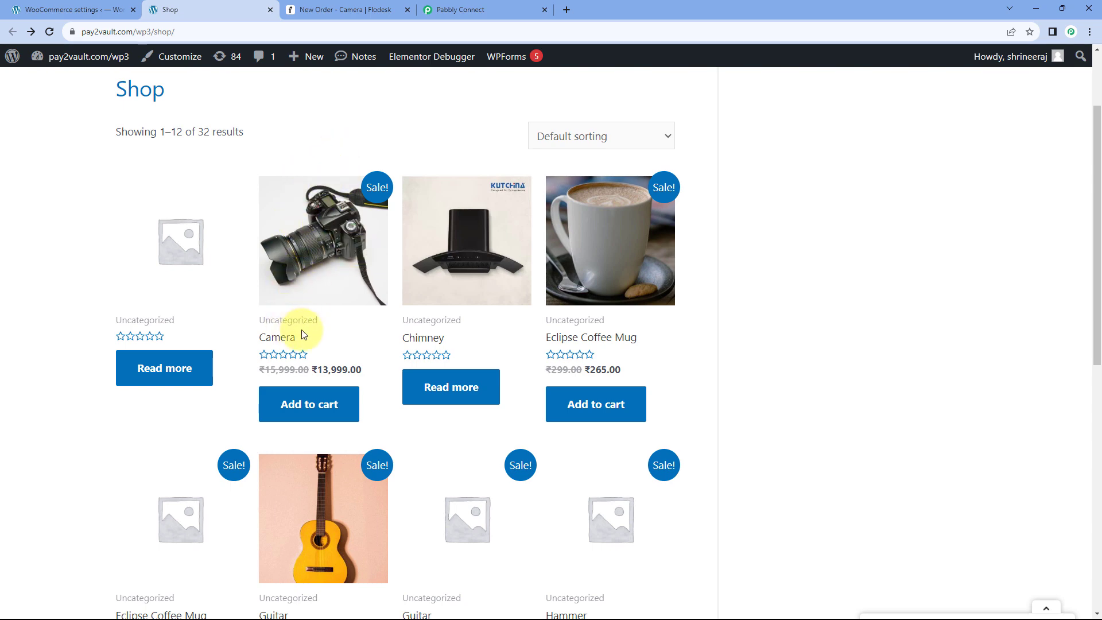
Add the Camera to the cart and proceed to checkout.
scroll(314, 323, down, 1)
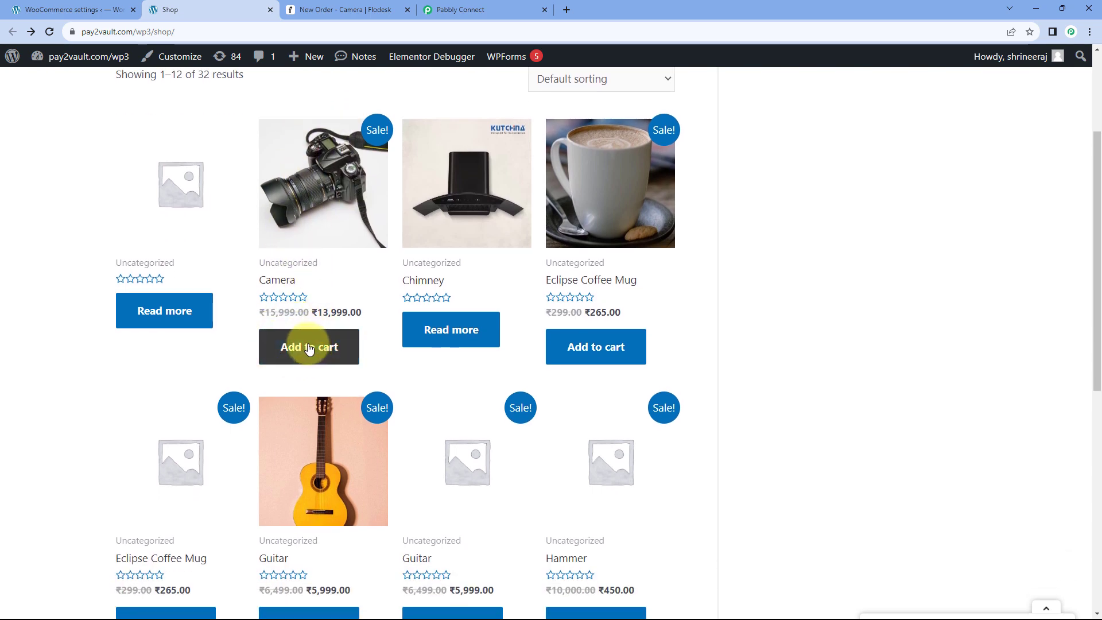
click(304, 347)
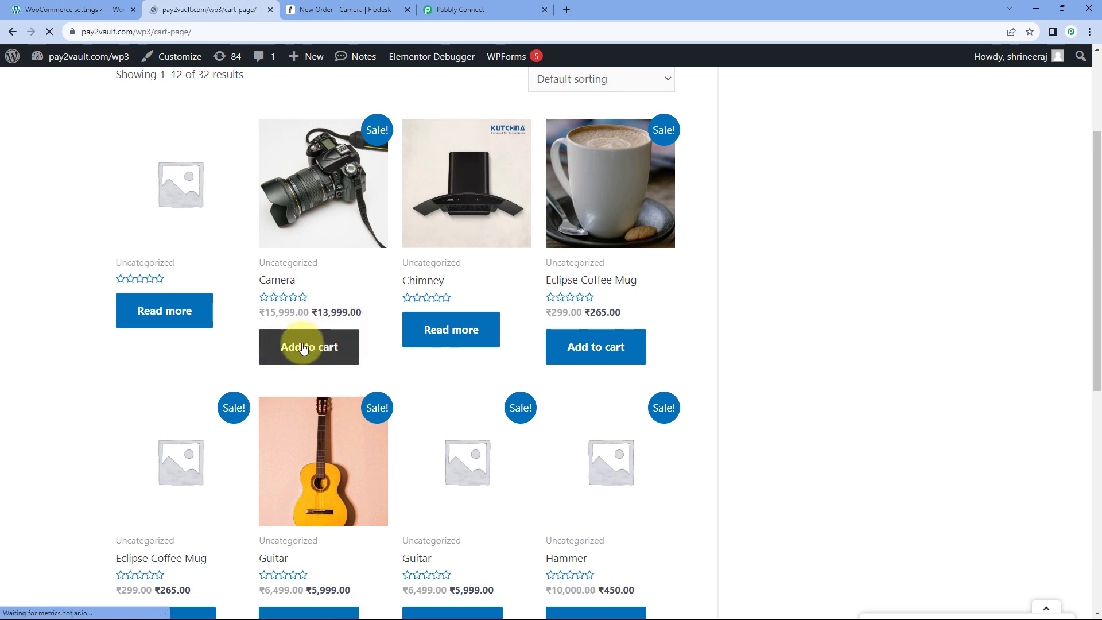
scroll(428, 321, down, 5)
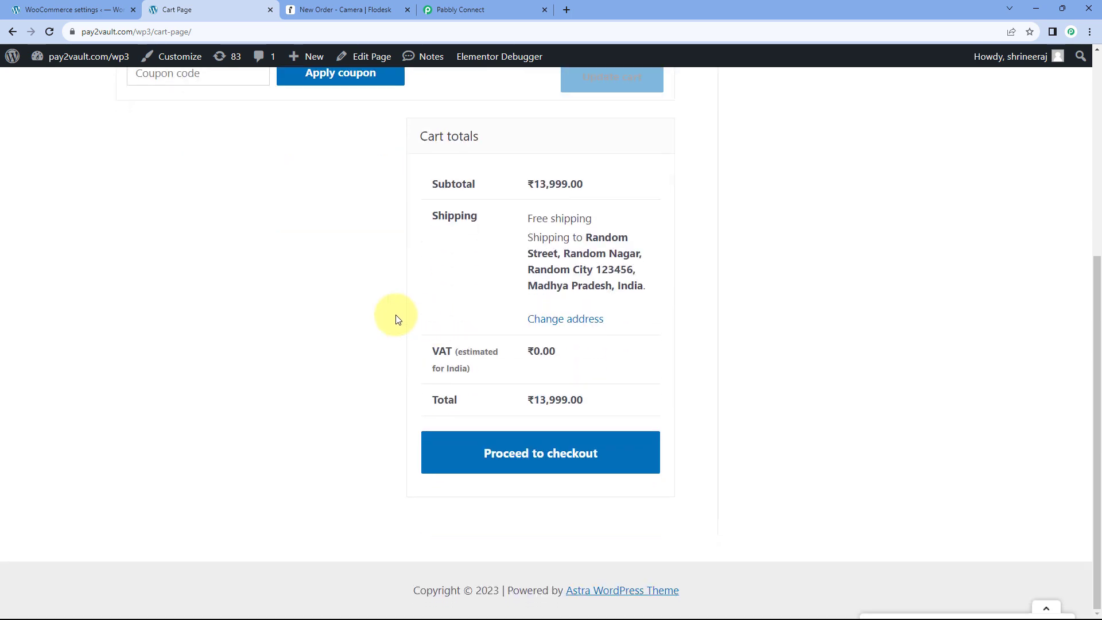
click(537, 459)
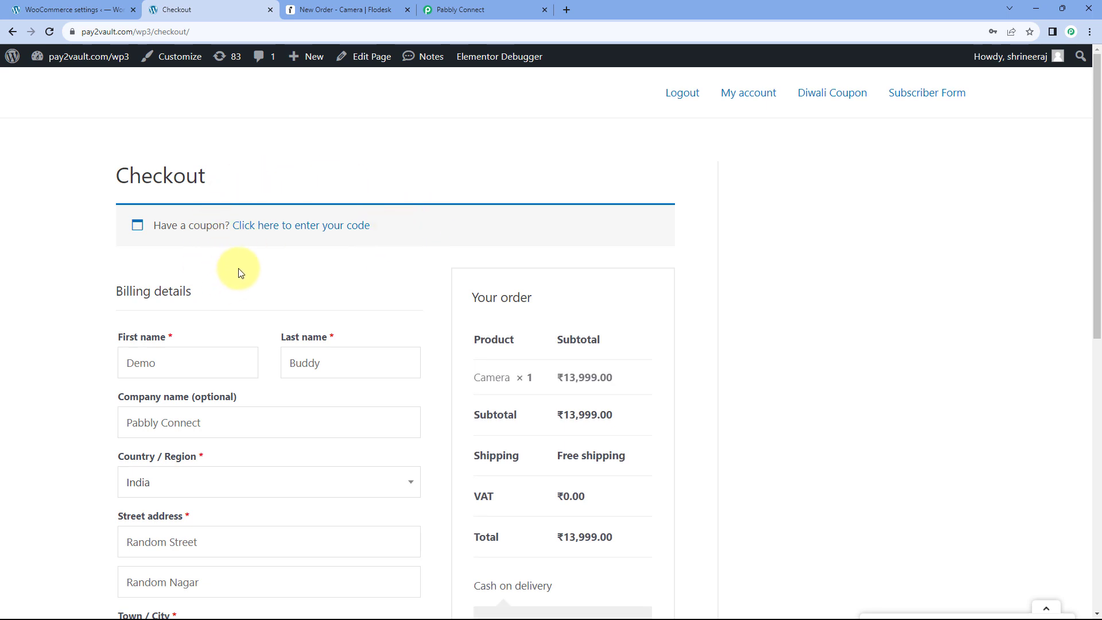
Place the ₹13,999.00 cash-on-delivery Camera order and go back to the Pabbly Connect tab.
scroll(241, 273, down, 1)
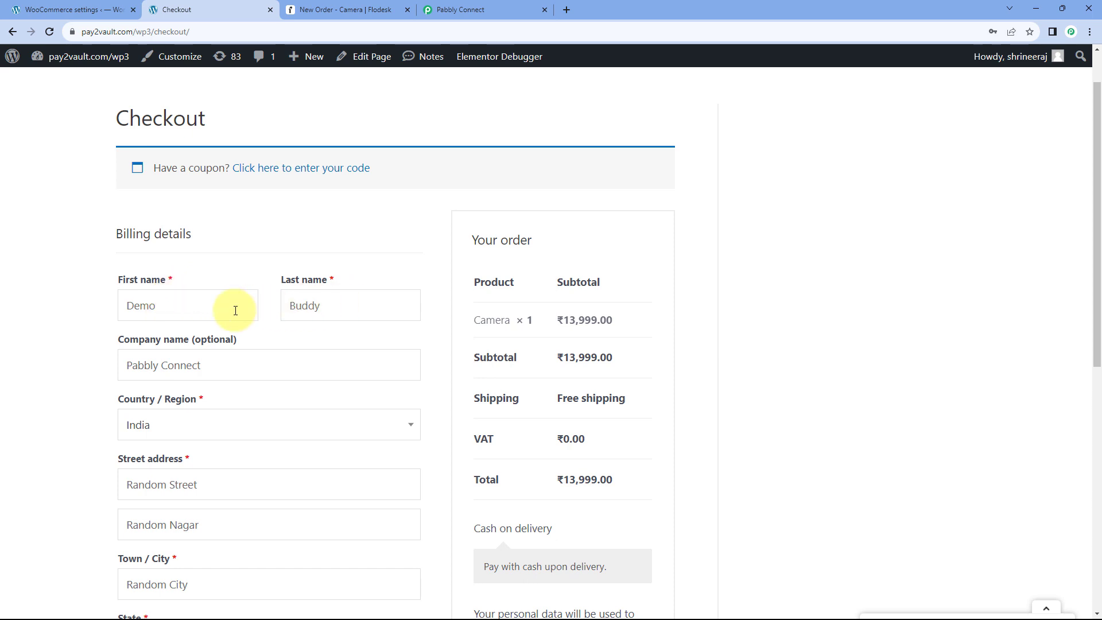
scroll(218, 296, down, 2)
scroll(220, 256, down, 5)
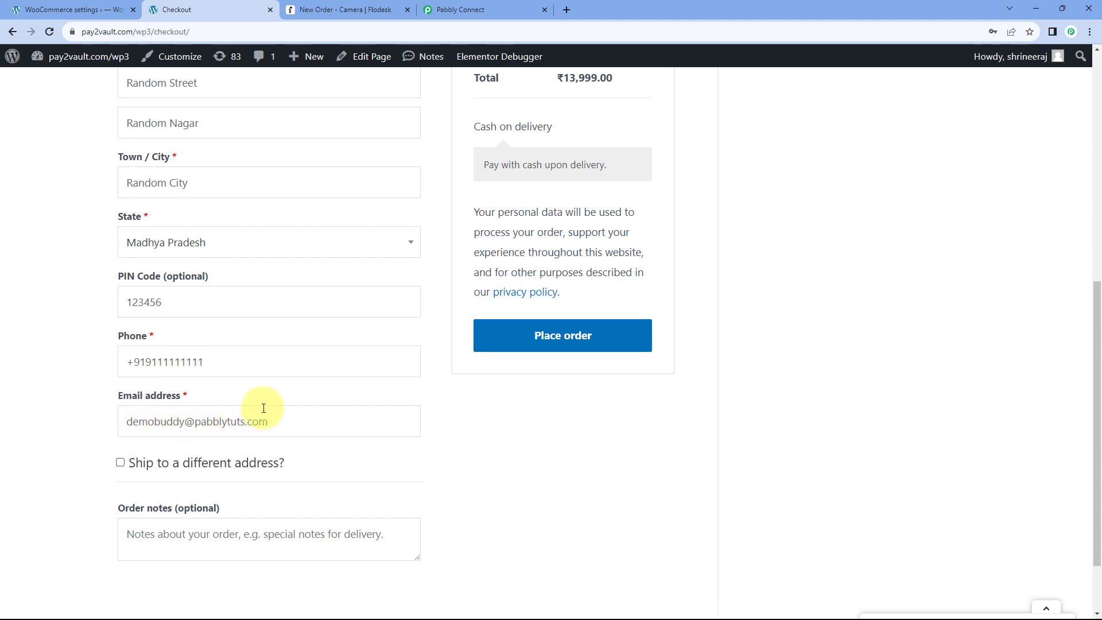
click(565, 340)
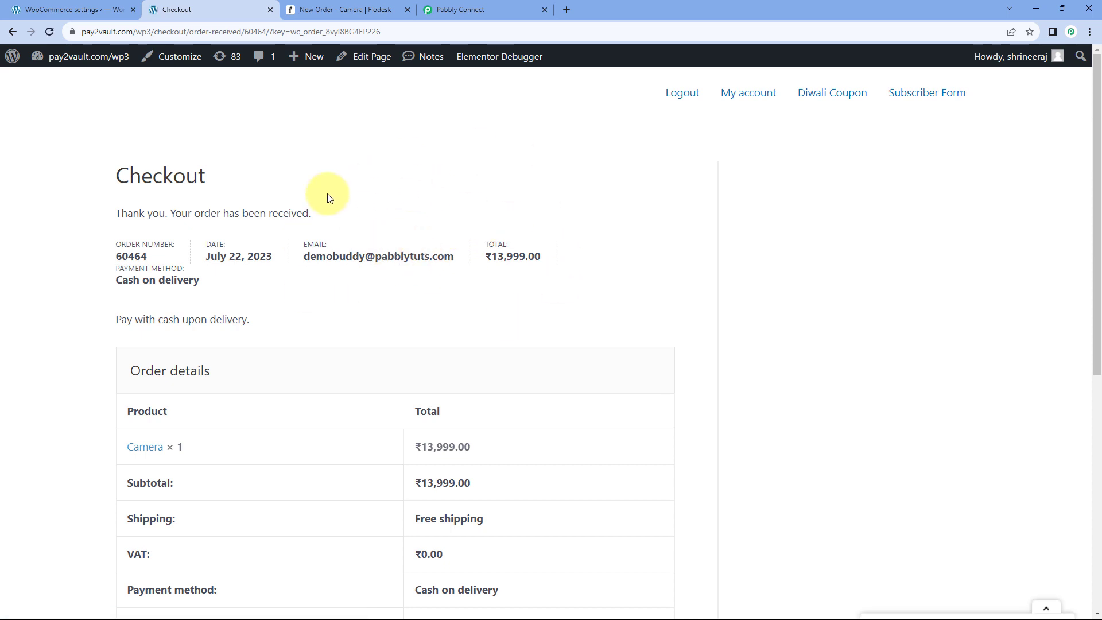
scroll(572, 233, down, 4)
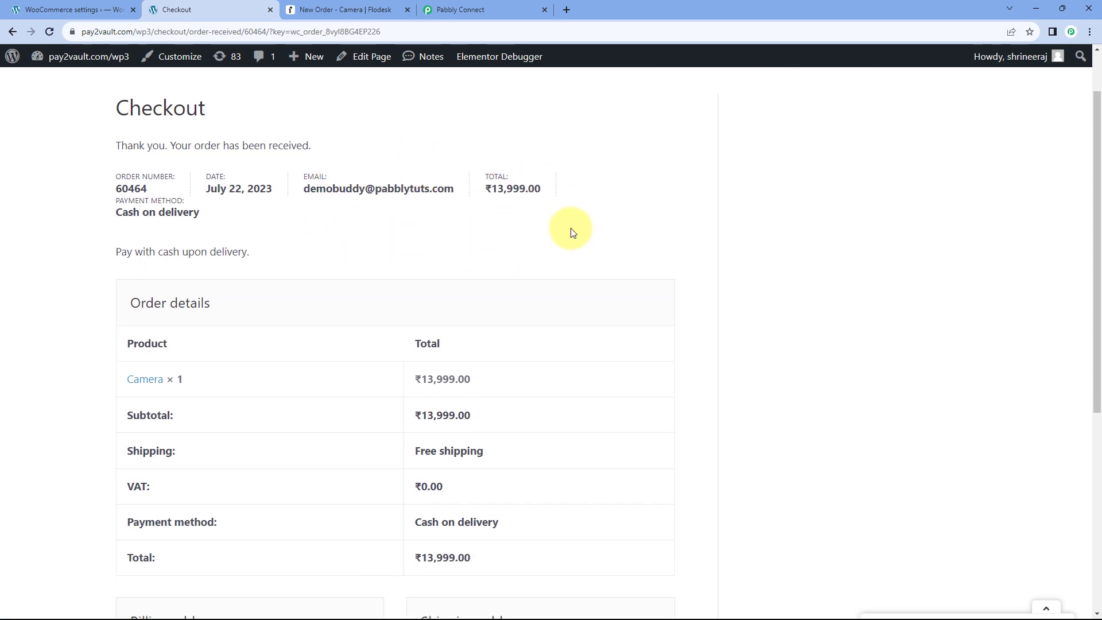
scroll(573, 232, down, 1)
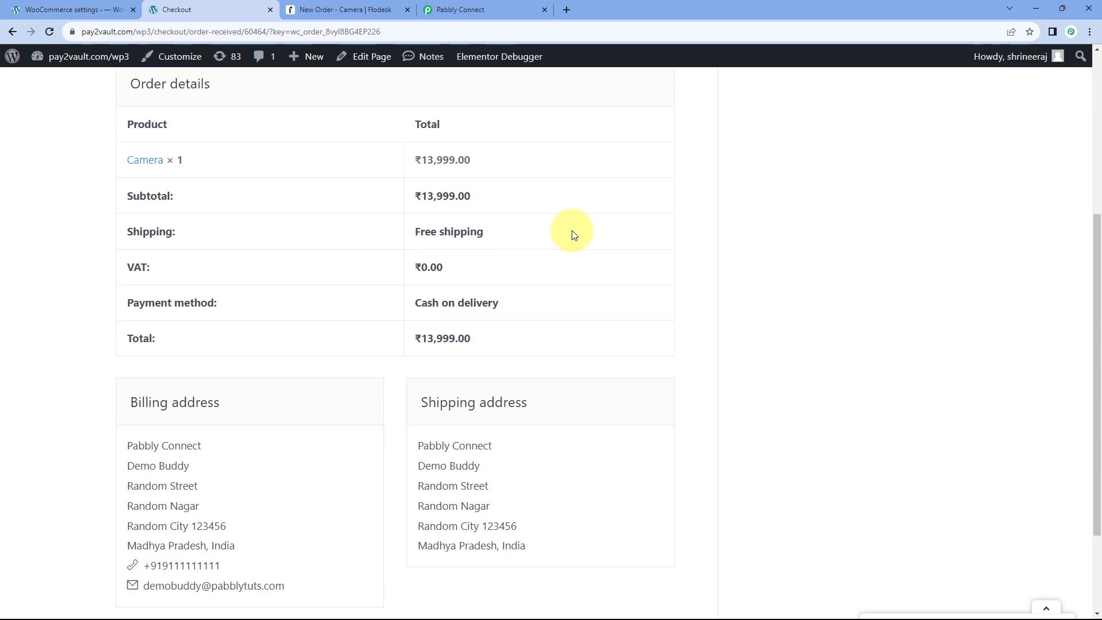
scroll(573, 233, up, 1)
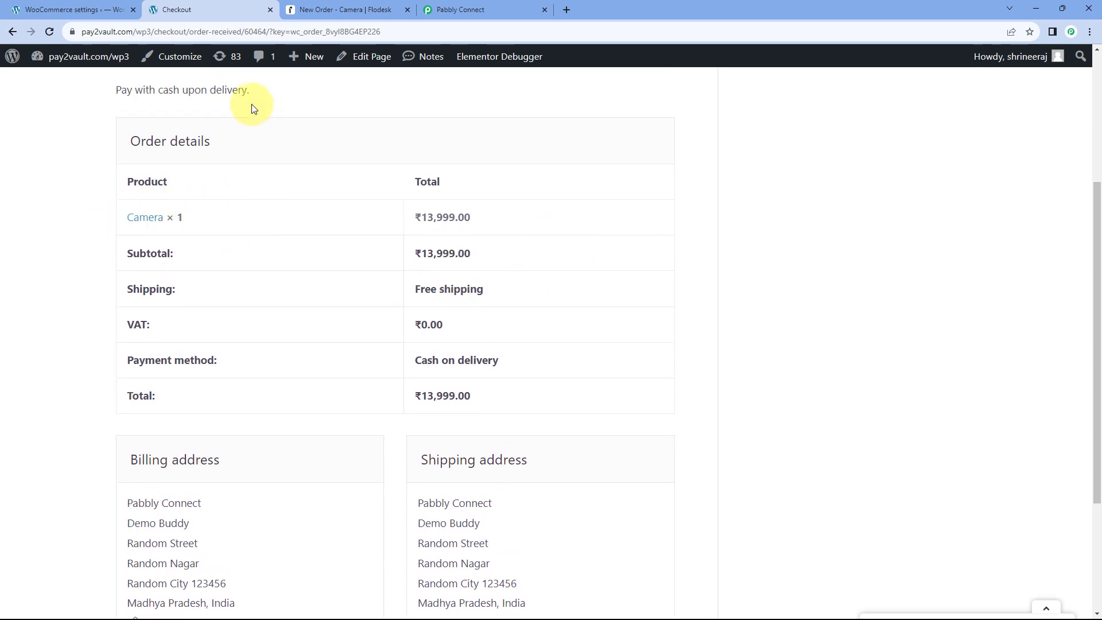
click(501, 4)
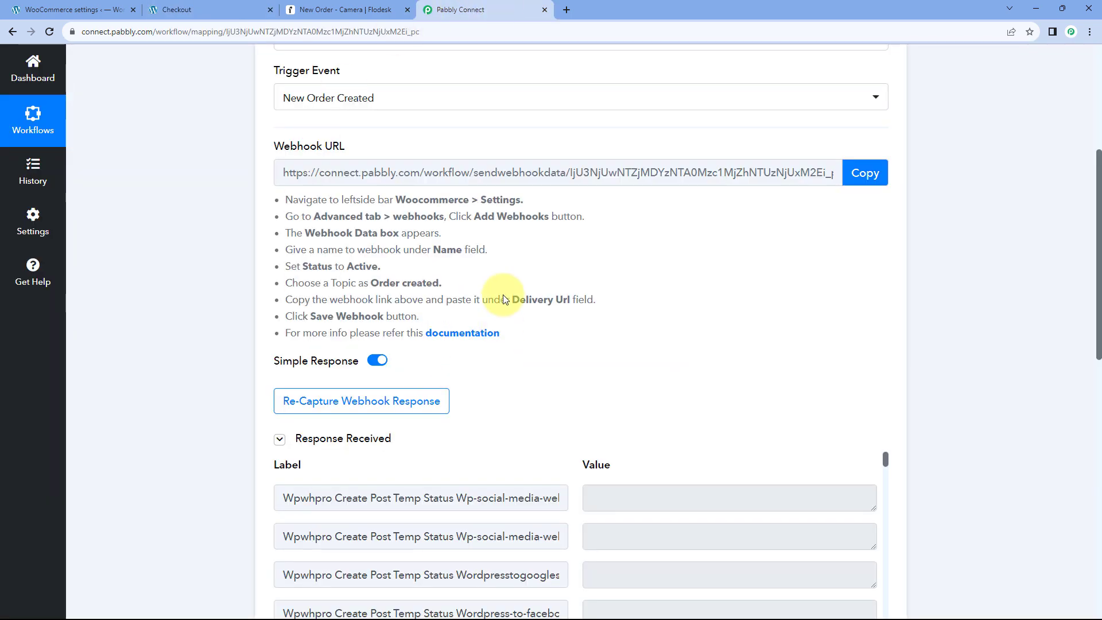
Compare the captured order Total with the store's order confirmation total.
scroll(546, 337, down, 4)
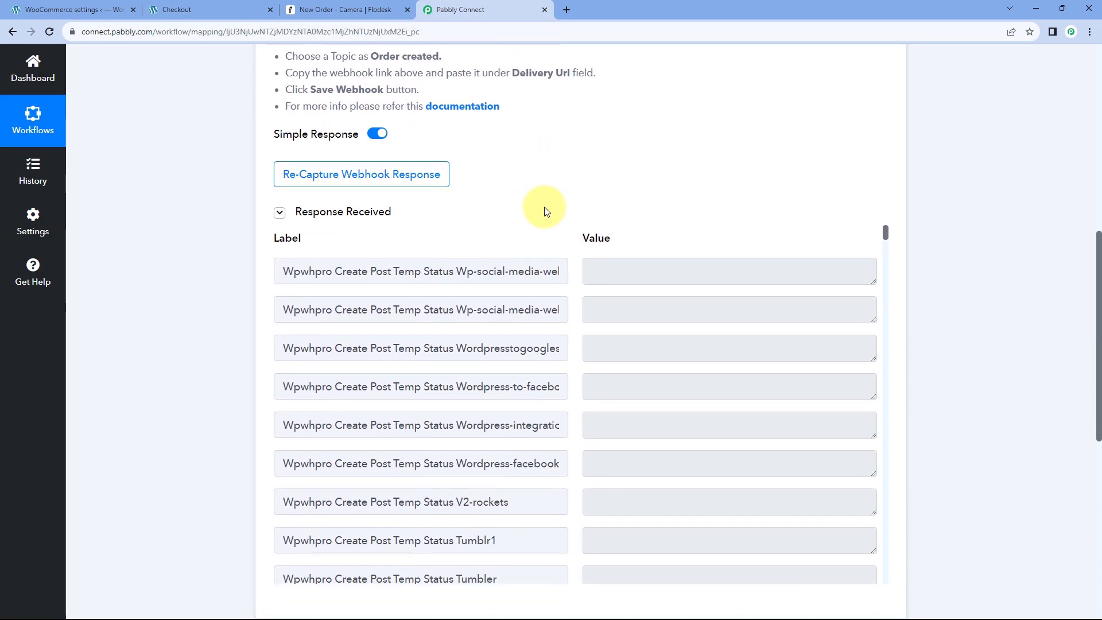
scroll(397, 220, down, 1)
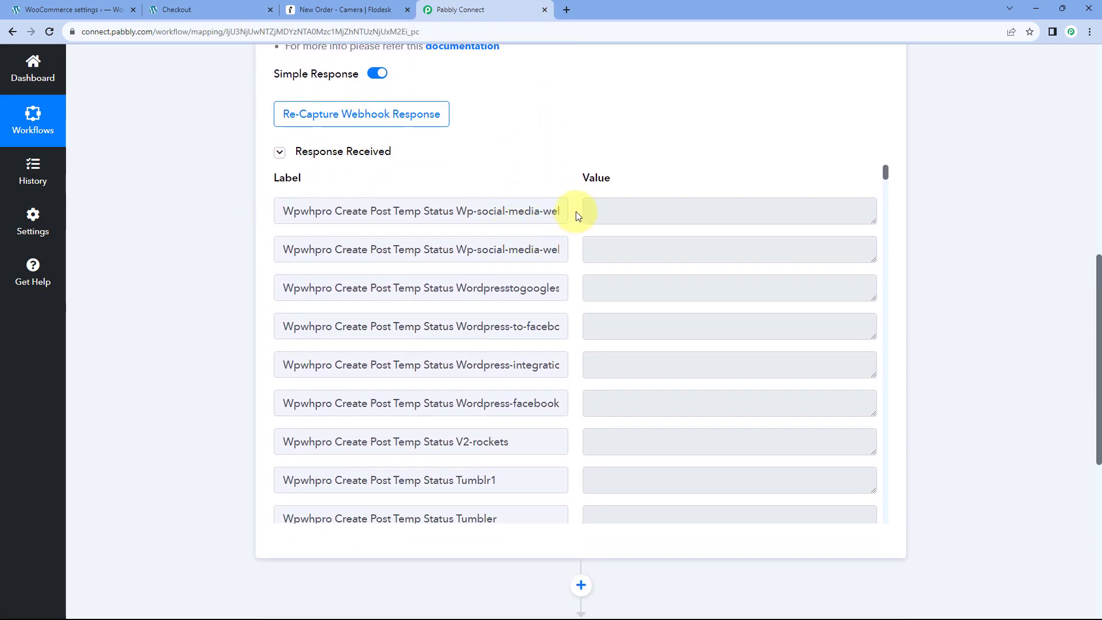
scroll(576, 215, down, 1)
scroll(577, 218, down, 11)
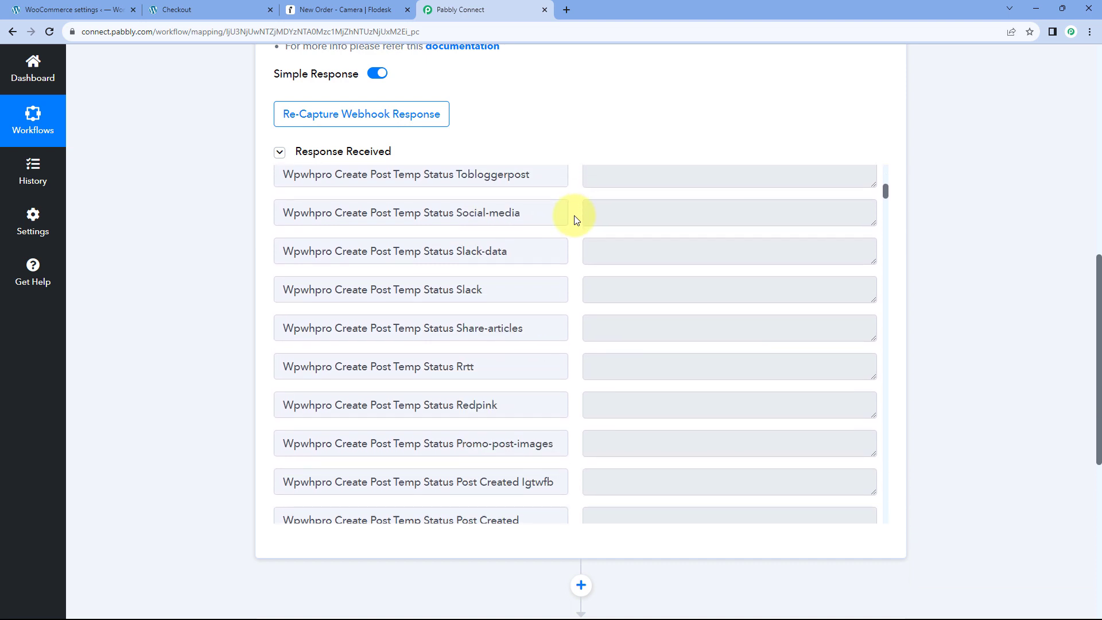
scroll(577, 220, down, 15)
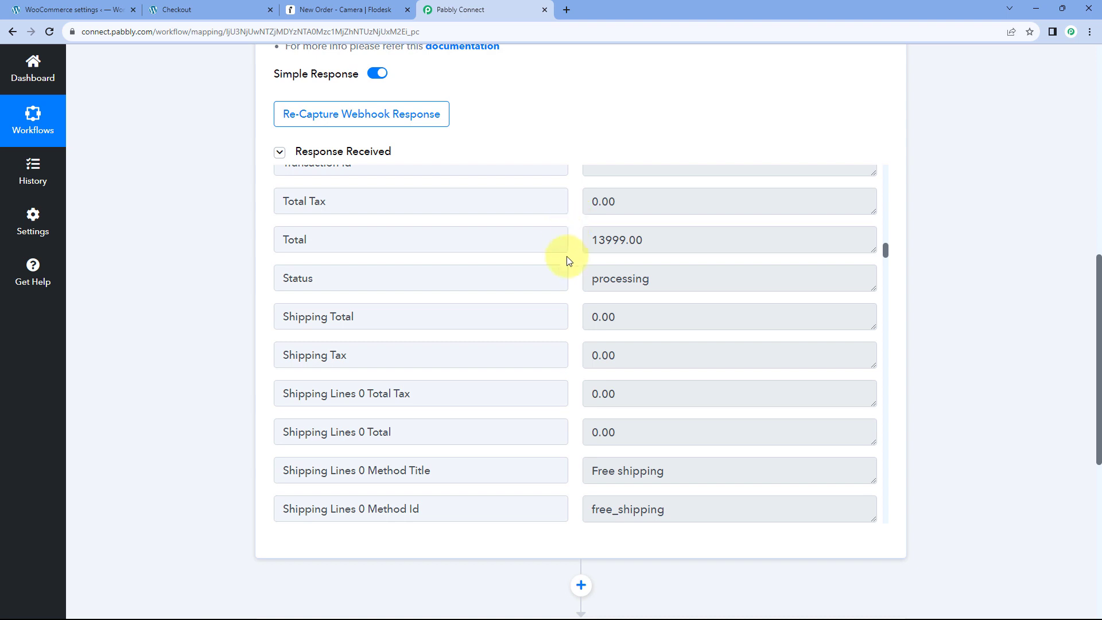
drag(587, 247, 659, 239)
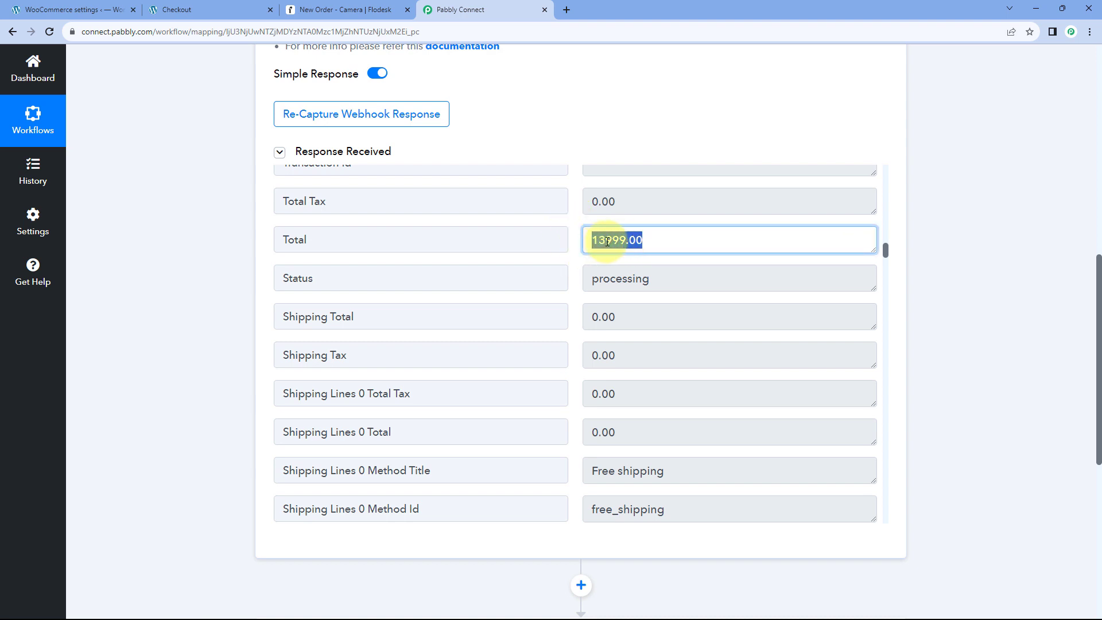
click(184, 10)
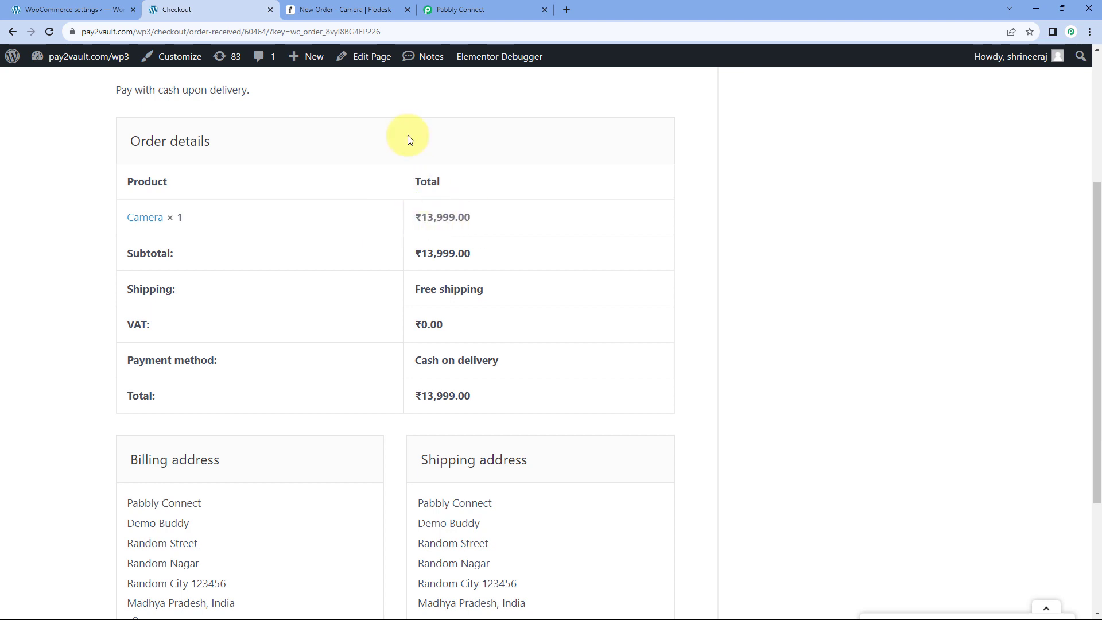
click(475, 9)
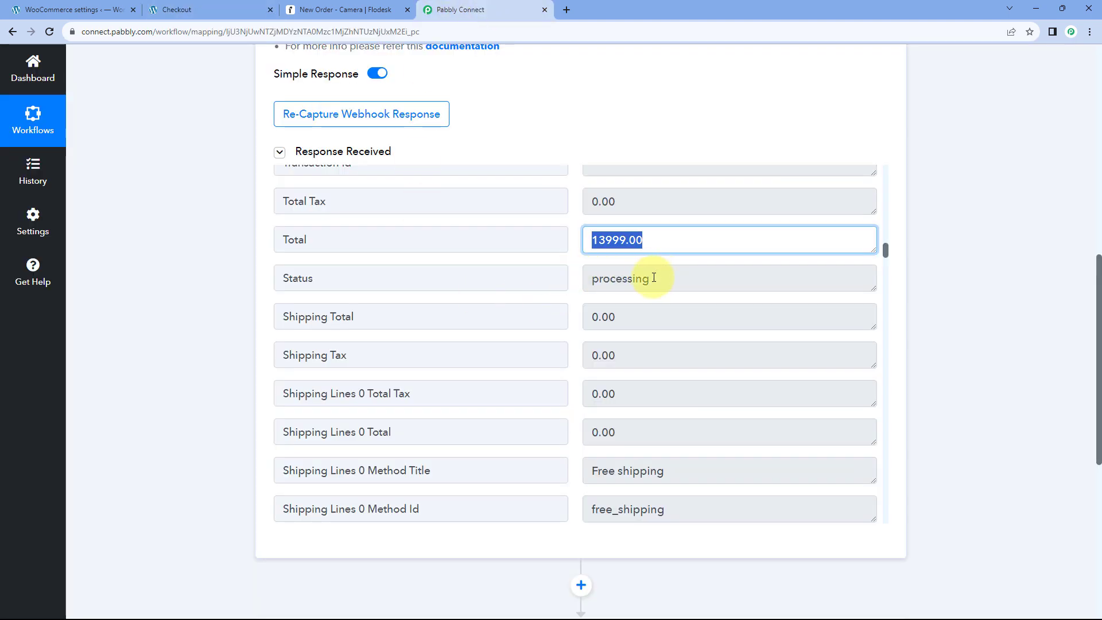
drag(664, 276, 578, 283)
click(573, 290)
Check the captured shipping last name, first name and company values.
scroll(575, 293, down, 2)
scroll(577, 294, down, 6)
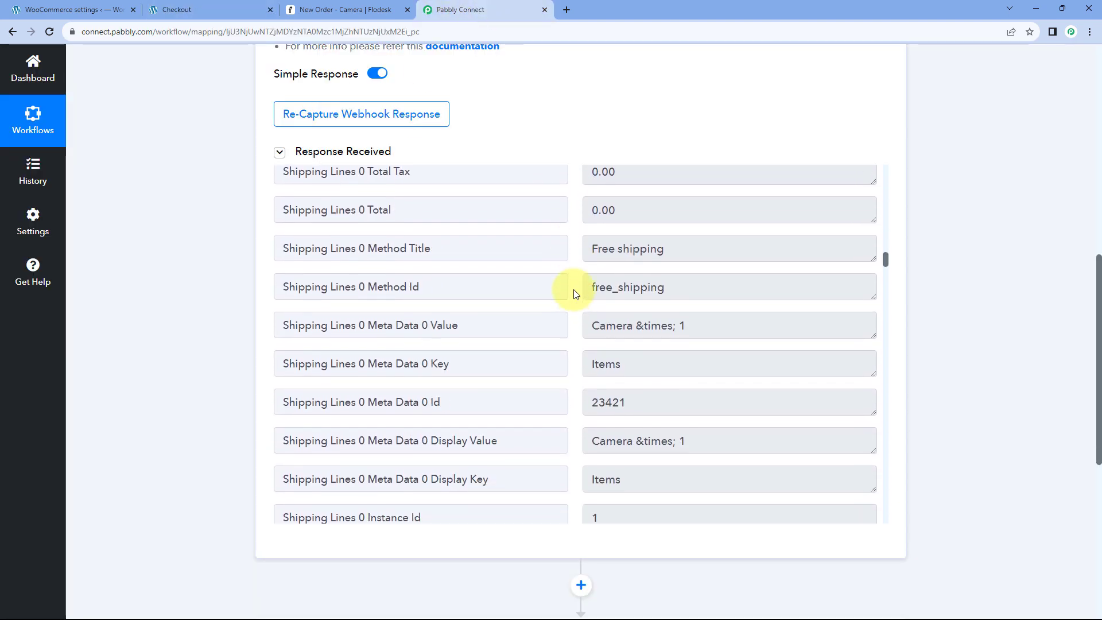
scroll(577, 282, down, 2)
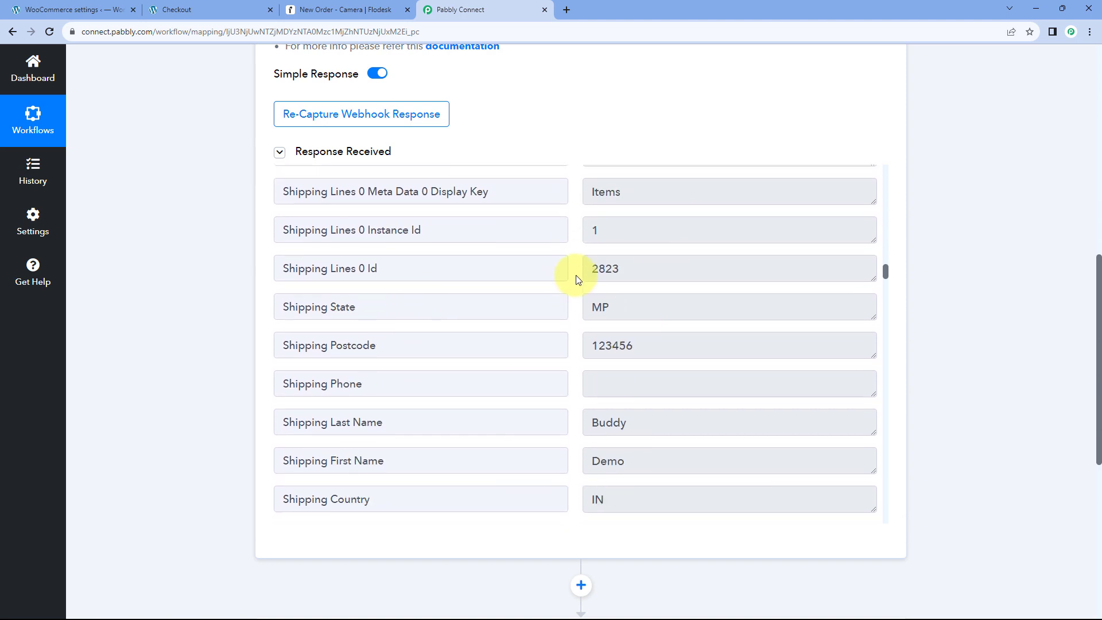
scroll(568, 305, down, 2)
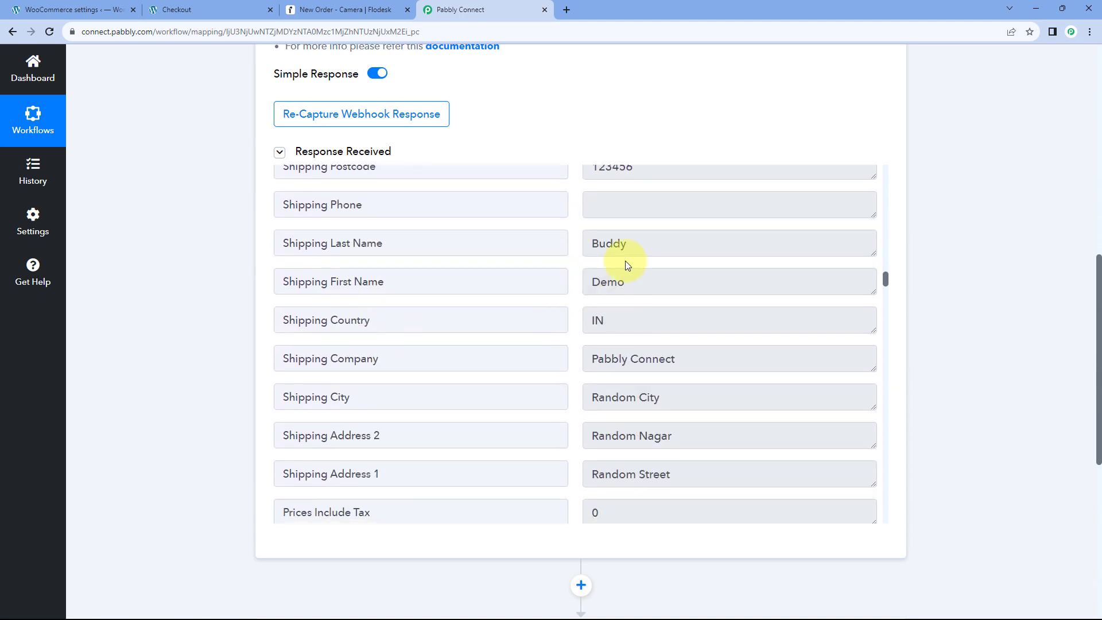
double_click(632, 243)
double_click(633, 284)
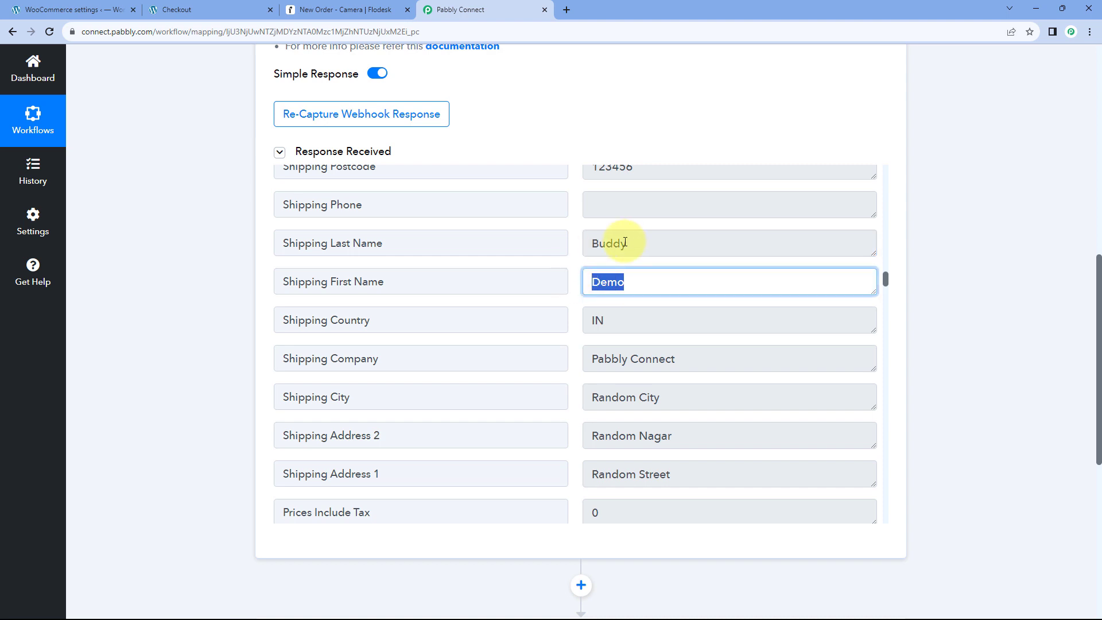
double_click(704, 353)
Confirm Line Items 0 Name reads Camera, then scroll down to the next action step.
scroll(571, 356, down, 2)
scroll(570, 322, down, 2)
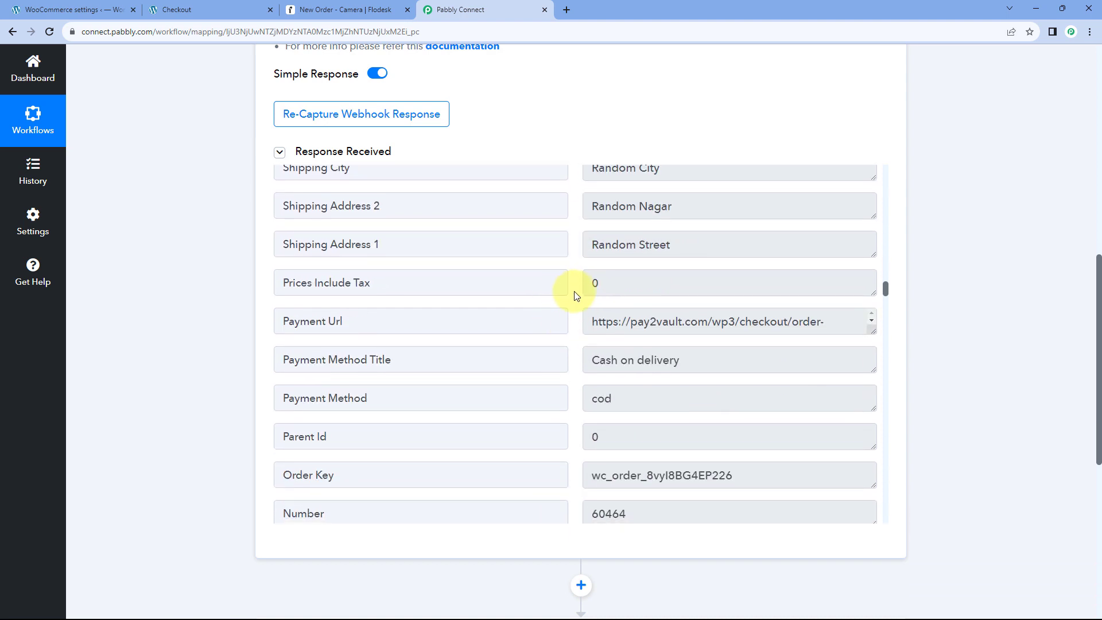
scroll(560, 312, down, 6)
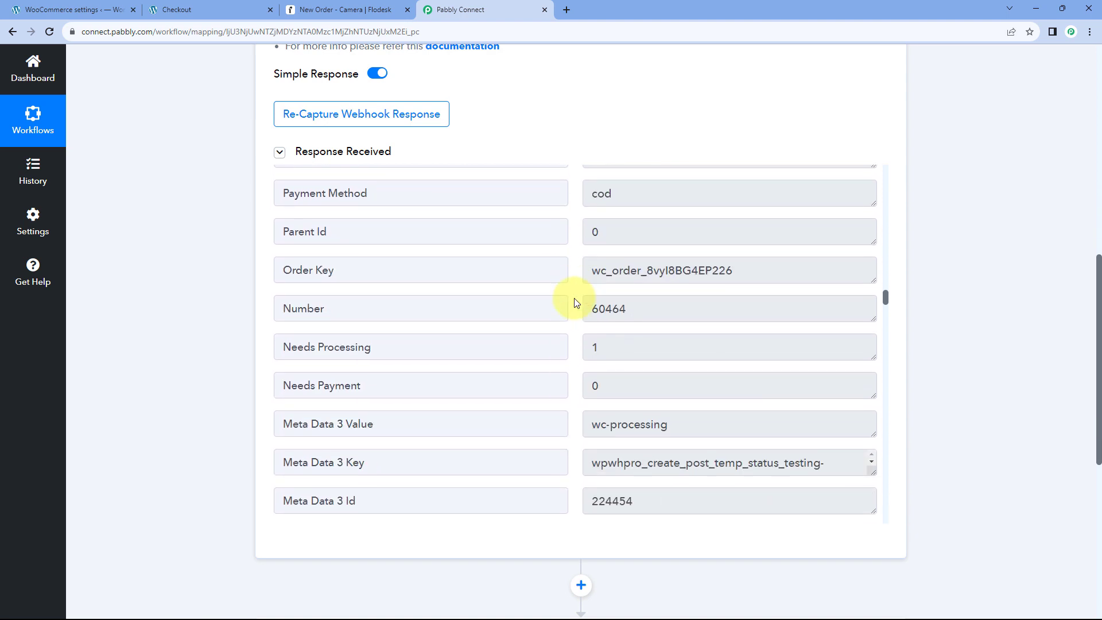
scroll(577, 303, down, 7)
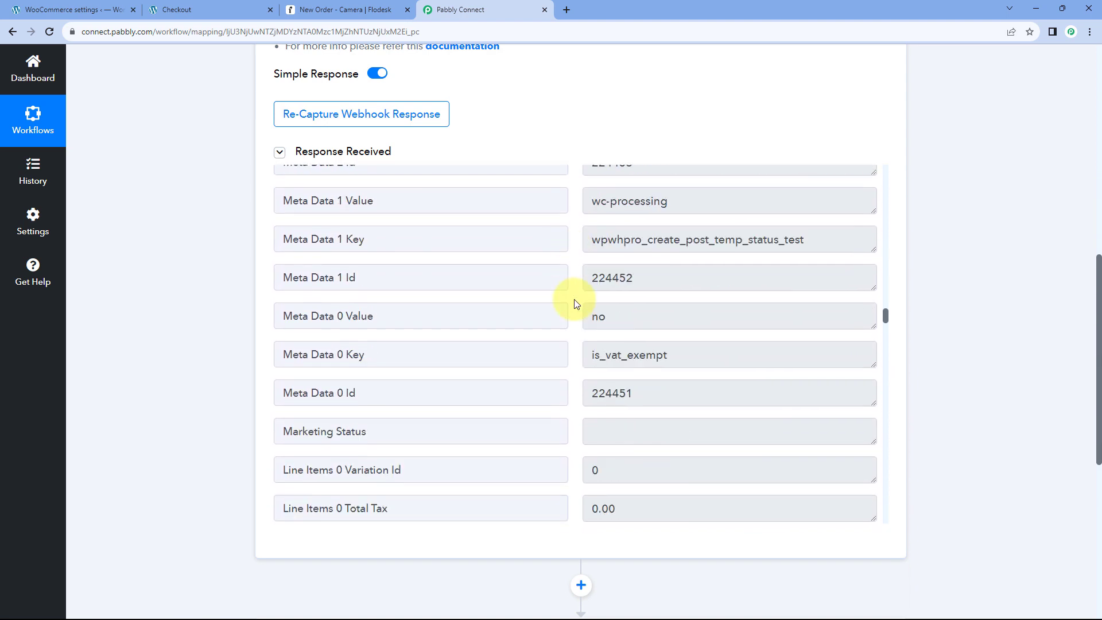
scroll(577, 304, down, 9)
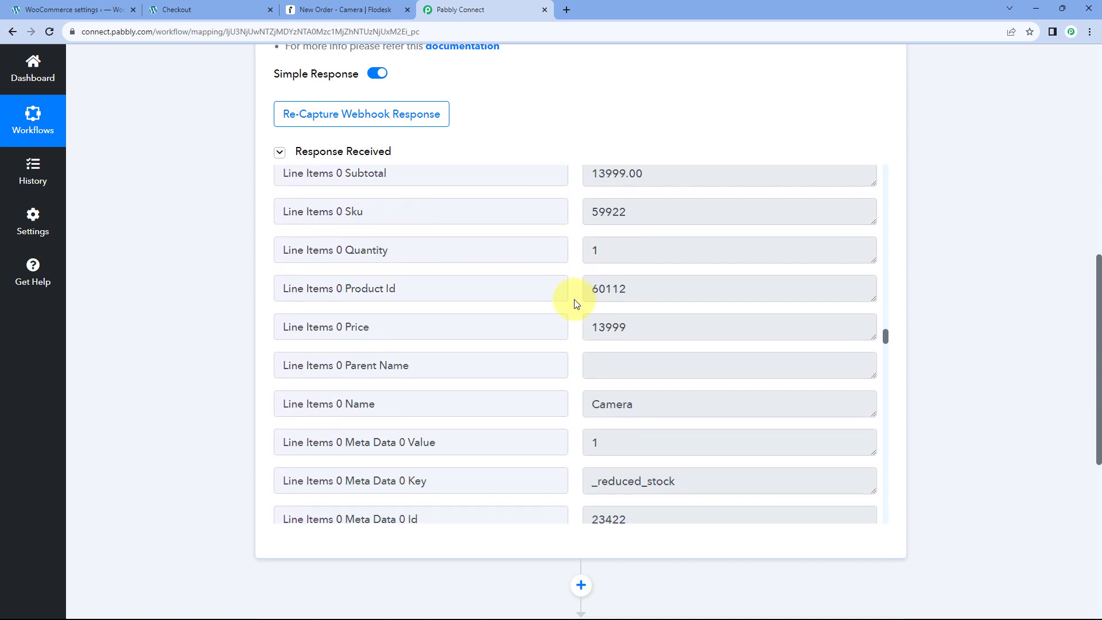
drag(391, 289, 285, 289)
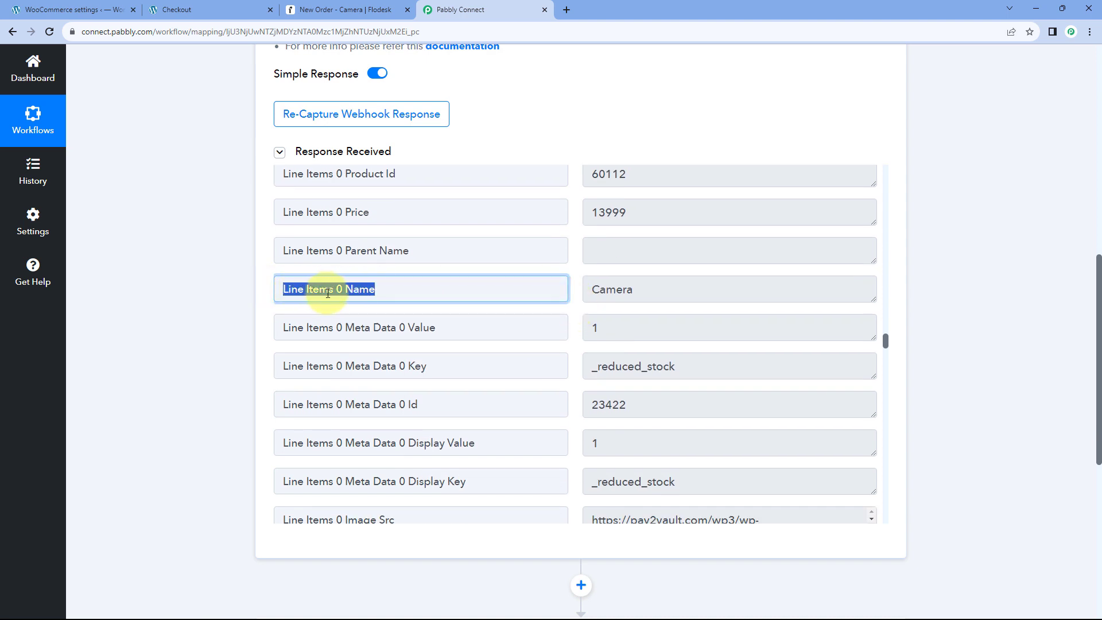
drag(691, 289, 594, 290)
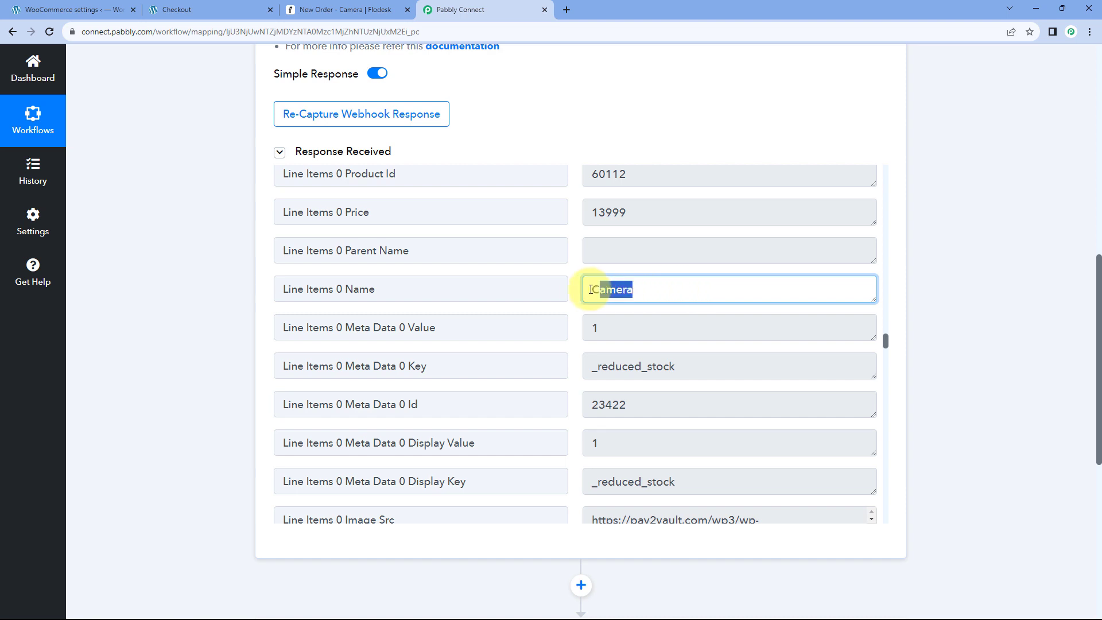
click(577, 293)
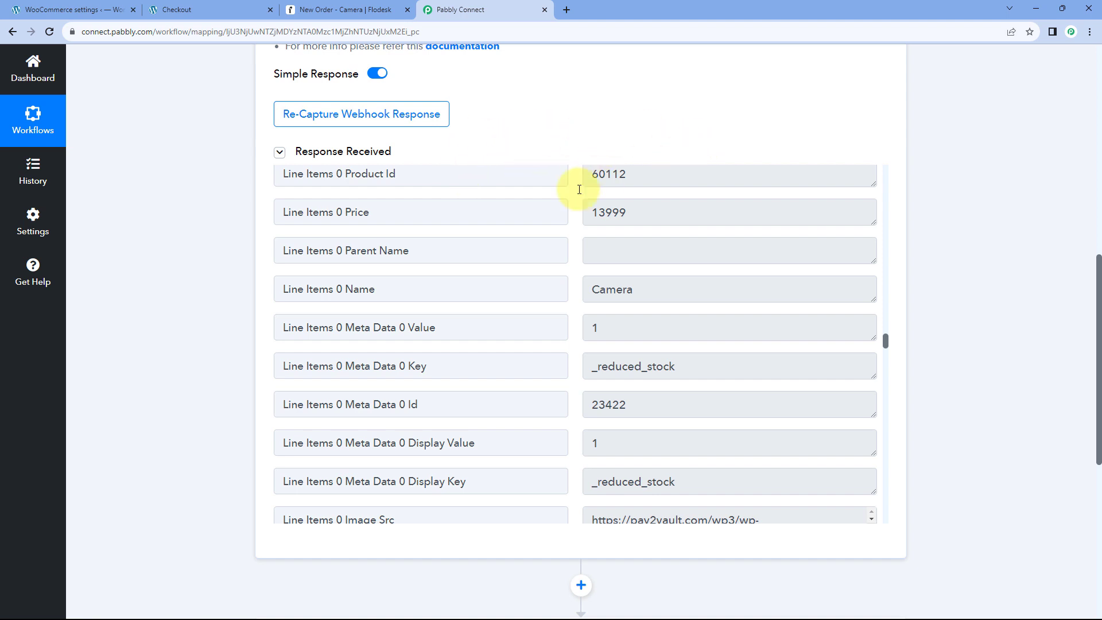
scroll(578, 230, up, 2)
scroll(577, 219, down, 2)
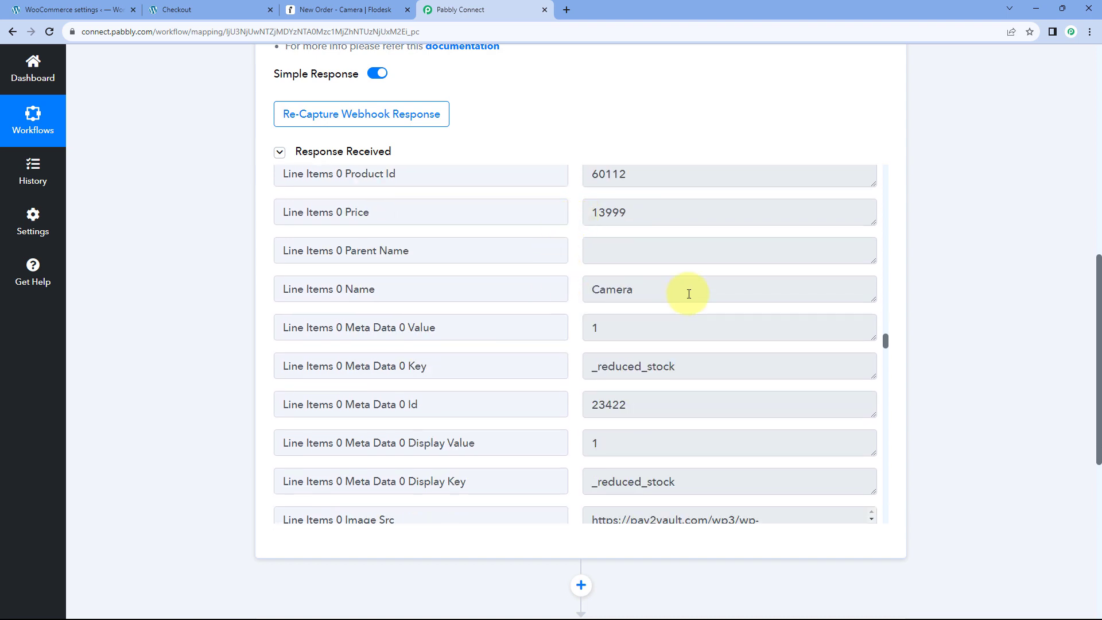
drag(643, 292, 590, 289)
click(573, 284)
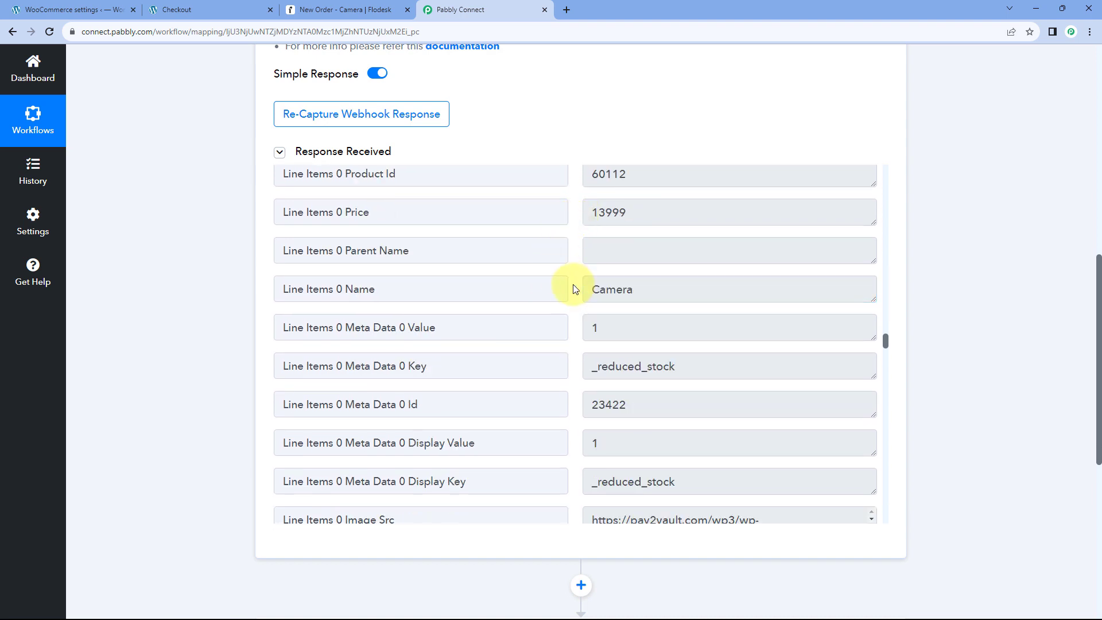
scroll(573, 287, up, 4)
scroll(572, 298, up, 15)
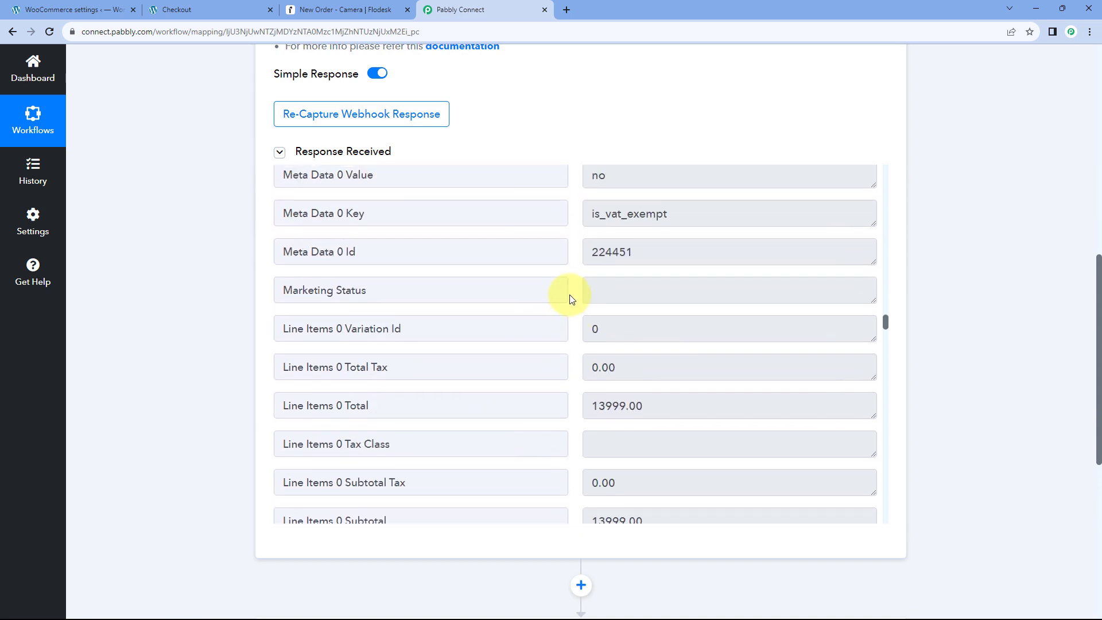
scroll(565, 304, up, 8)
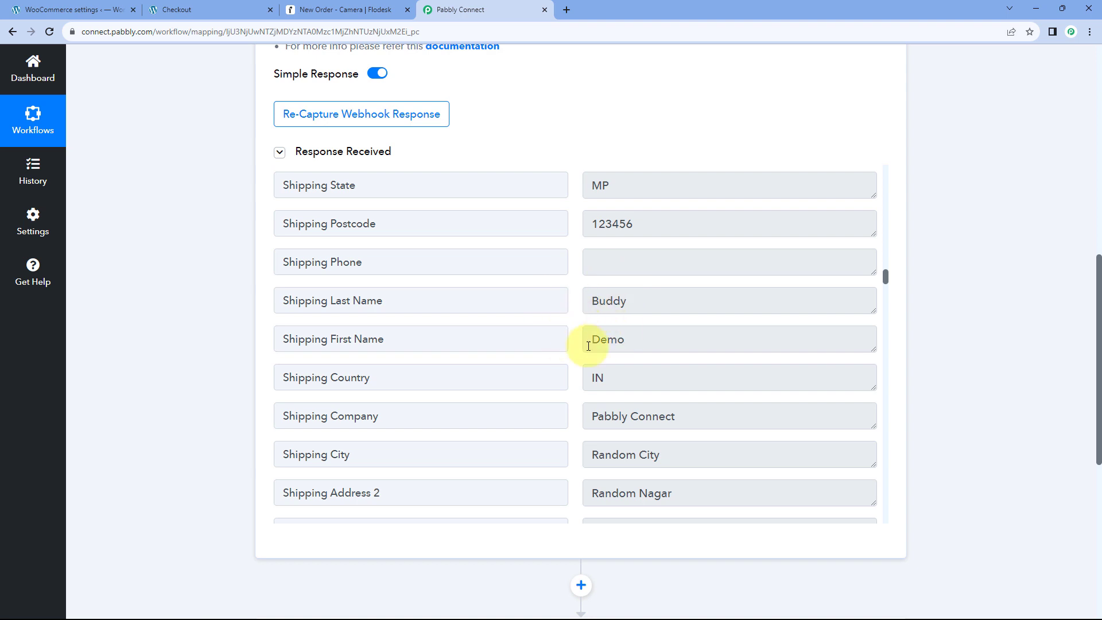
scroll(574, 304, down, 5)
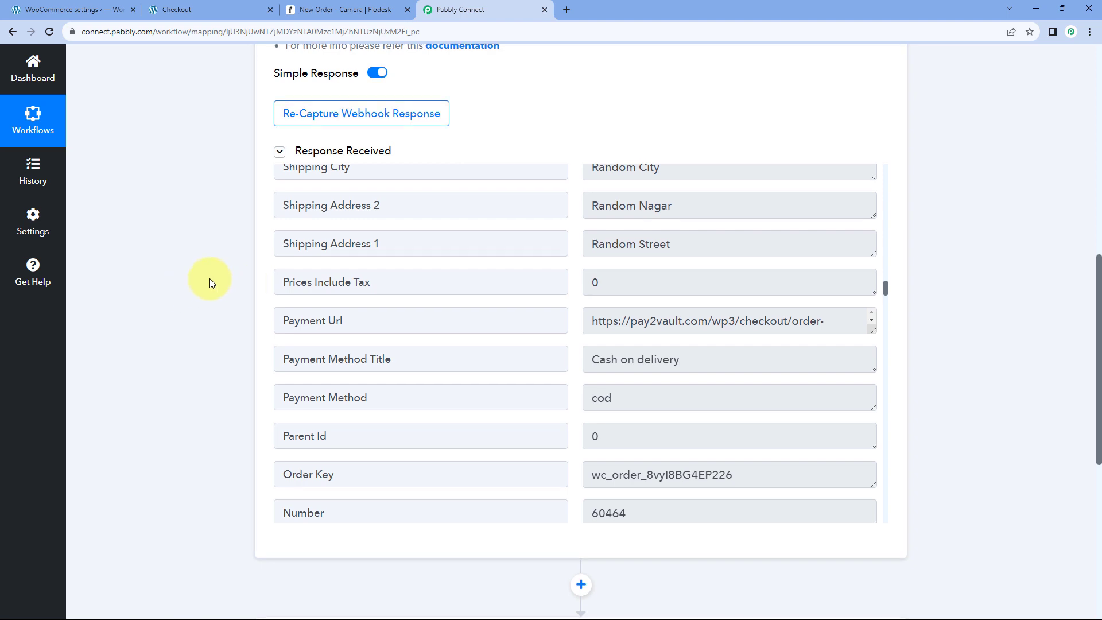
scroll(209, 278, down, 4)
scroll(215, 266, down, 3)
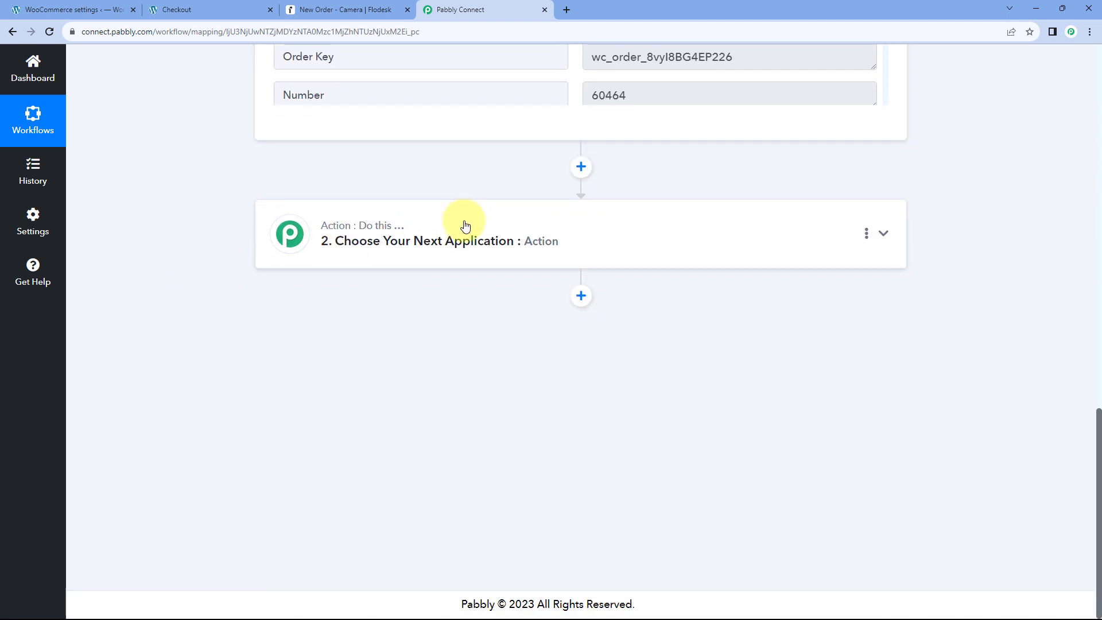
Search 'Flodes' and choose Flodesk as the action app.
click(465, 225)
click(329, 258)
text(Flodesk)
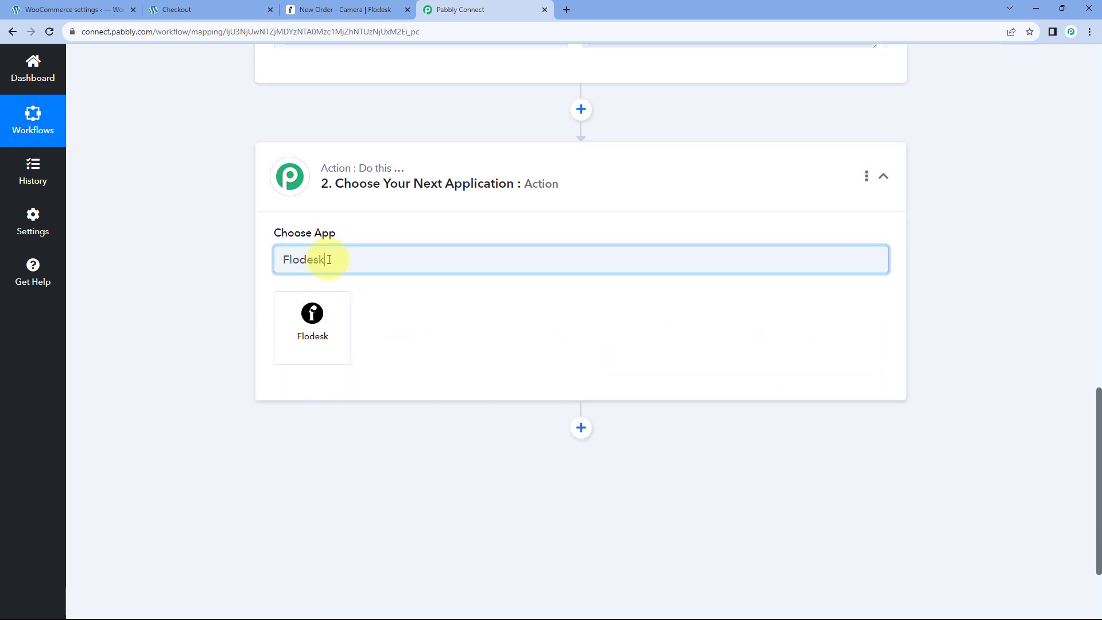
click(313, 317)
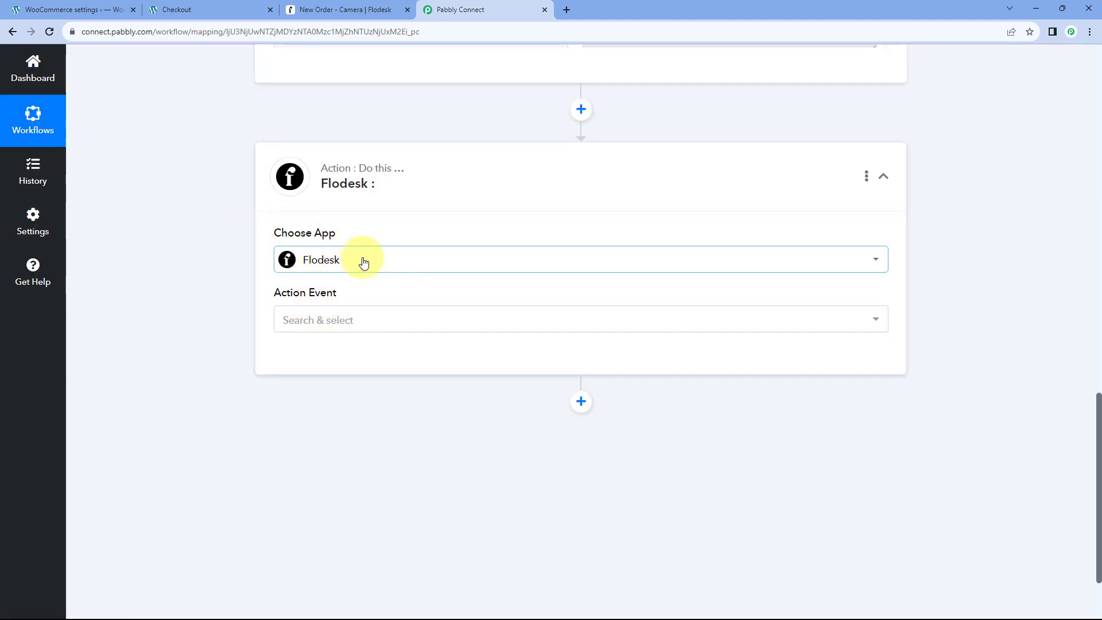
Select Create/Update Subscriber as the Flodesk action event.
click(384, 321)
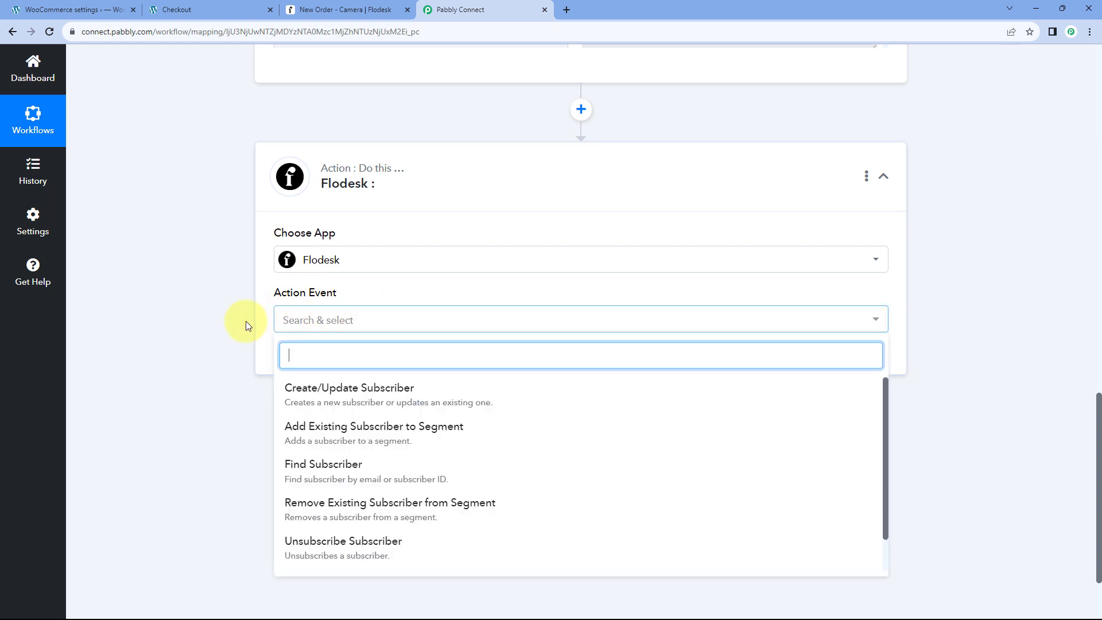
scroll(234, 327, down, 1)
scroll(235, 326, down, 1)
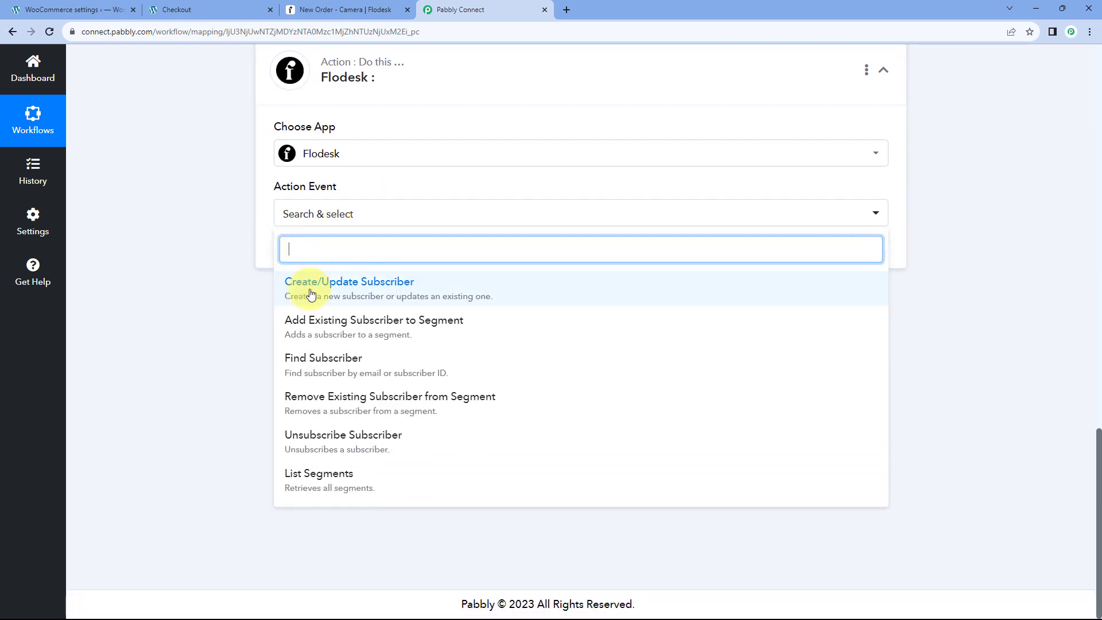
click(334, 292)
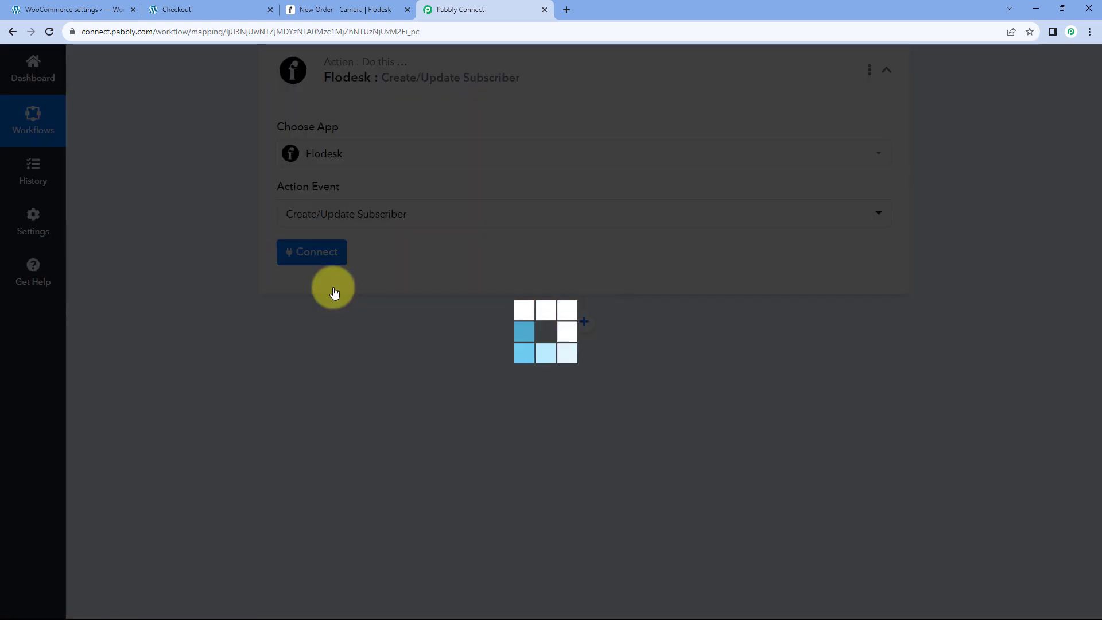
scroll(391, 227, up, 1)
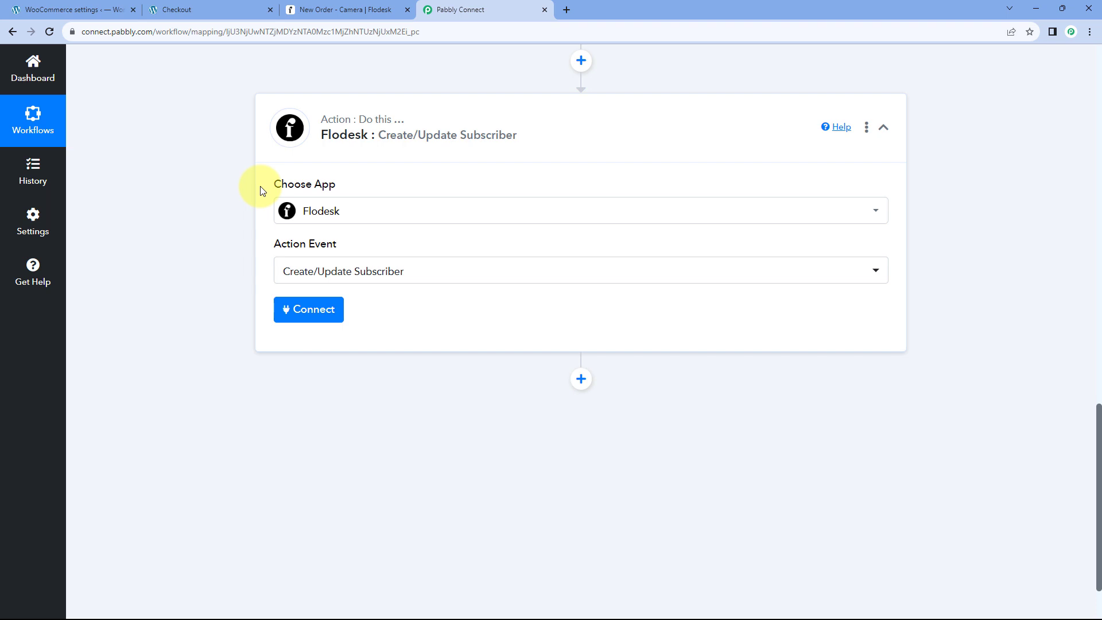
Add a new Flodesk connection, sign in to Flodesk and allow Pabbly access.
click(314, 311)
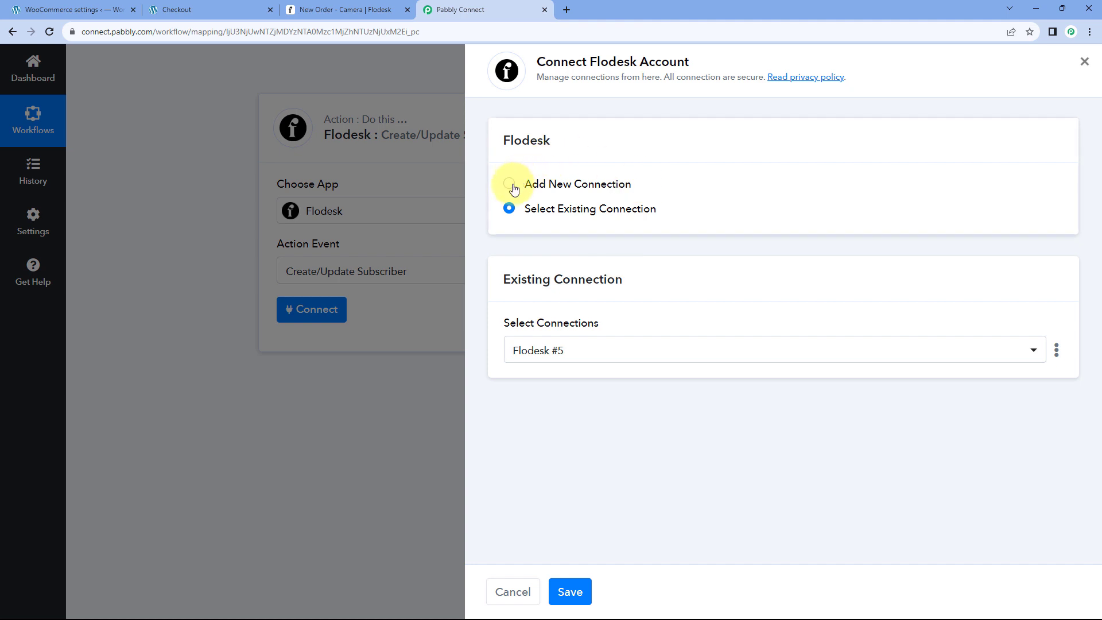
click(511, 185)
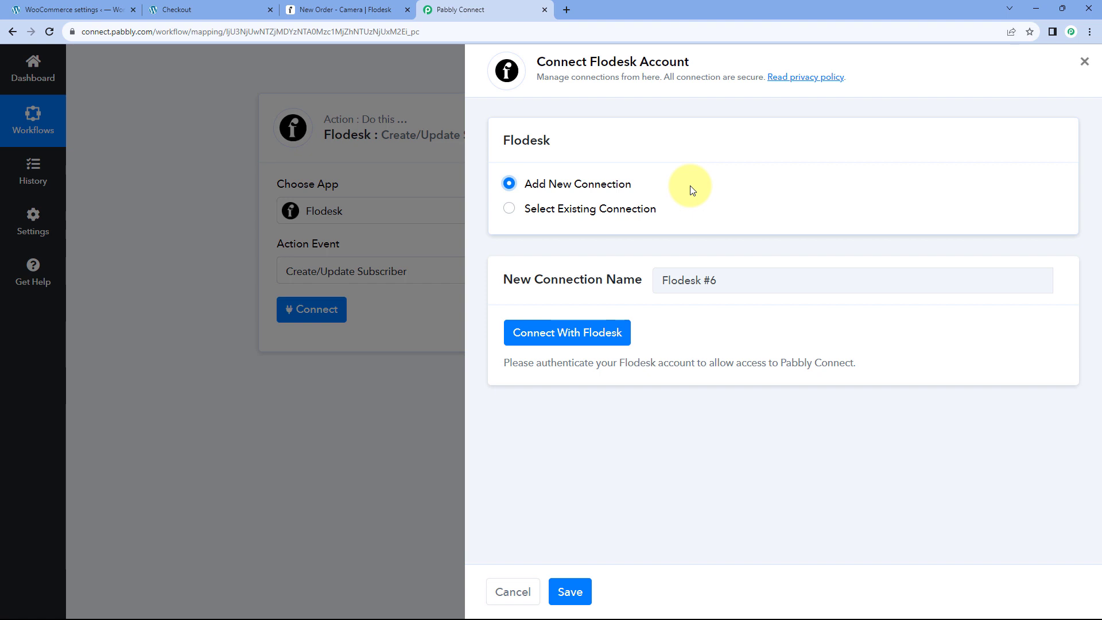
click(571, 337)
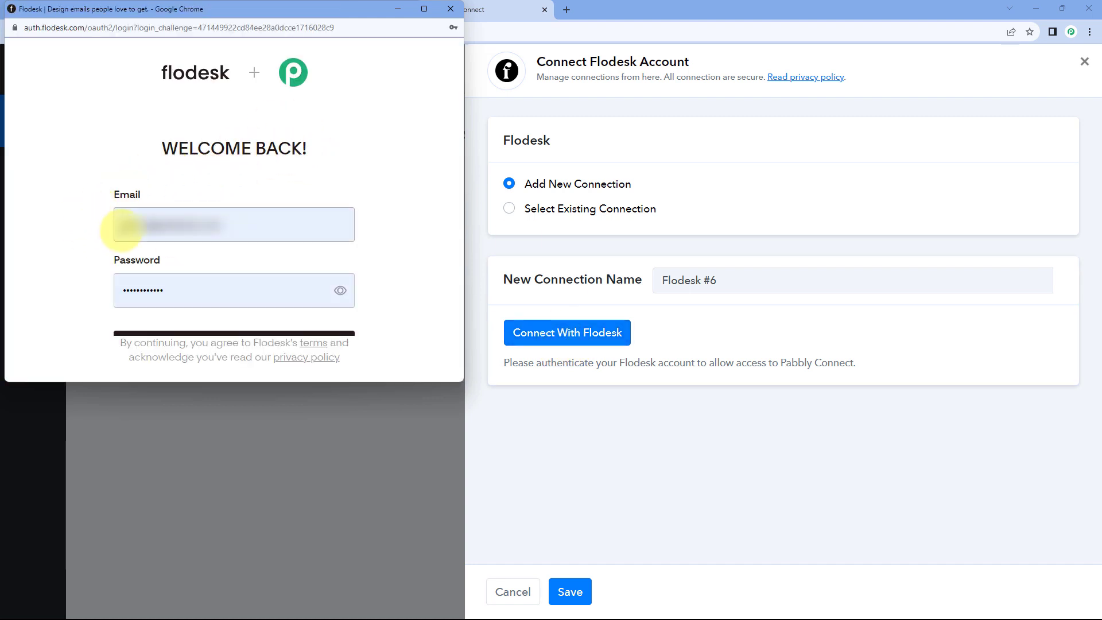
drag(224, 383, 224, 436)
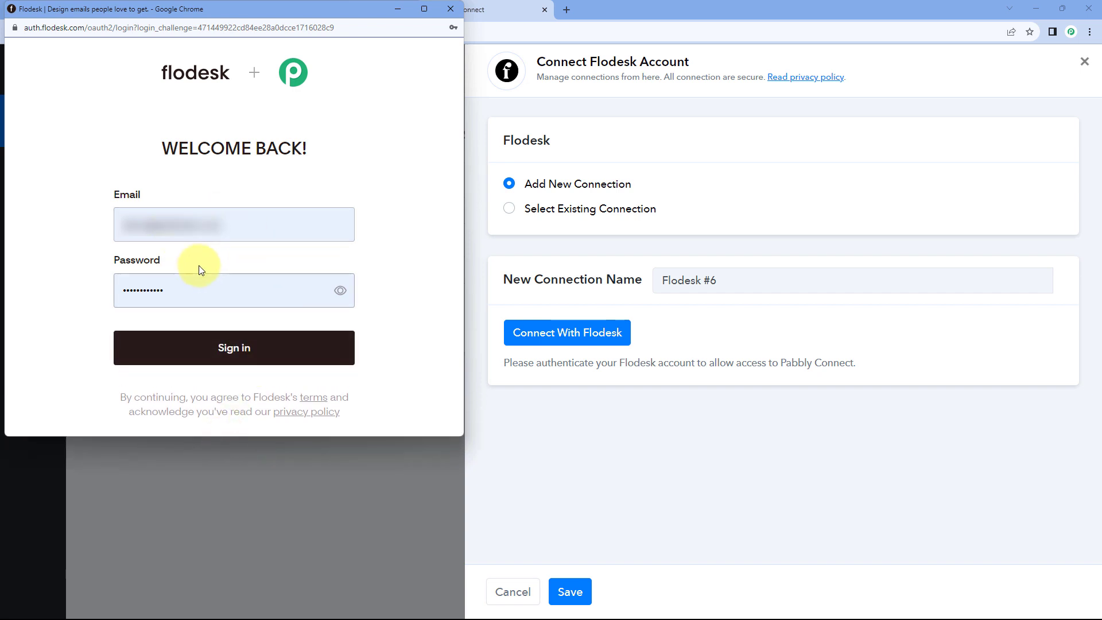
click(239, 348)
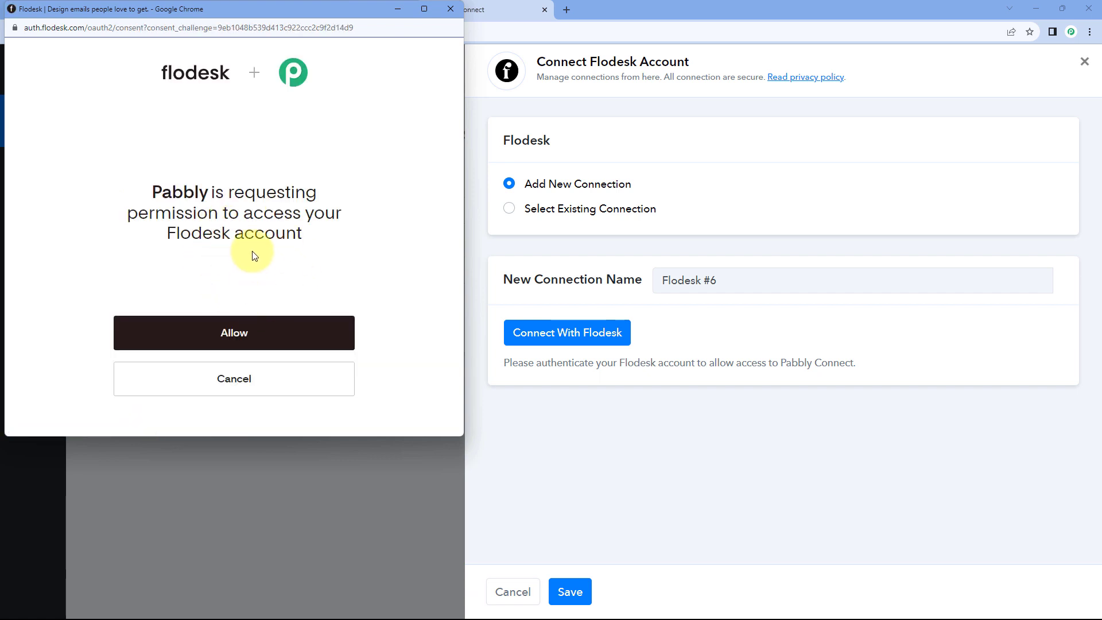
click(237, 335)
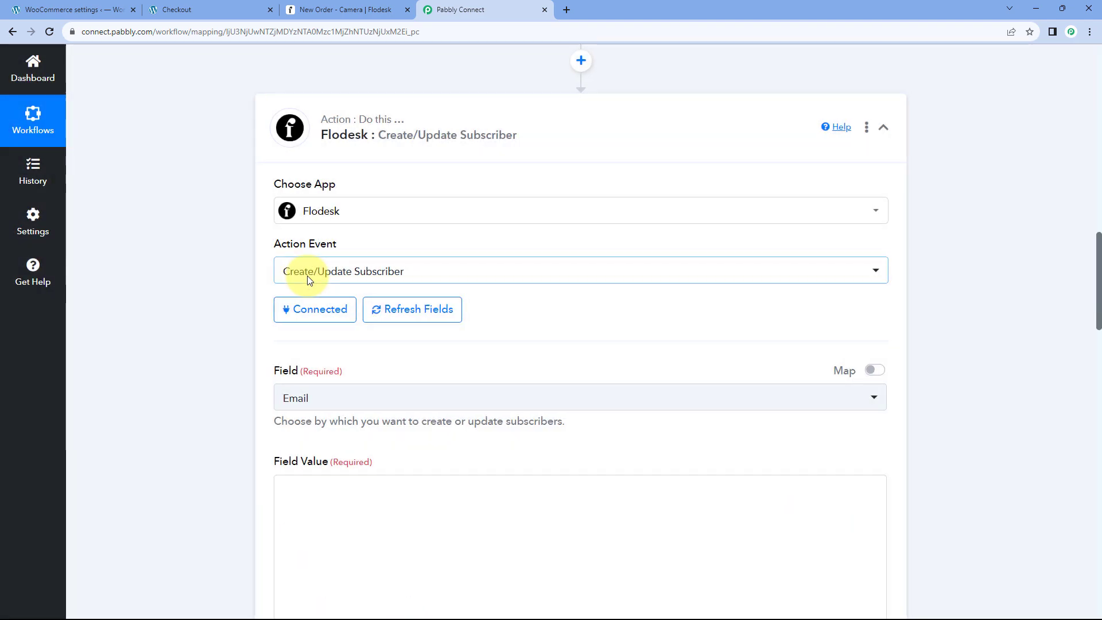
Keep Email as the subscriber lookup field and select the Field Value box.
scroll(369, 319, down, 3)
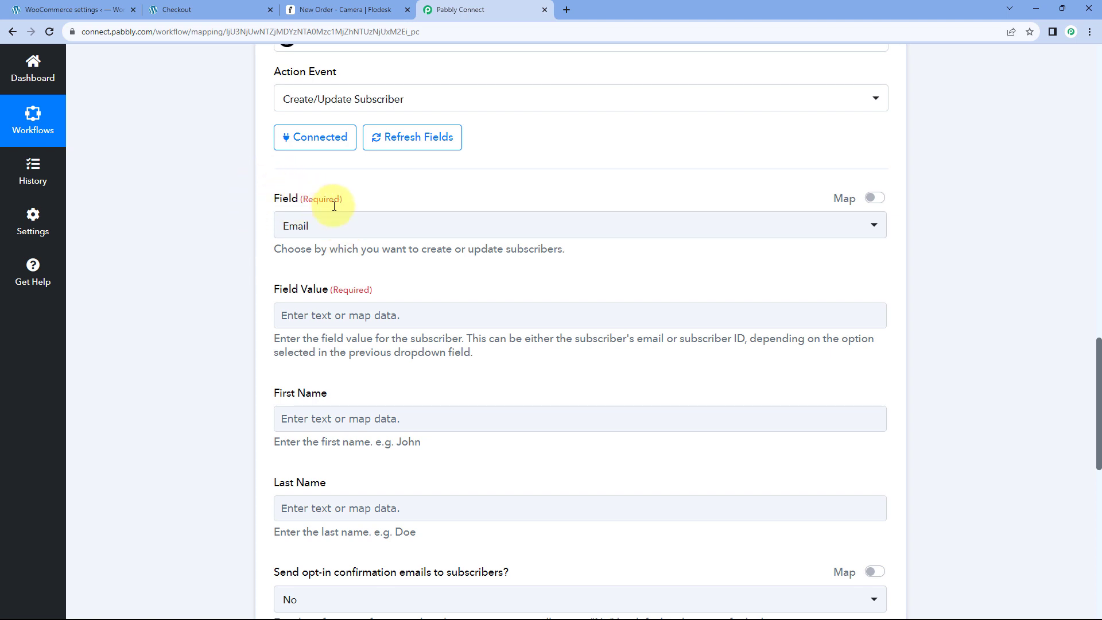
click(374, 225)
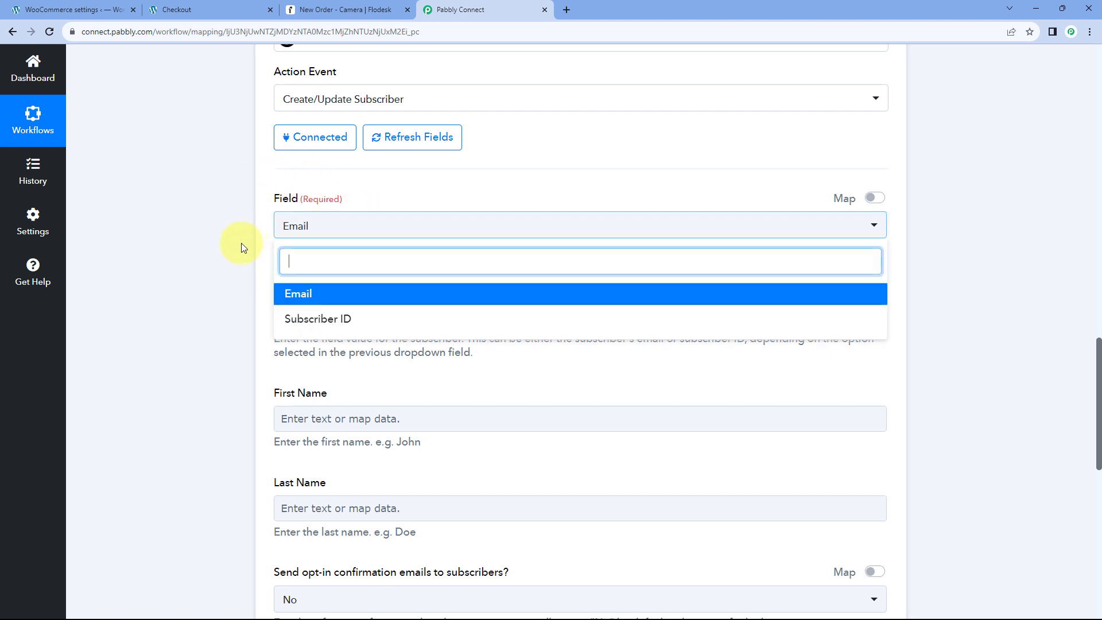
scroll(225, 246, down, 1)
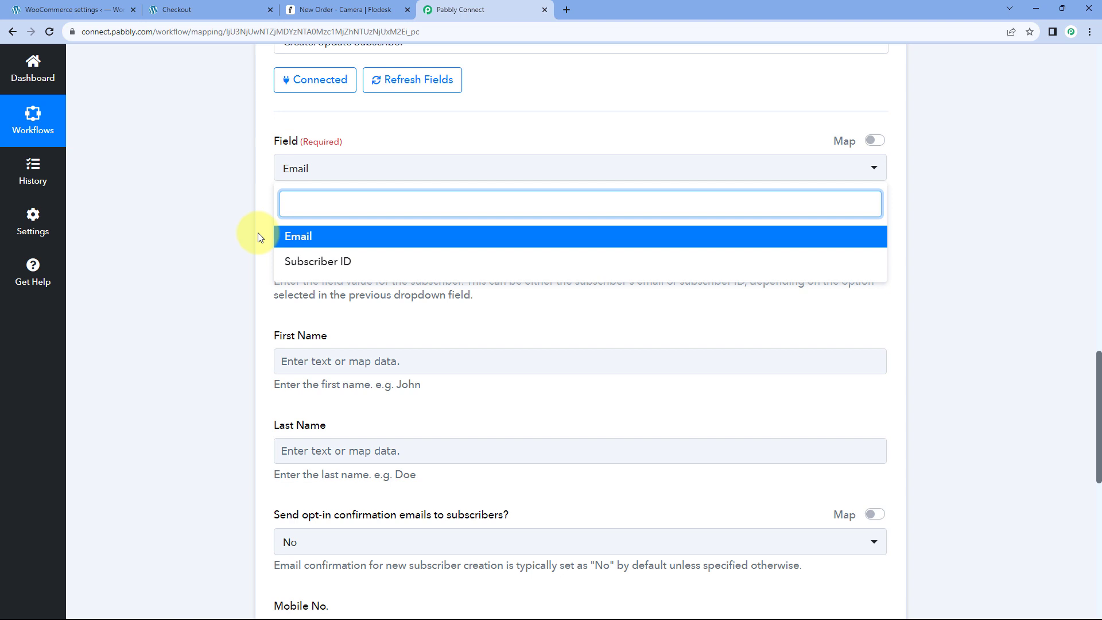
click(320, 241)
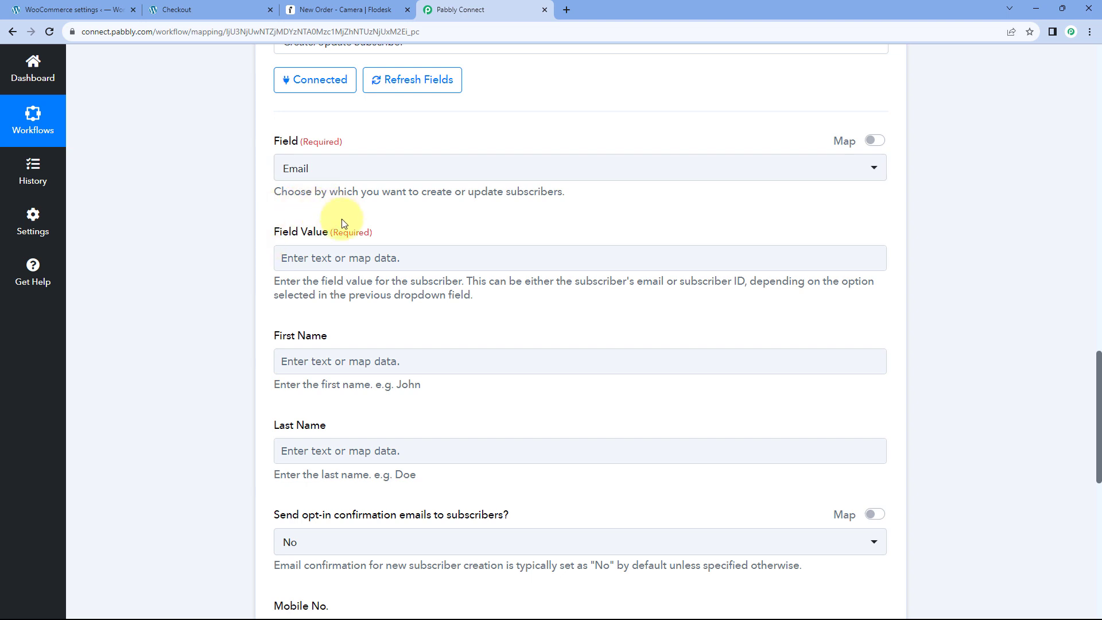
click(326, 263)
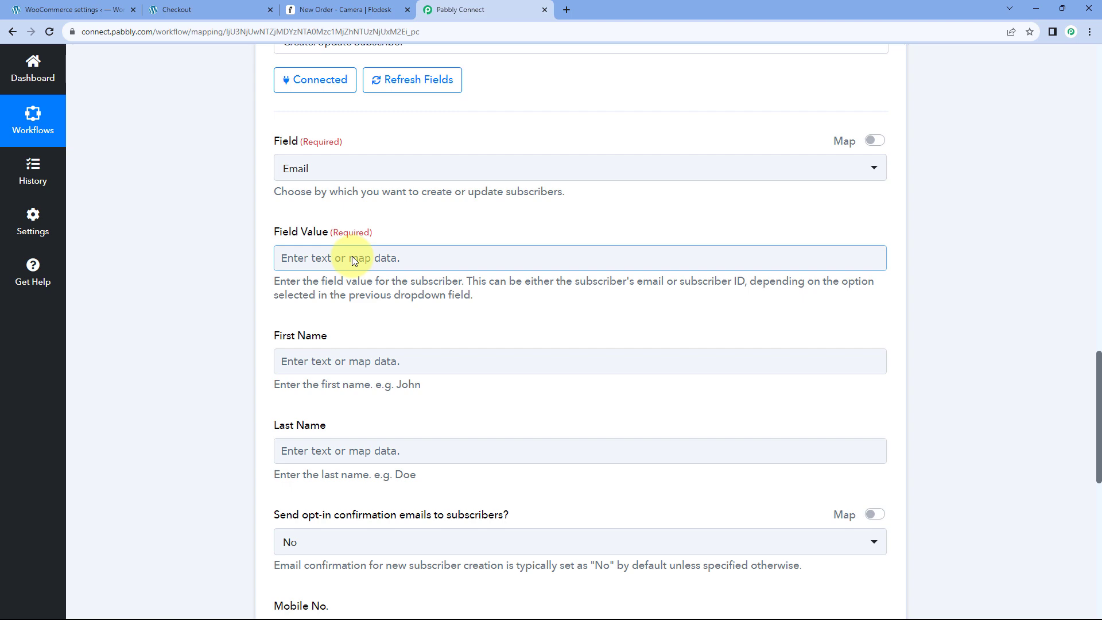
Locate the Billing Email row in the captured webhook response.
scroll(632, 242, up, 10)
scroll(577, 201, down, 10)
scroll(570, 182, down, 15)
scroll(570, 187, down, 15)
scroll(570, 183, down, 6)
drag(593, 155, 762, 153)
click(762, 153)
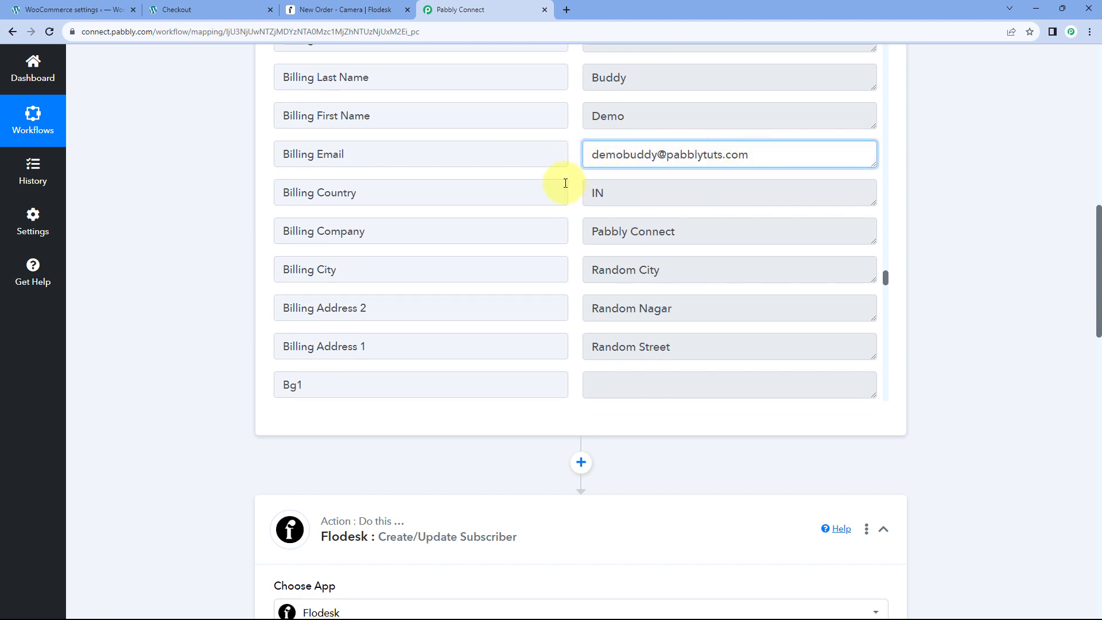
Highlight the order's Billing Email value in the captured response.
click(578, 171)
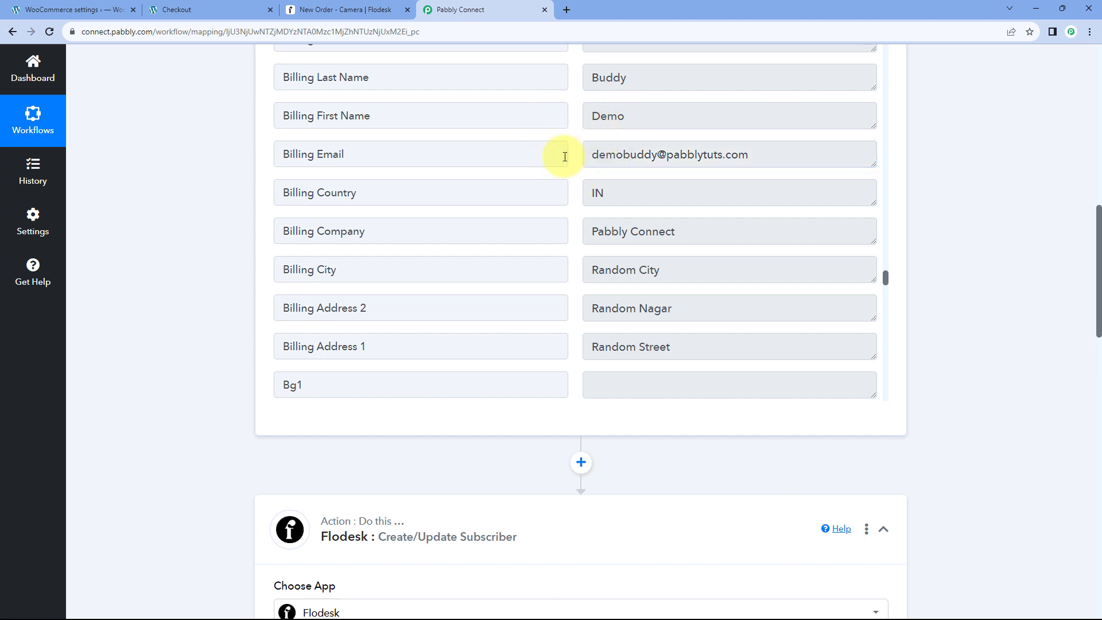
drag(590, 155, 758, 152)
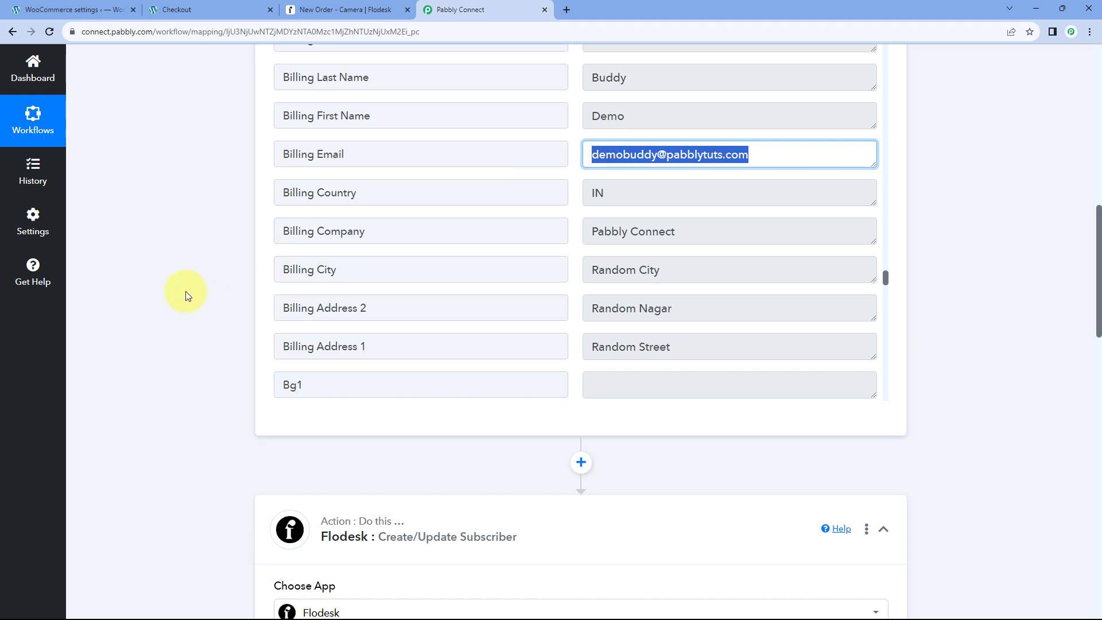
scroll(186, 295, down, 9)
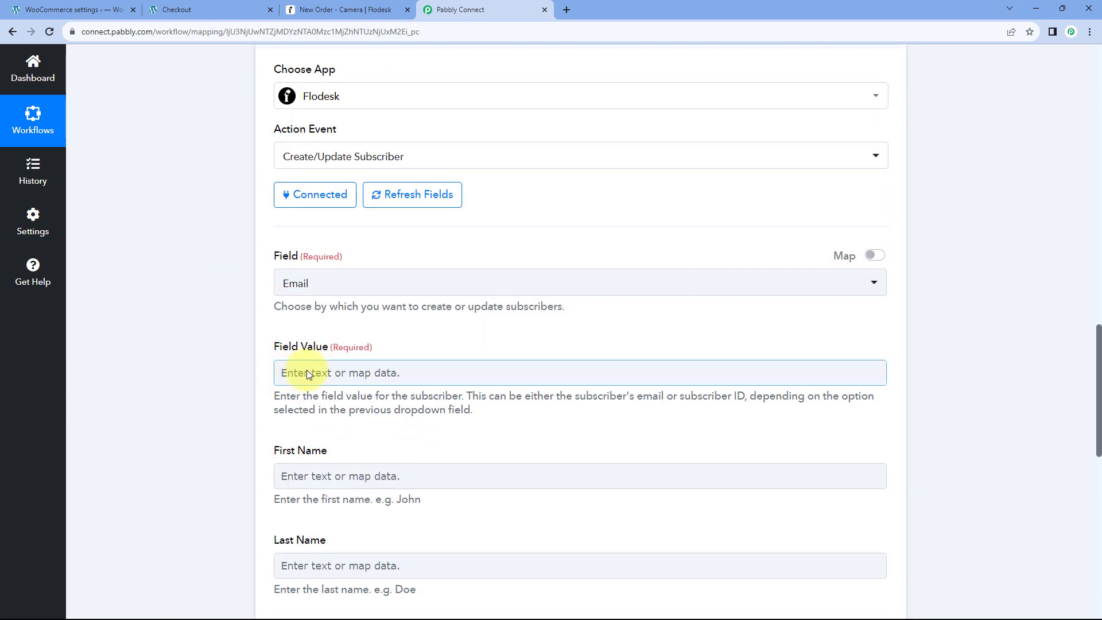
scroll(254, 336, down, 3)
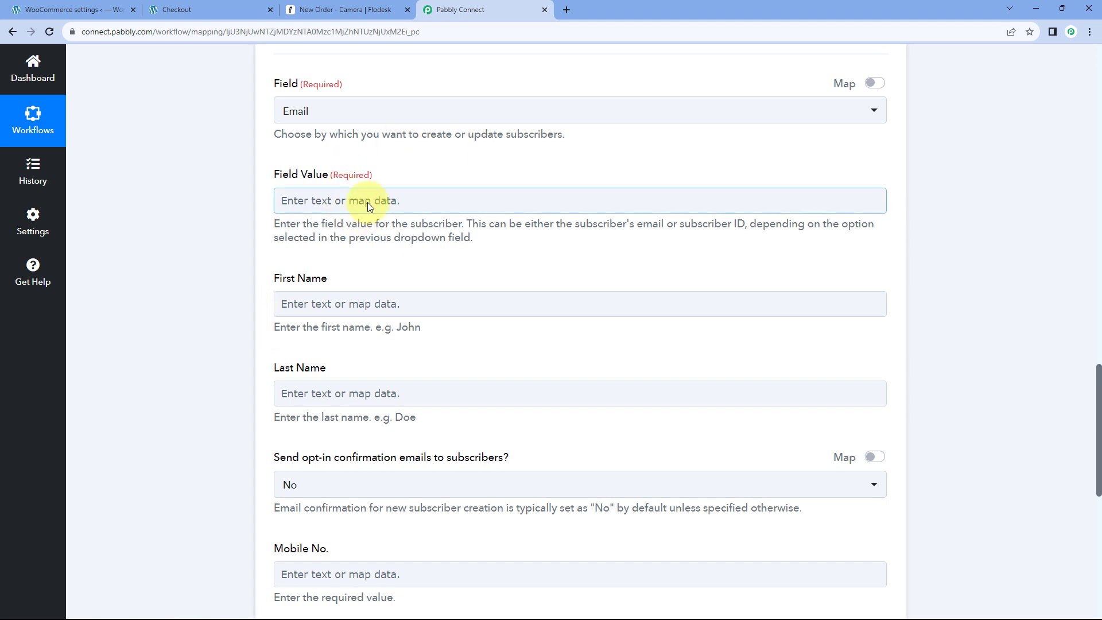
Map Billing Email into Field Value by searching 'Emai', then view the order-received page.
click(341, 199)
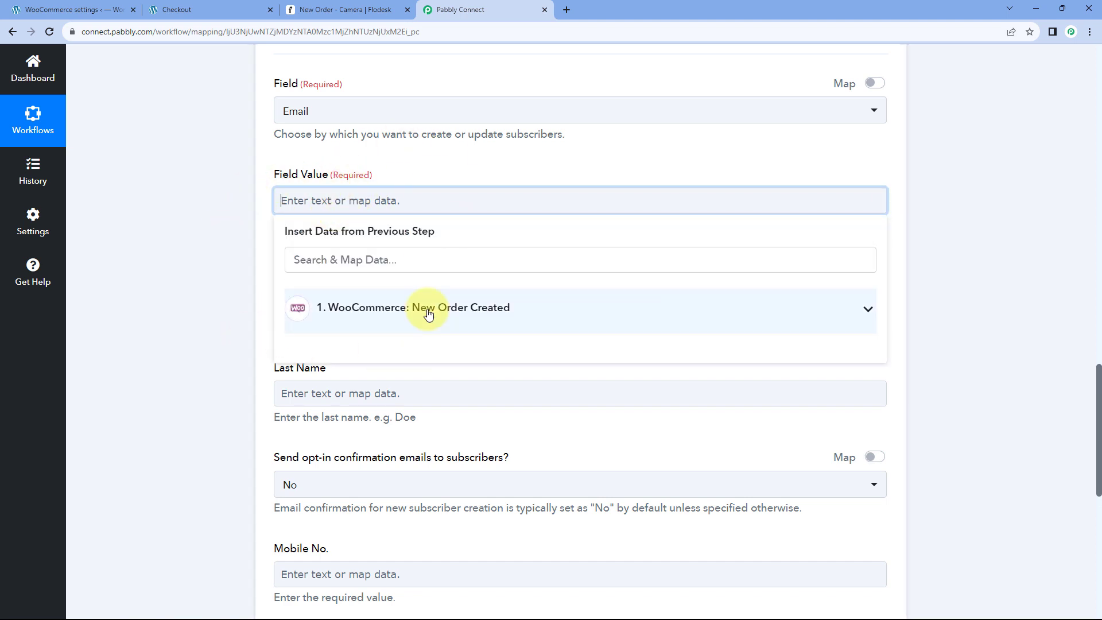
click(431, 310)
scroll(466, 360, down, 3)
scroll(467, 360, down, 15)
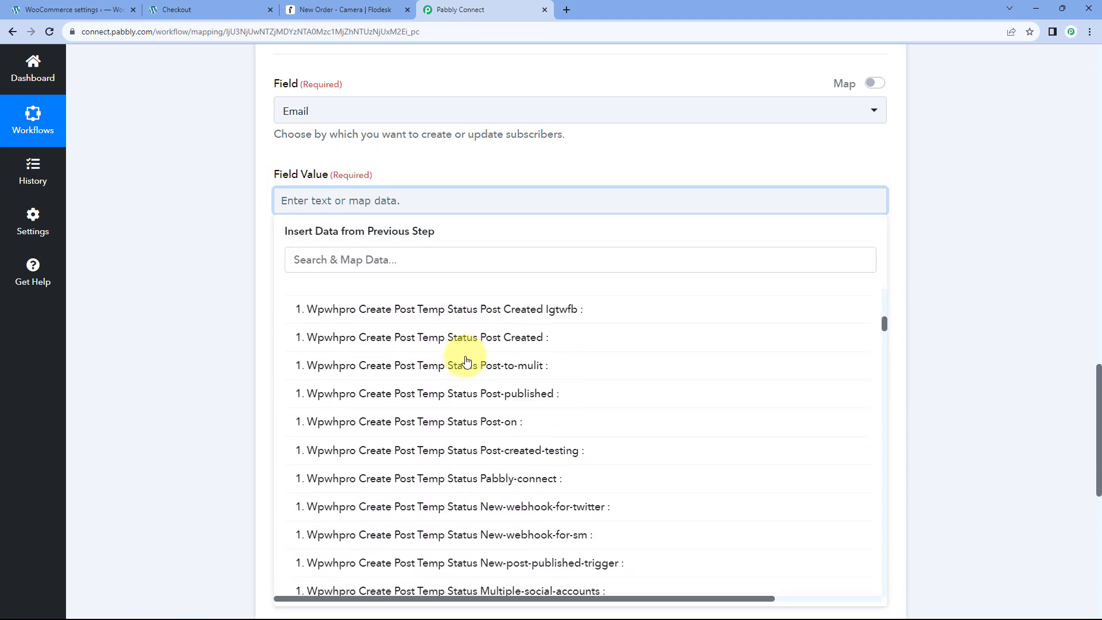
scroll(467, 368, down, 3)
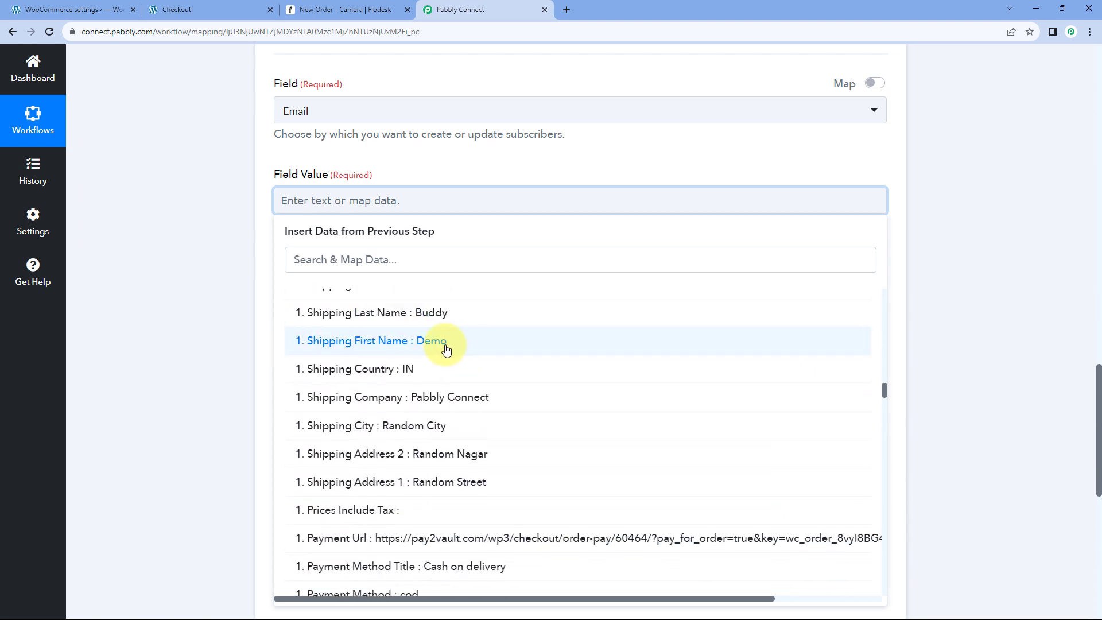
click(400, 263)
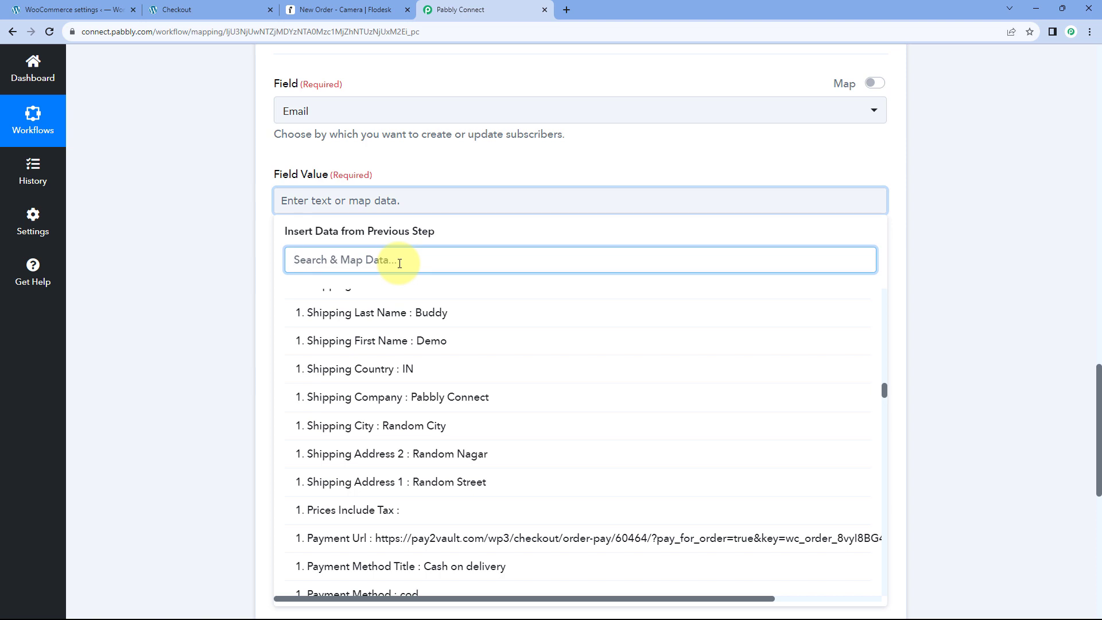
text(Emai)
click(394, 347)
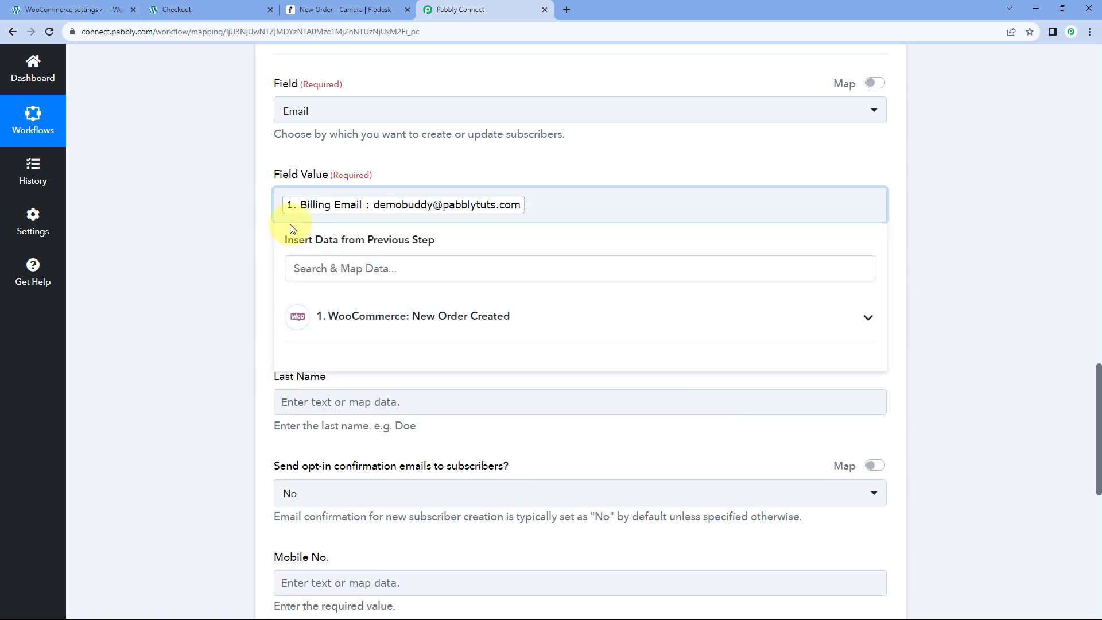
click(422, 167)
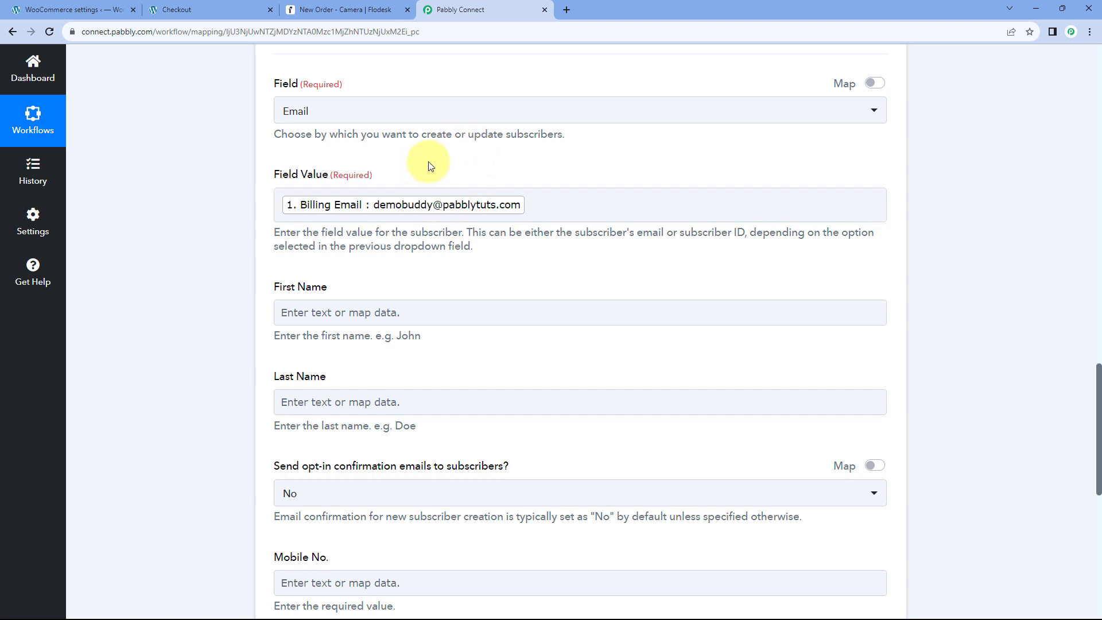
click(246, 7)
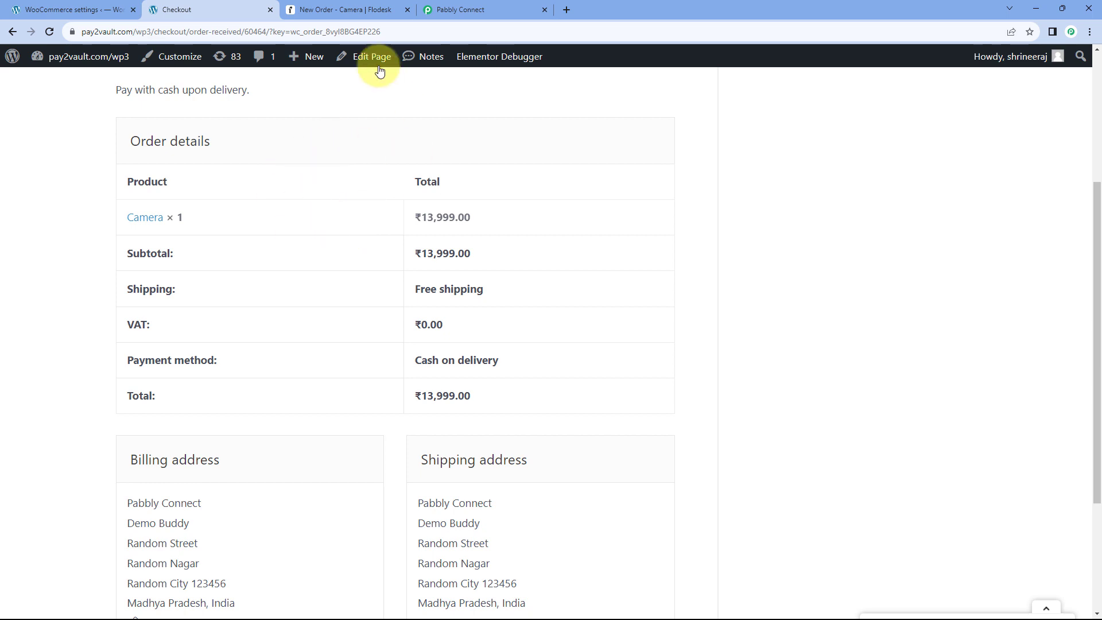
Leave the Camera order-received page and return to the Pabbly Connect workflow tab.
click(511, 9)
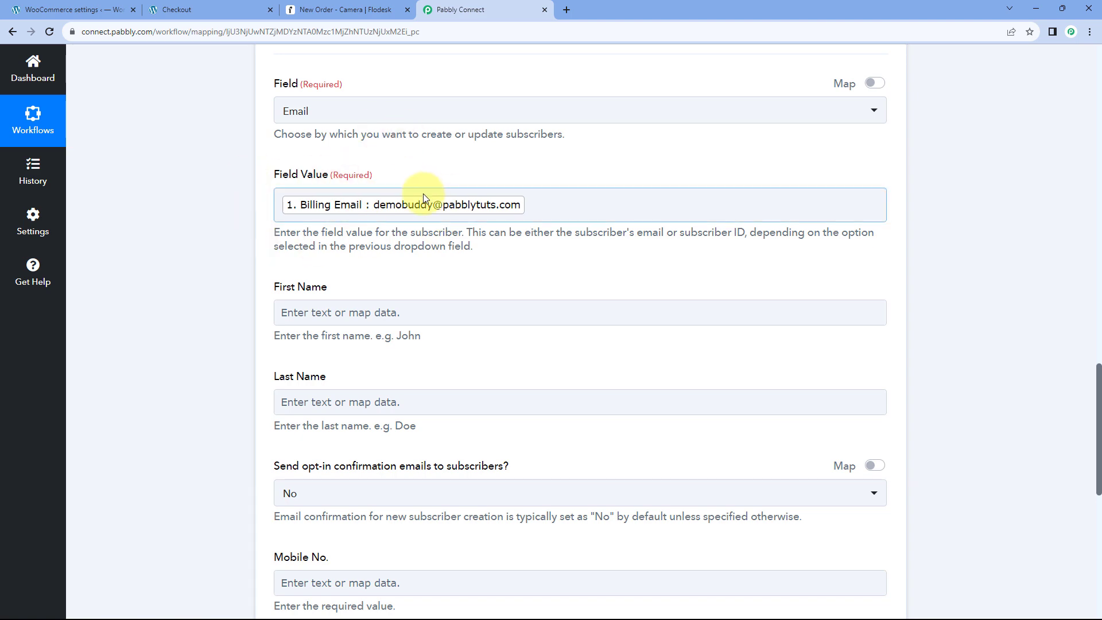
Check the sample billing first and last name values in the captured response.
scroll(389, 240, down, 1)
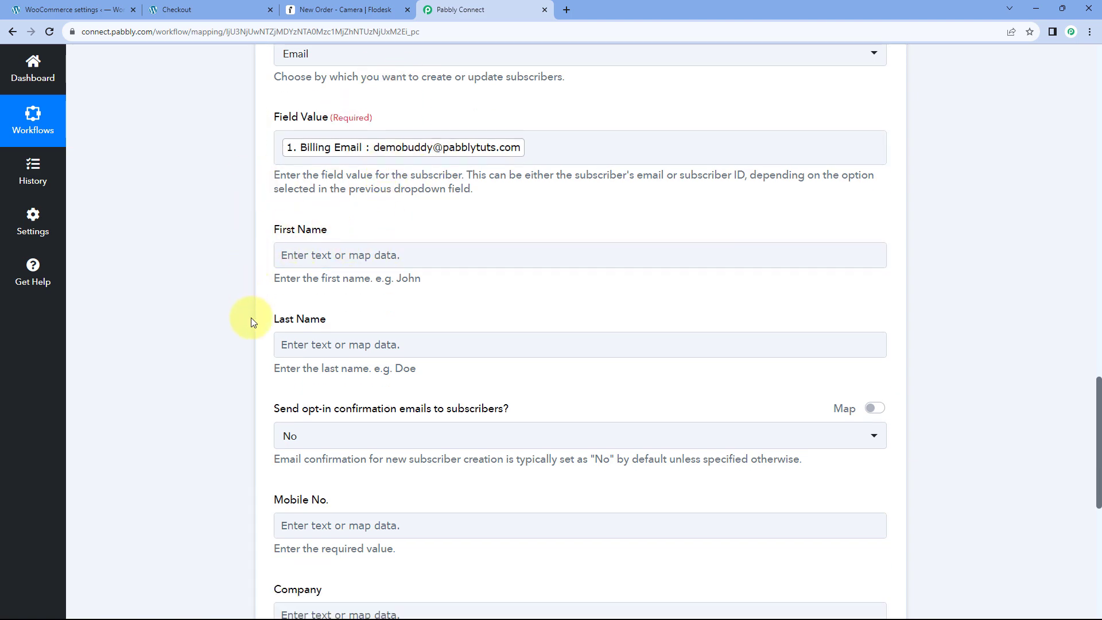
scroll(607, 296, up, 10)
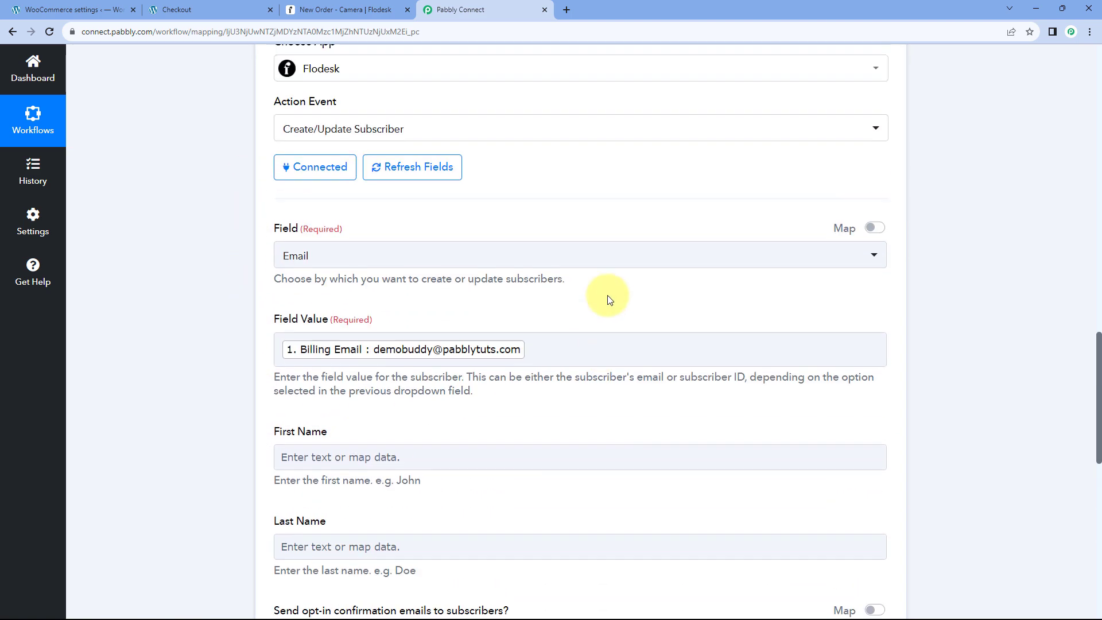
scroll(622, 367, up, 5)
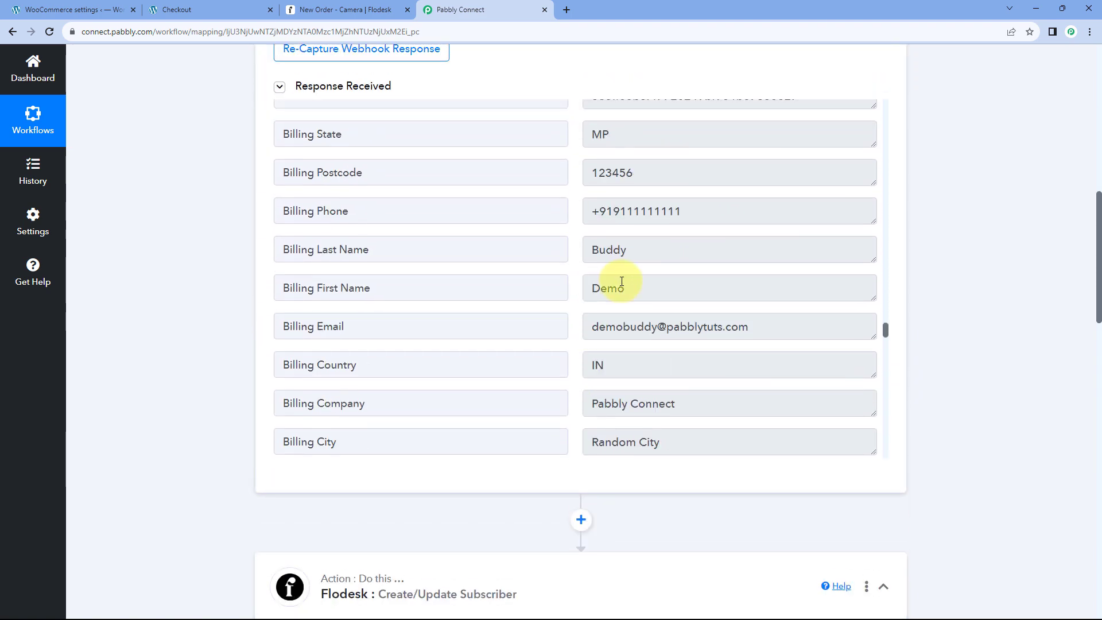
double_click(637, 288)
double_click(597, 248)
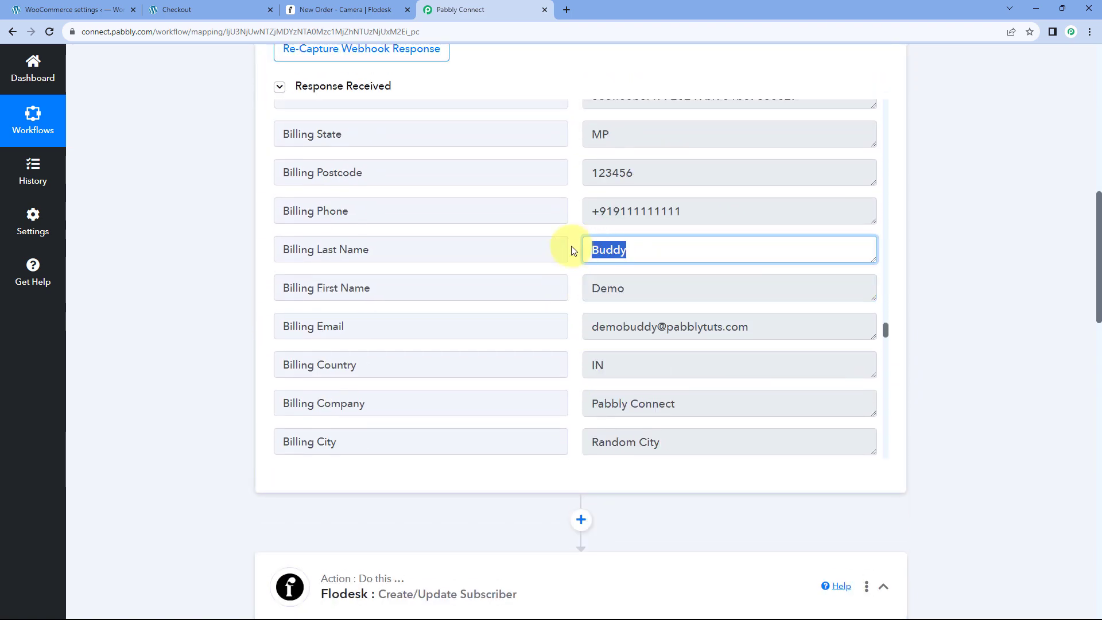
click(571, 248)
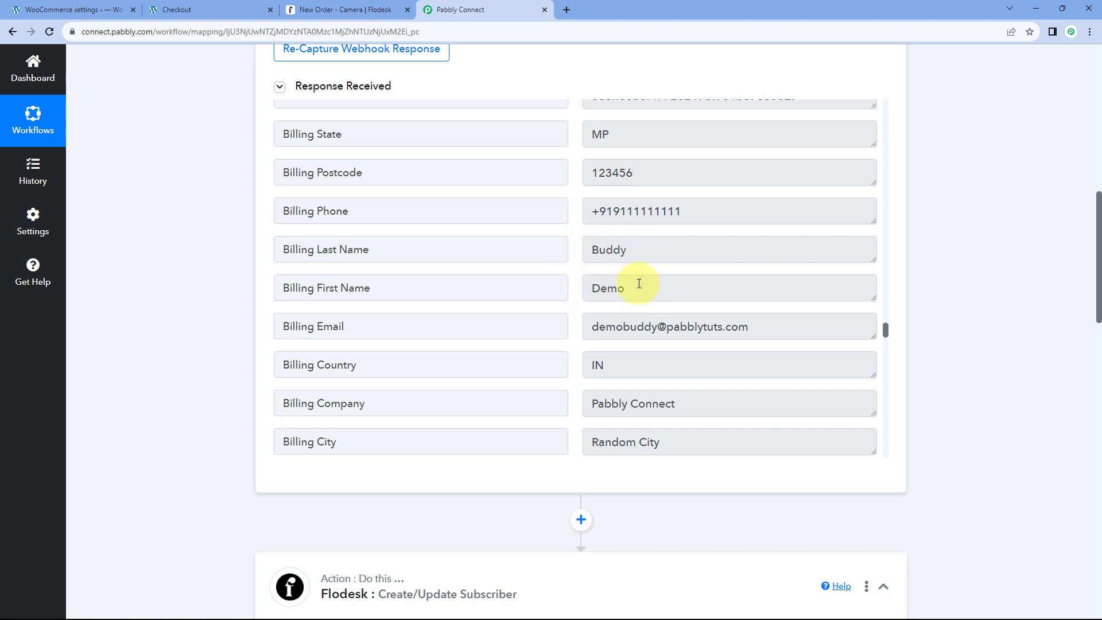
Map Billing First Name into the First Name field by searching 'First'.
scroll(230, 336, down, 14)
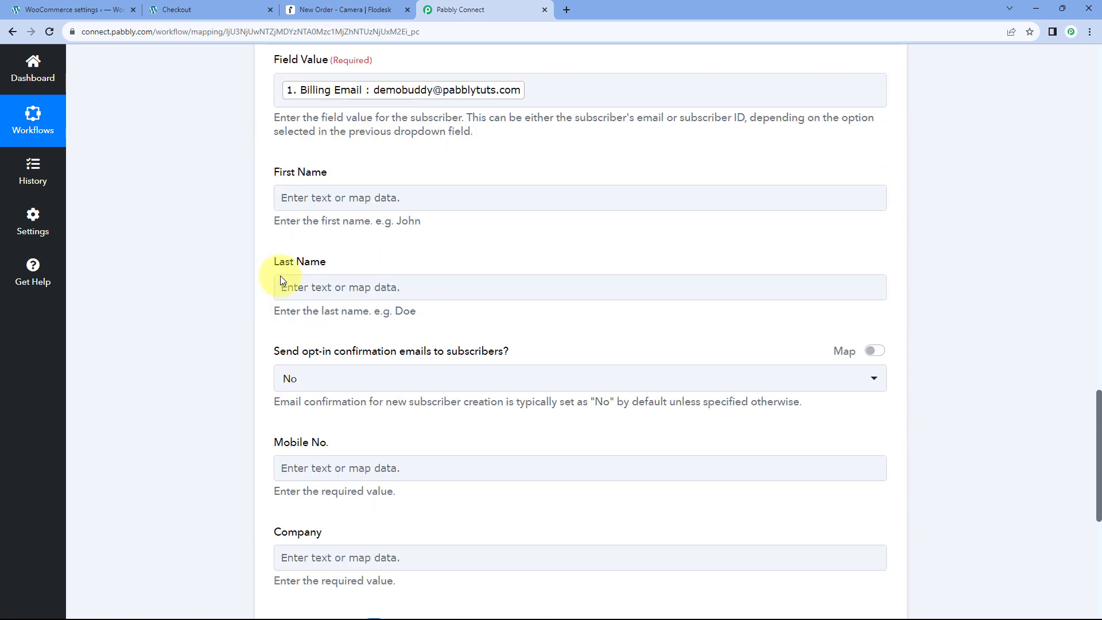
click(338, 195)
click(337, 194)
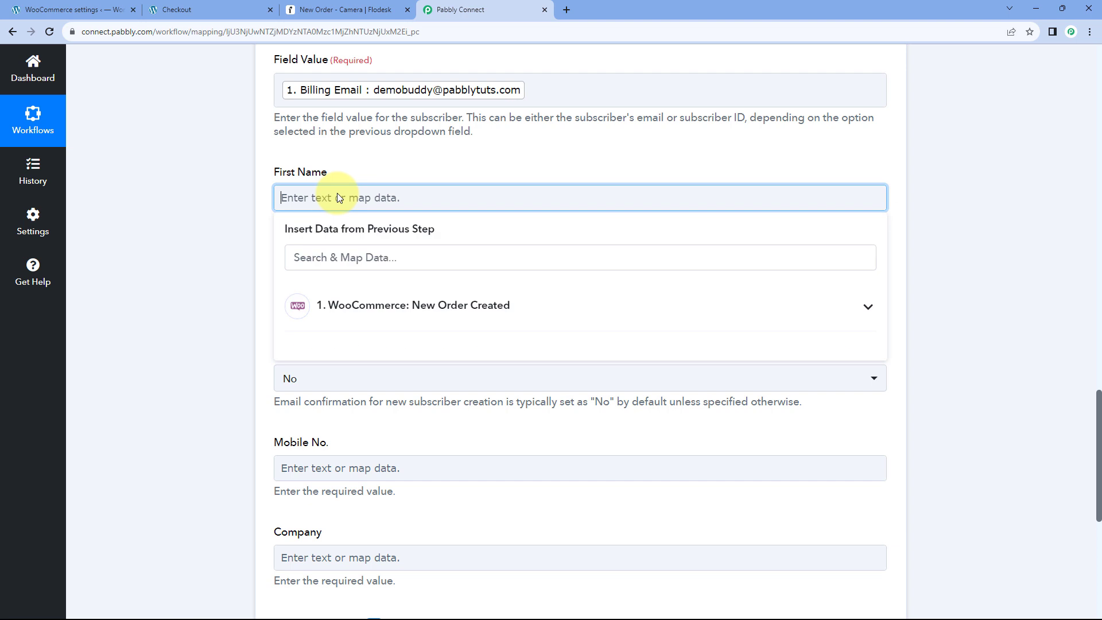
click(431, 310)
click(386, 258)
text(First)
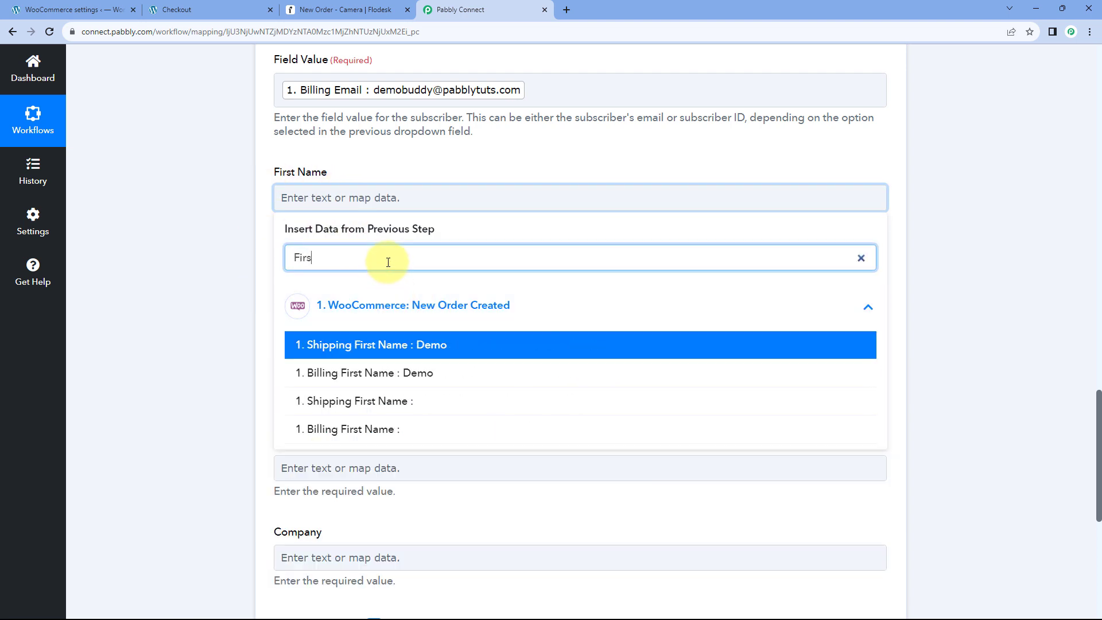
click(369, 373)
click(229, 303)
Map Billing Last Name into the Last Name field by searching 'Last'.
scroll(340, 198, down, 2)
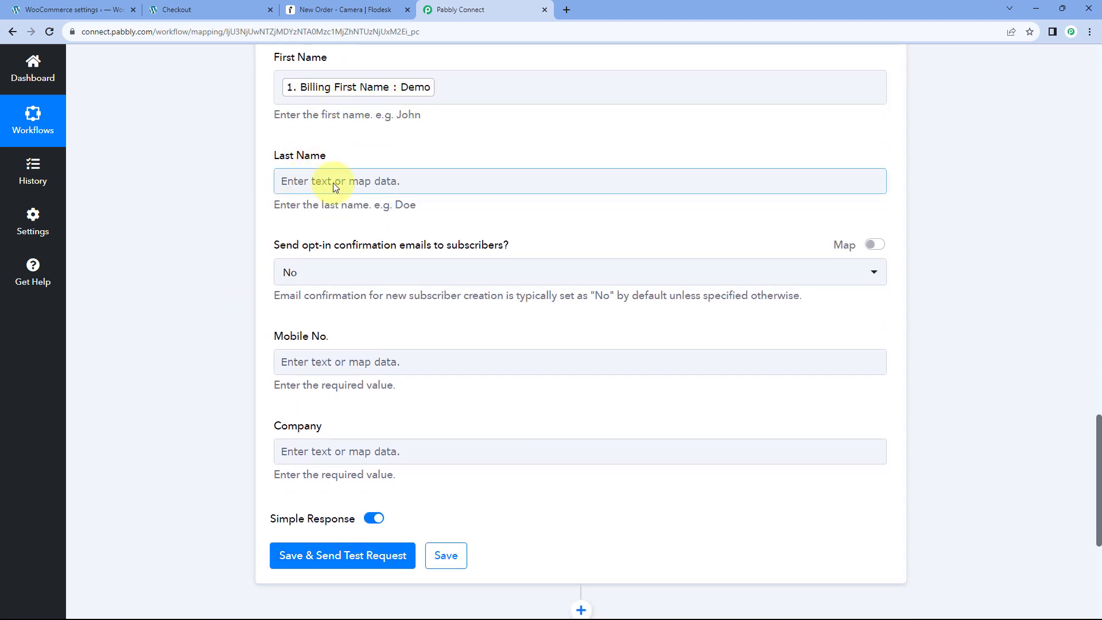
click(333, 184)
click(372, 295)
click(368, 241)
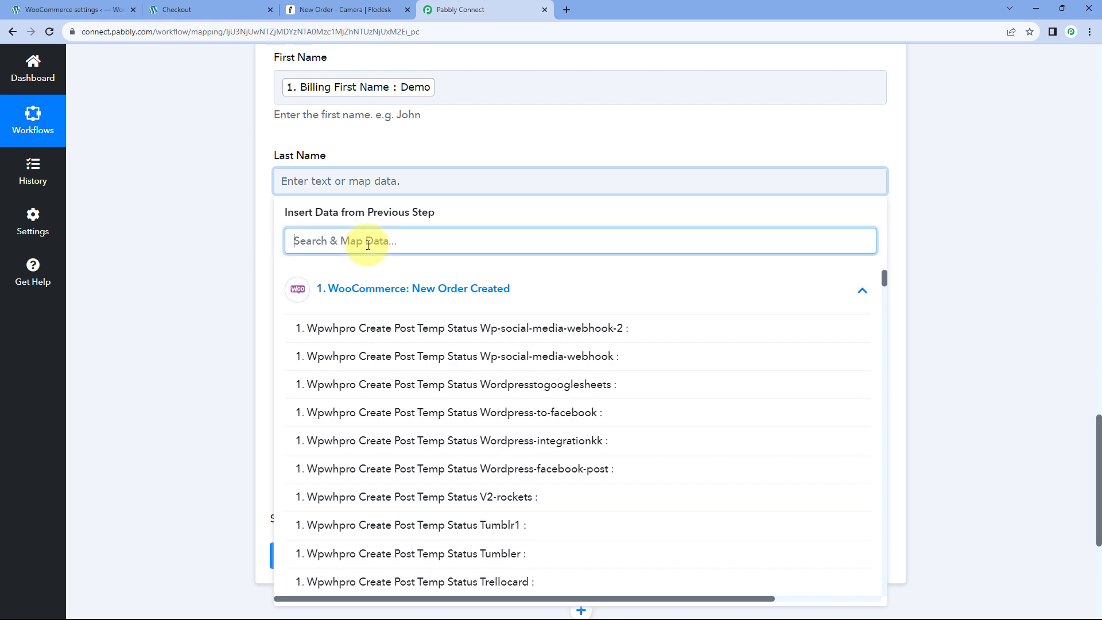
text(Last)
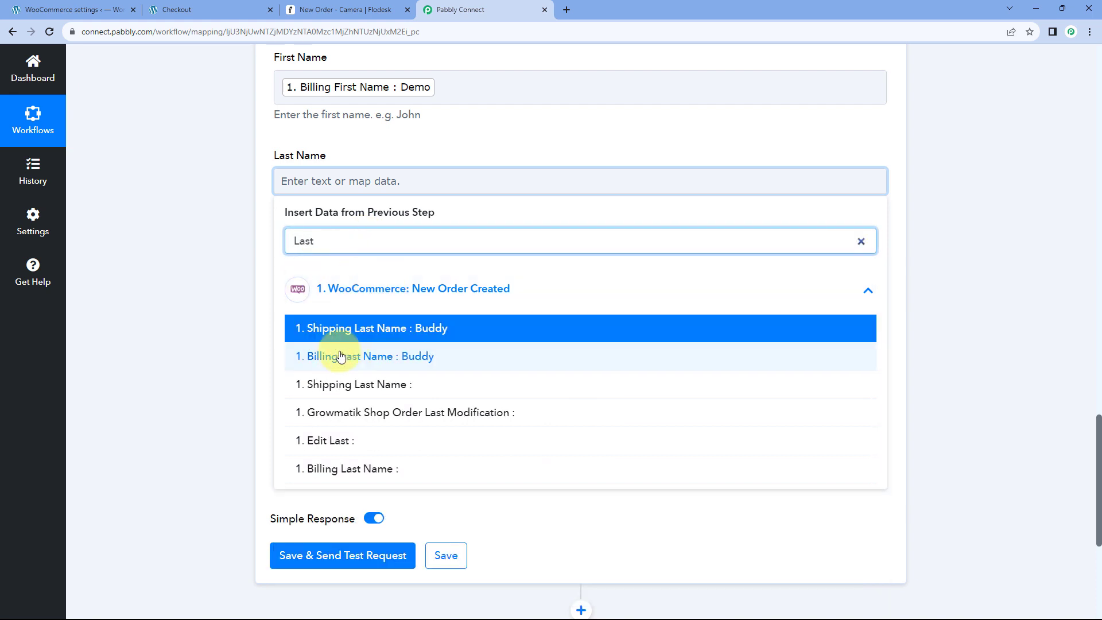
click(352, 354)
click(238, 226)
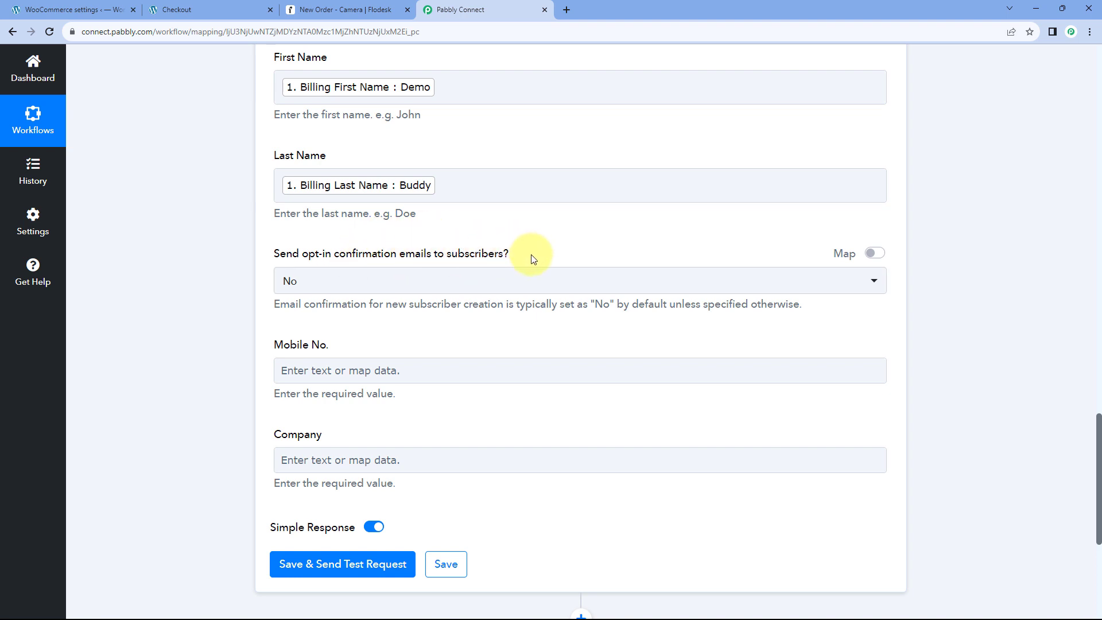
Set 'Send opt-in confirmation emails' to Yes, then view Flodesk's New Order - Camera workflow.
click(391, 283)
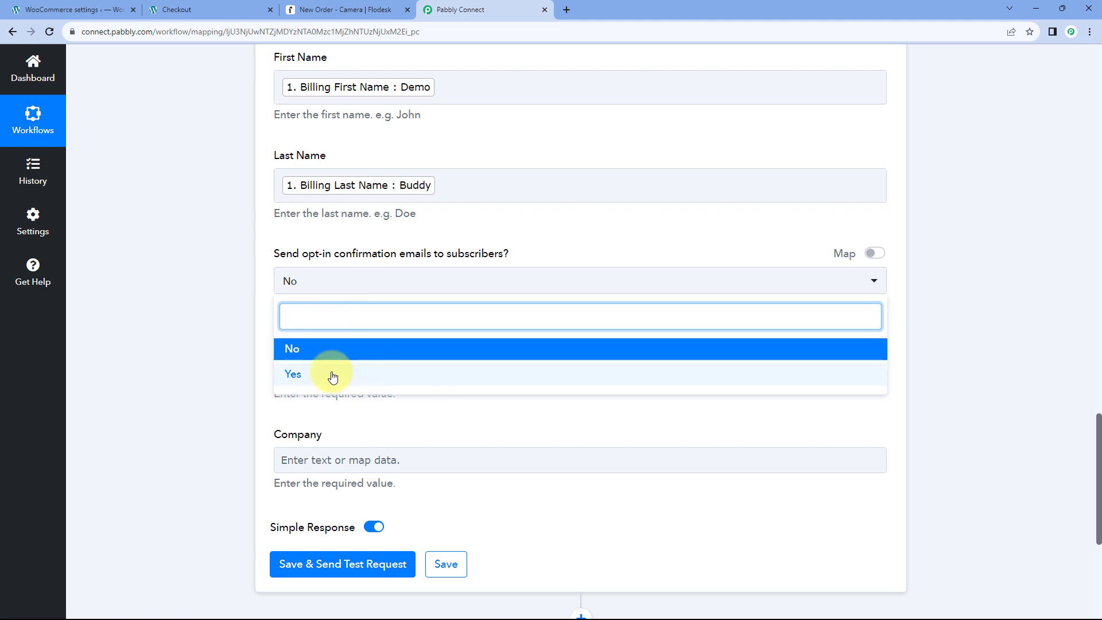
click(261, 310)
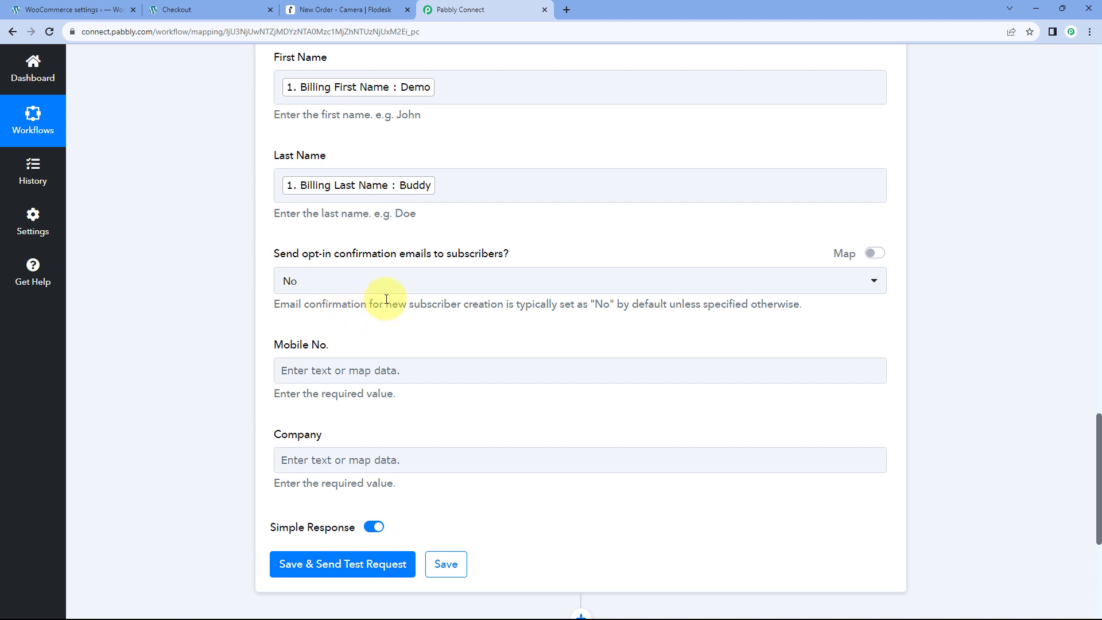
click(360, 284)
click(309, 373)
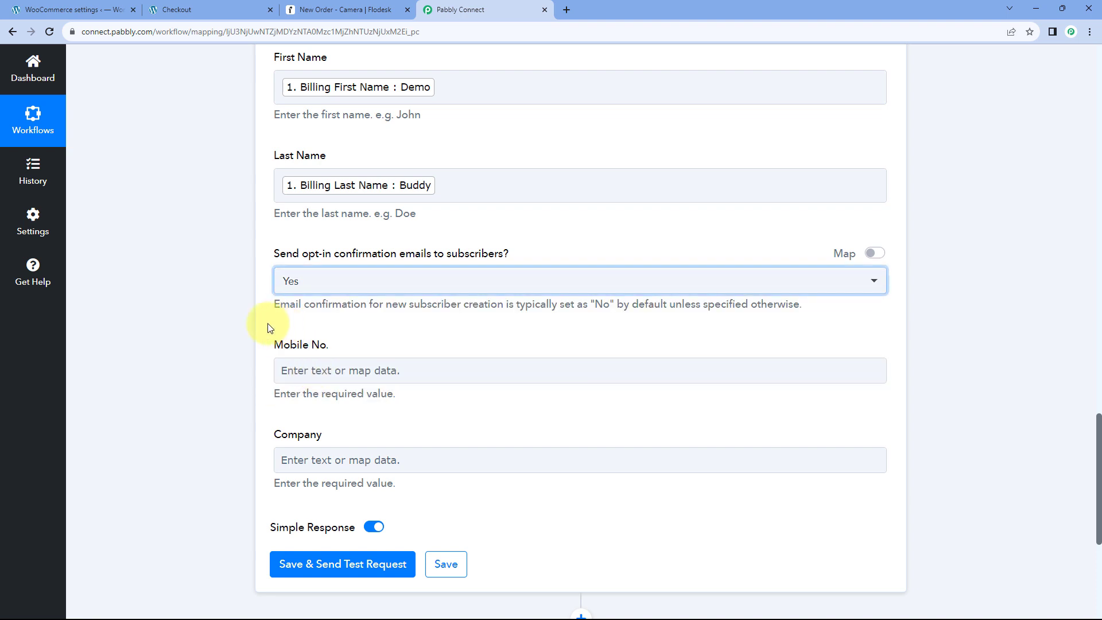
click(264, 272)
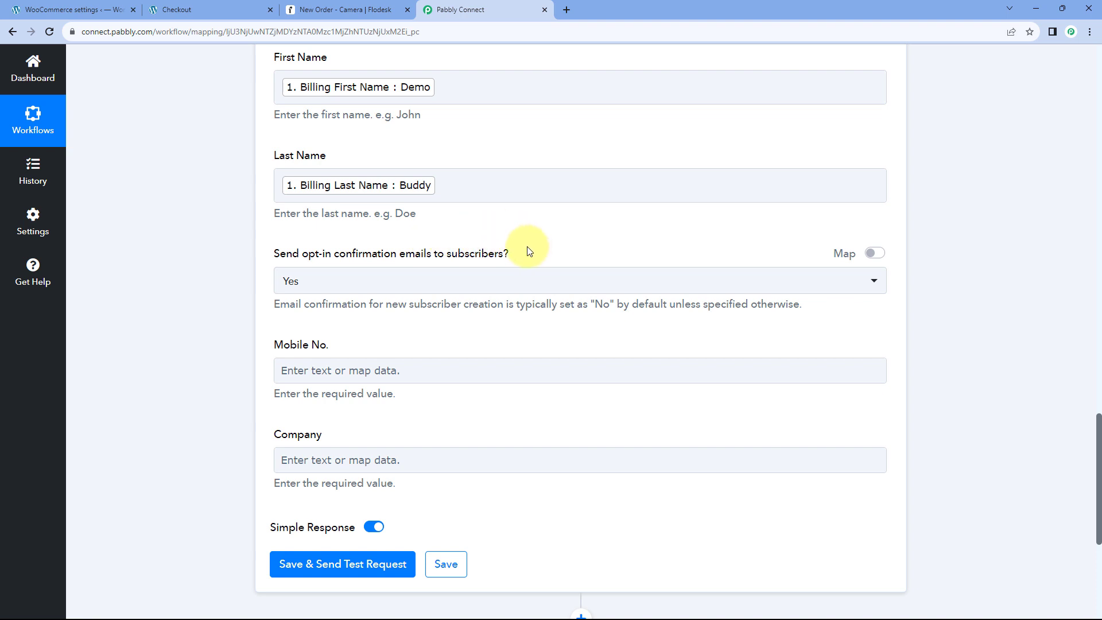
click(325, 11)
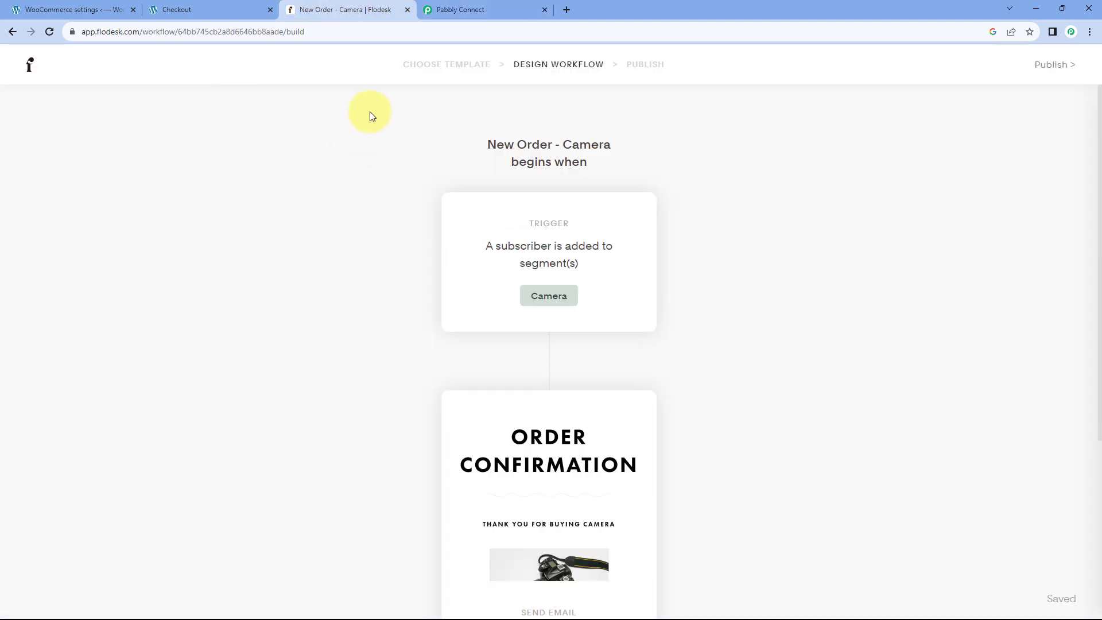
click(30, 66)
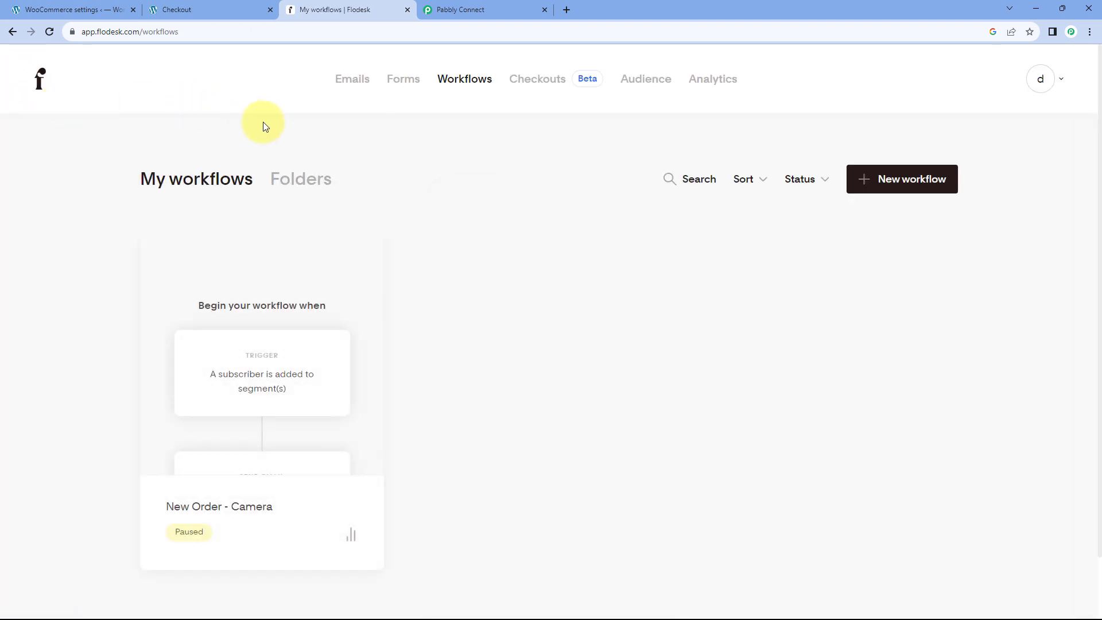
click(1060, 84)
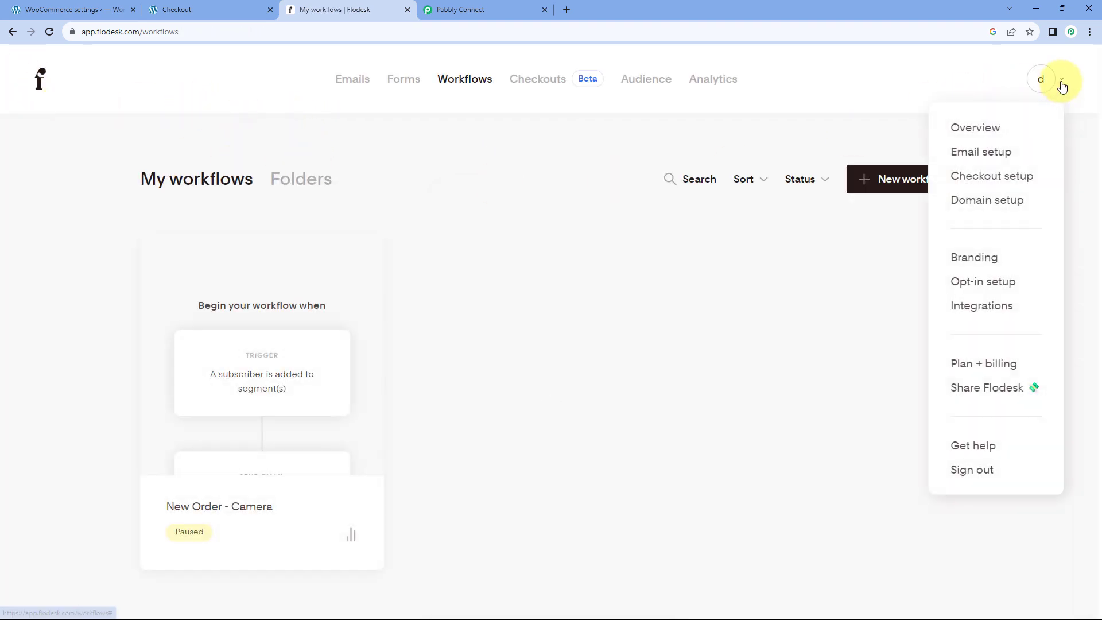
click(971, 289)
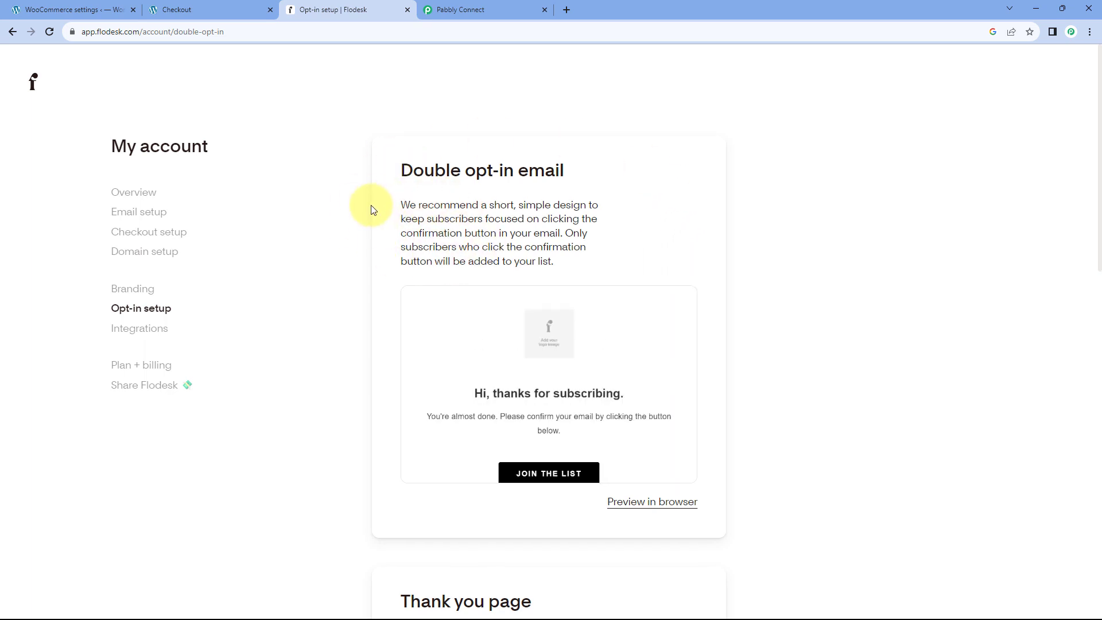
scroll(372, 209, down, 4)
scroll(364, 194, up, 3)
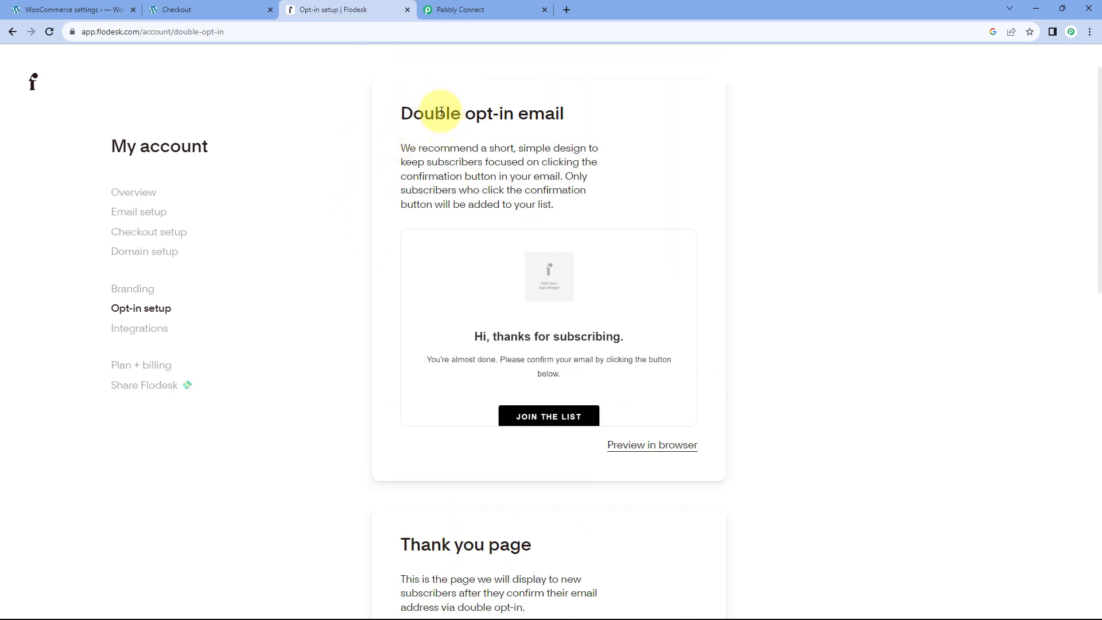
mouse_move(490, 288)
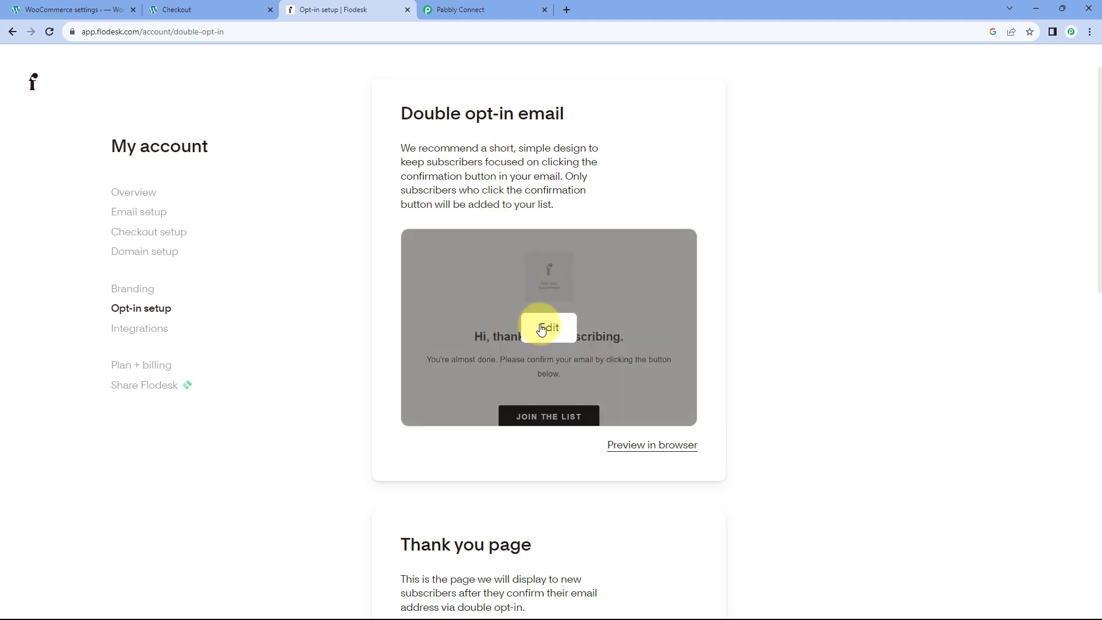
scroll(360, 259, down, 8)
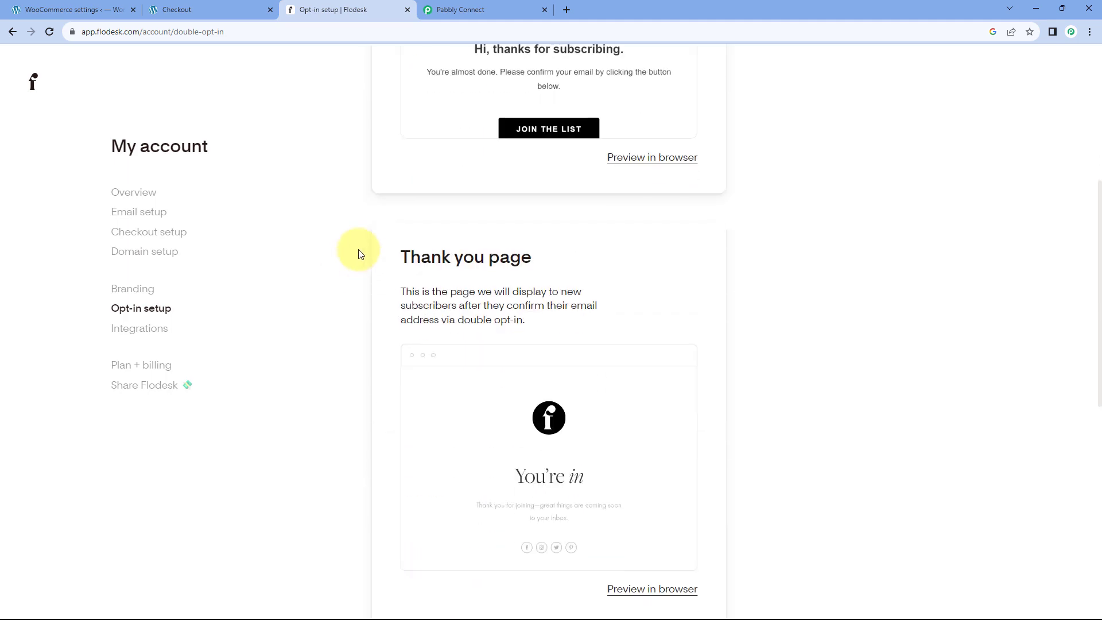
scroll(349, 291, down, 6)
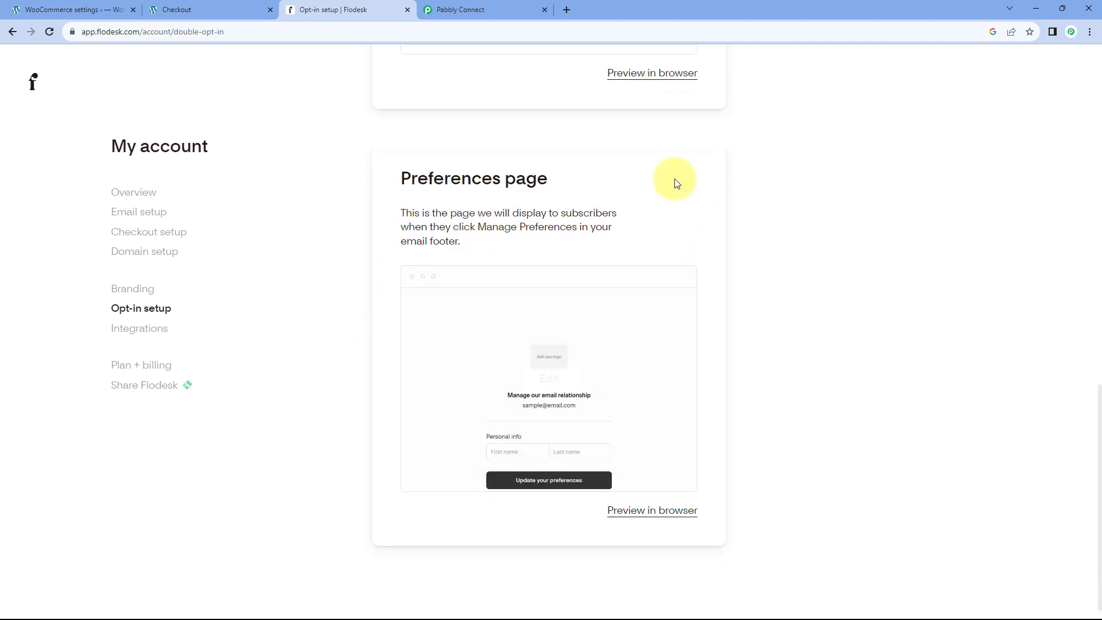
click(465, 10)
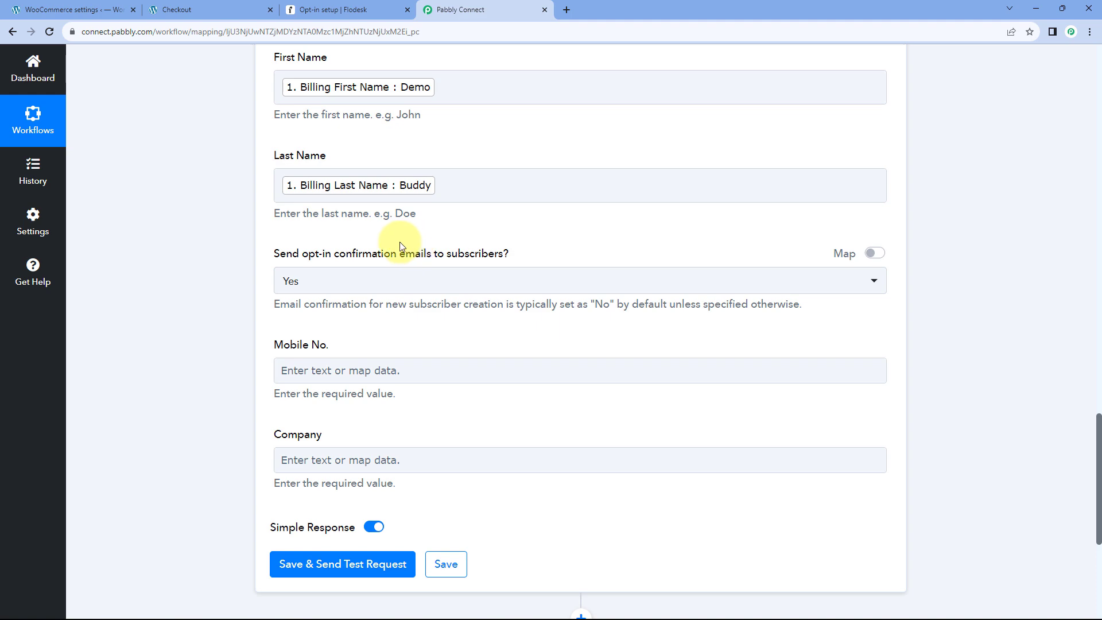
click(372, 11)
scroll(333, 217, up, 8)
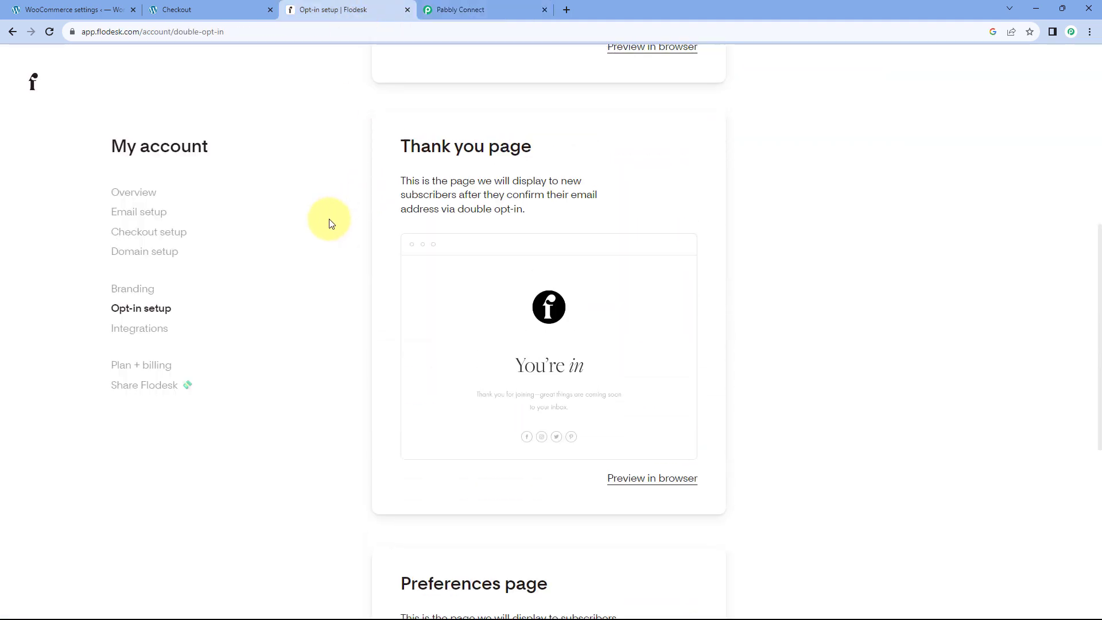
scroll(326, 225, up, 4)
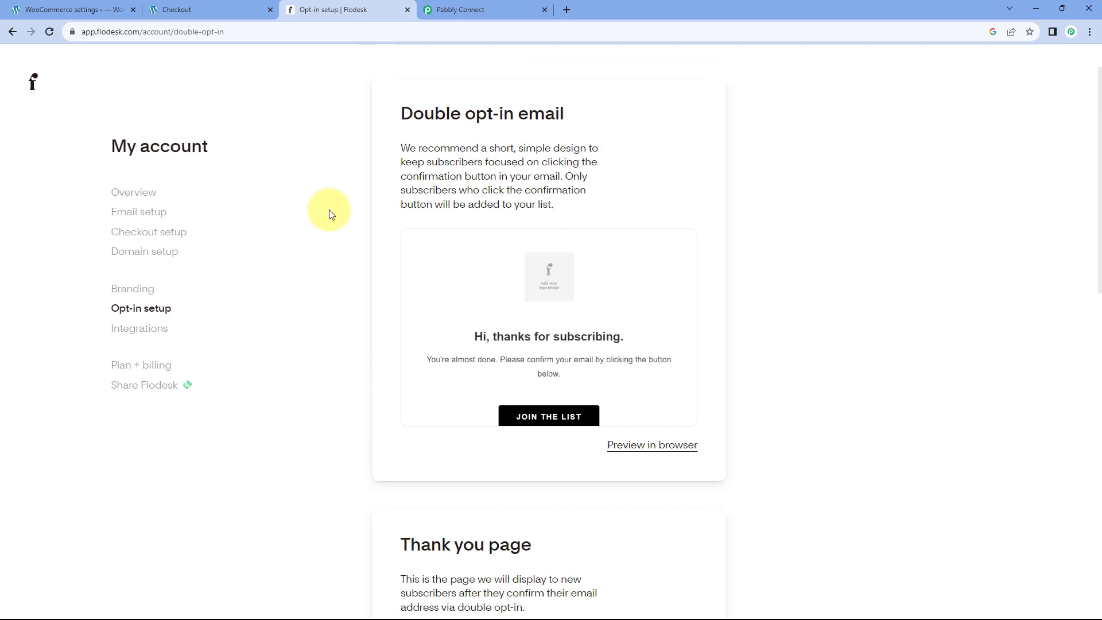
scroll(329, 214, down, 9)
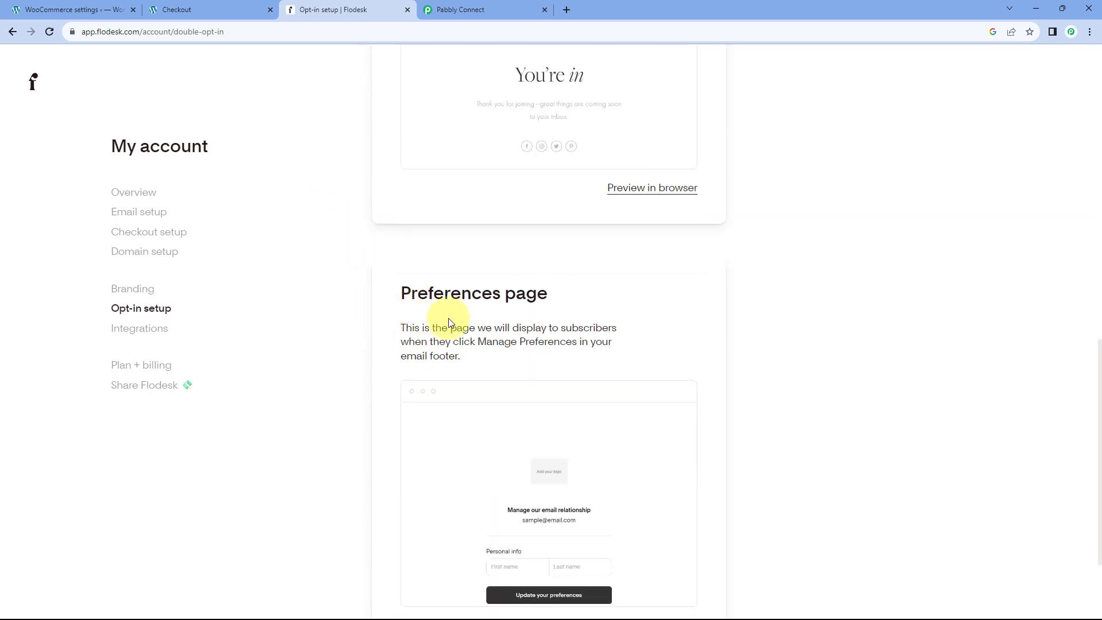
scroll(361, 257, up, 15)
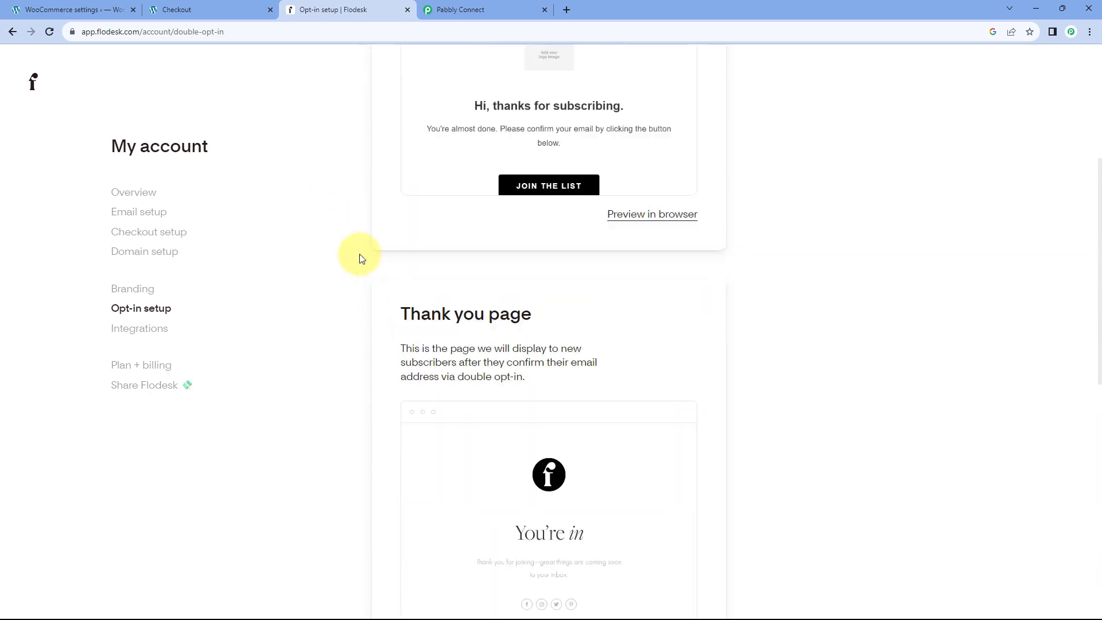
click(475, 7)
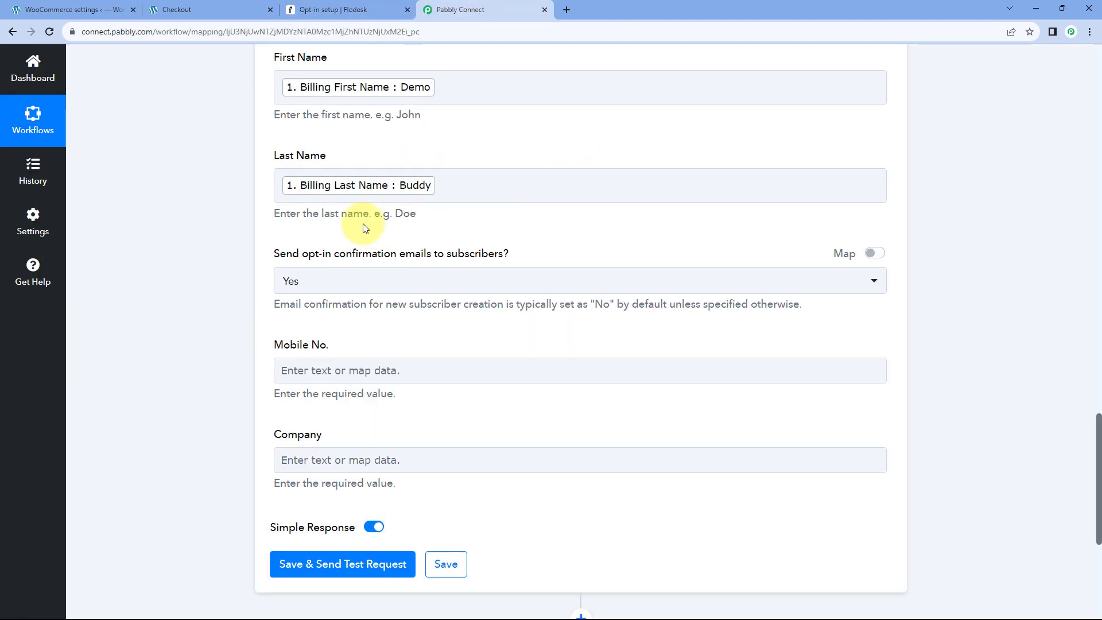
Set 'Send opt-in confirmation emails' to No.
click(364, 284)
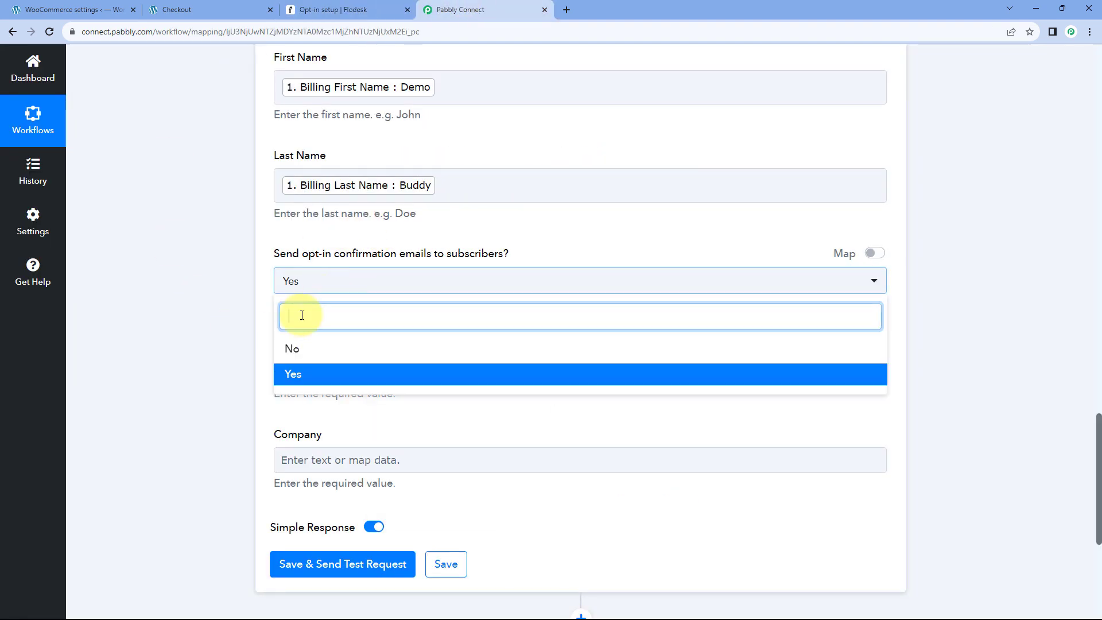
click(303, 355)
scroll(269, 322, down, 1)
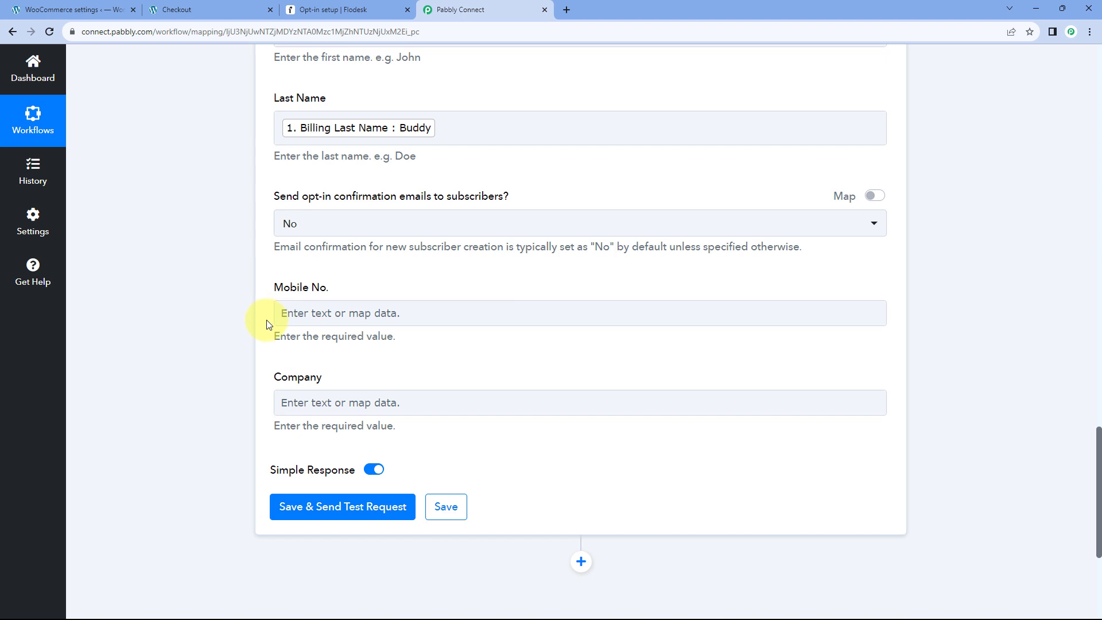
scroll(267, 324, down, 2)
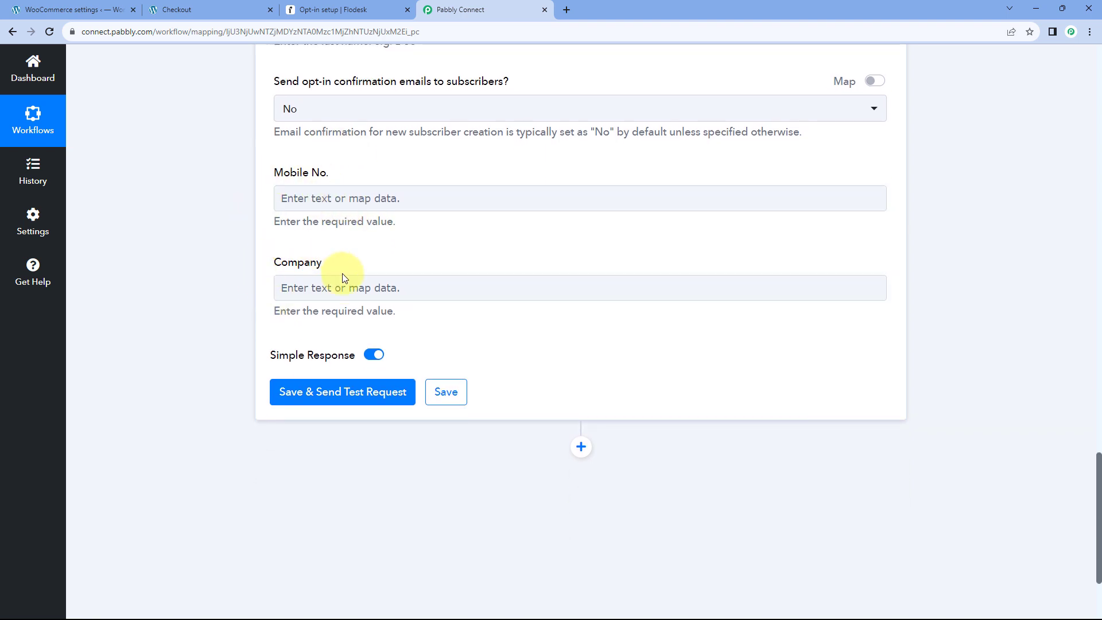
Map the WooCommerce Billing Phone into the Mobile No. field.
click(375, 197)
scroll(239, 221, down, 1)
click(402, 248)
scroll(357, 345, down, 3)
click(398, 201)
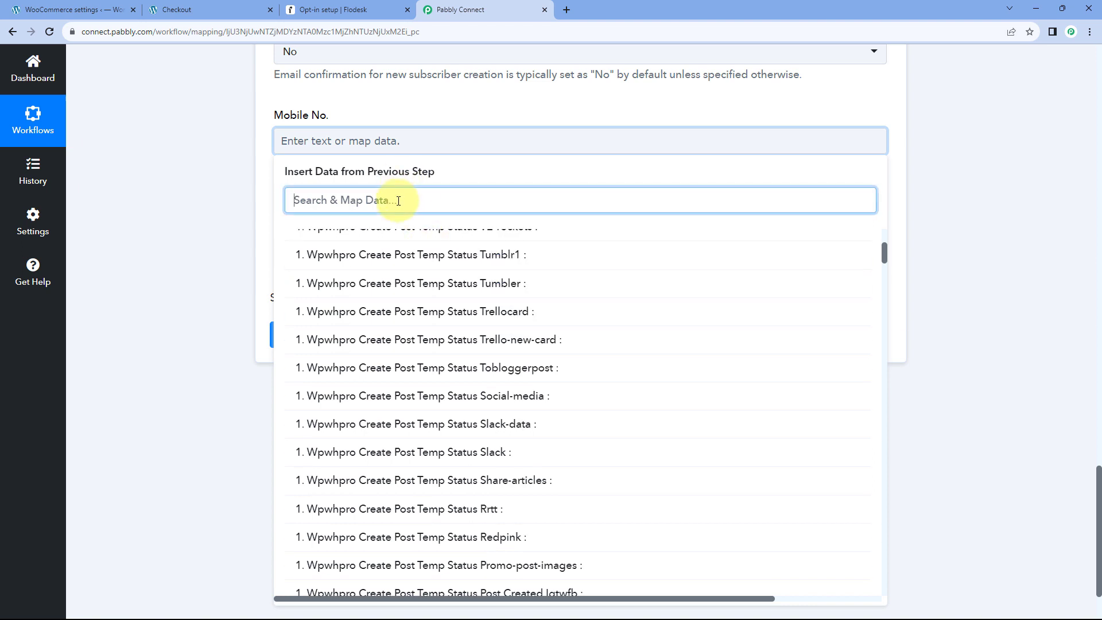
text(mo)
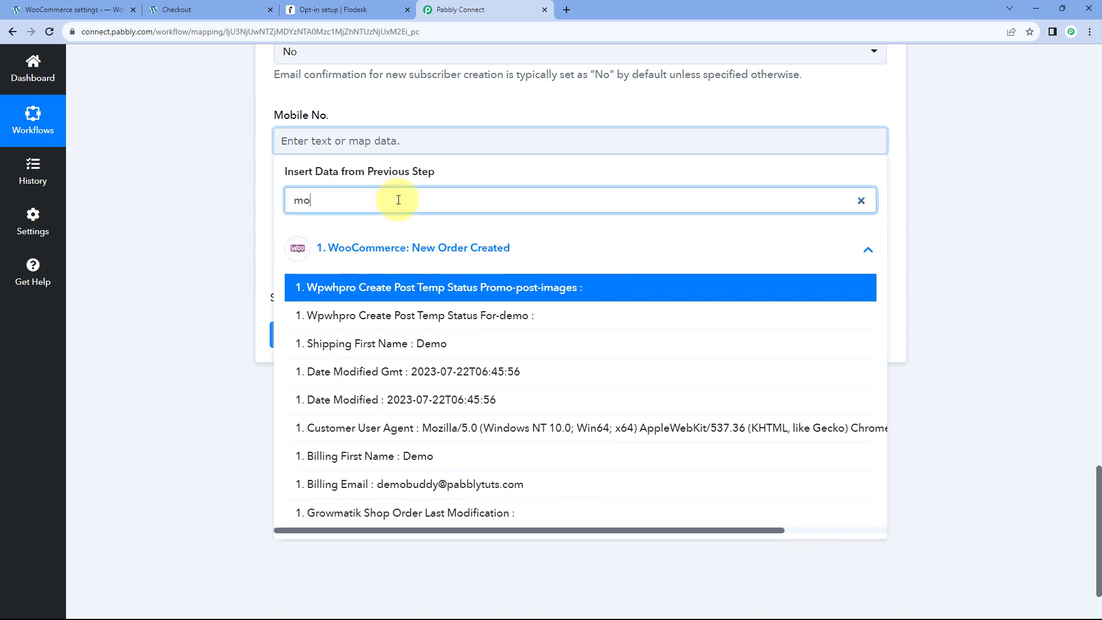
key(BackSpace)
key(BackSpace)
text(ph)
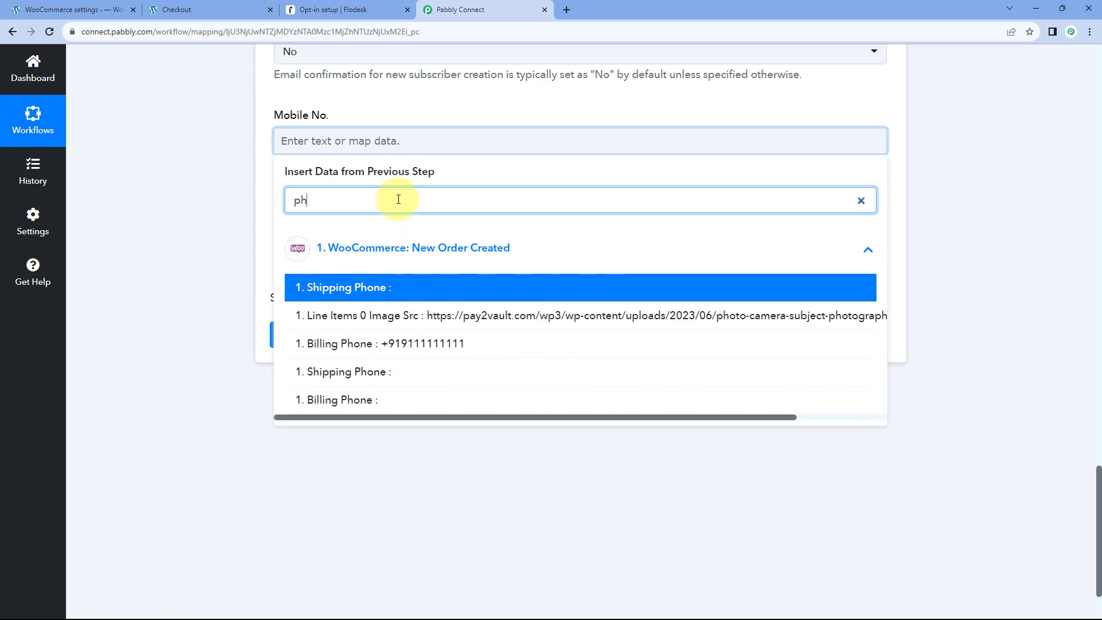
click(366, 350)
click(246, 161)
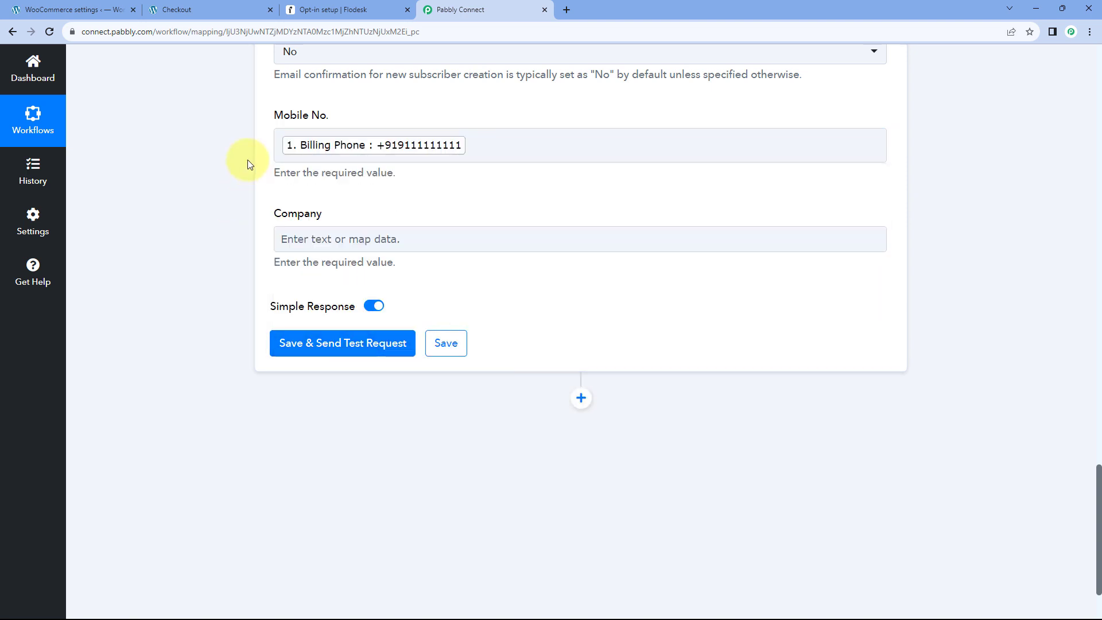
Map the WooCommerce Billing Company into the Company field.
click(323, 248)
click(333, 298)
text(c)
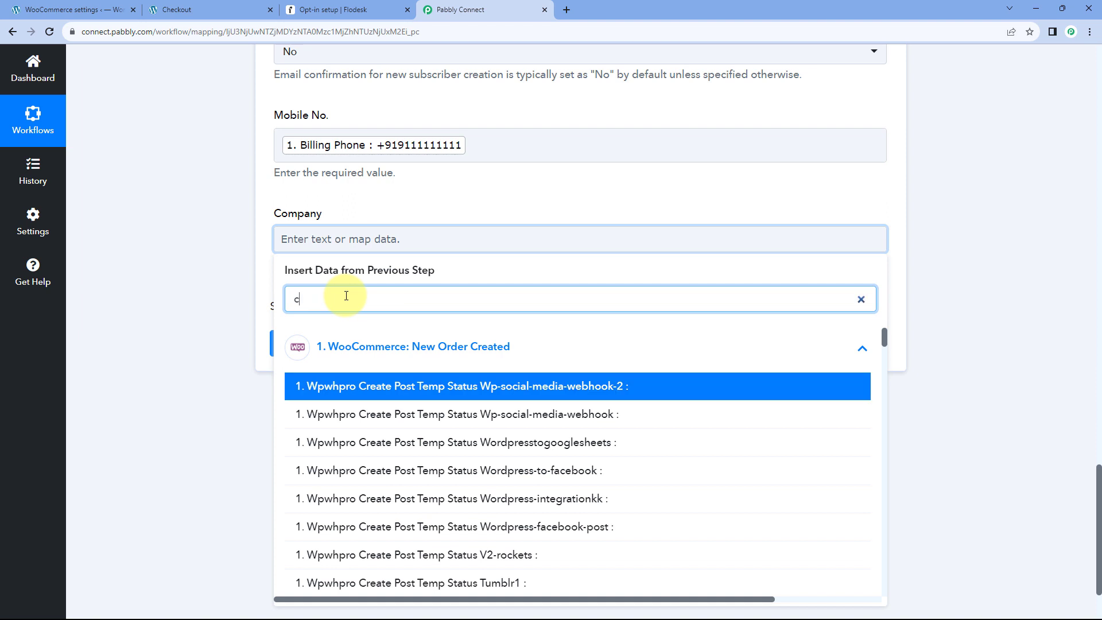
text(om)
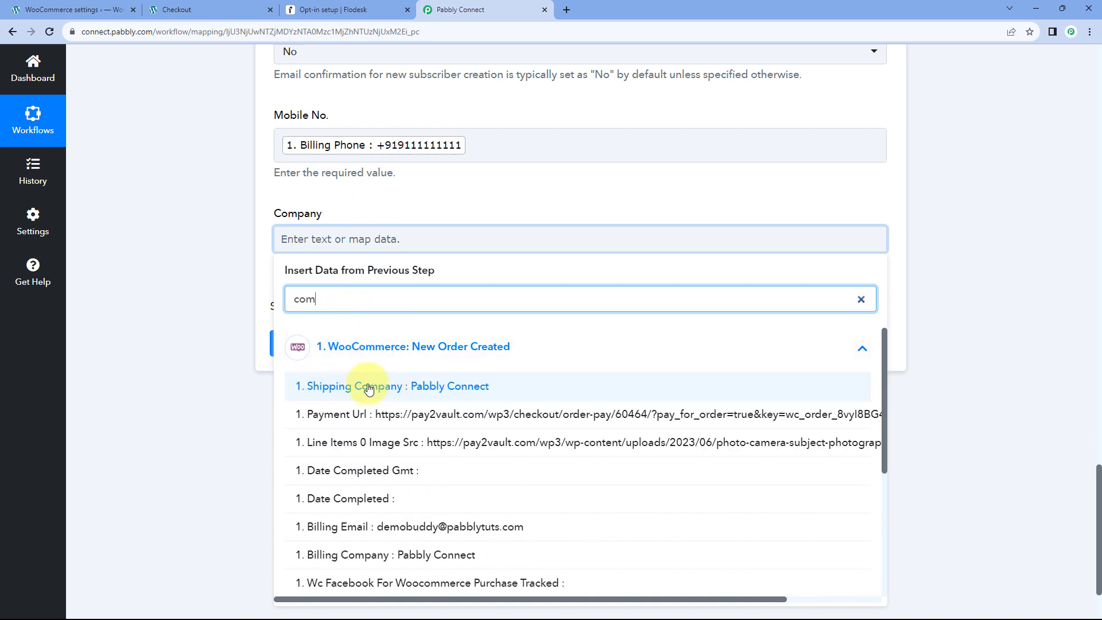
click(386, 556)
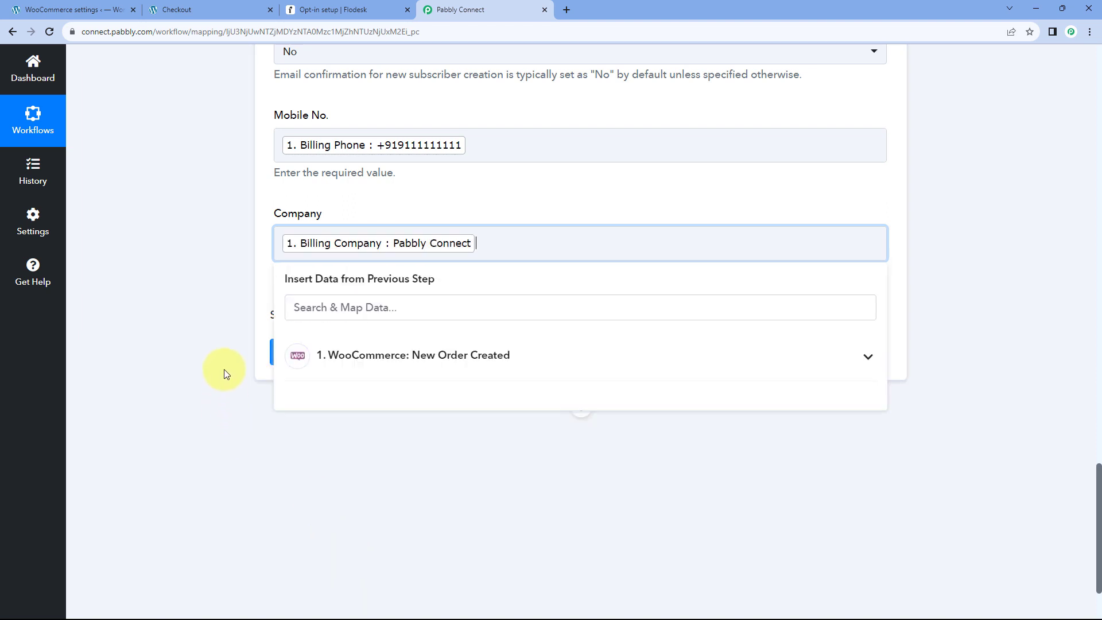
click(224, 372)
scroll(185, 308, up, 10)
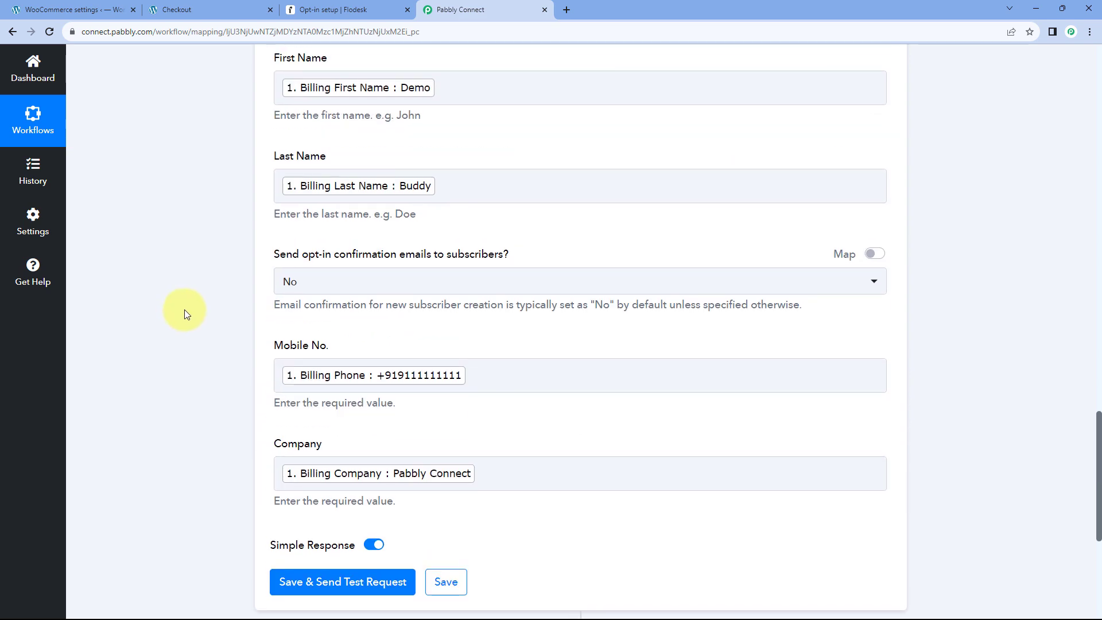
scroll(184, 309, up, 8)
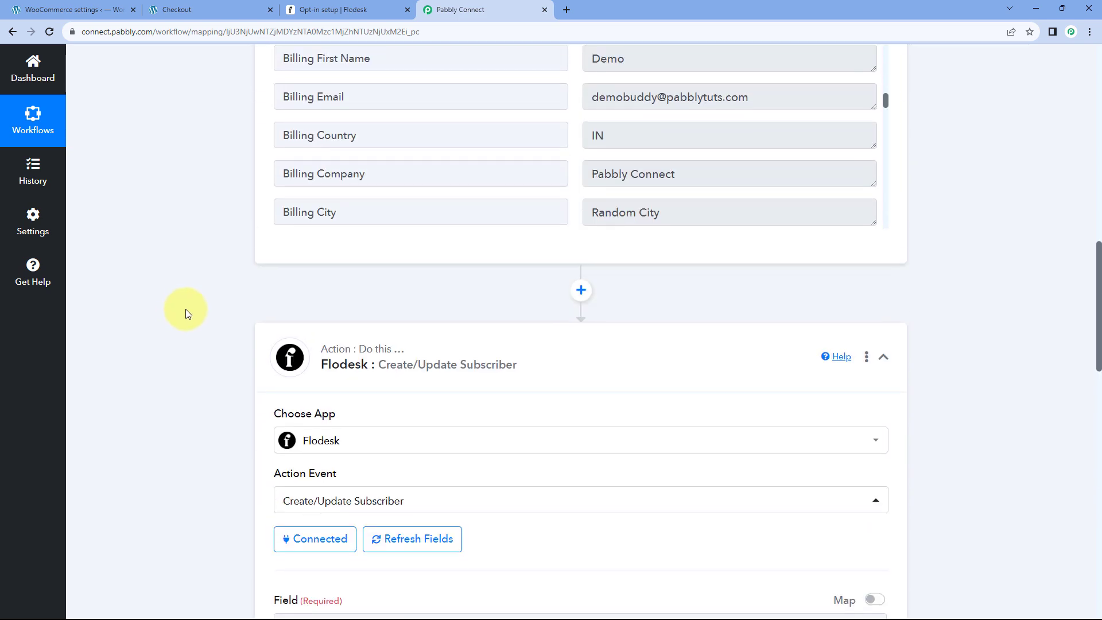
scroll(185, 309, down, 3)
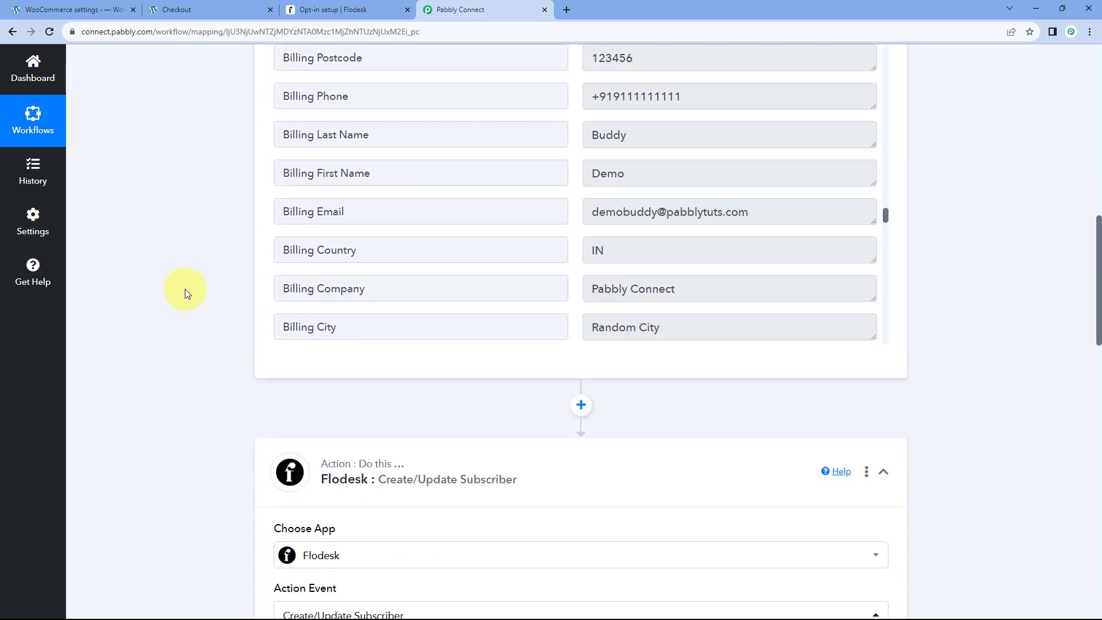
scroll(276, 279, down, 8)
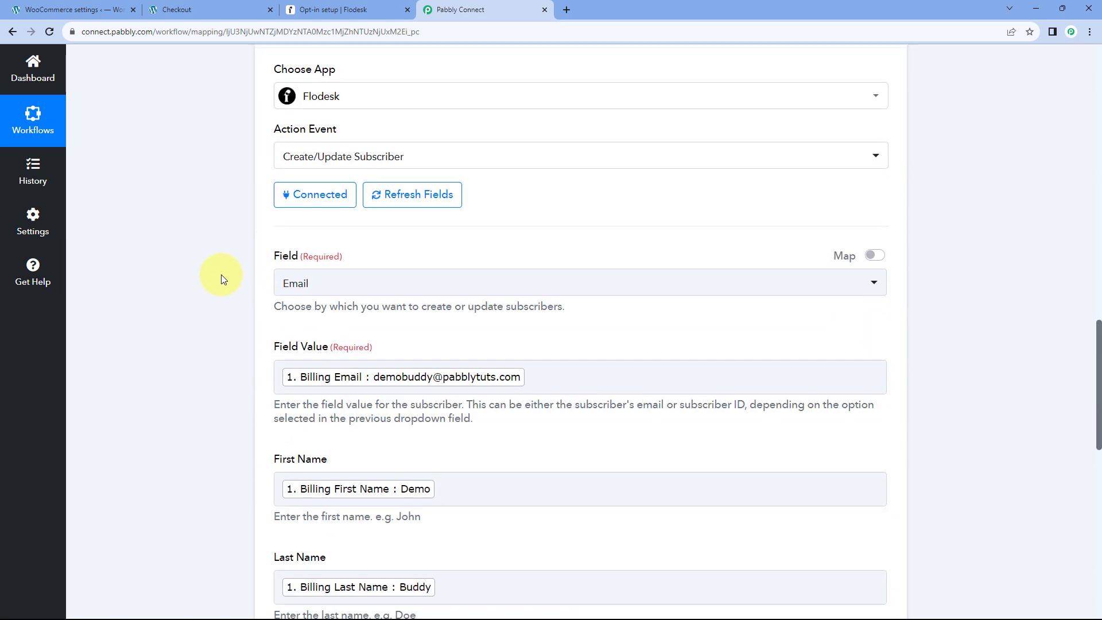
scroll(222, 279, down, 2)
scroll(258, 255, down, 8)
scroll(257, 256, down, 1)
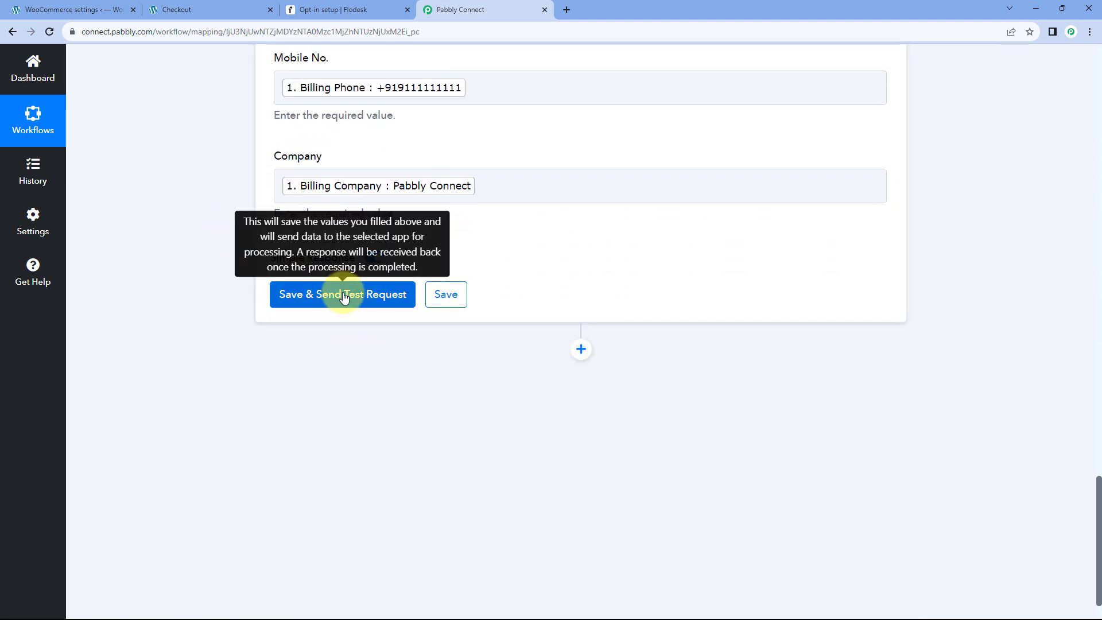
Send the Flodesk test and check the active subscriber's company and mobile fields.
click(344, 296)
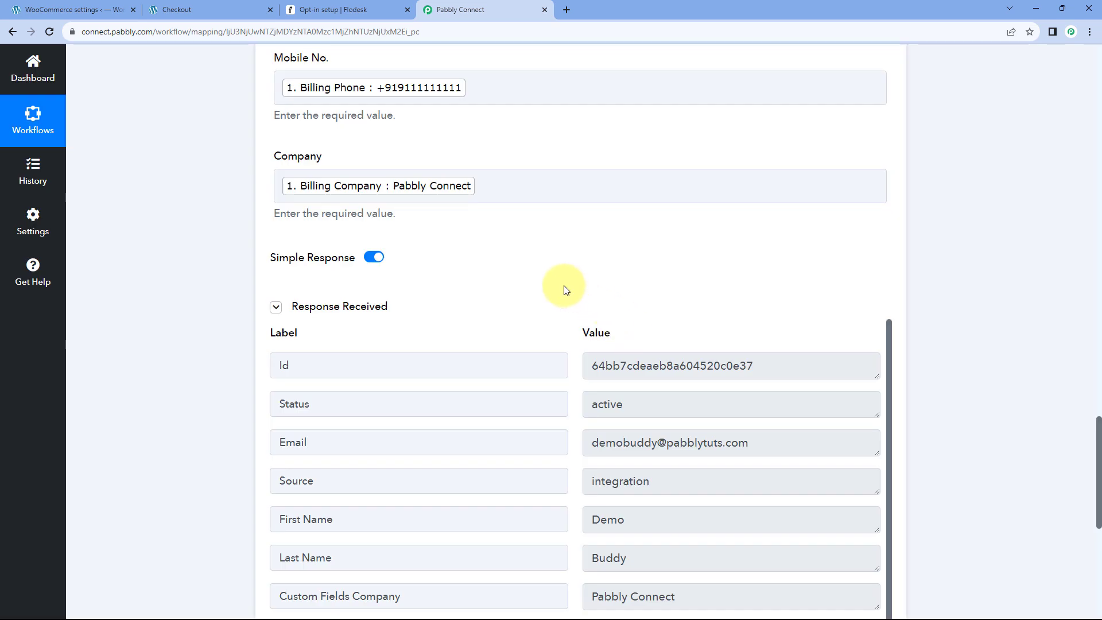
scroll(564, 290, down, 2)
scroll(572, 304, down, 1)
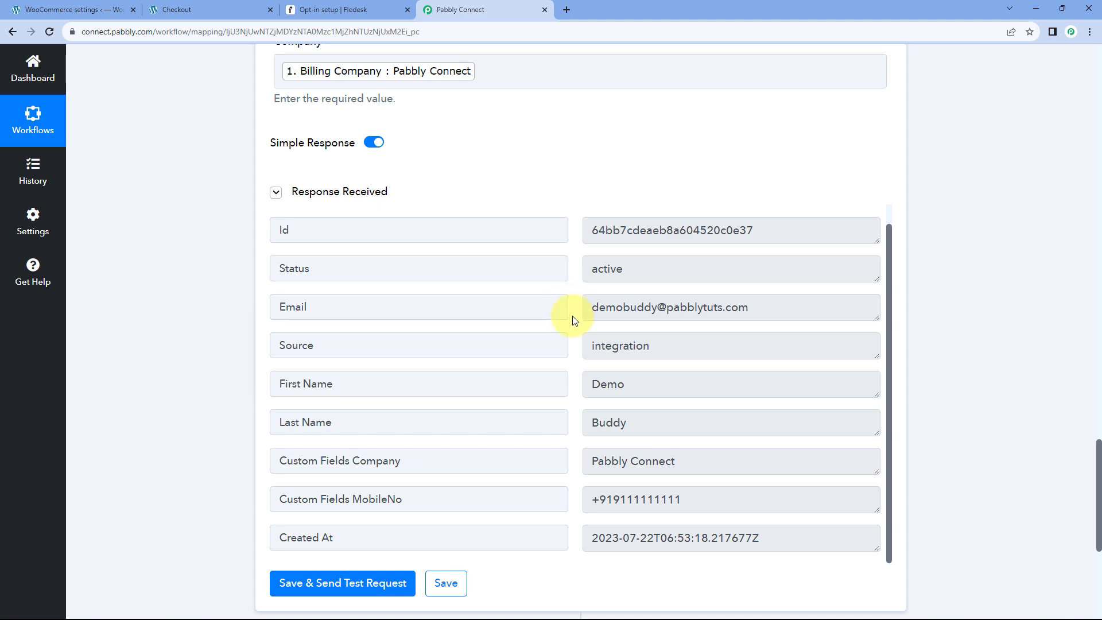
scroll(545, 214, up, 8)
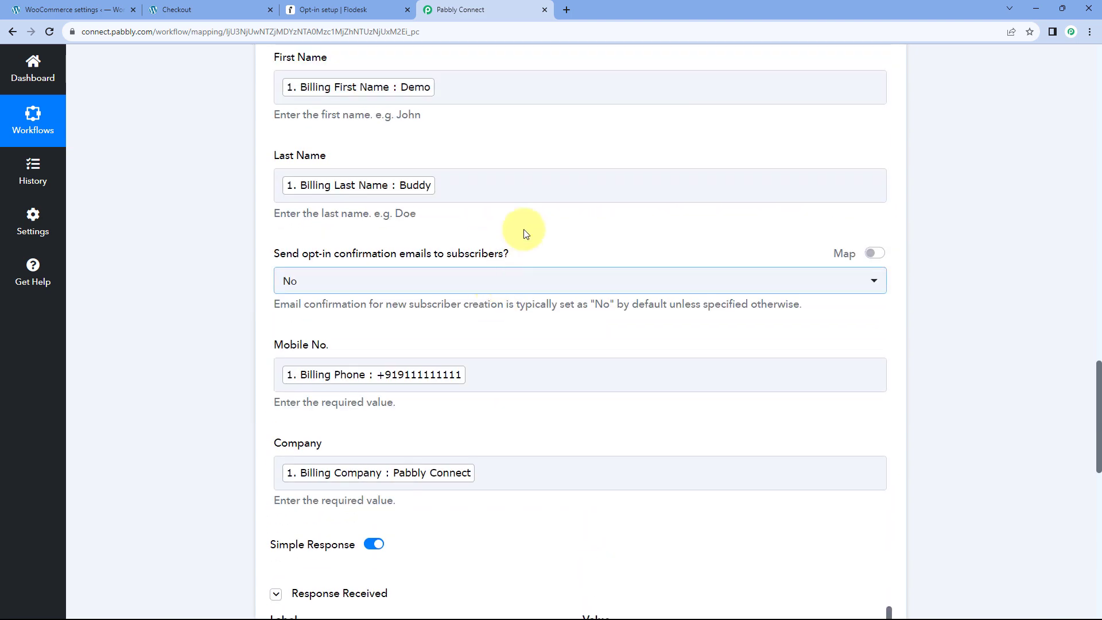
scroll(448, 158, up, 1)
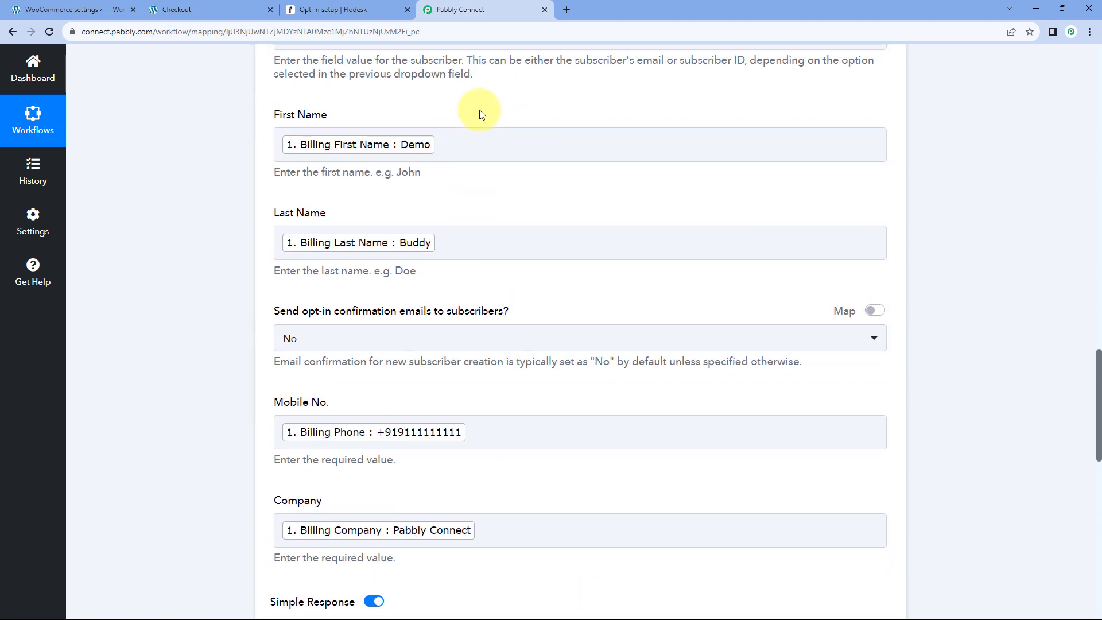
click(224, 2)
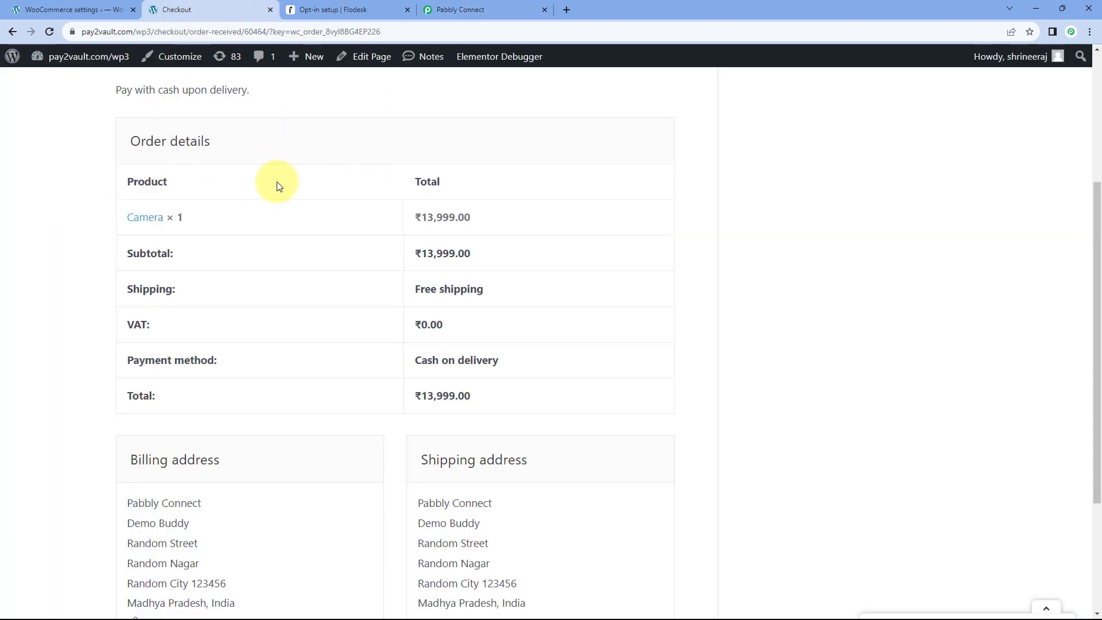
click(463, 9)
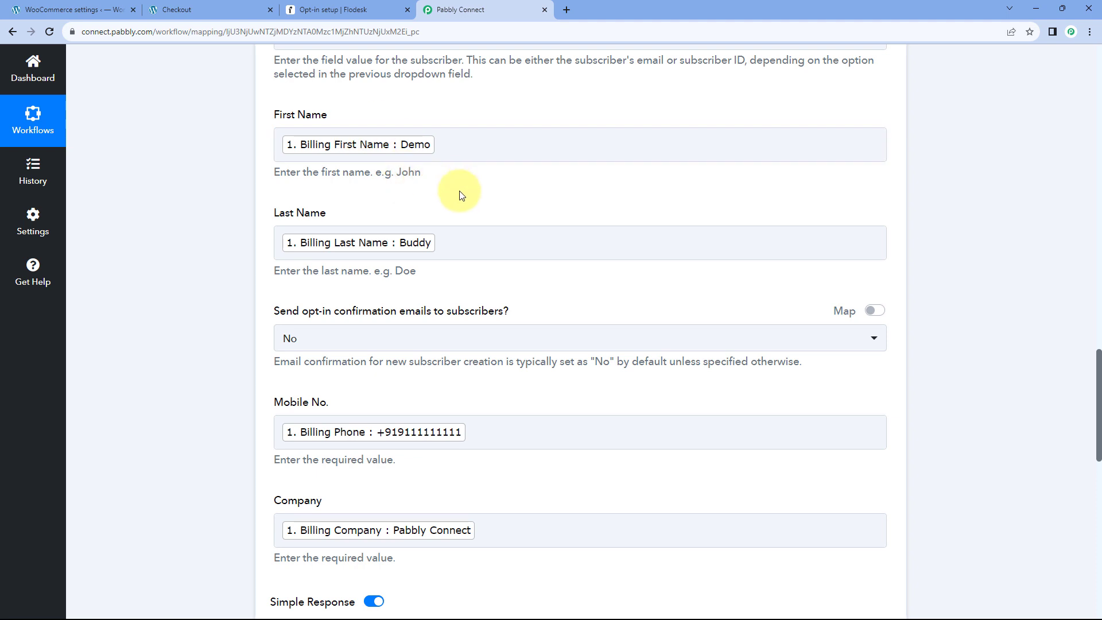
click(352, 12)
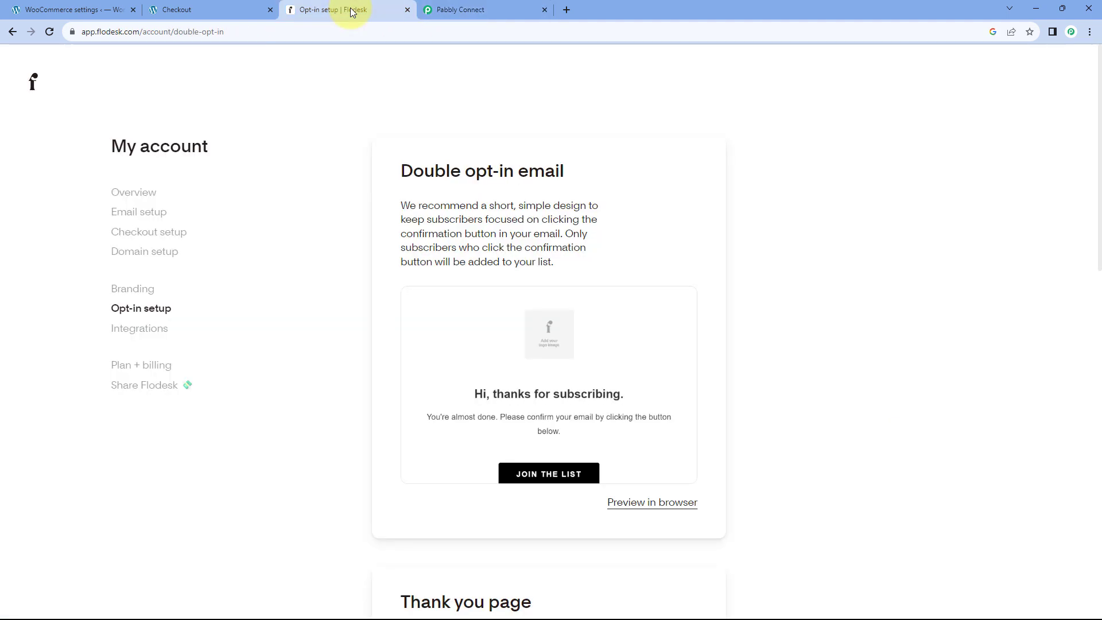
click(36, 81)
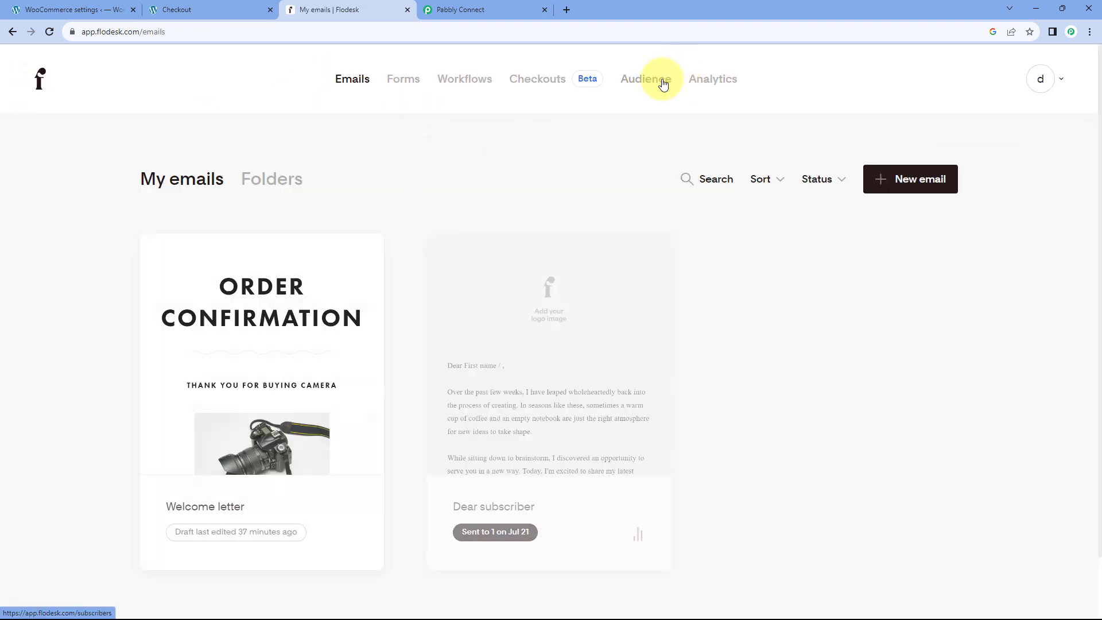
click(650, 82)
scroll(253, 154, down, 2)
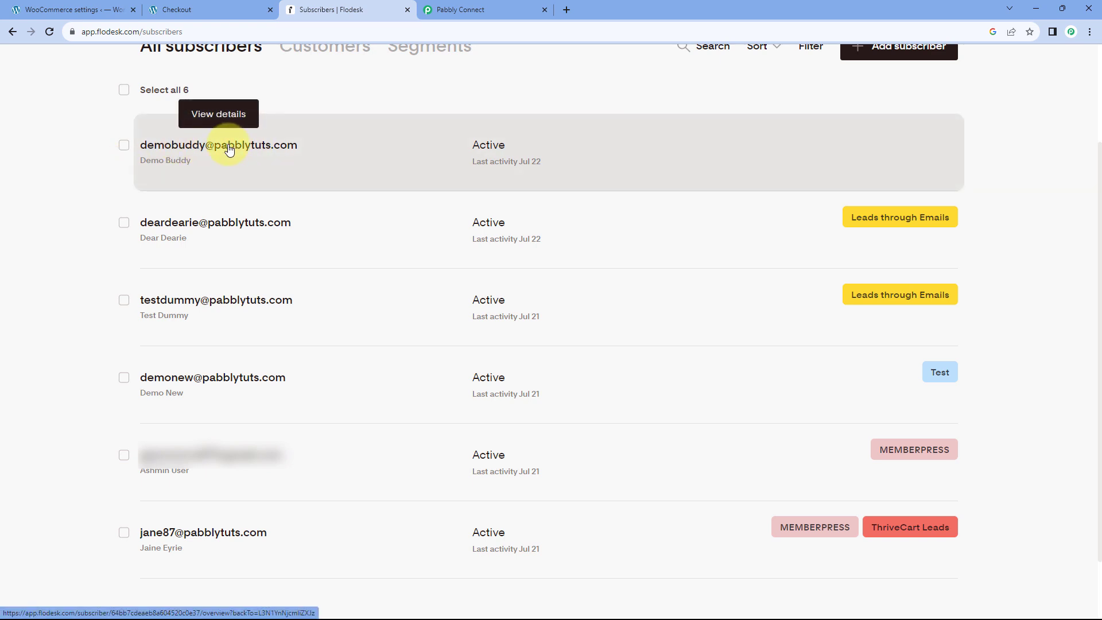
click(226, 151)
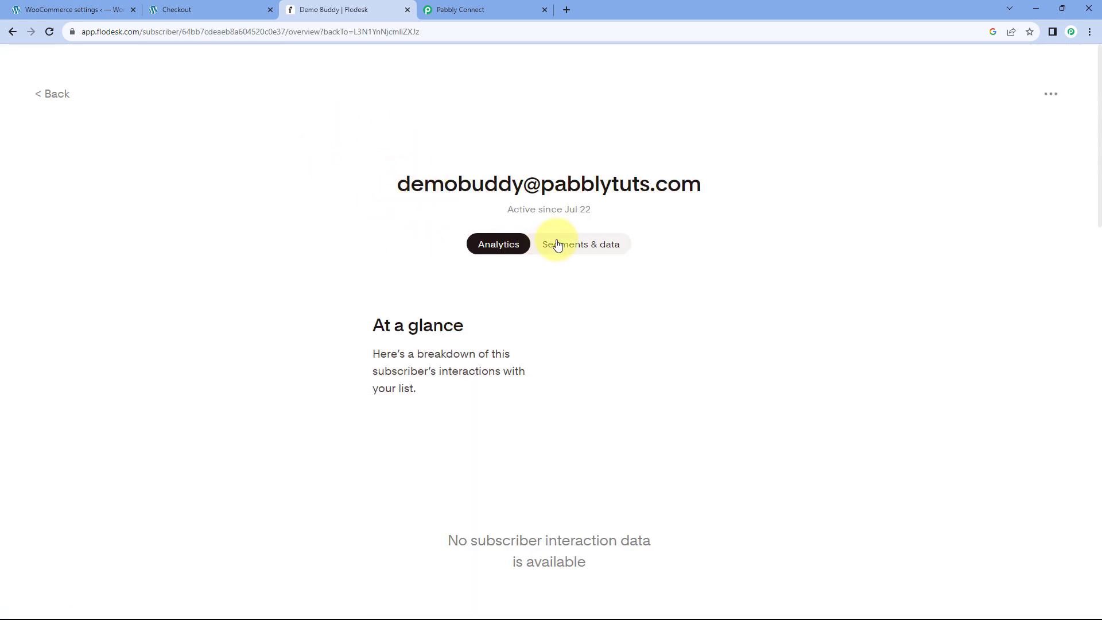
click(558, 245)
scroll(381, 228, down, 6)
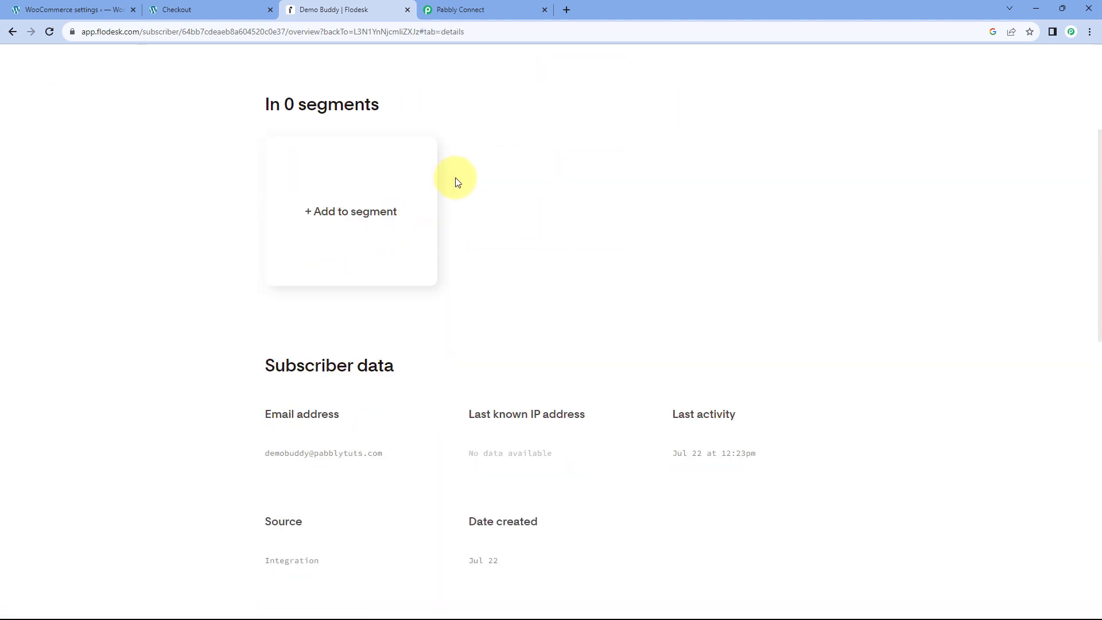
scroll(538, 224, down, 2)
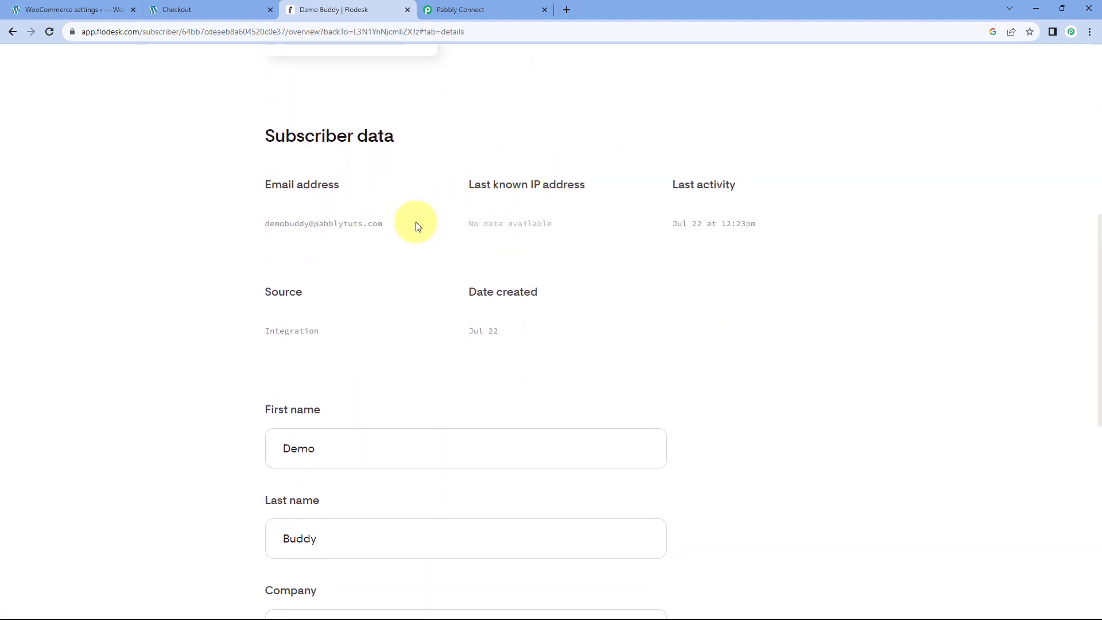
scroll(560, 251, down, 4)
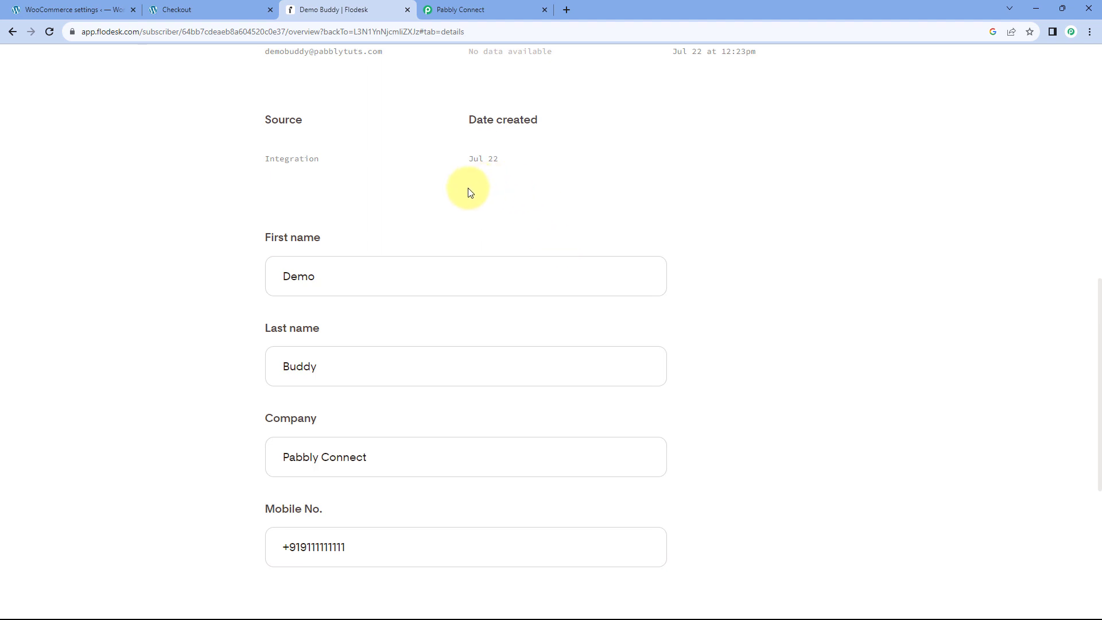
scroll(252, 229, down, 1)
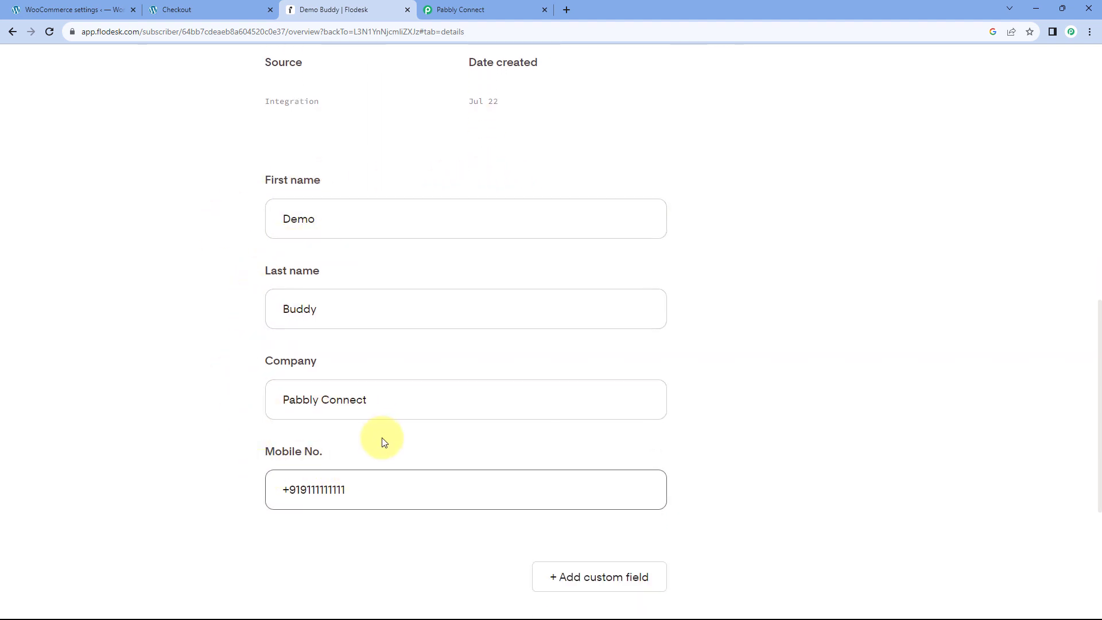
scroll(350, 351, up, 4)
drag(391, 223, 288, 218)
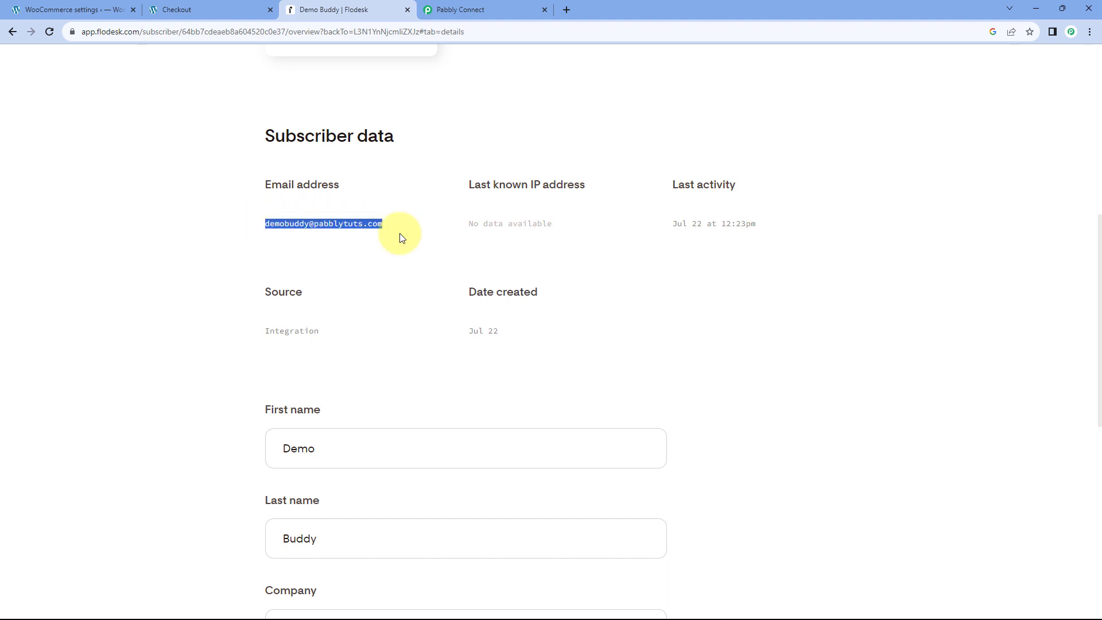
click(422, 244)
scroll(421, 248, up, 4)
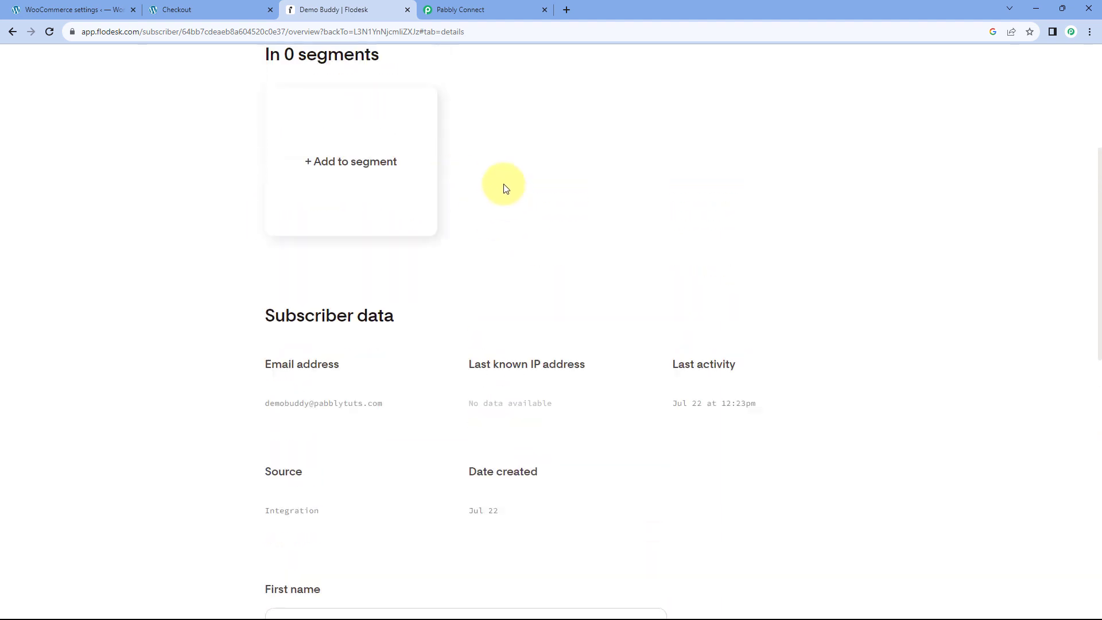
click(486, 10)
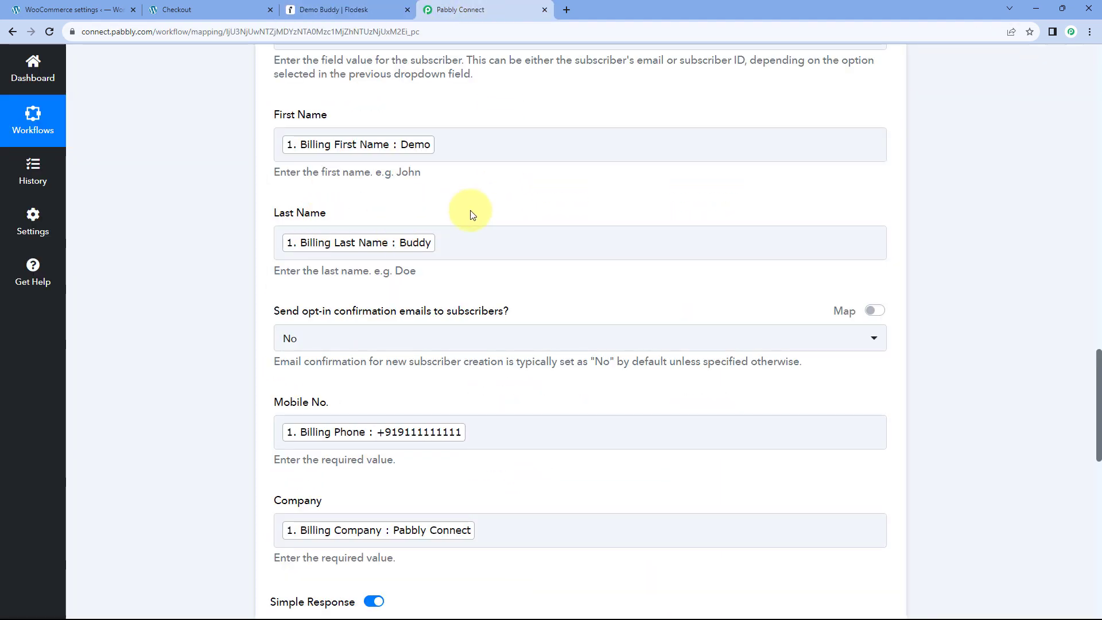
Collapse the Flodesk Create/Update Subscriber card and return to the subscriber's Flodesk page.
scroll(470, 210, up, 9)
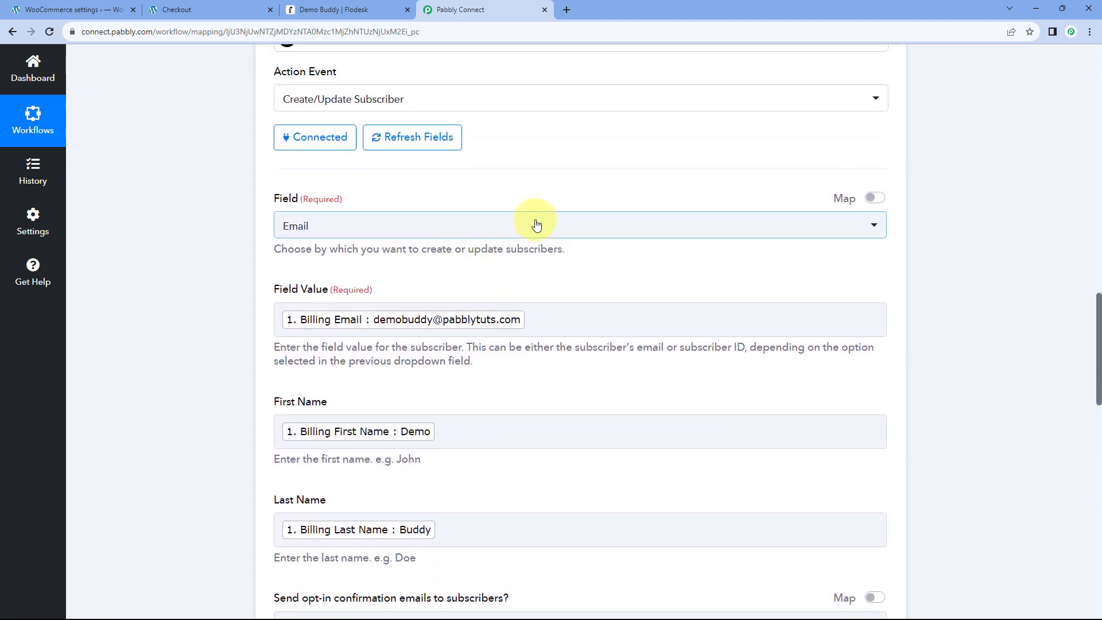
click(563, 177)
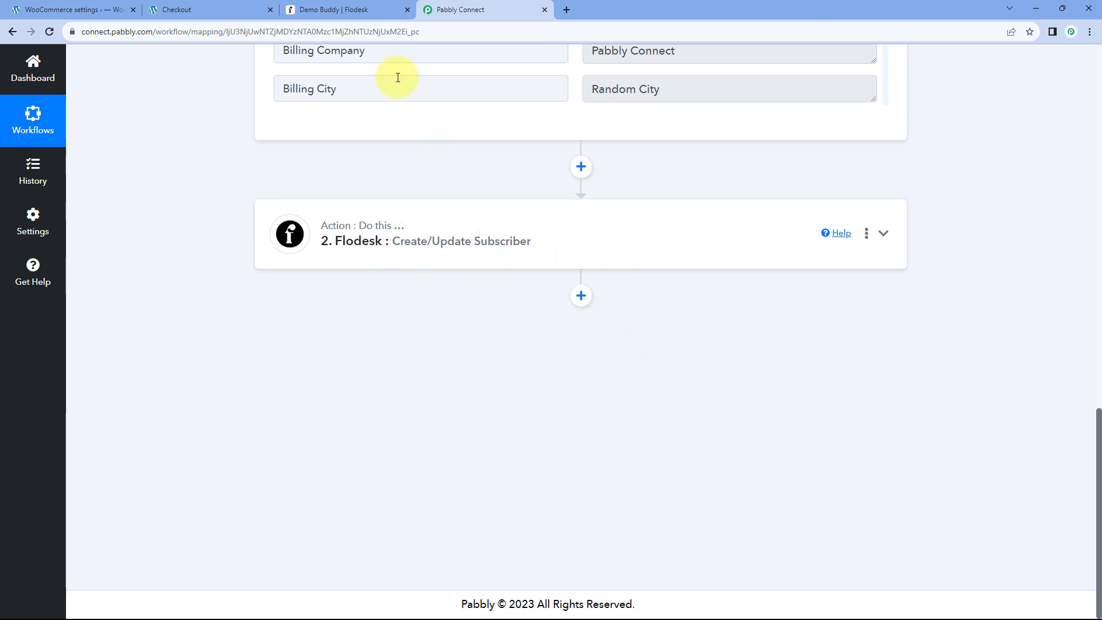
click(364, 7)
Open Flodesk's Segments overview, where the Camera segment has 0 subscribers.
scroll(370, 139, up, 4)
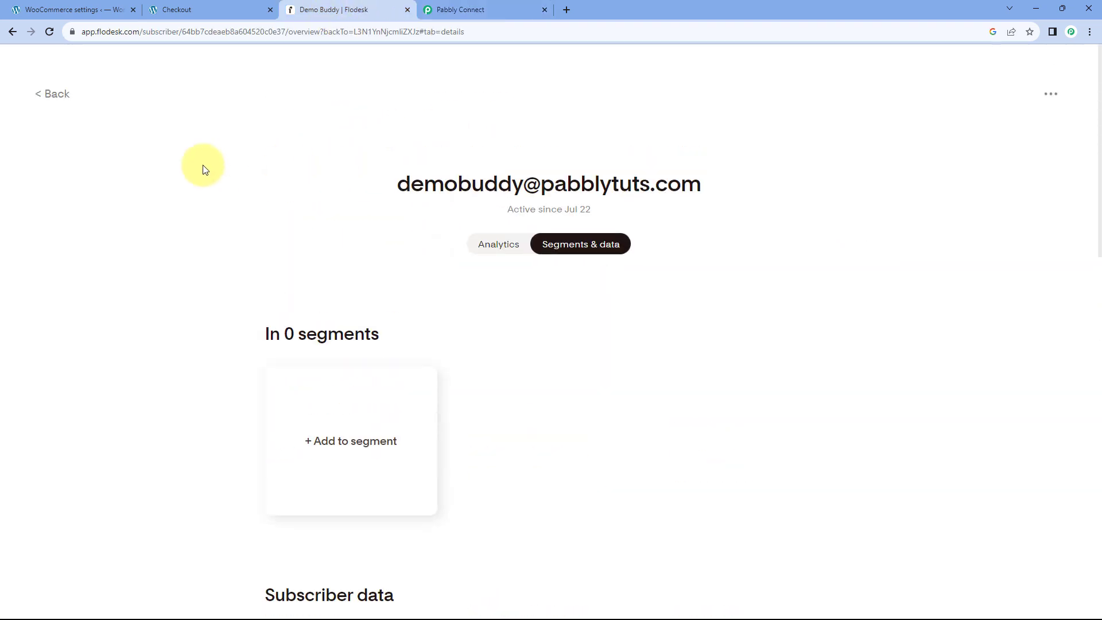
click(57, 94)
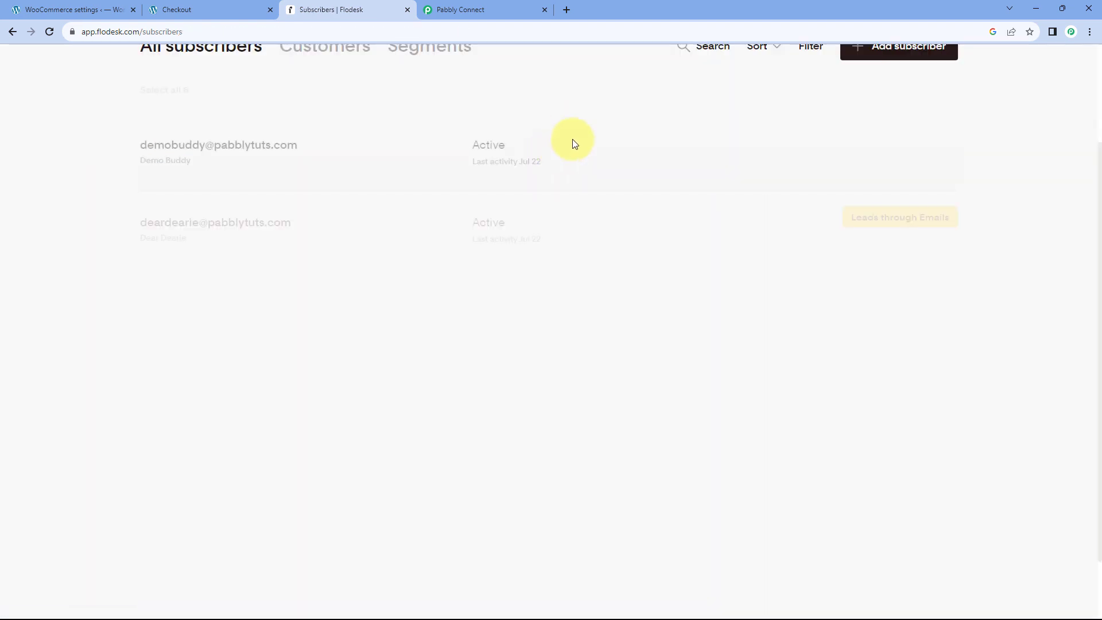
scroll(606, 148, up, 2)
click(429, 174)
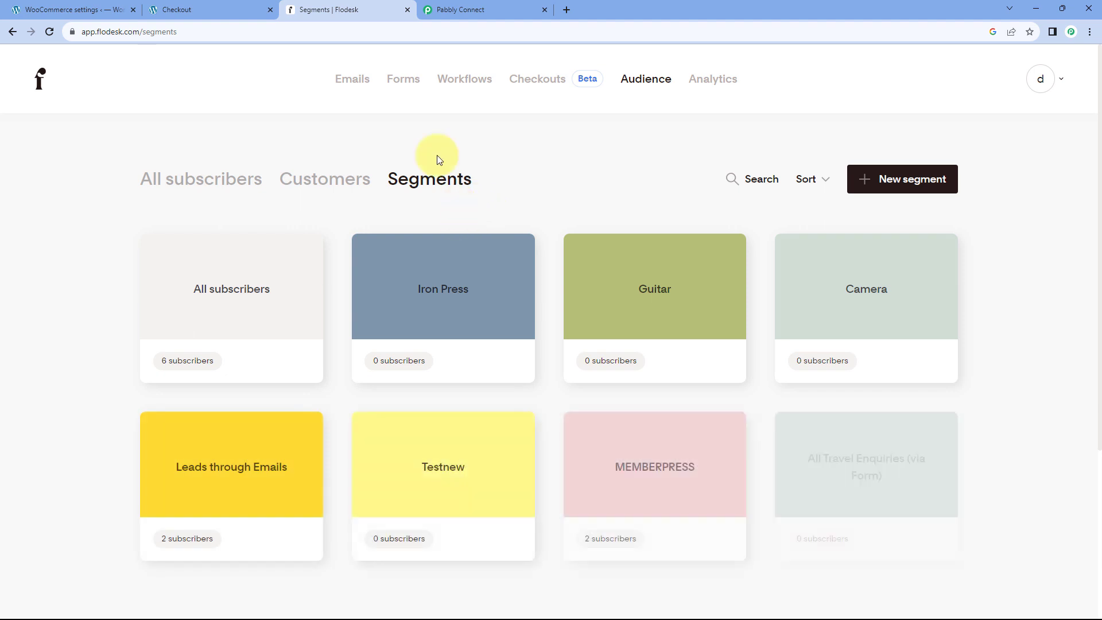
Note the ordered product name 'Camera' on the order confirmation, then return to Pabbly Connect.
click(230, 9)
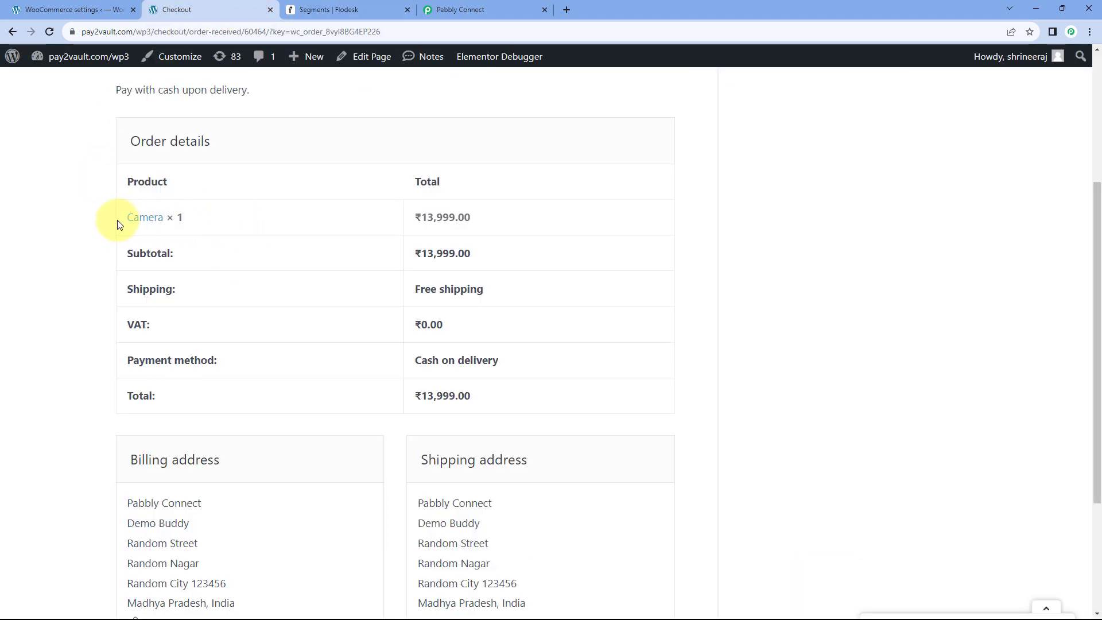
drag(118, 222, 166, 218)
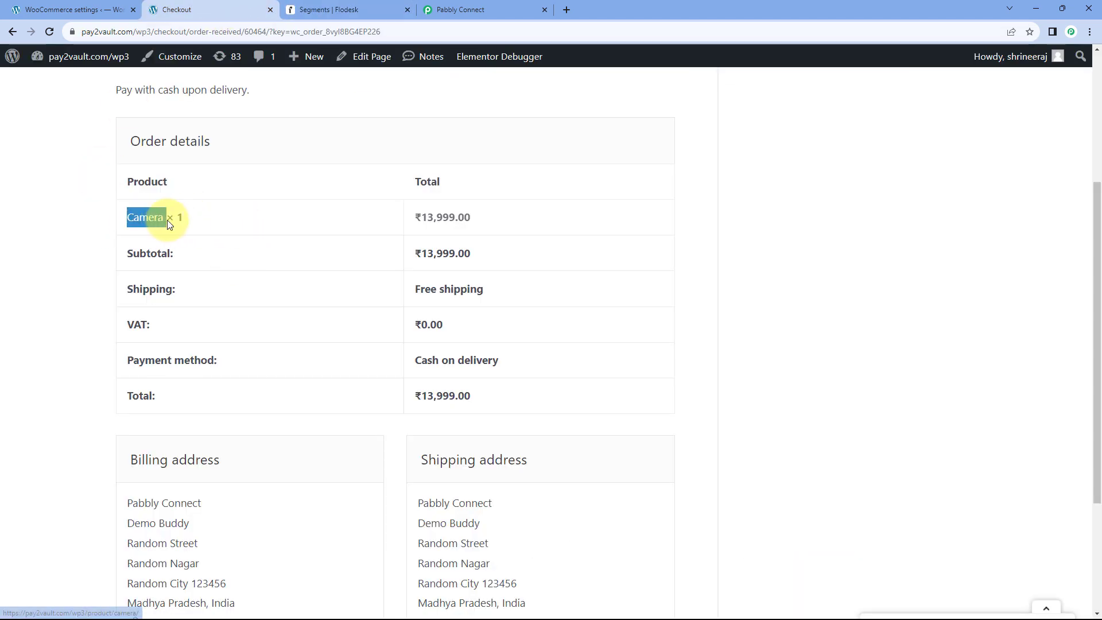
click(325, 9)
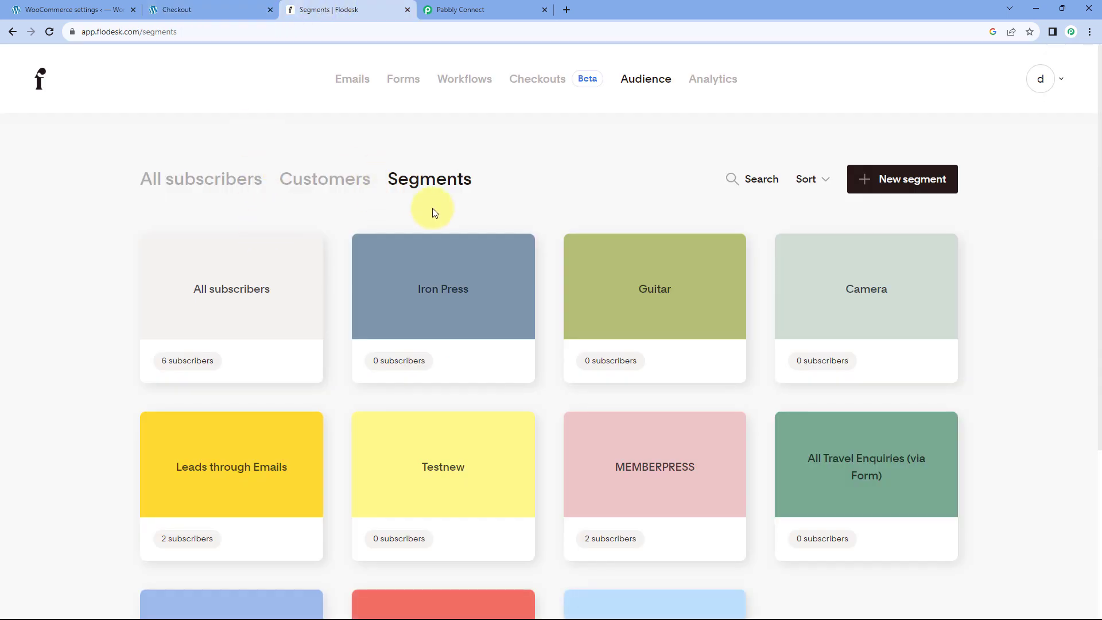
mouse_move(876, 298)
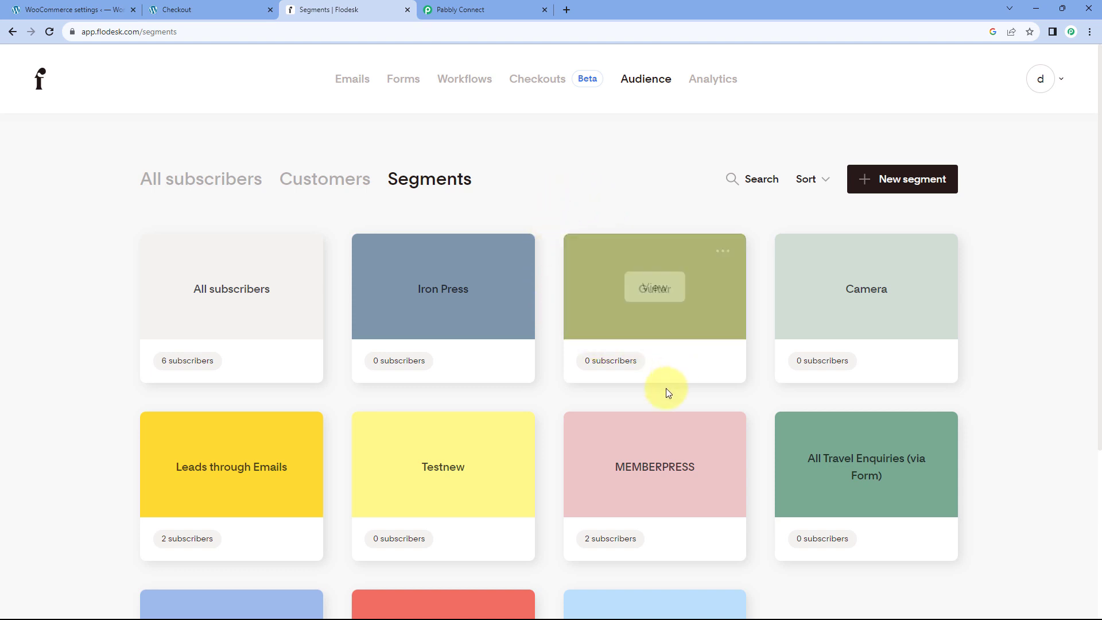
click(507, 6)
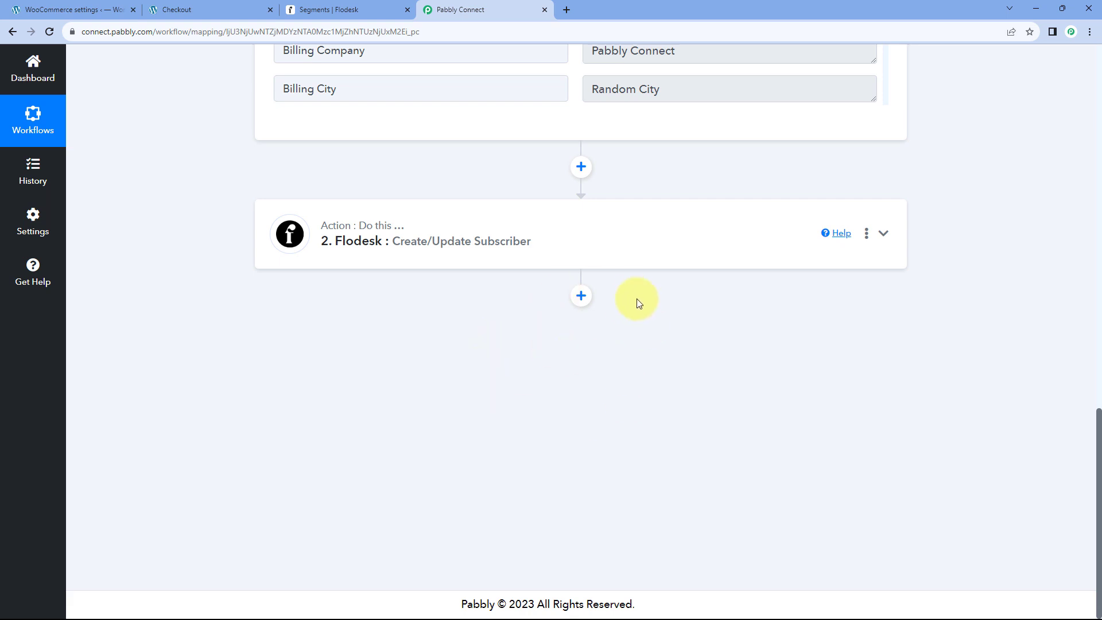
Add a Router step after the Flodesk action.
click(578, 295)
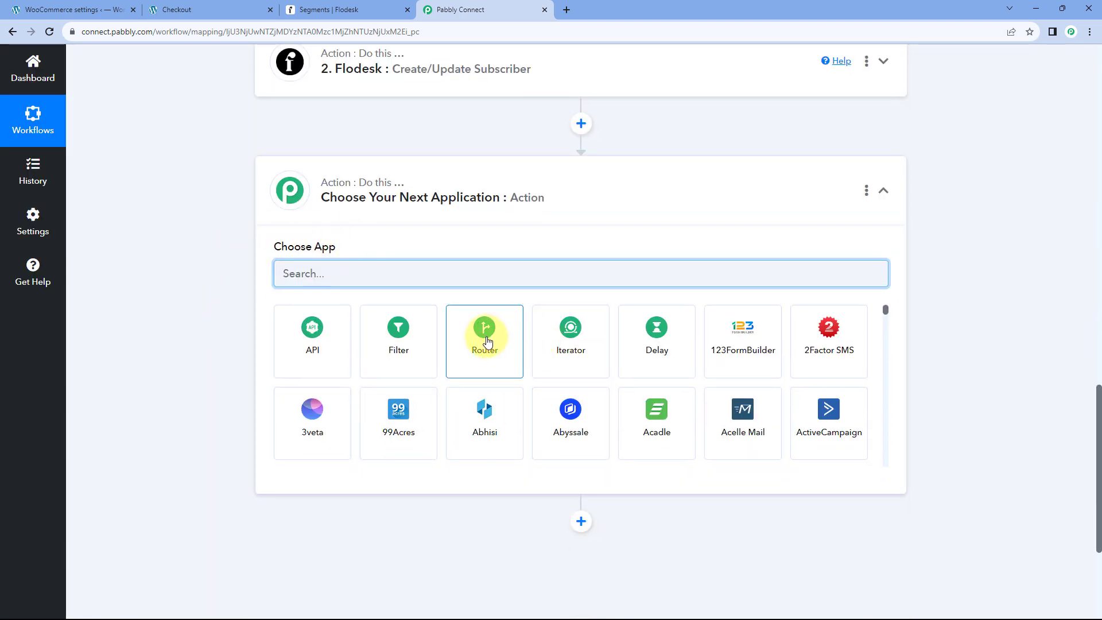
click(486, 341)
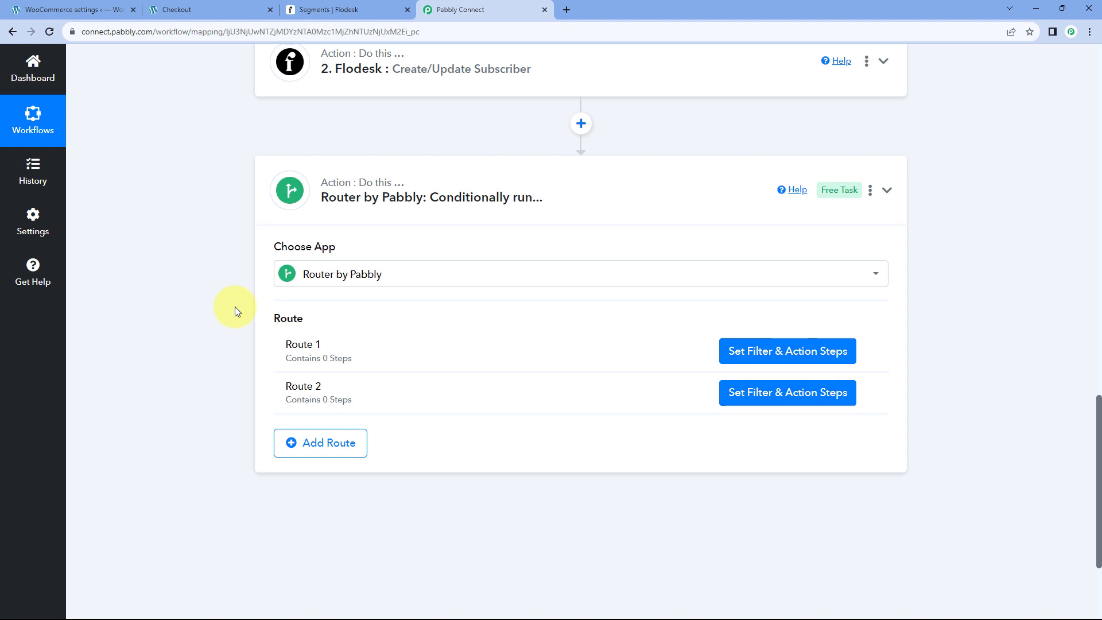
click(232, 16)
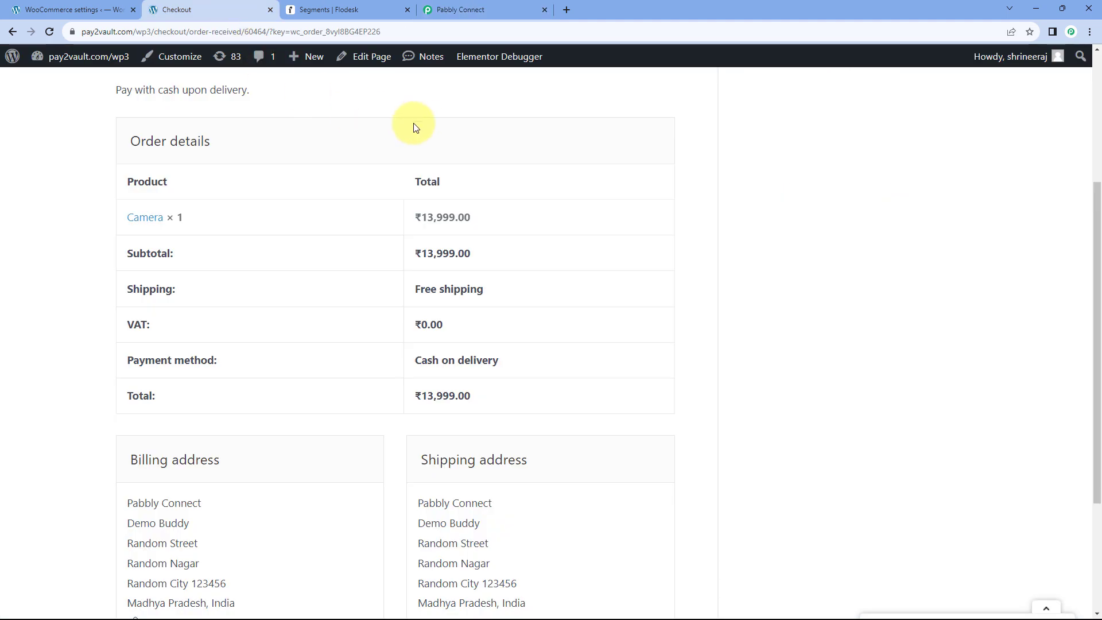
click(336, 7)
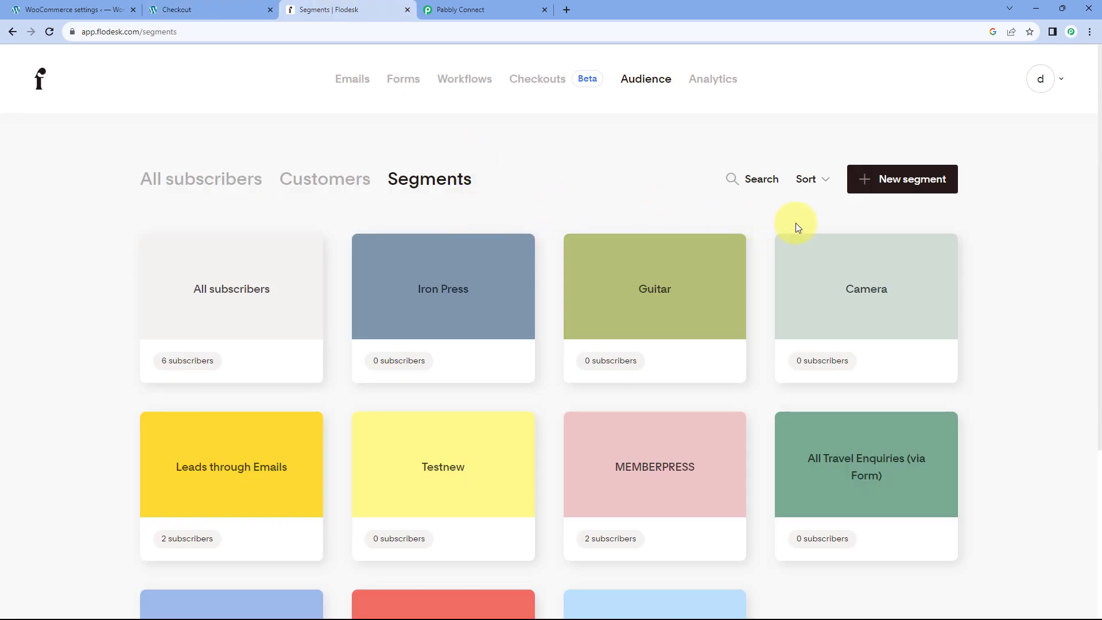
click(465, 12)
scroll(233, 318, down, 1)
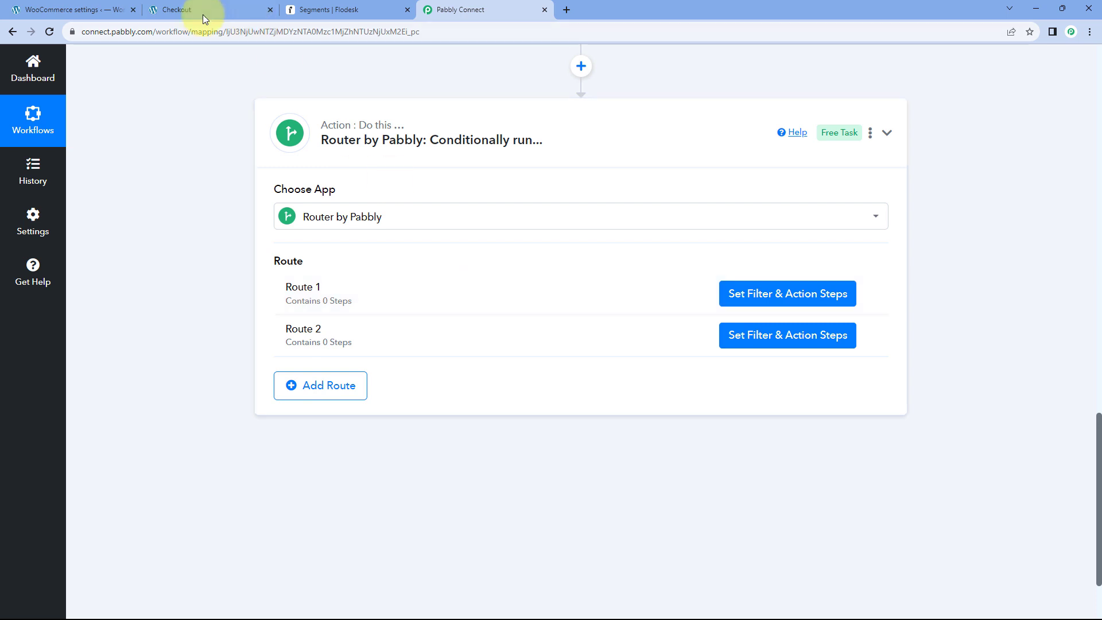
click(224, 9)
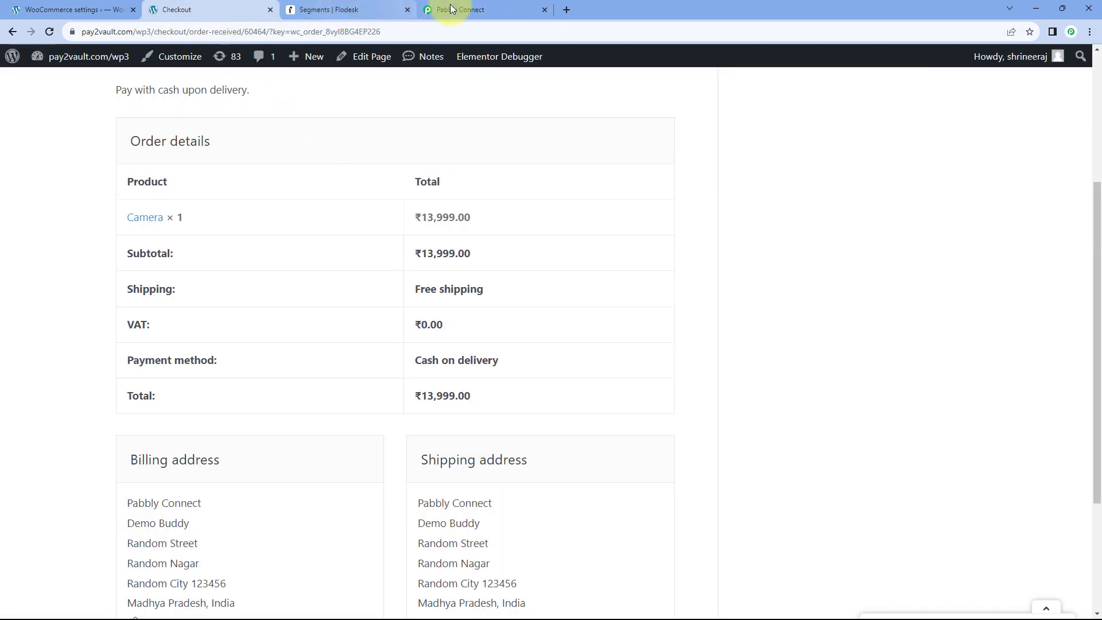
click(362, 10)
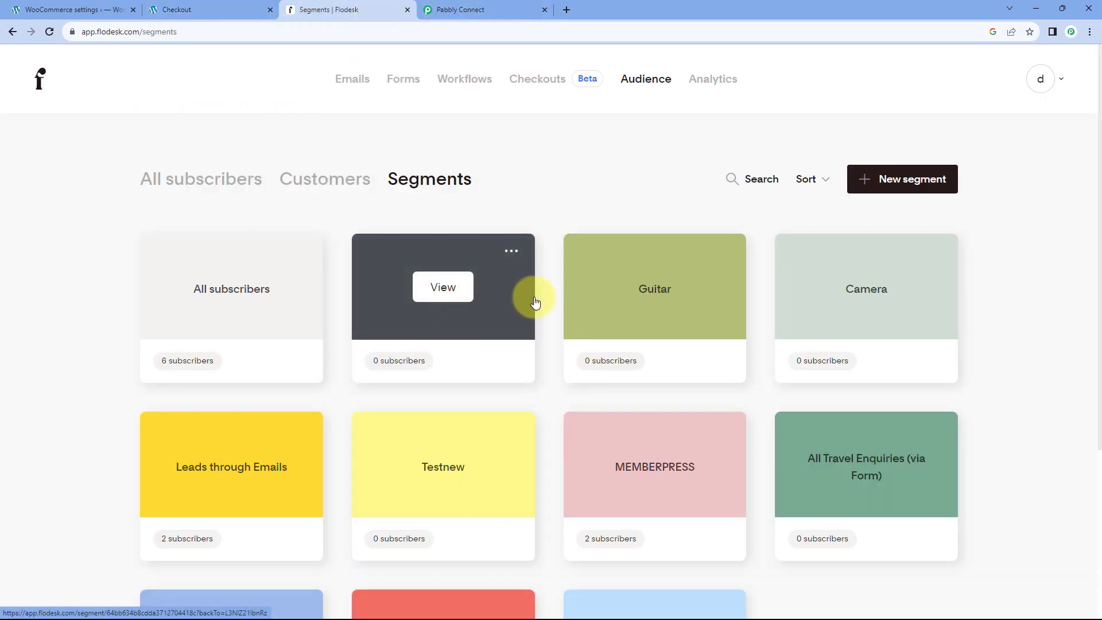
click(456, 9)
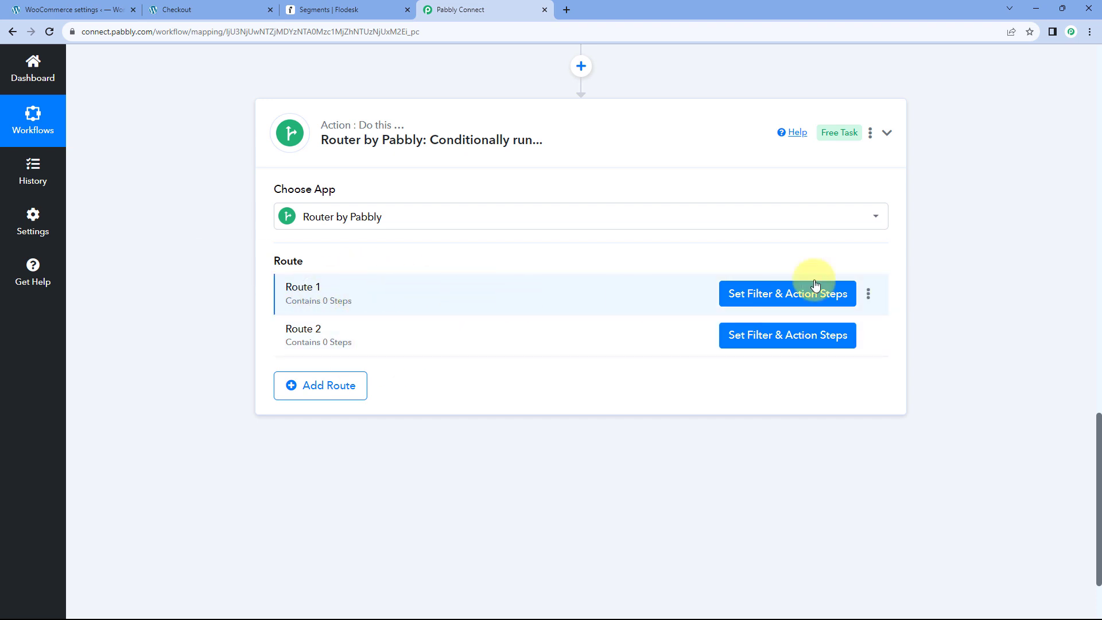
Rename the router's Route 1 to 'Camera'.
click(869, 293)
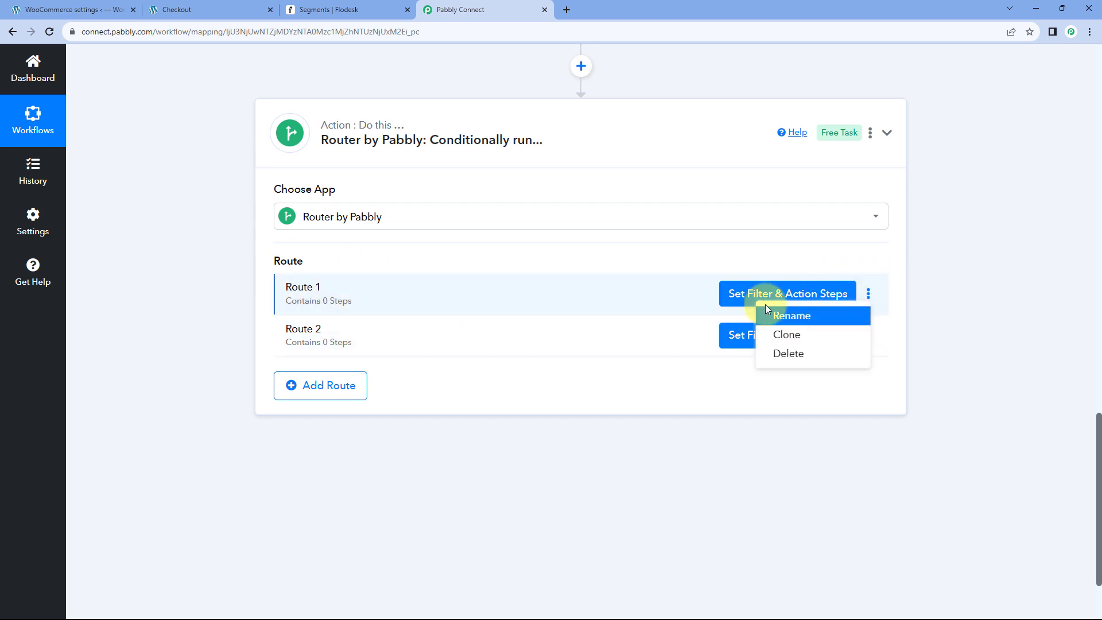
click(800, 316)
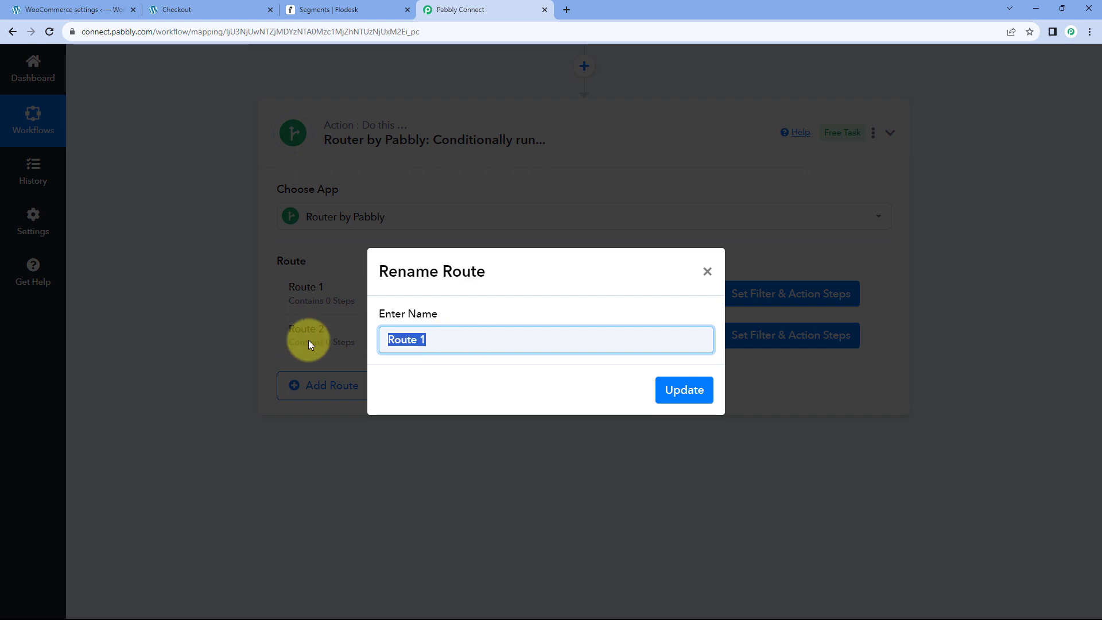
text(Camera)
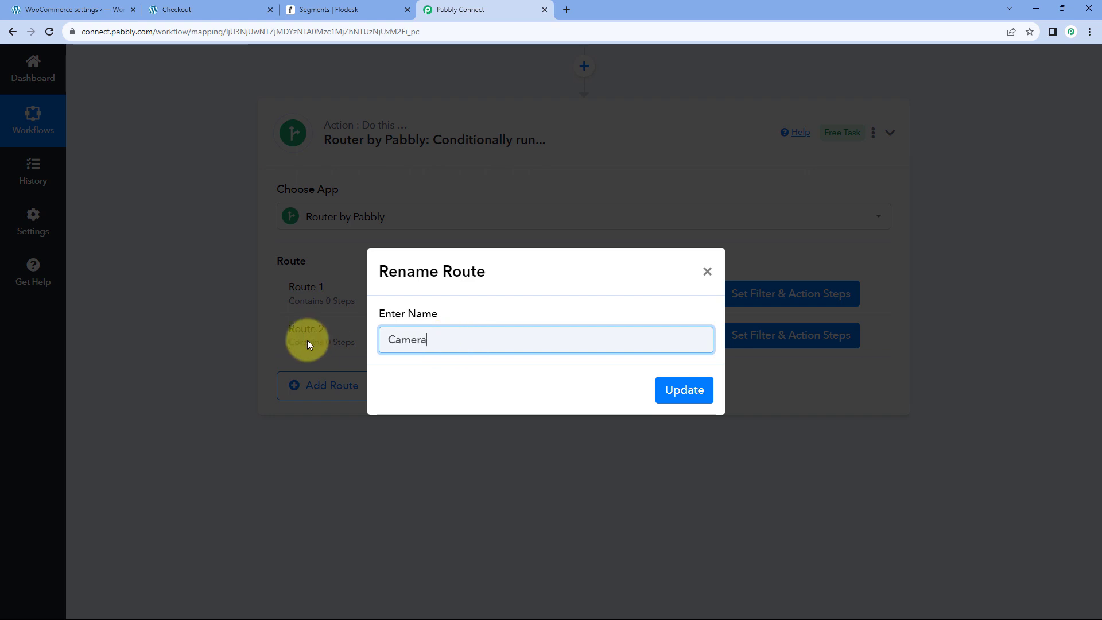
click(683, 386)
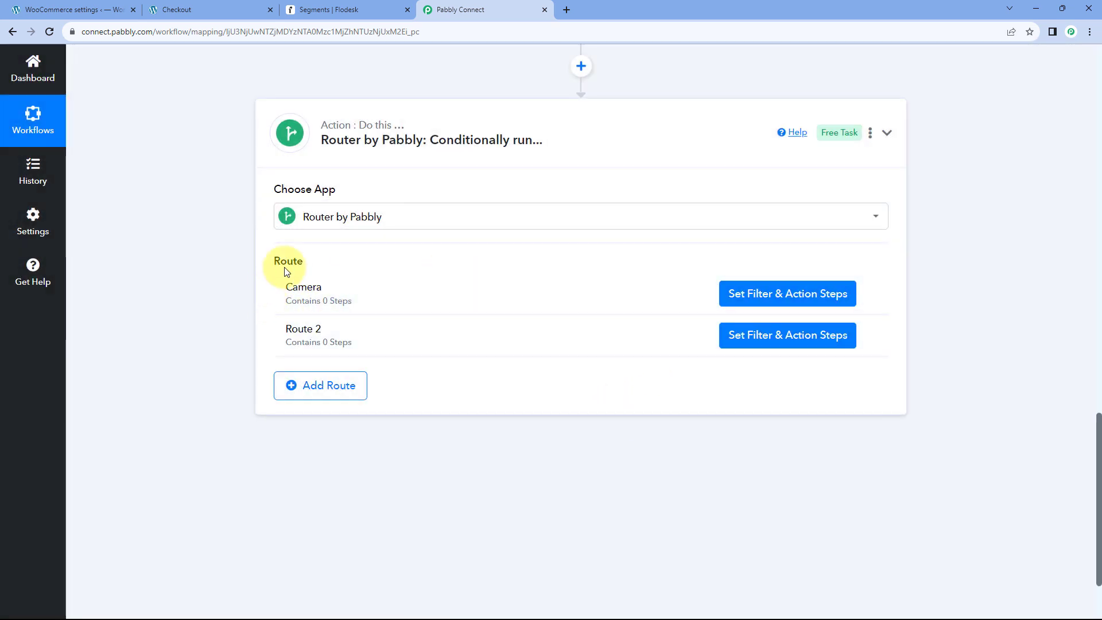
click(773, 295)
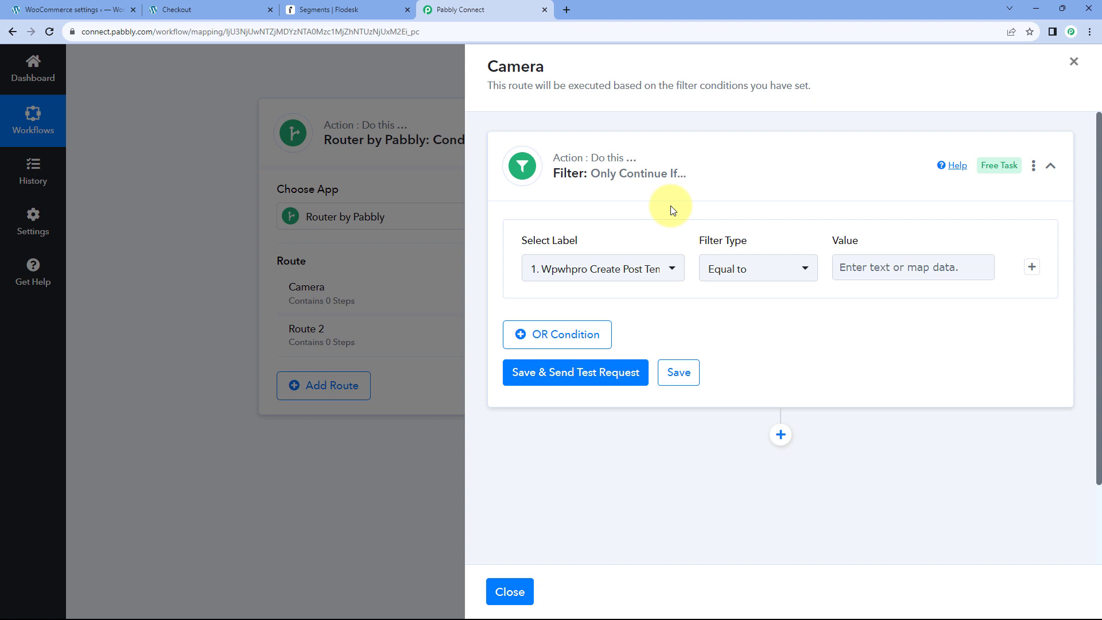
Set the Camera route filter to Line Items 0 Name Equal to 'Camera'.
click(209, 9)
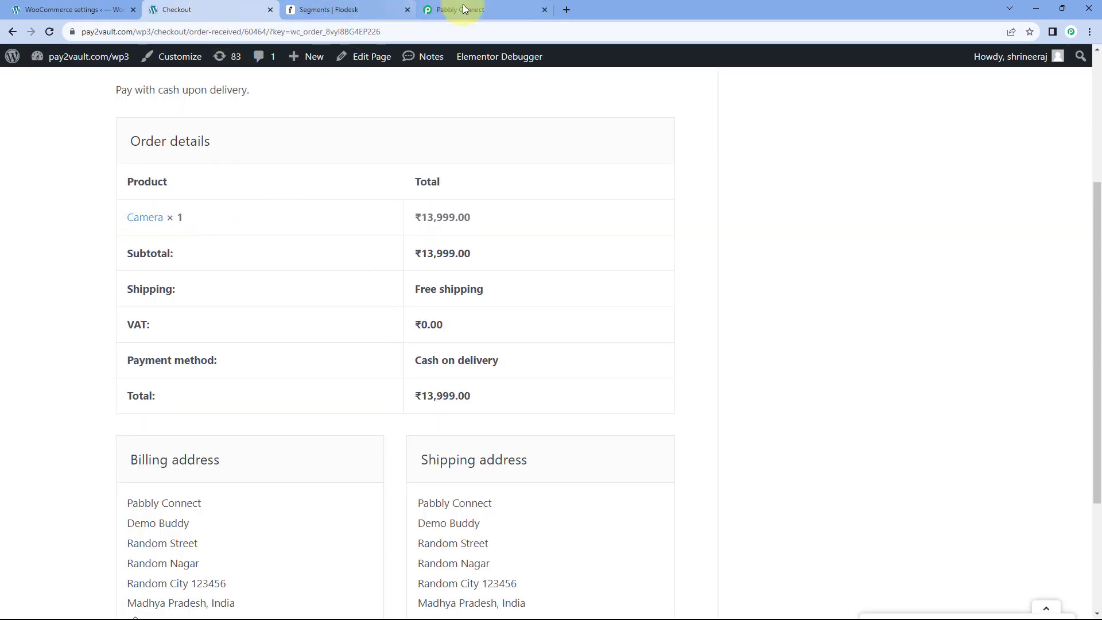
click(485, 10)
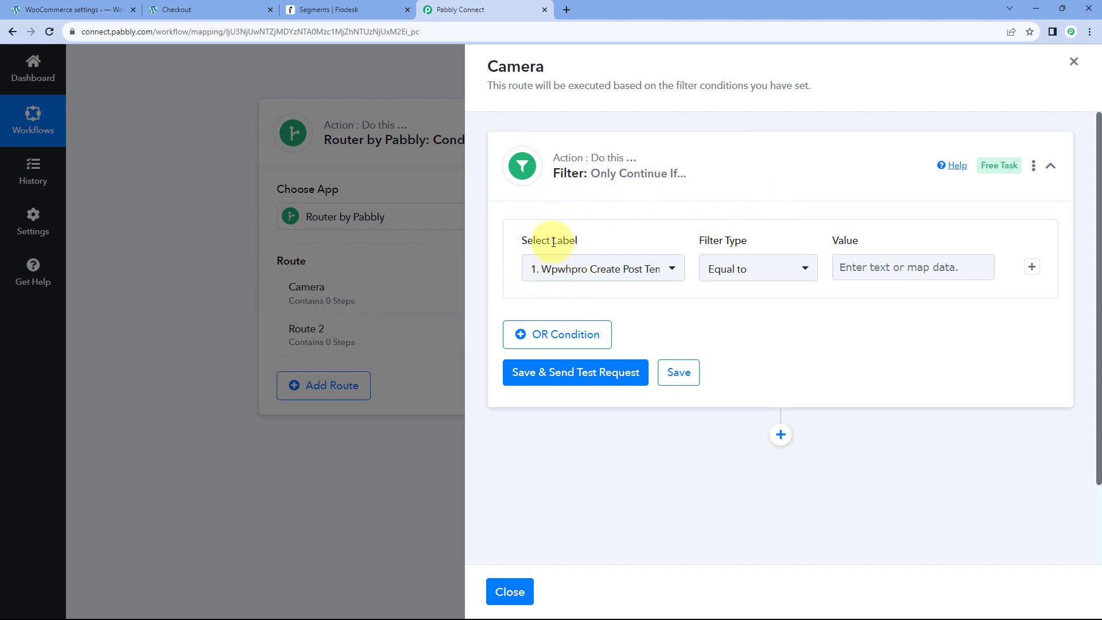
click(667, 268)
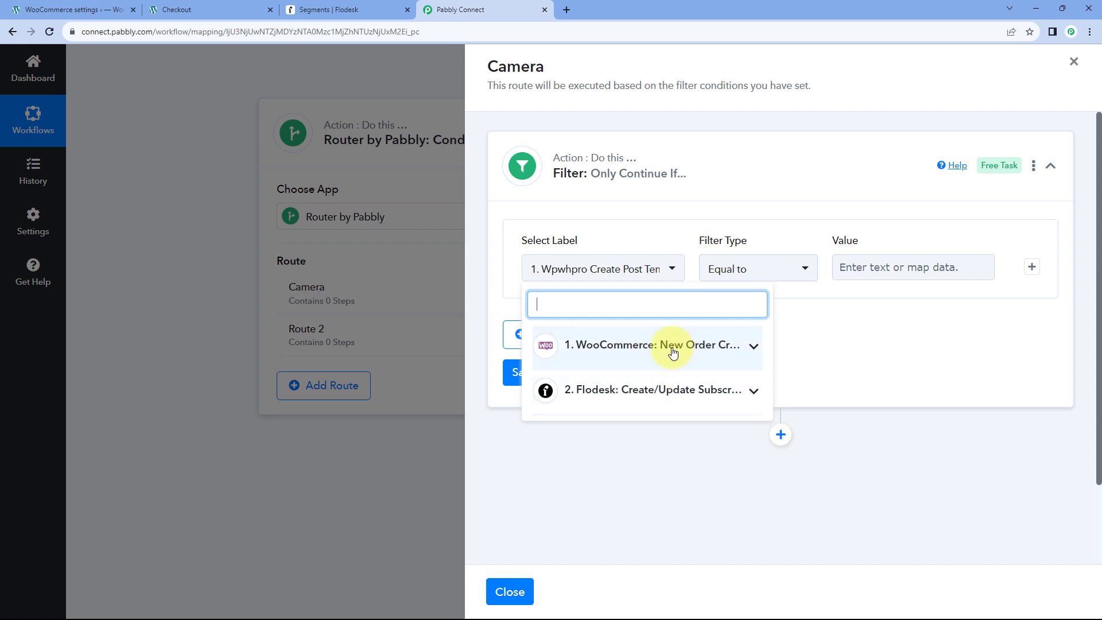
click(695, 347)
scroll(649, 399, down, 15)
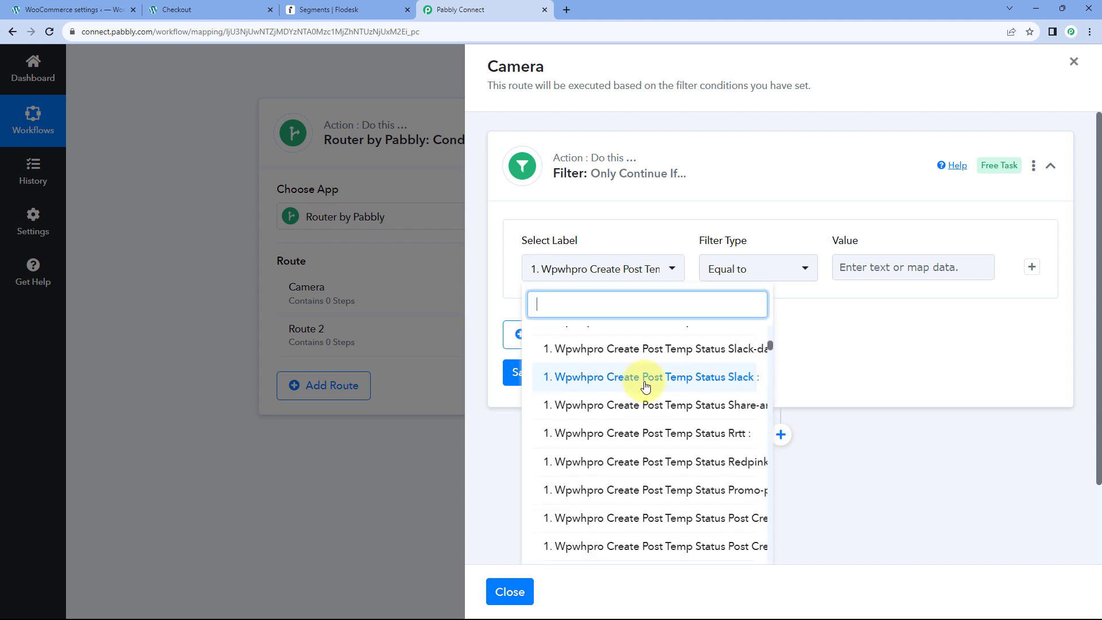
scroll(649, 385, down, 5)
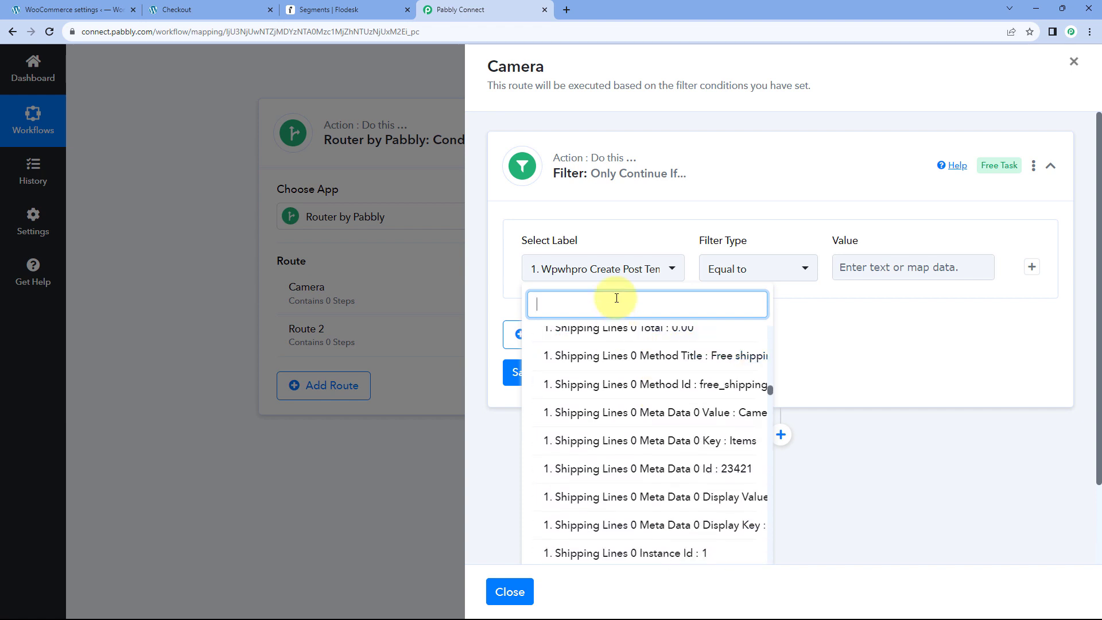
text(Ca)
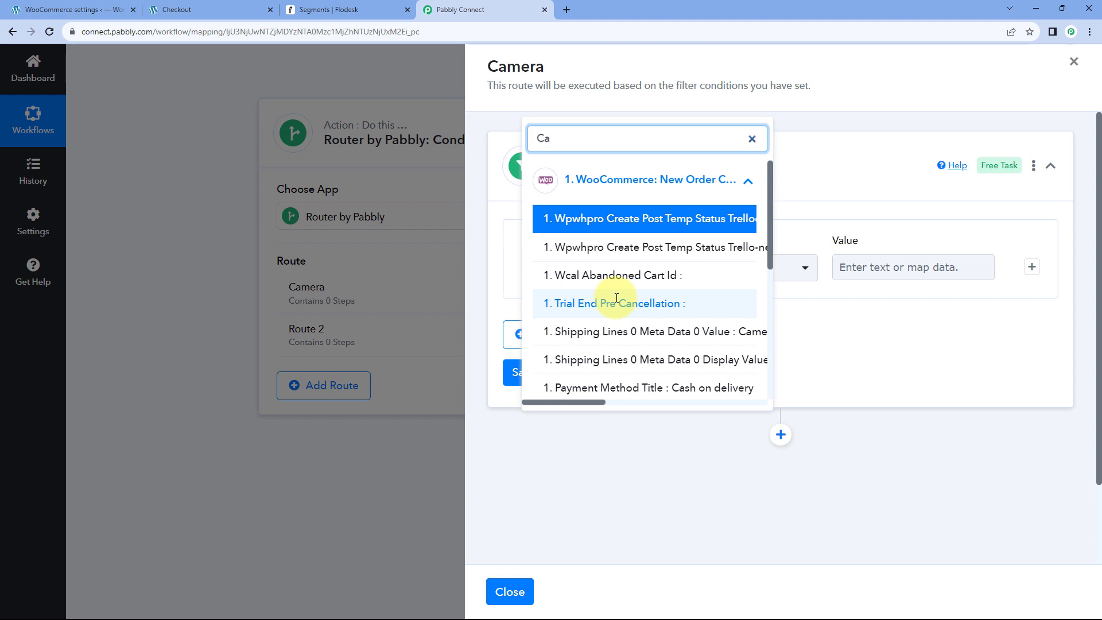
text(m)
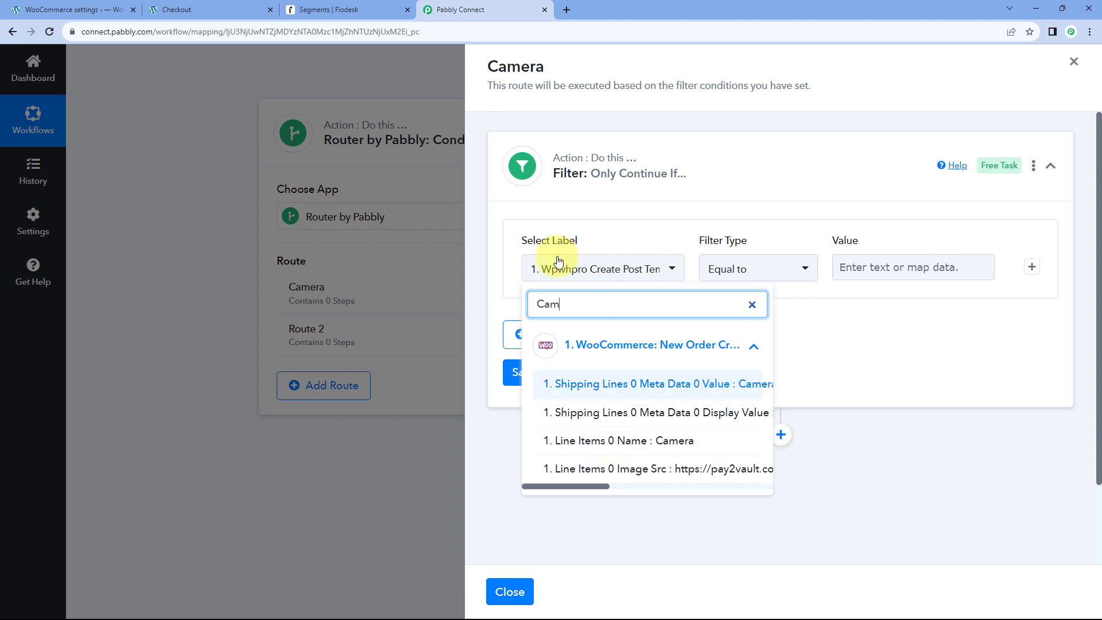
click(608, 442)
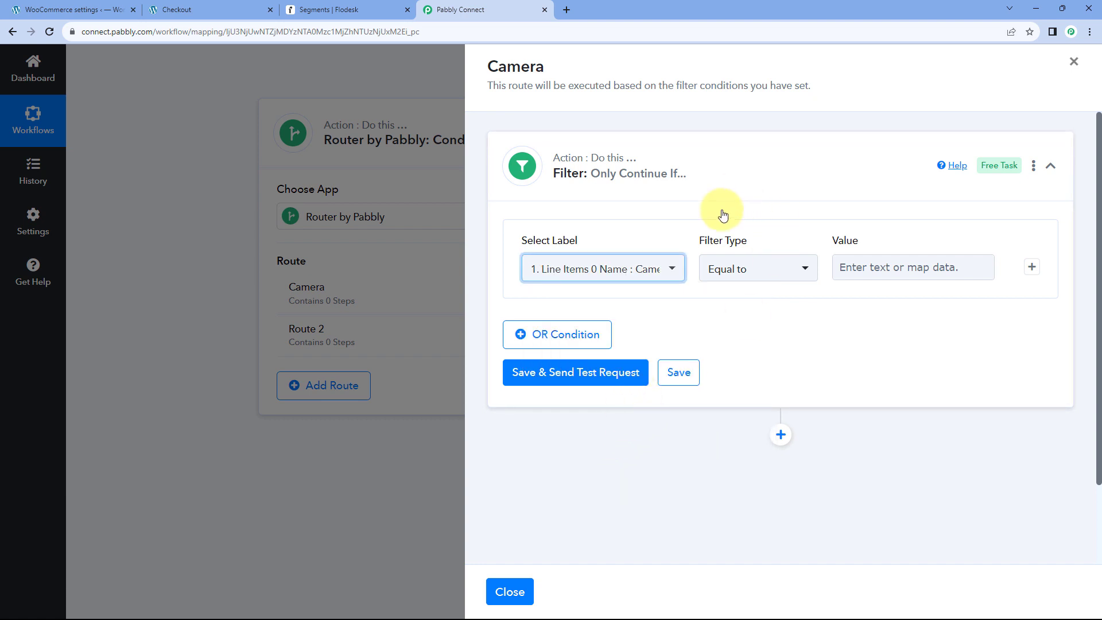
click(870, 270)
text(Camera)
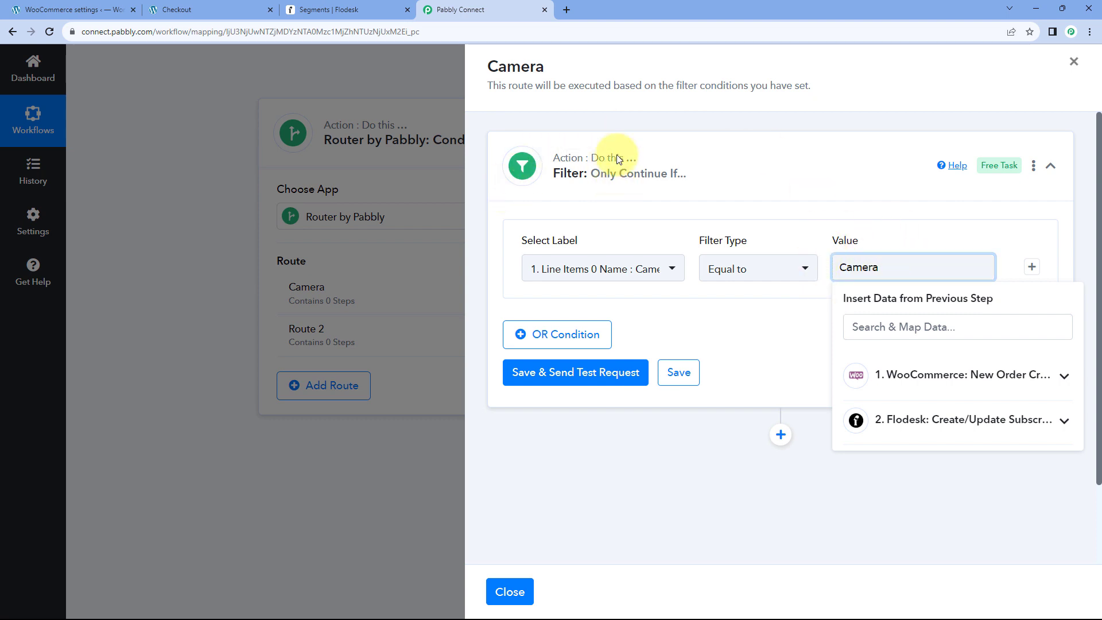
click(701, 197)
click(770, 174)
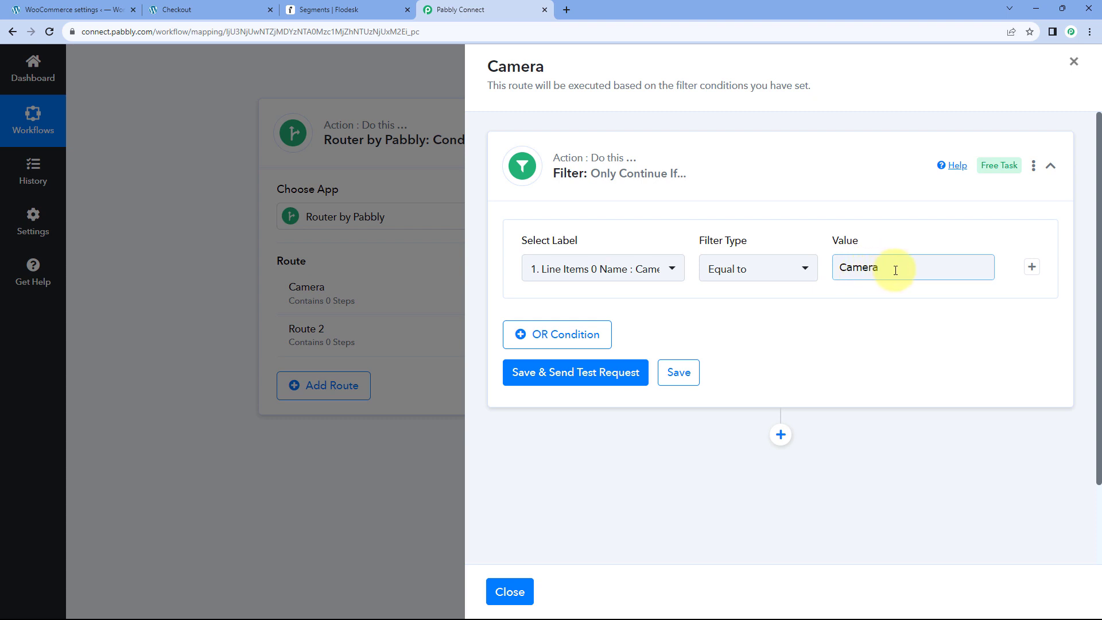
Save the filter and confirm the test returns 'Condition is true'.
click(571, 373)
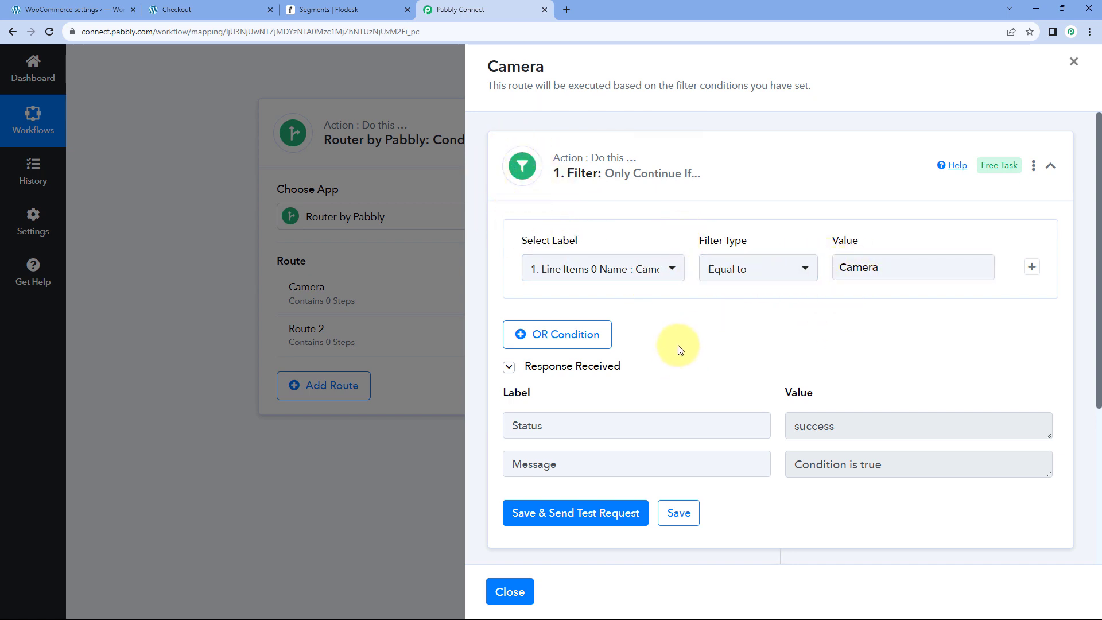
scroll(881, 373, down, 2)
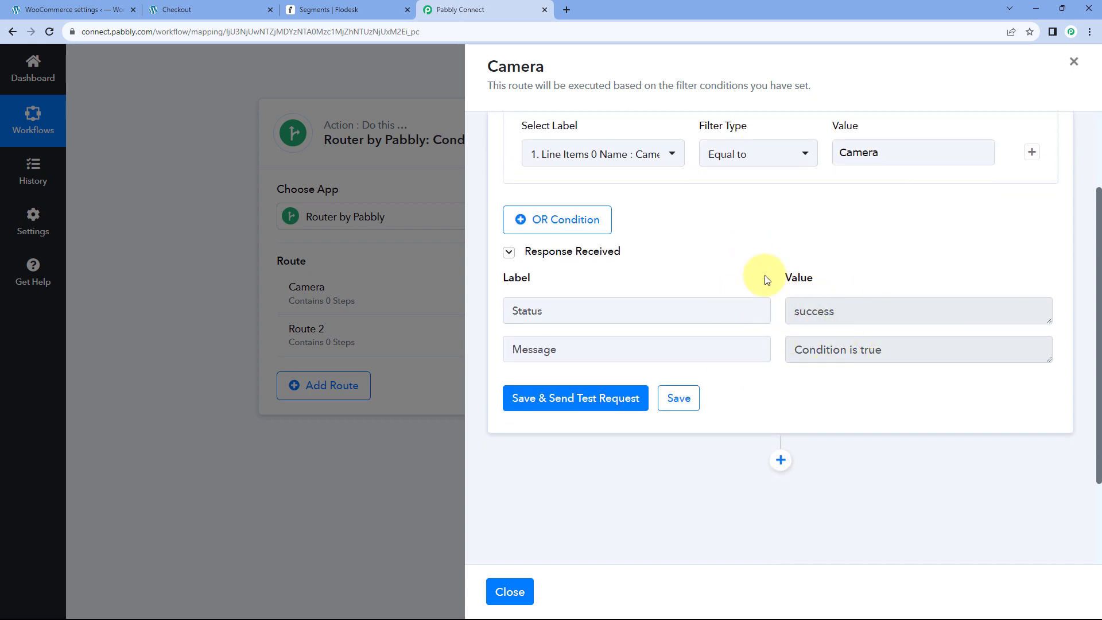
scroll(769, 278, down, 2)
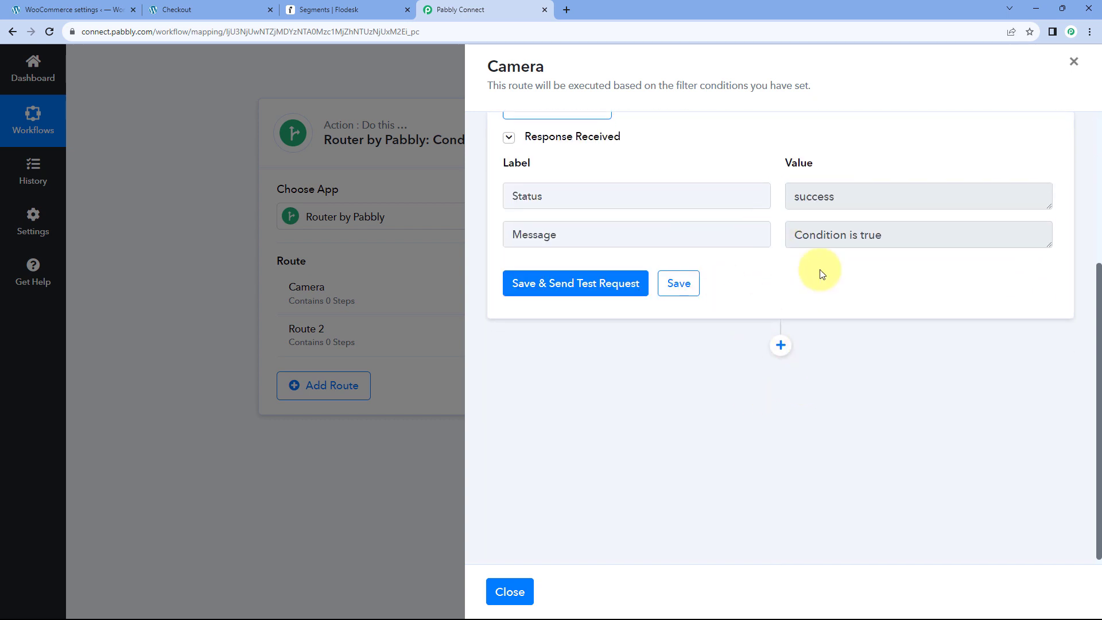
scroll(648, 140, up, 1)
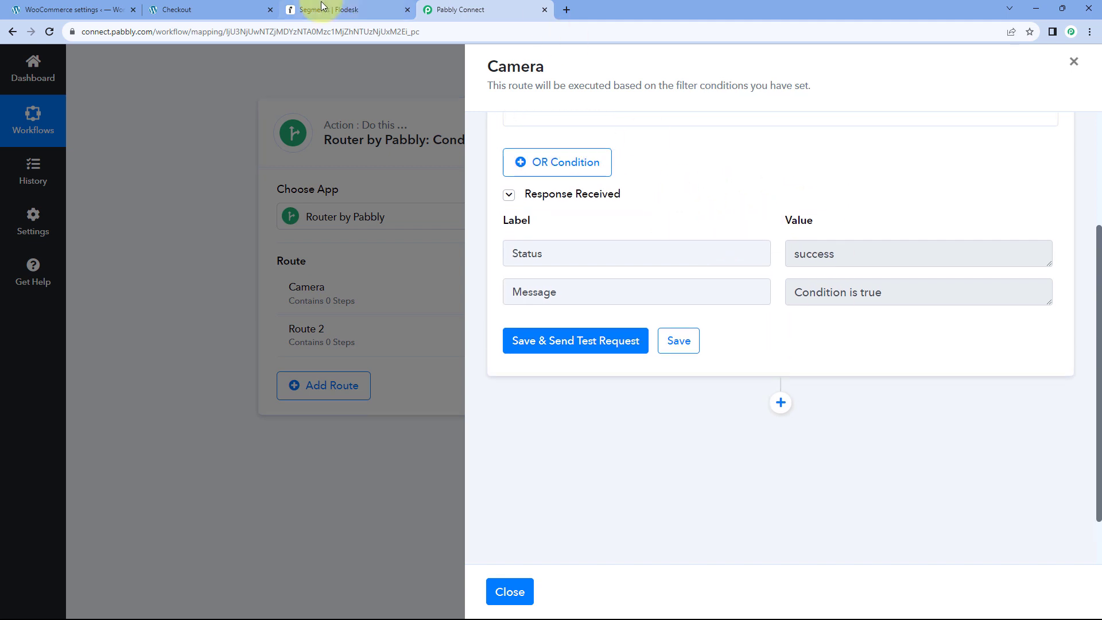
click(313, 9)
click(481, 6)
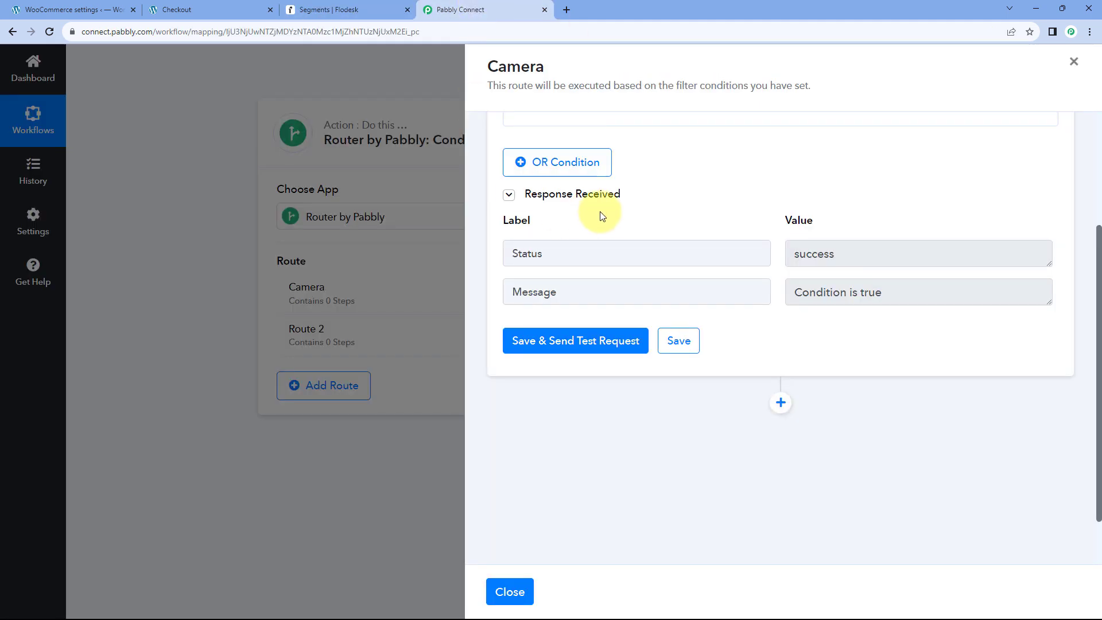
scroll(650, 216, up, 3)
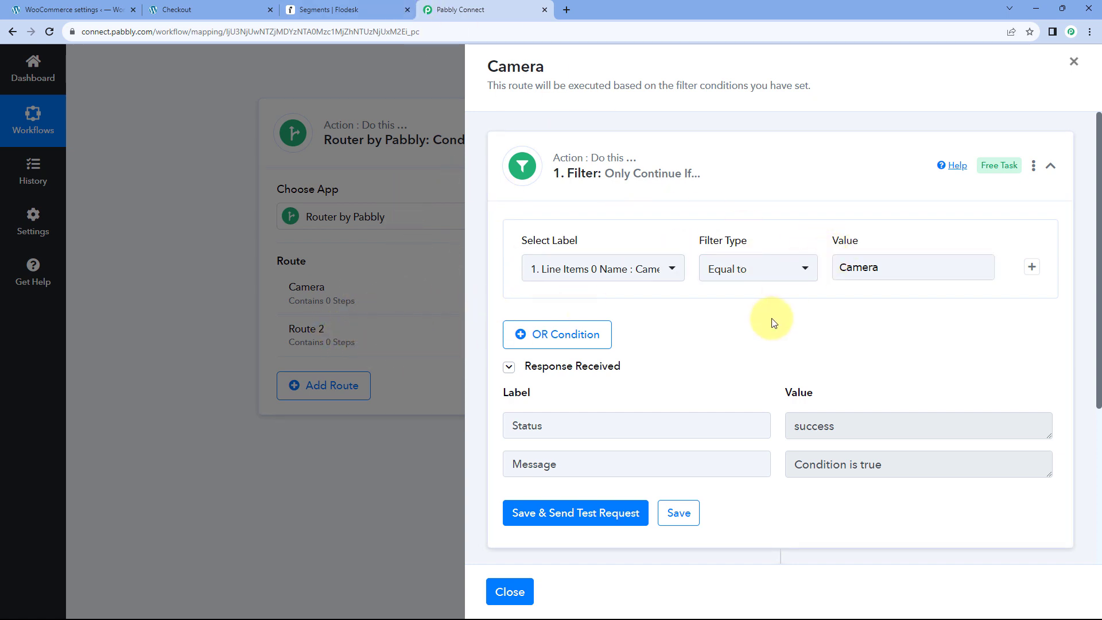
click(759, 174)
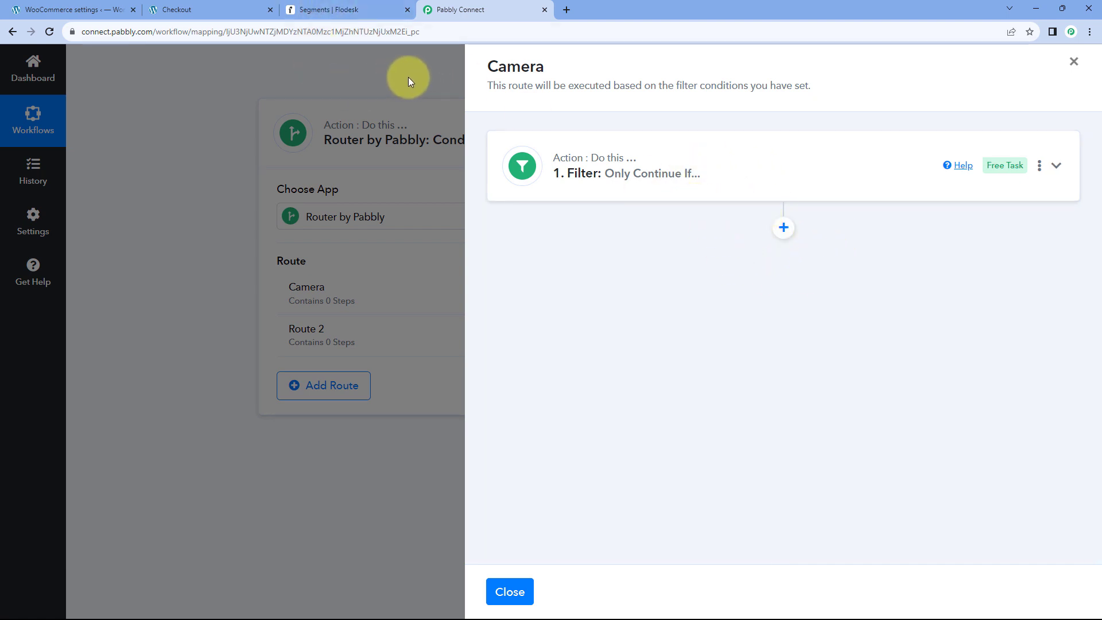
Add a Flodesk action step after the Camera route's filter.
click(348, 10)
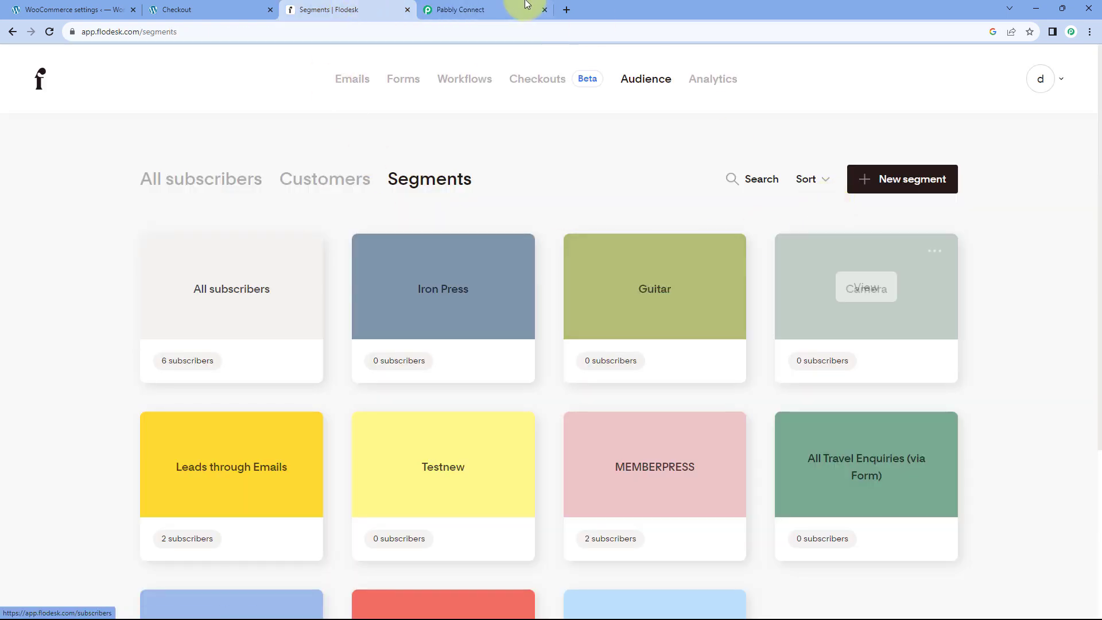
click(482, 10)
click(783, 227)
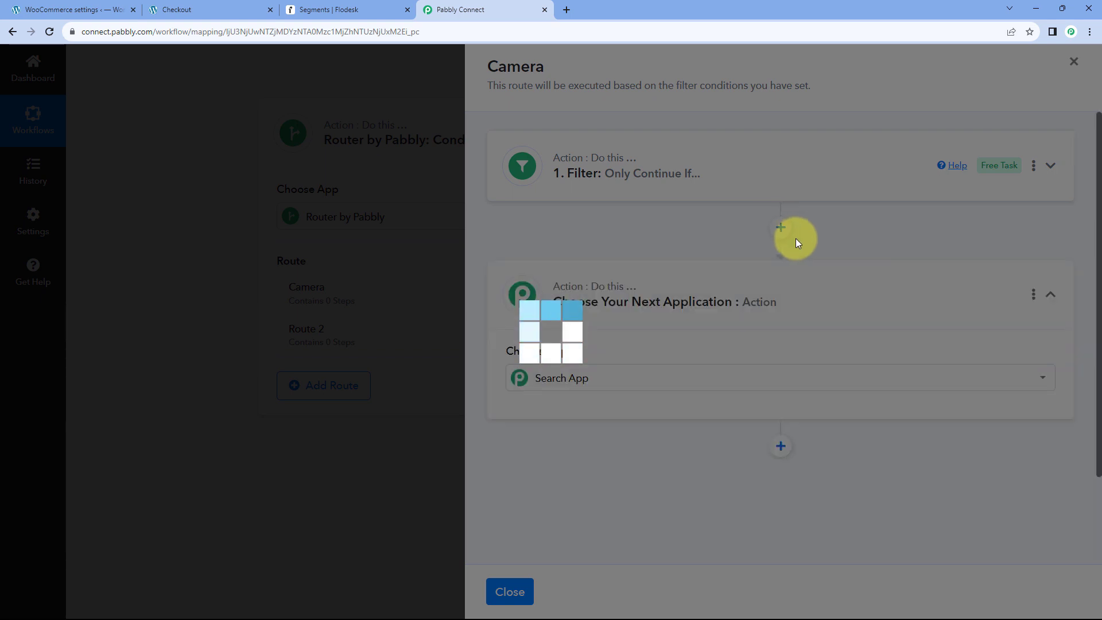
text(F)
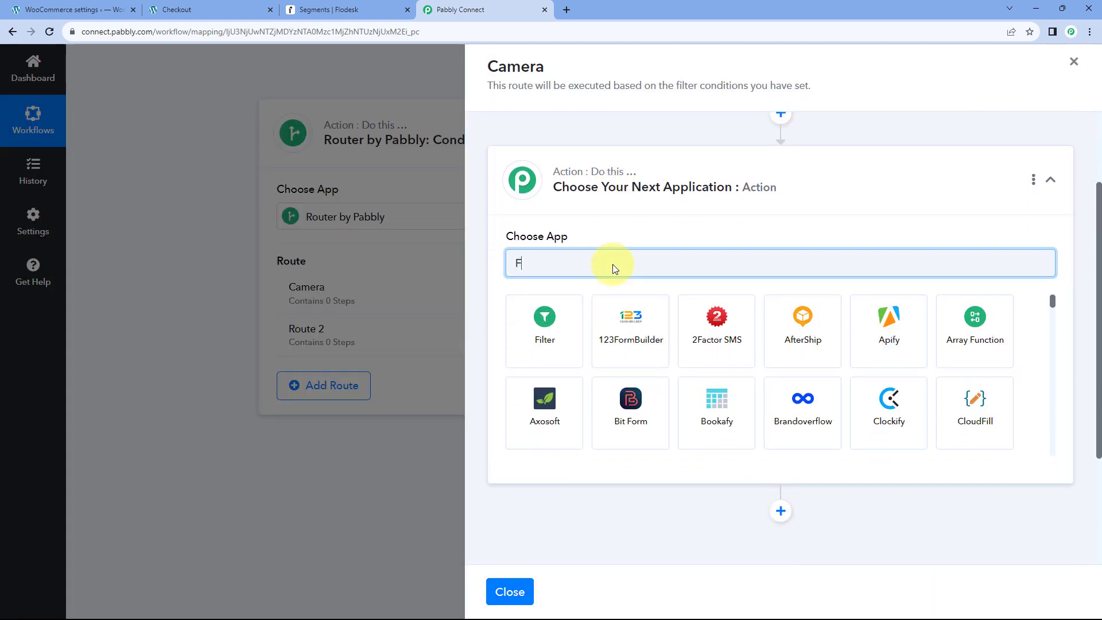
text(lodes)
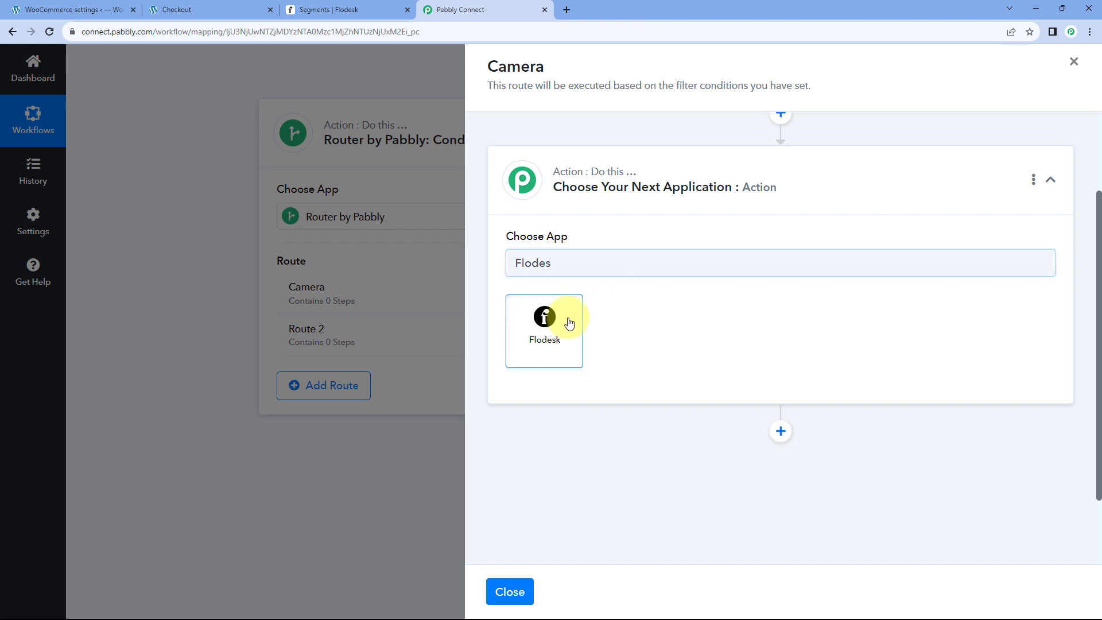
click(568, 322)
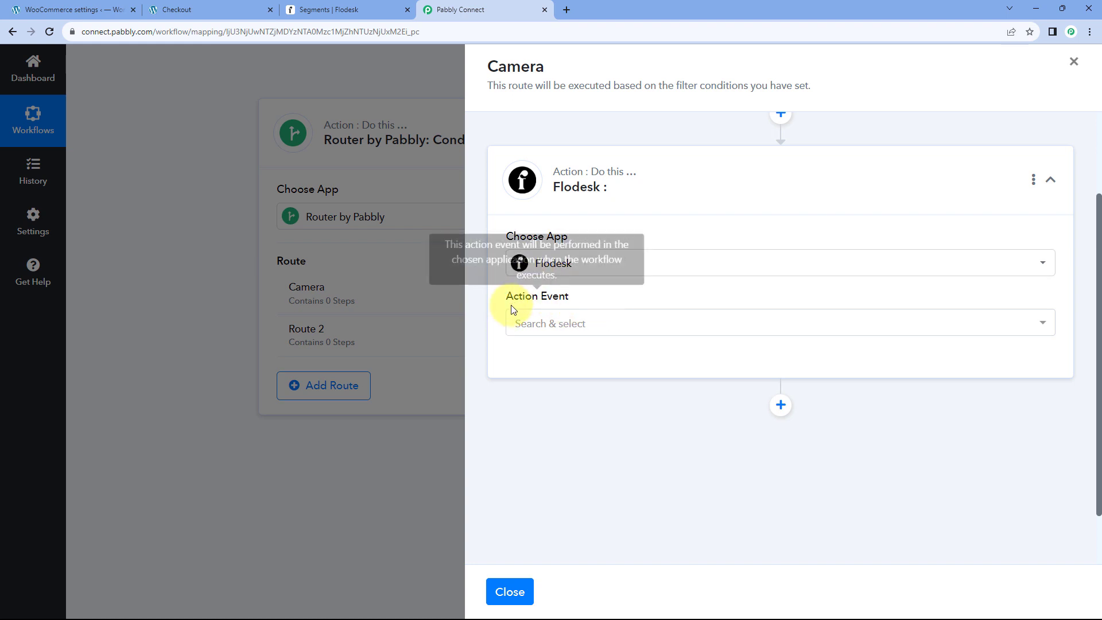
Choose 'Add Existing Subscriber to Segment' and connect the existing Flodesk account.
click(630, 323)
scroll(586, 423, up, 3)
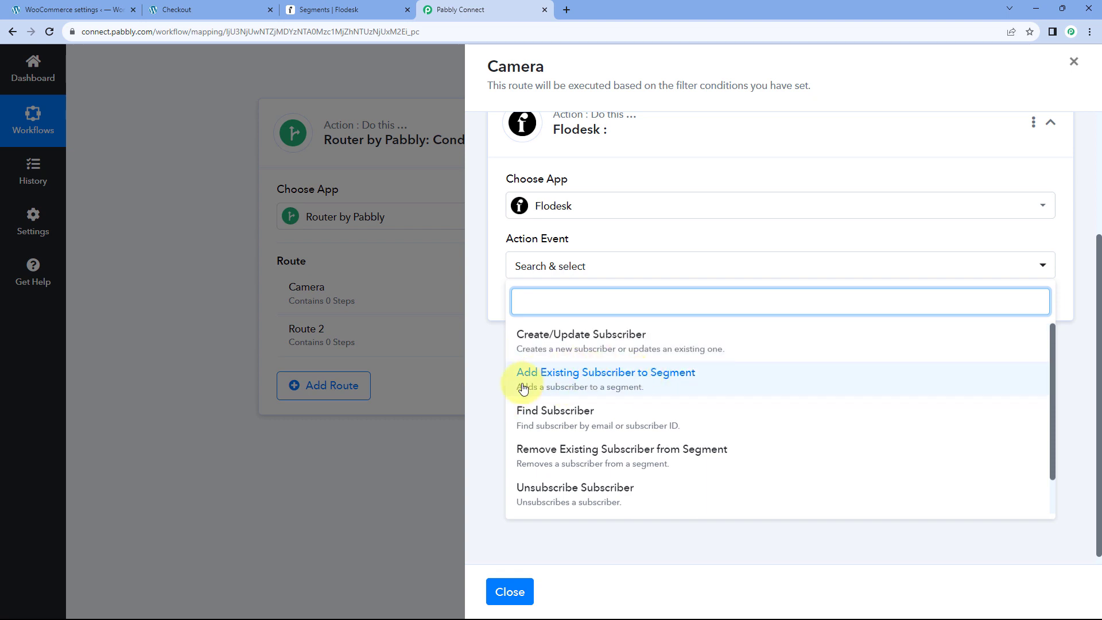
click(632, 379)
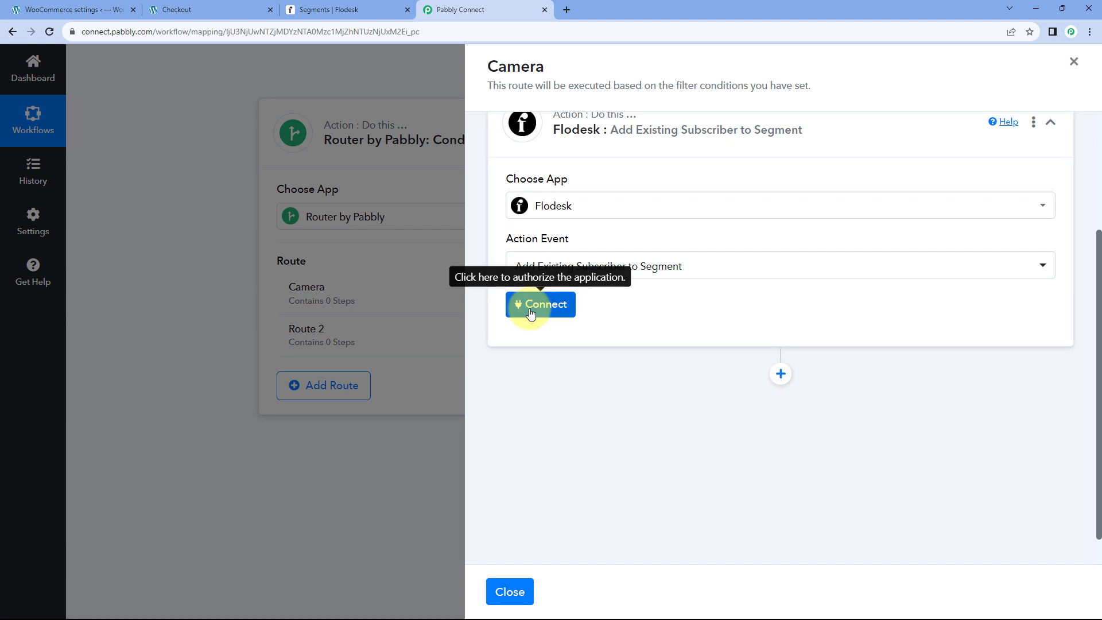
click(530, 311)
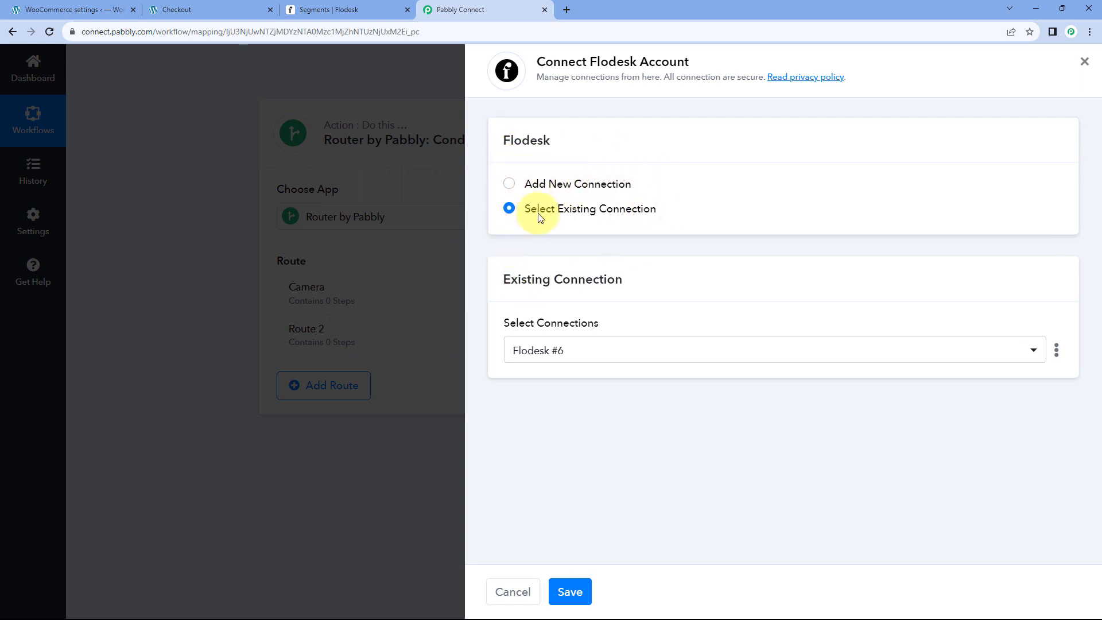
click(577, 585)
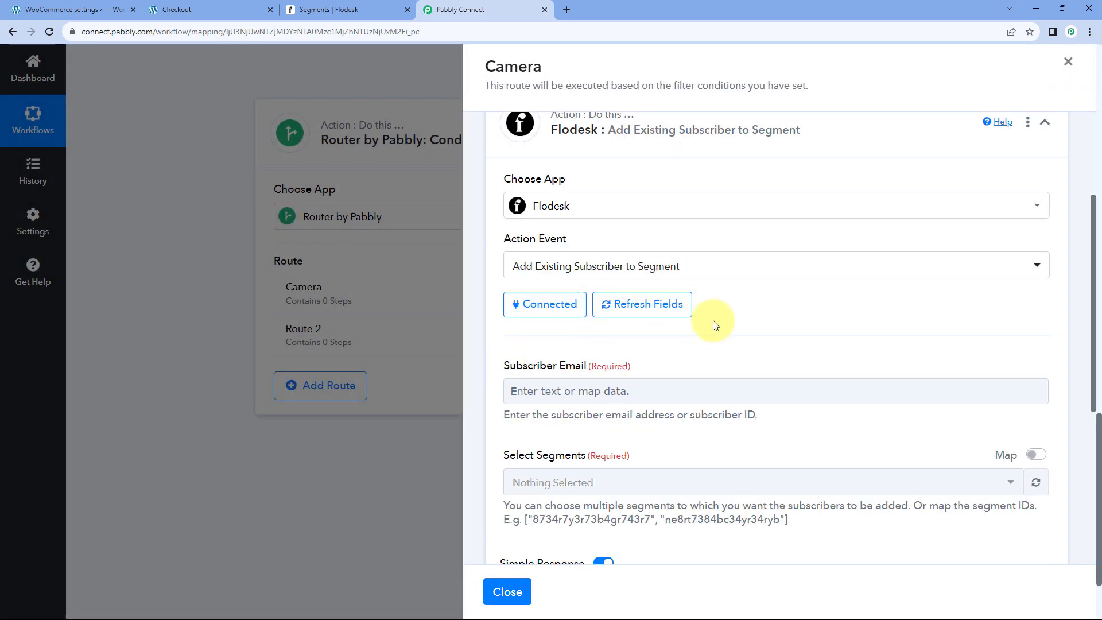
Map Subscriber Email to '2. Email' from the Flodesk Create/Update Subscriber step.
scroll(715, 321, down, 1)
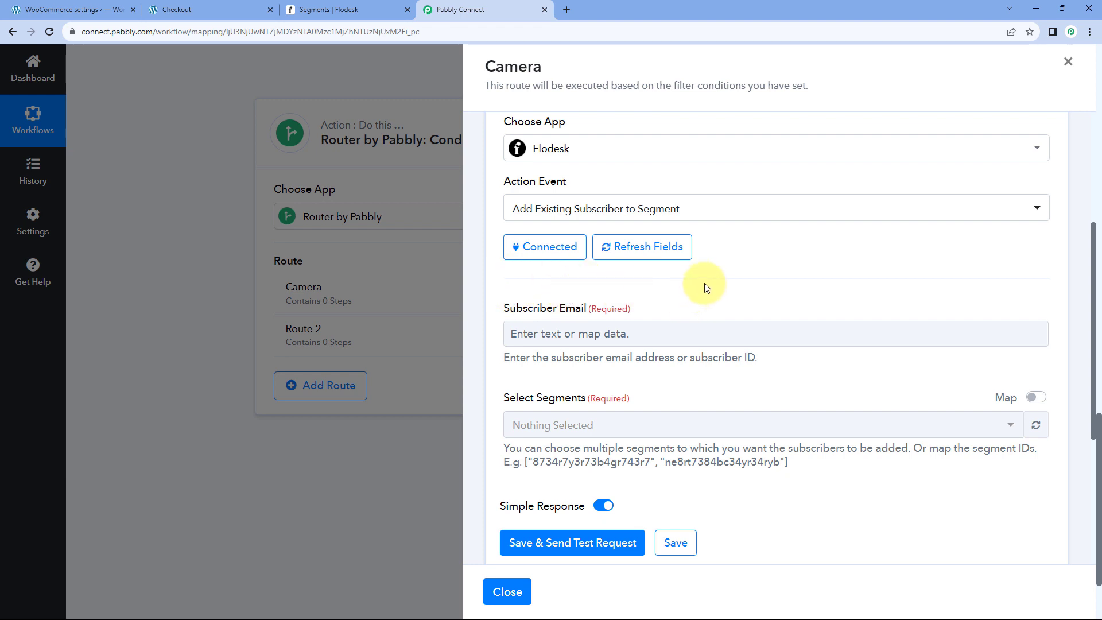
scroll(706, 289, down, 2)
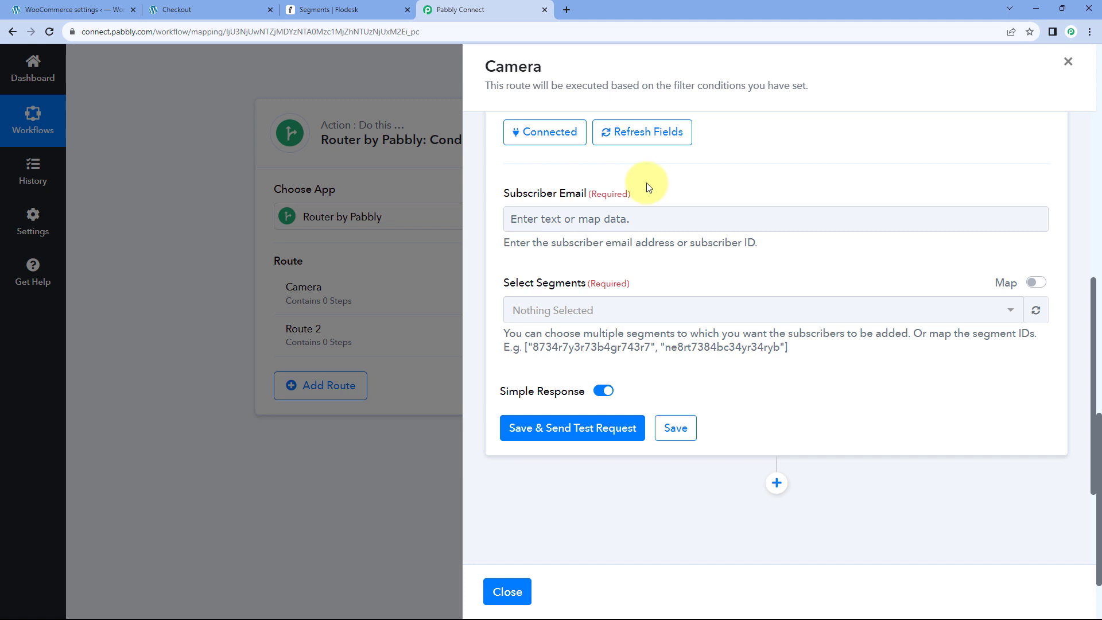
click(601, 219)
click(574, 216)
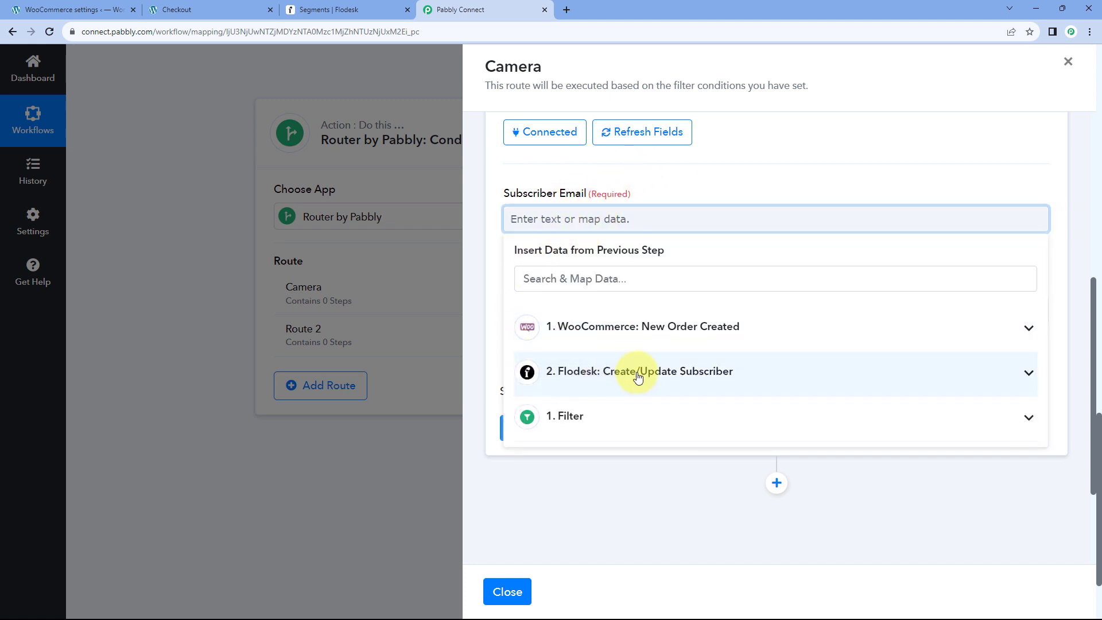
click(594, 371)
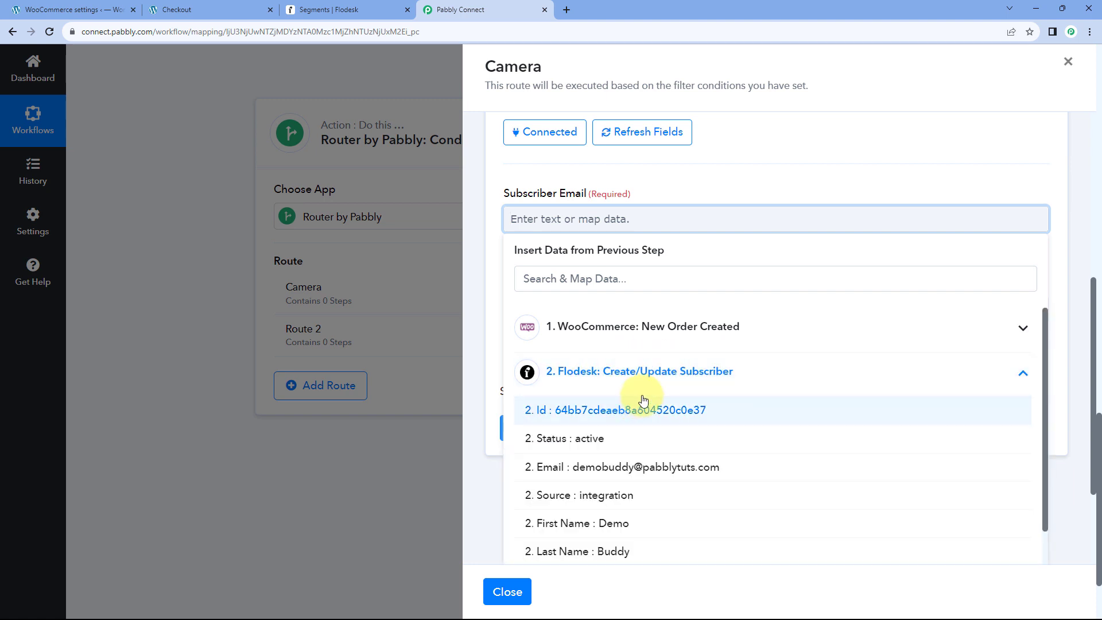
scroll(643, 390, down, 1)
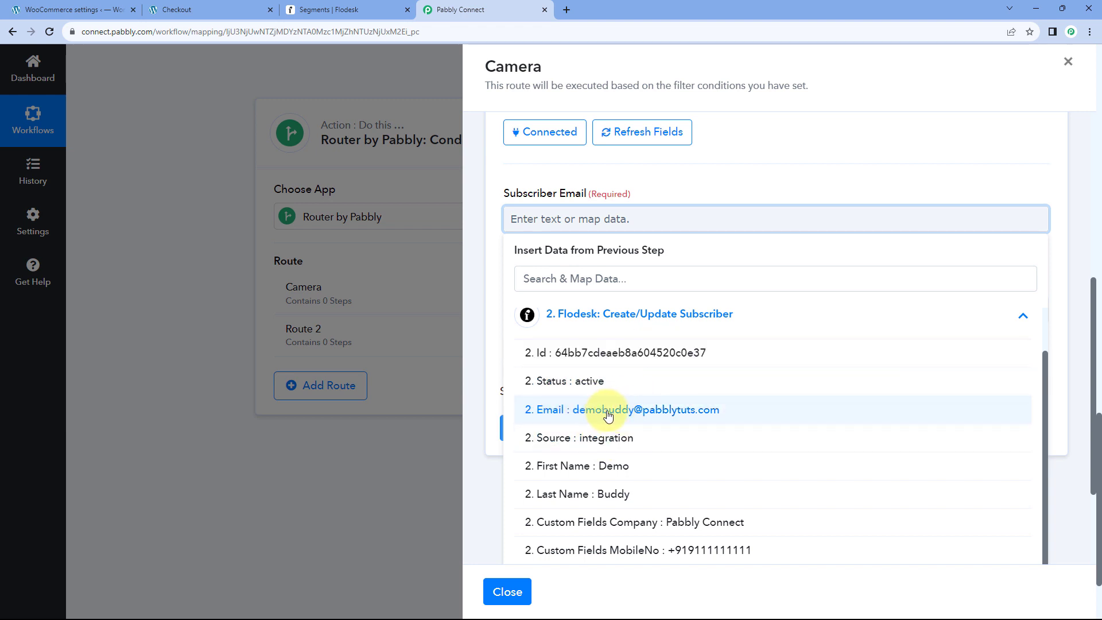
click(608, 411)
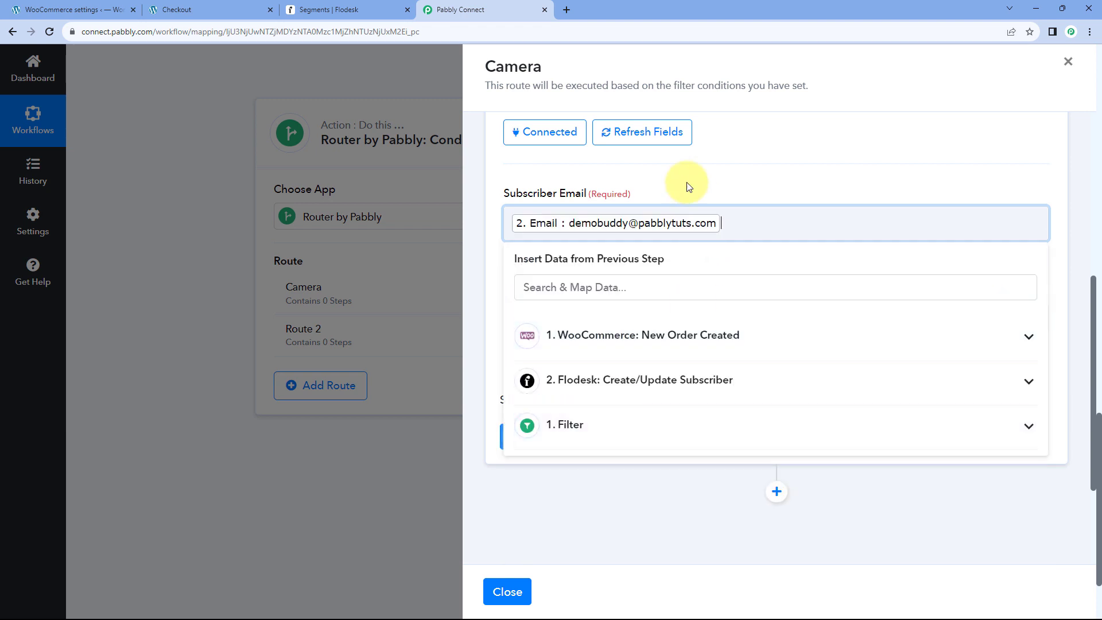
click(680, 183)
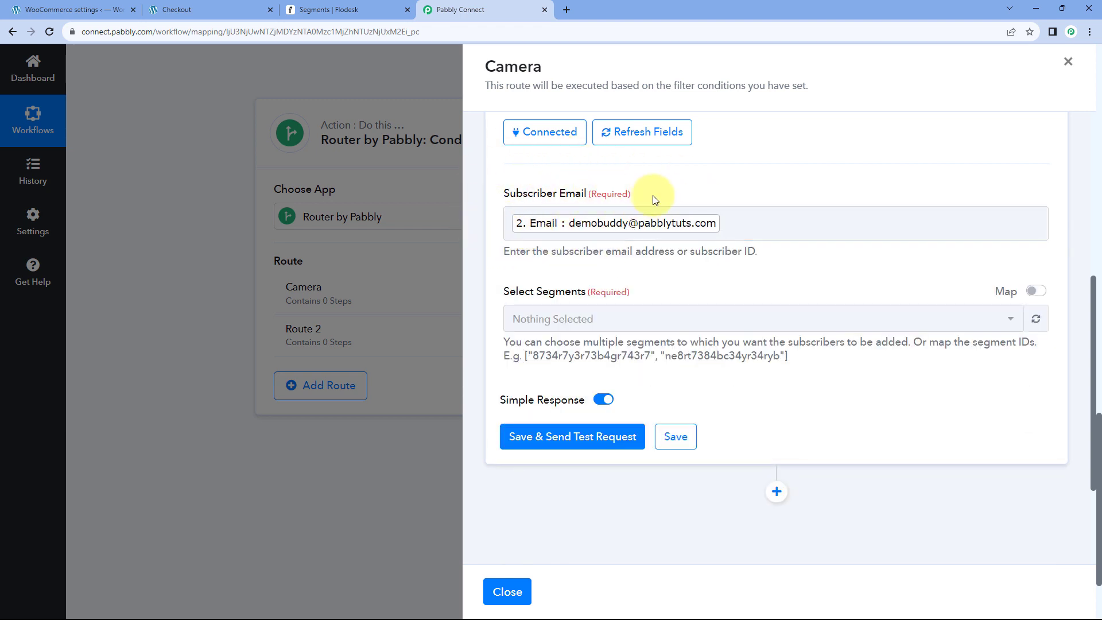
Select the Camera segment, then save and send a test request.
scroll(657, 181, down, 1)
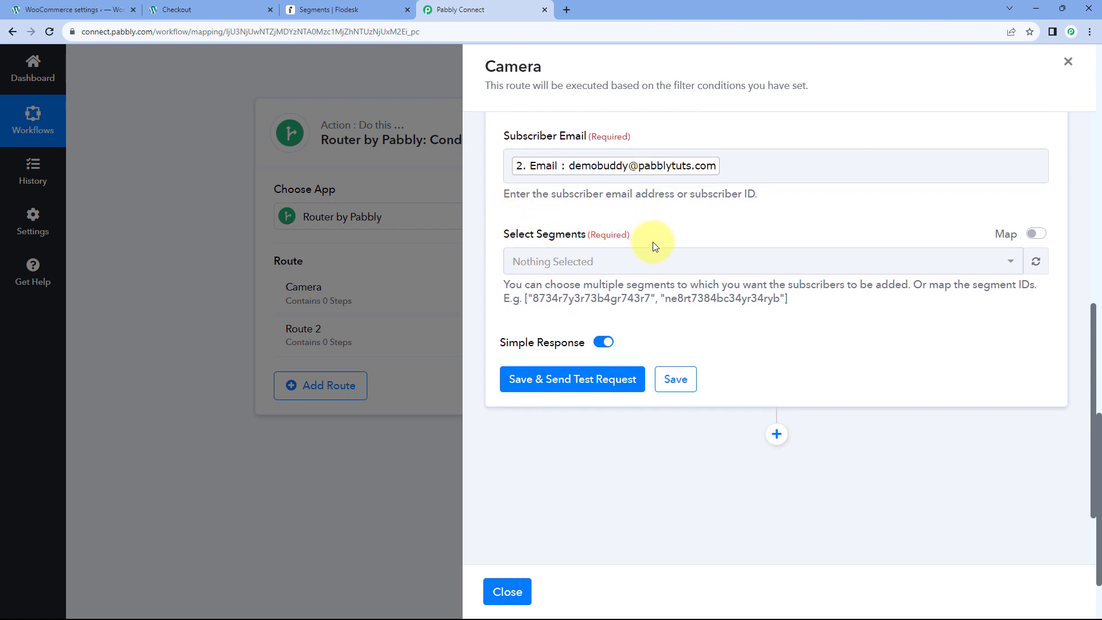
click(714, 263)
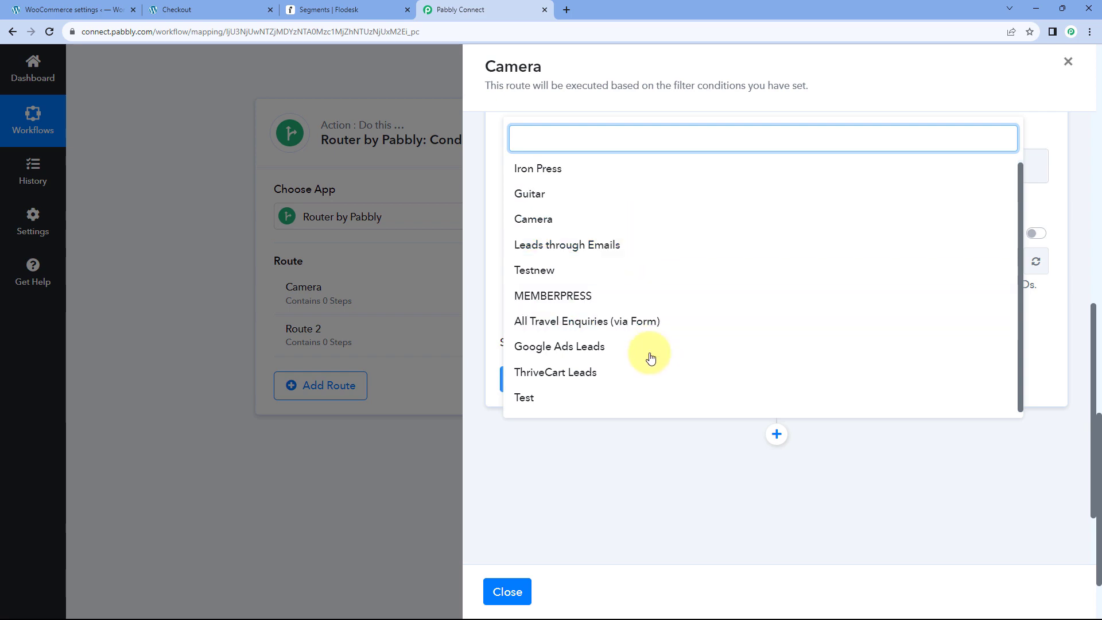
scroll(647, 350, up, 1)
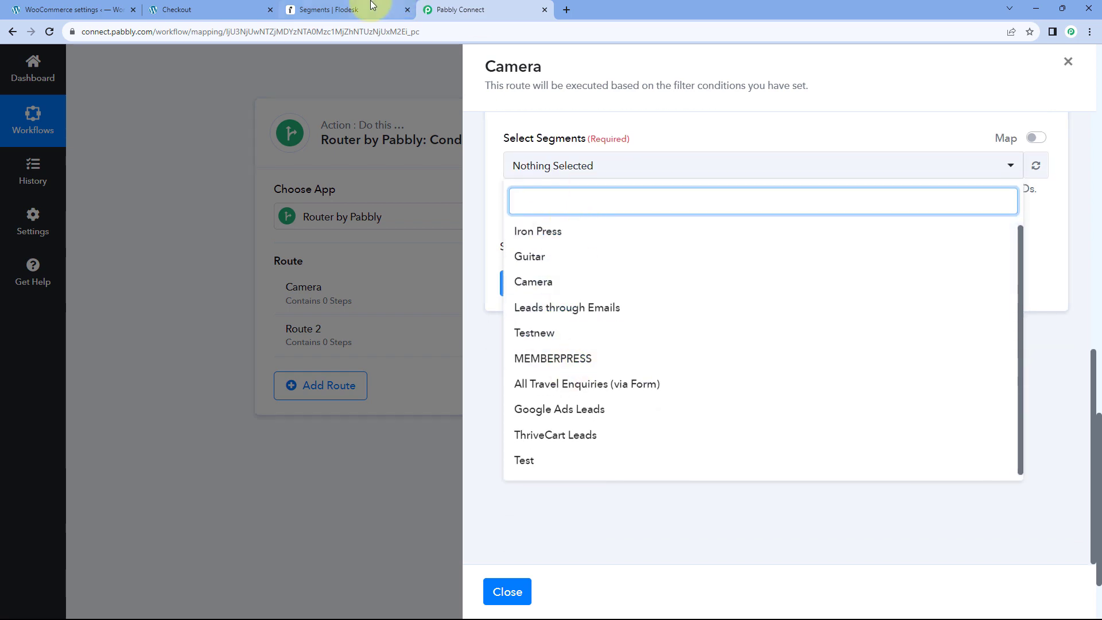
click(374, 8)
scroll(377, 223, down, 3)
scroll(485, 191, up, 3)
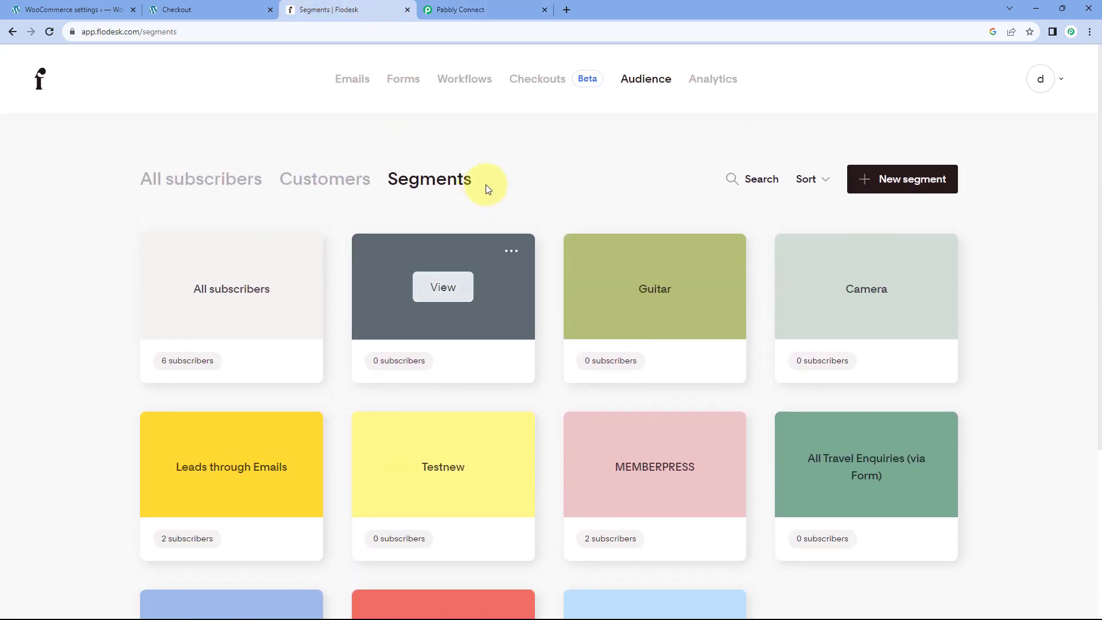
click(479, 9)
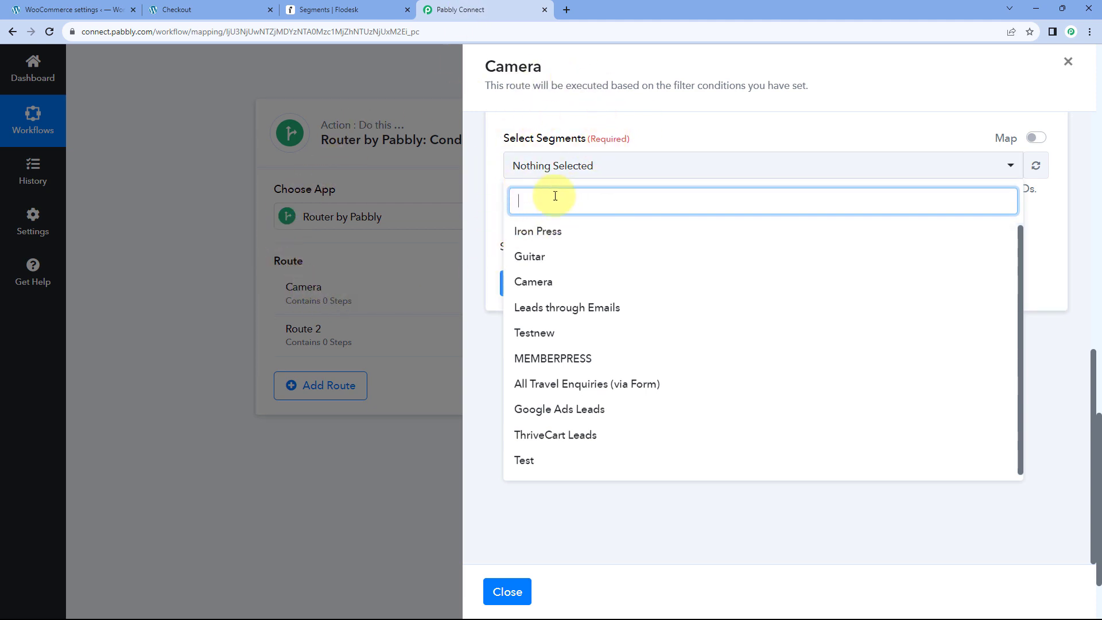
click(549, 288)
click(491, 184)
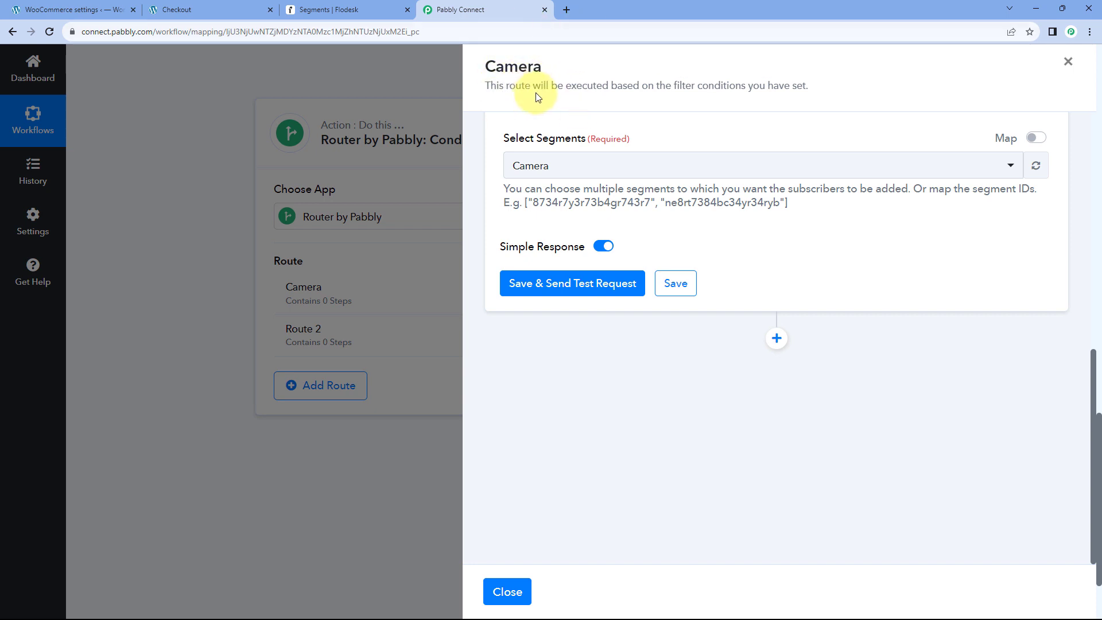
scroll(625, 178, up, 2)
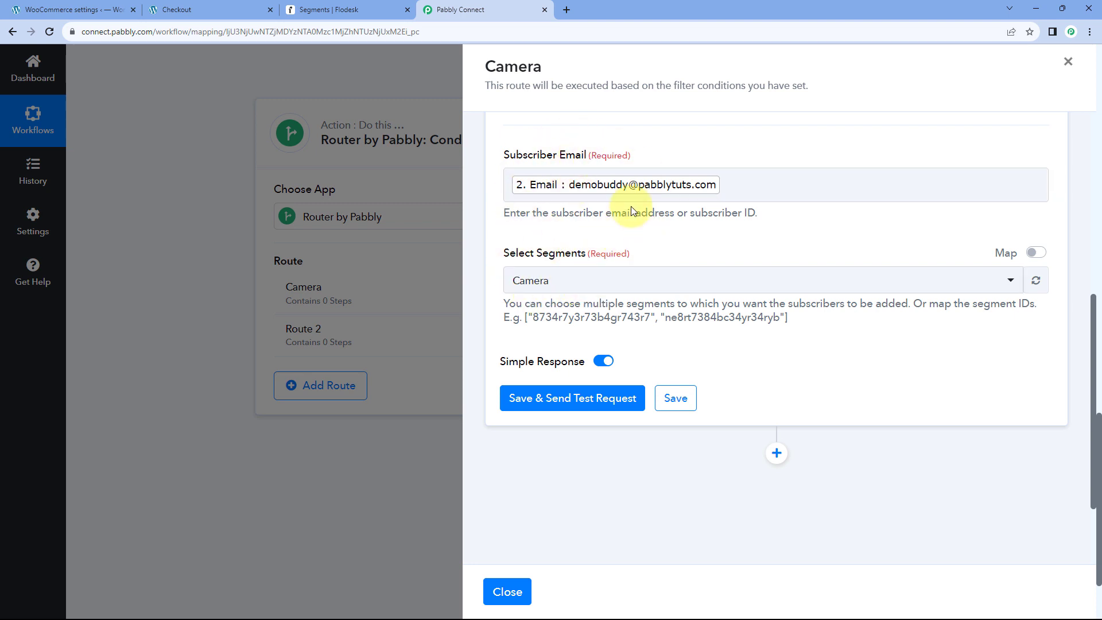
click(570, 404)
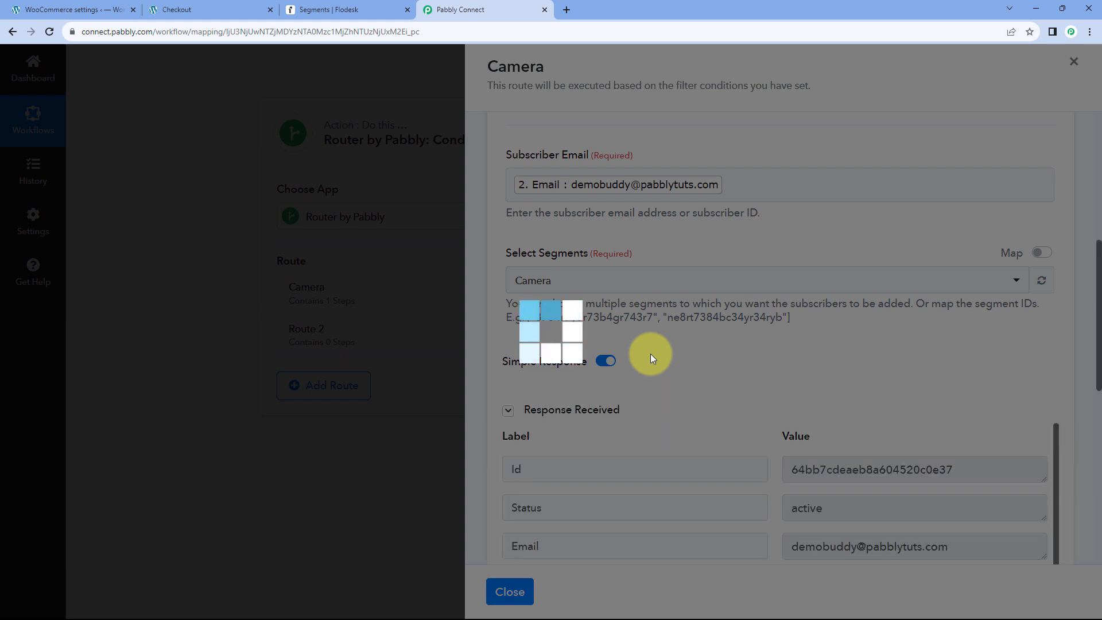
Review the test response's Id, active Status, Email and segment fields.
scroll(739, 392, down, 3)
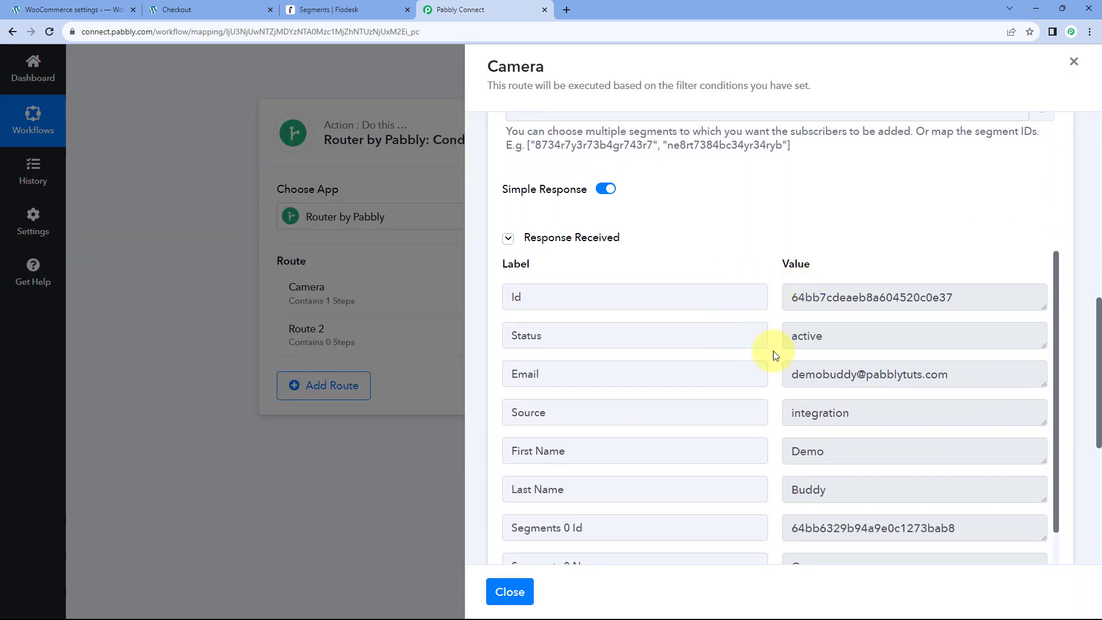
scroll(770, 360, down, 2)
scroll(771, 359, up, 1)
scroll(771, 359, up, 1)
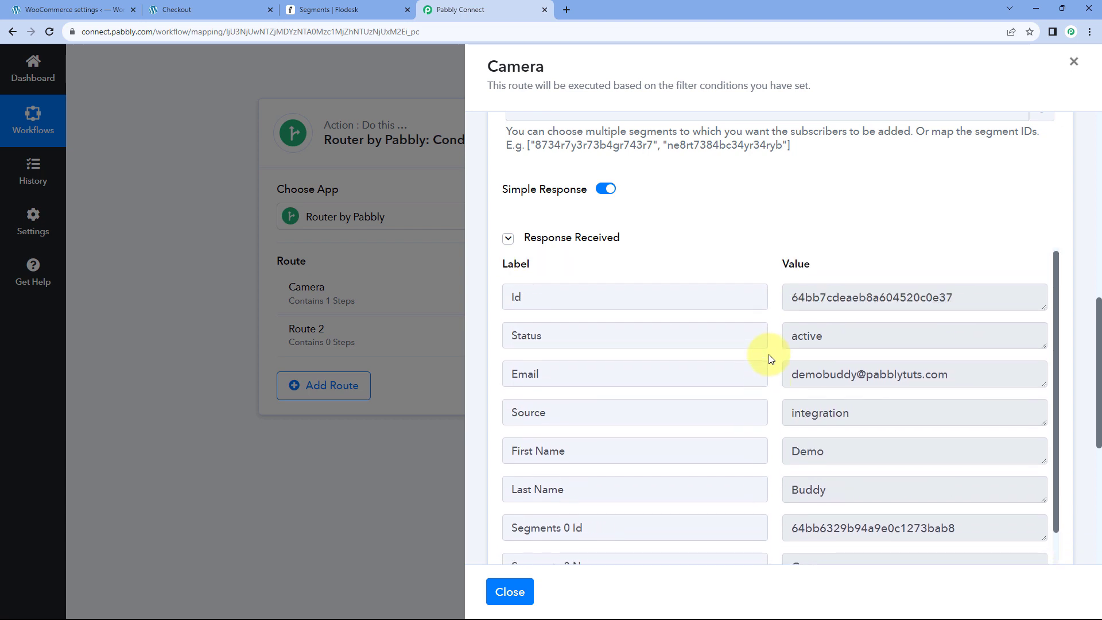
scroll(766, 359, up, 3)
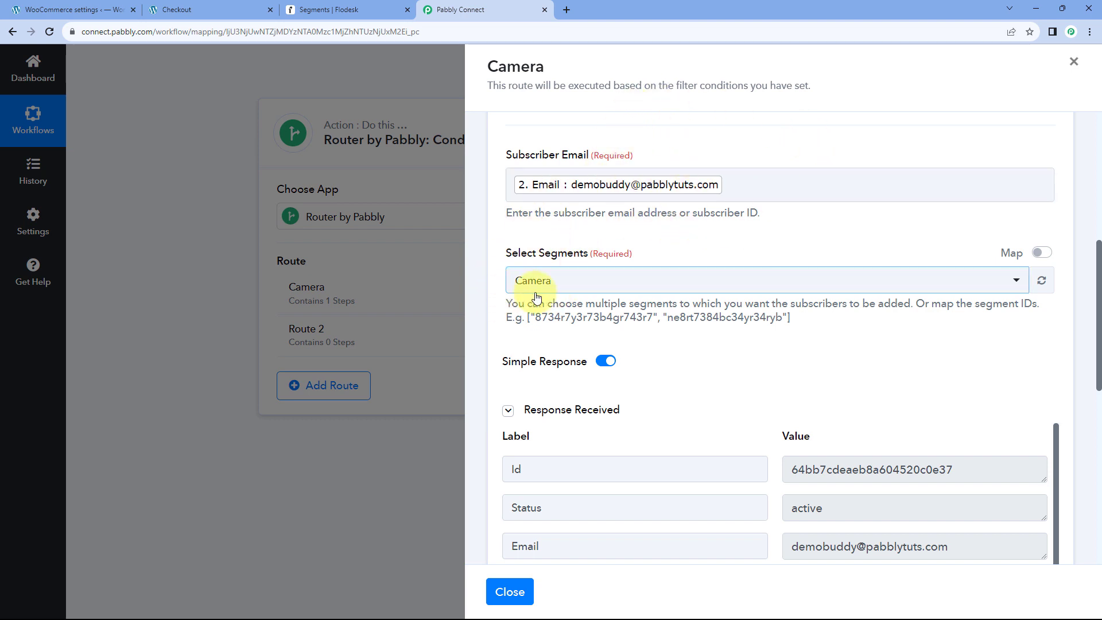
Open Flodesk's Camera segment and confirm the new subscriber is listed.
click(356, 5)
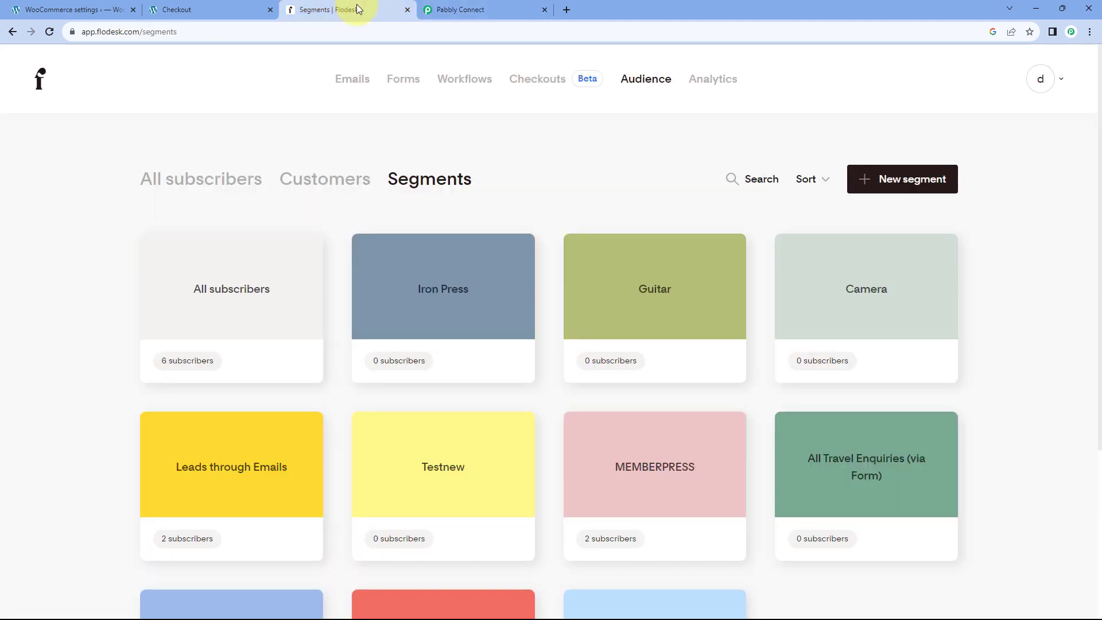
click(874, 292)
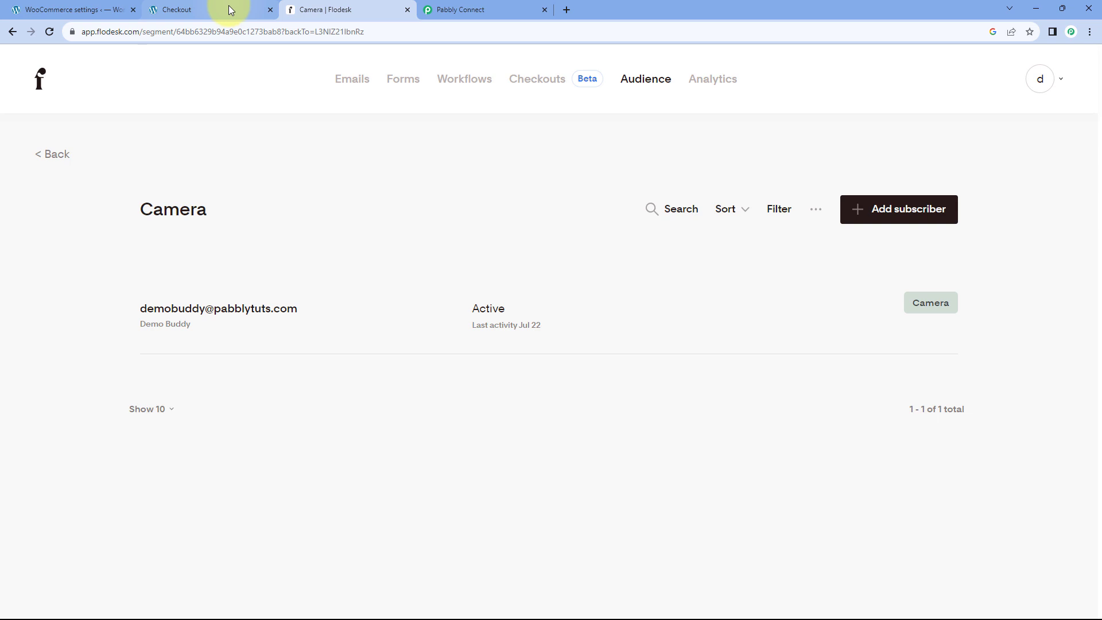
click(228, 6)
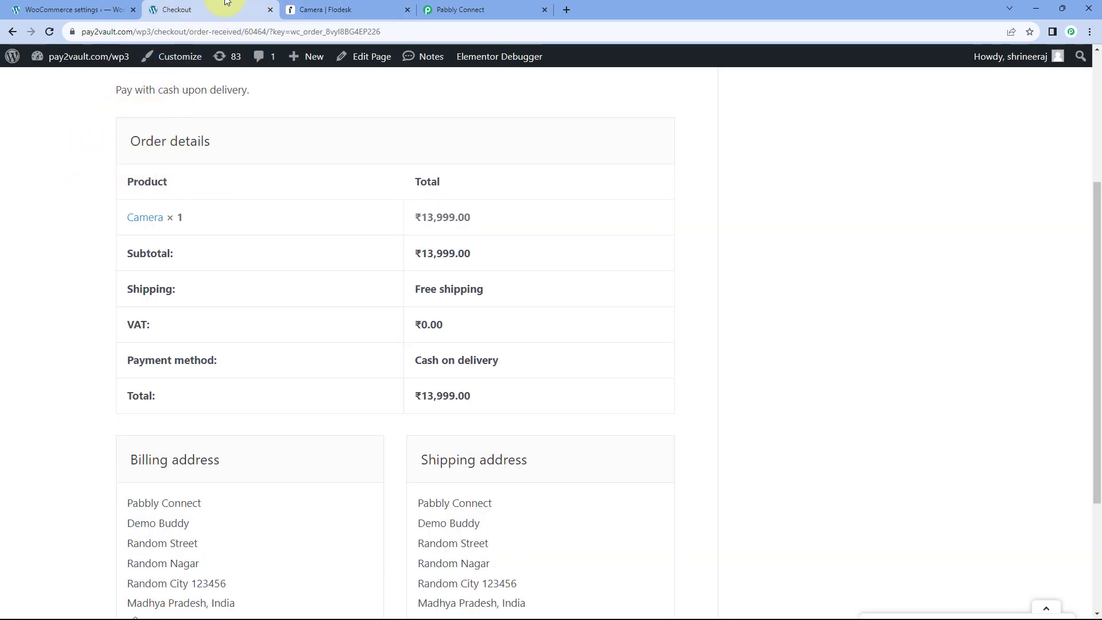
click(332, 10)
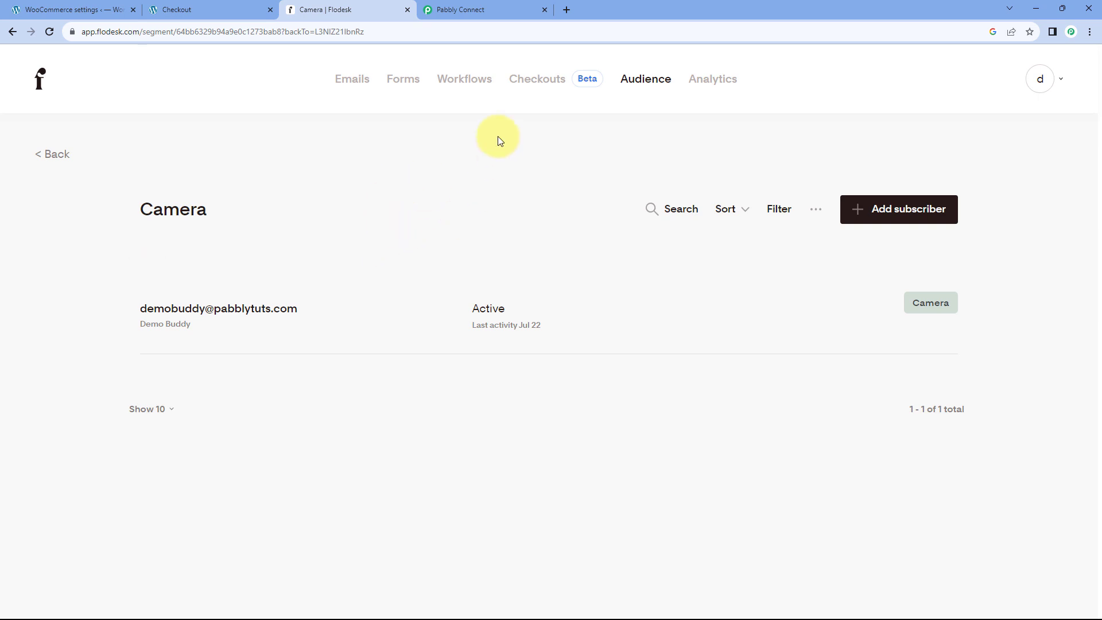
Show Flodesk's workflows list with 'New Order - Camera' marked Published.
click(465, 80)
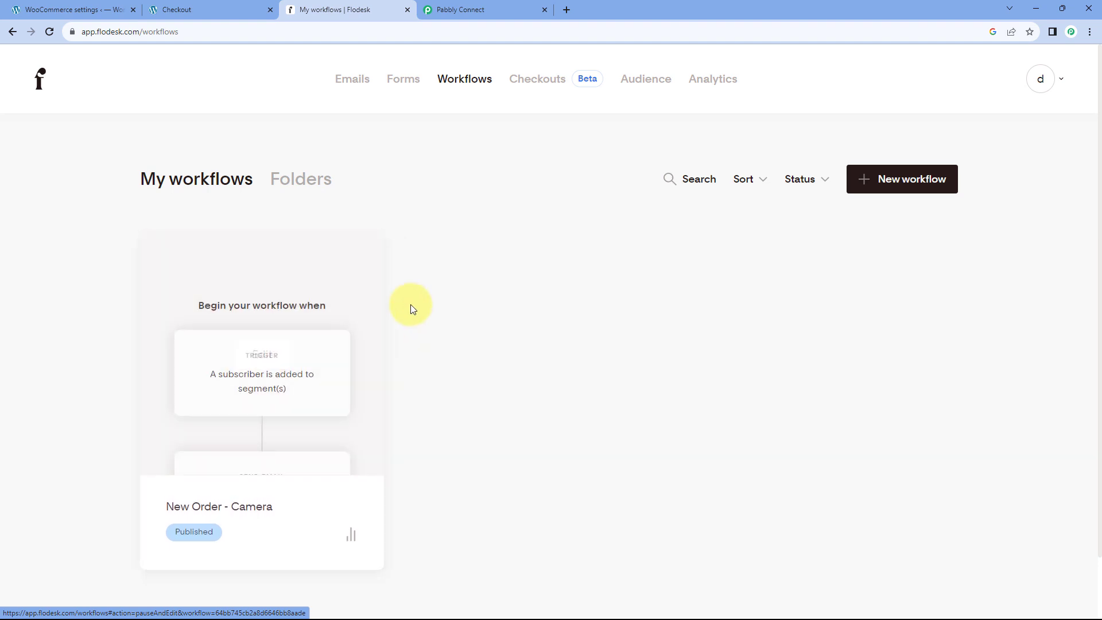
mouse_move(334, 308)
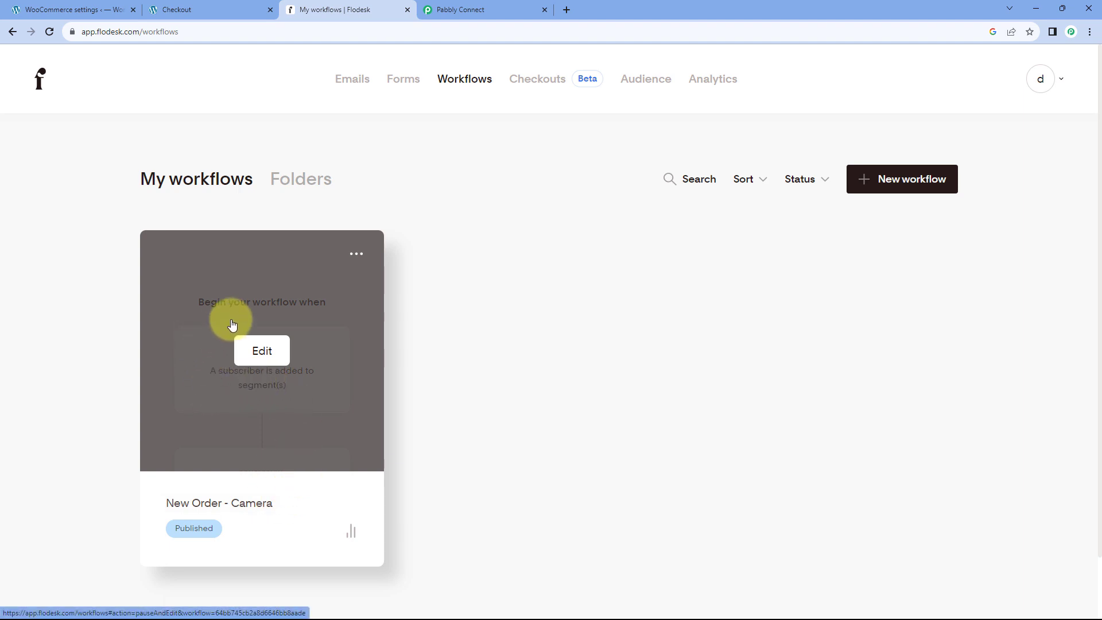
click(464, 10)
click(228, 7)
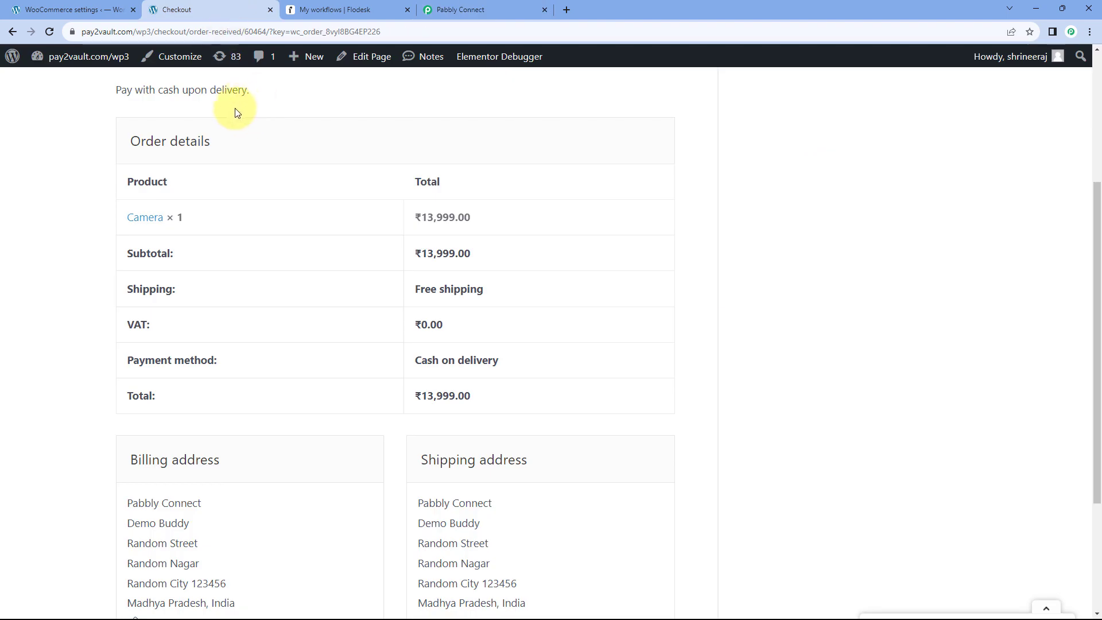
click(326, 5)
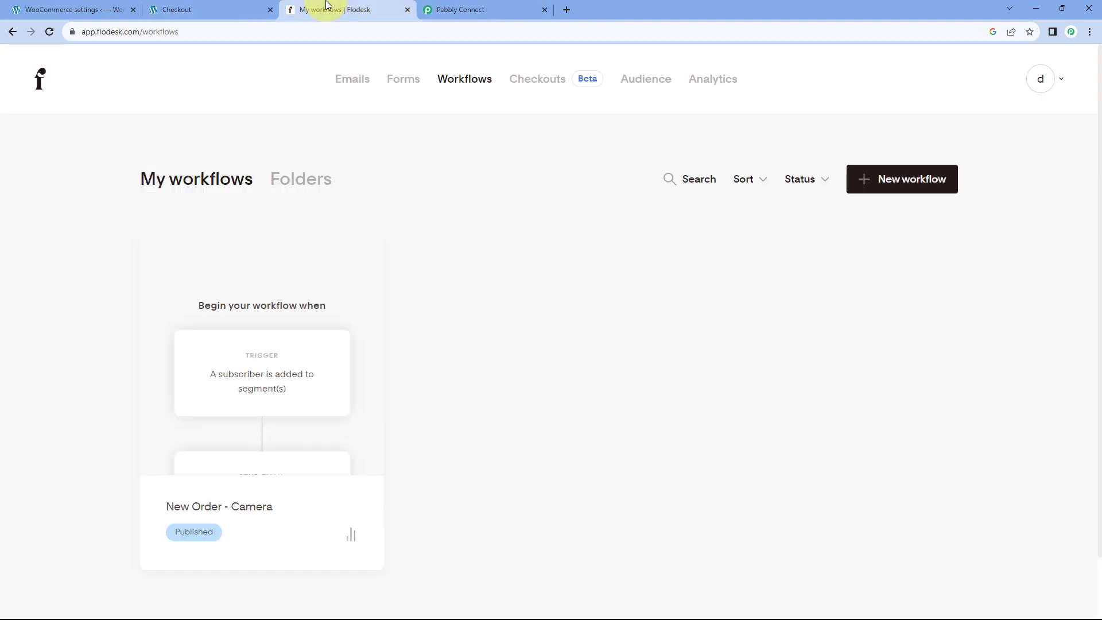
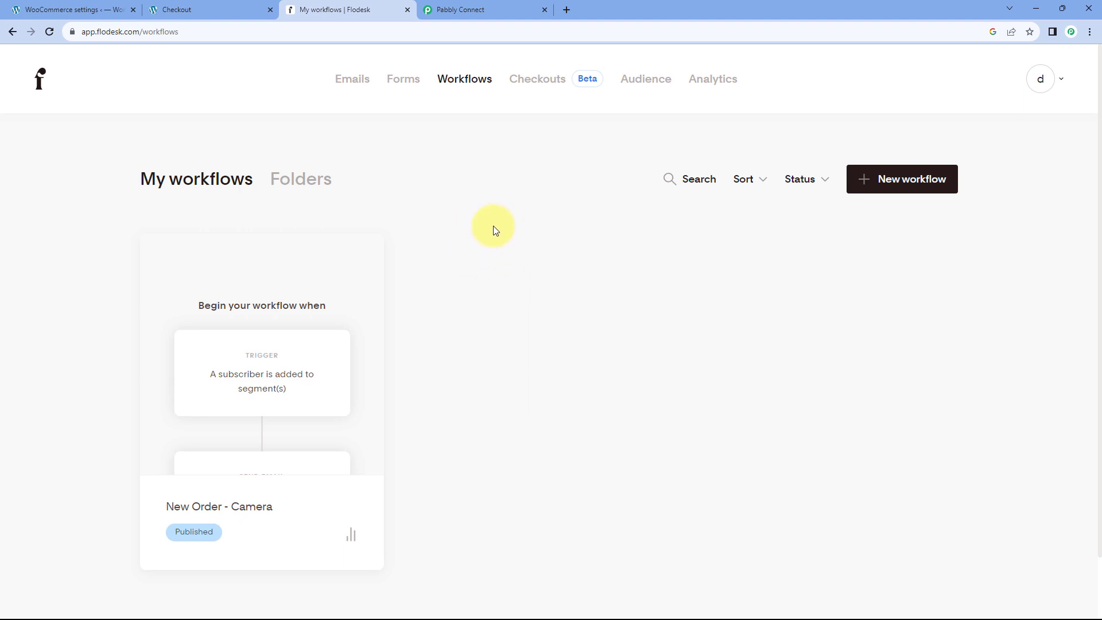
Open Gmail in a new browser tab to find the 'Order Confirmation' email.
click(569, 8)
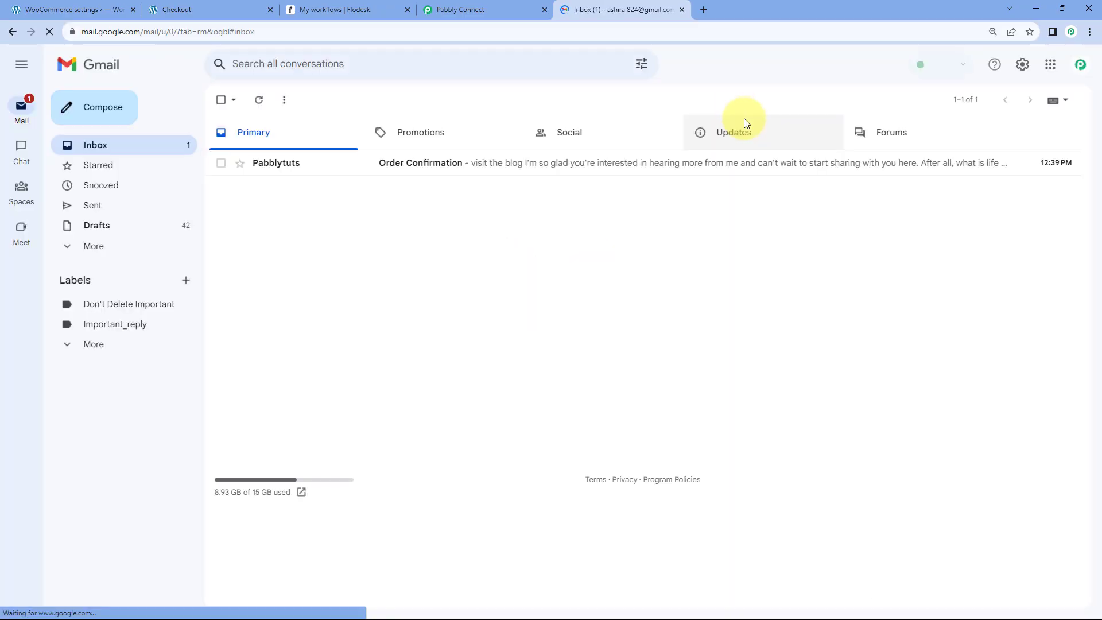
Read the 'Thank you for buying Camera' email, compare it with the store order, and check sender details.
click(403, 191)
scroll(423, 253, down, 3)
scroll(431, 256, up, 2)
scroll(431, 255, up, 1)
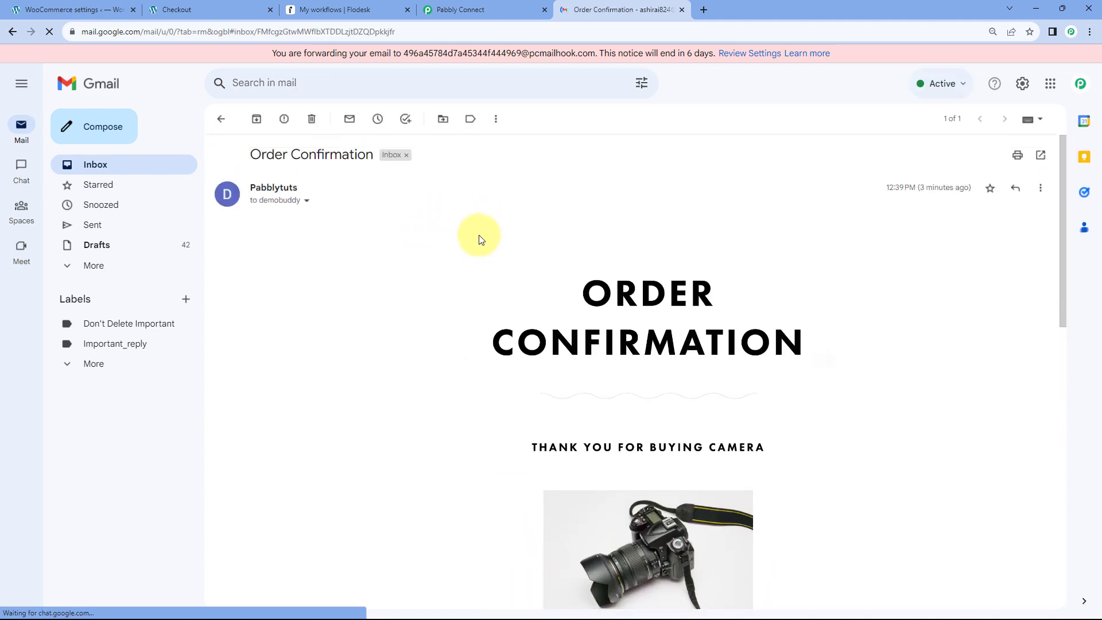
click(233, 6)
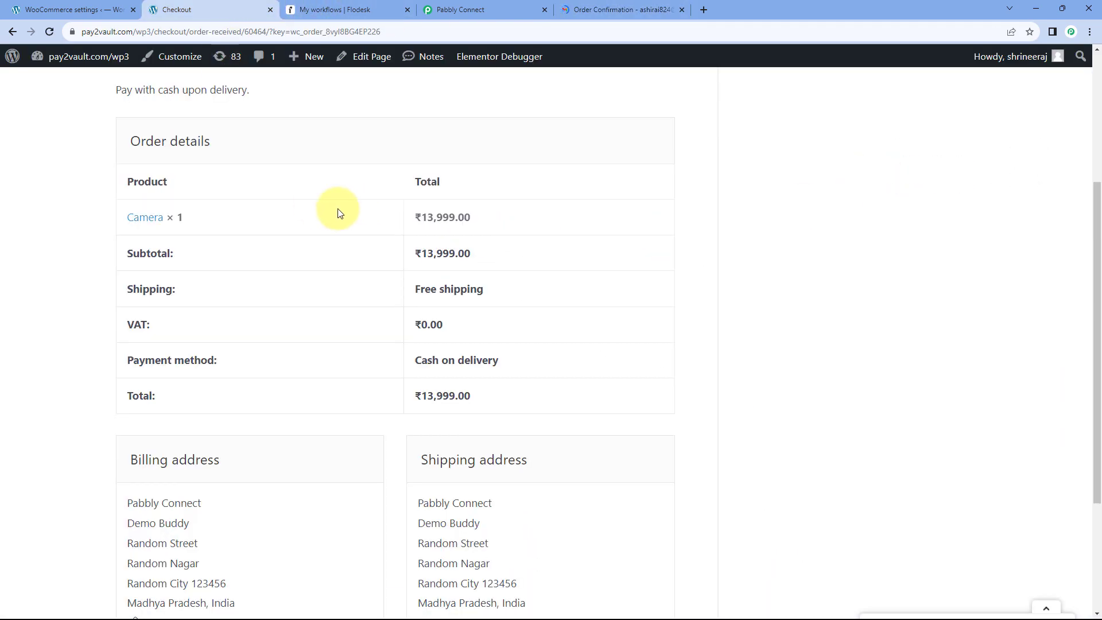
click(597, 9)
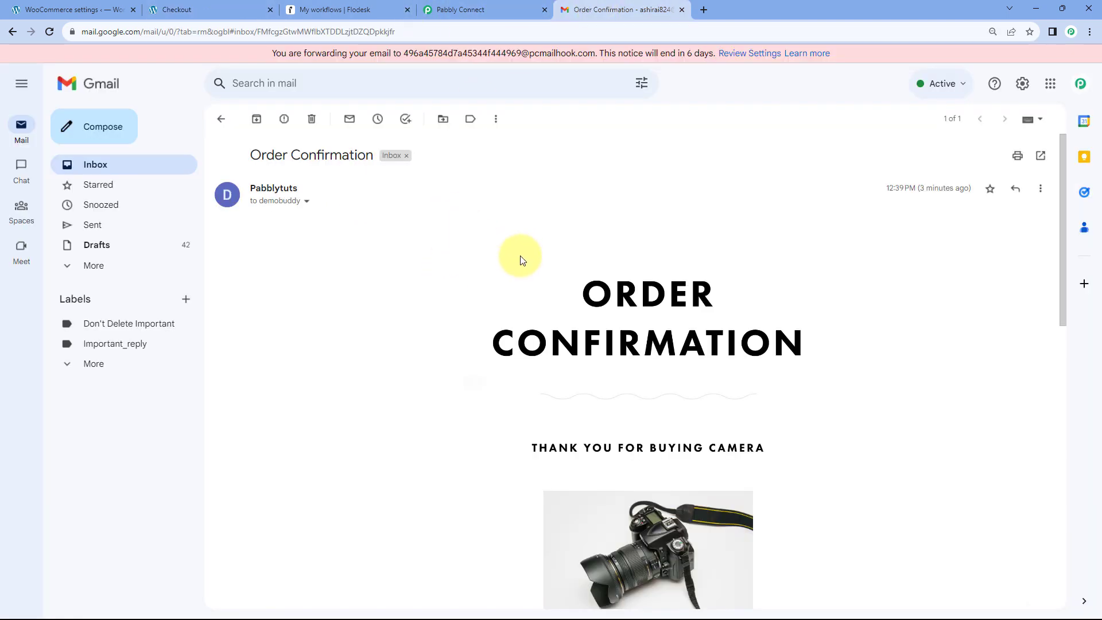
click(307, 204)
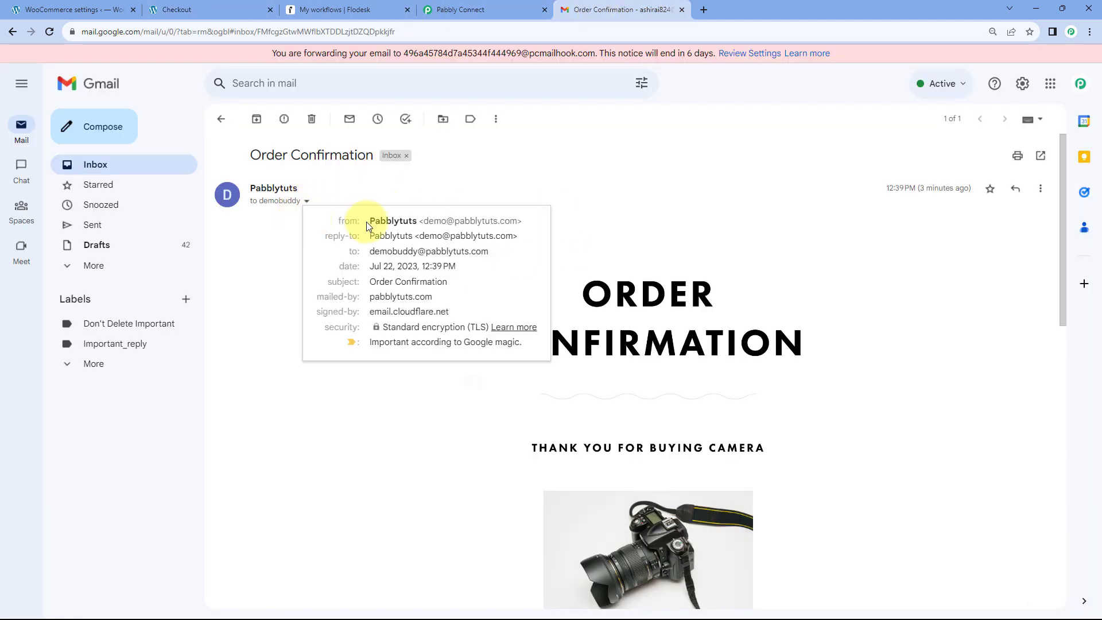
click(504, 161)
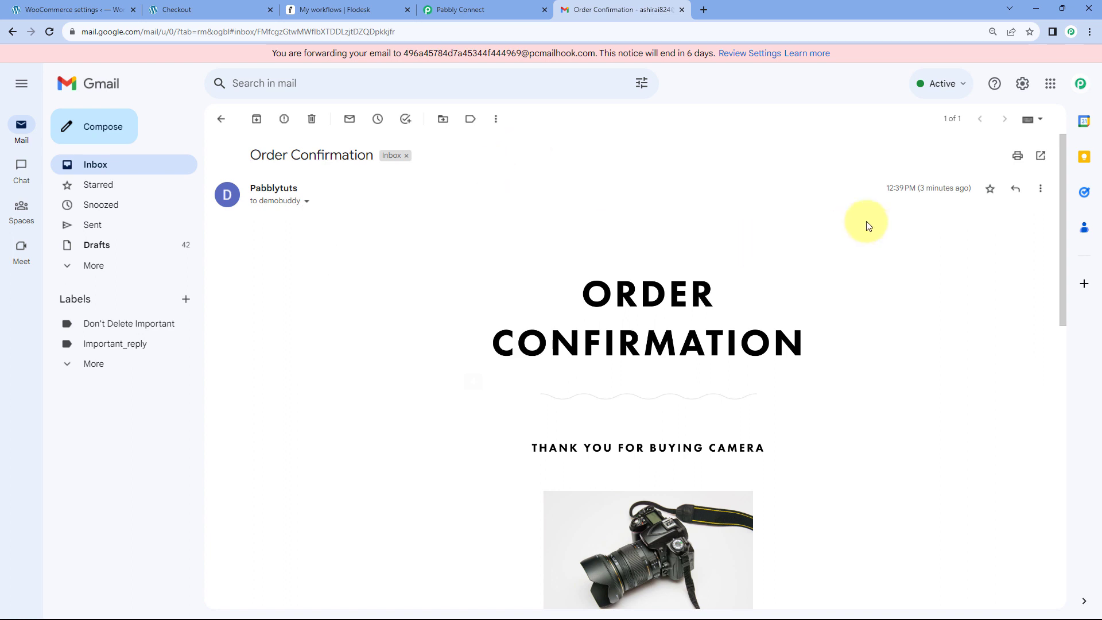
Close the Gmail tab and glance at the Flodesk and order tabs, back to Pabbly Connect.
click(488, 9)
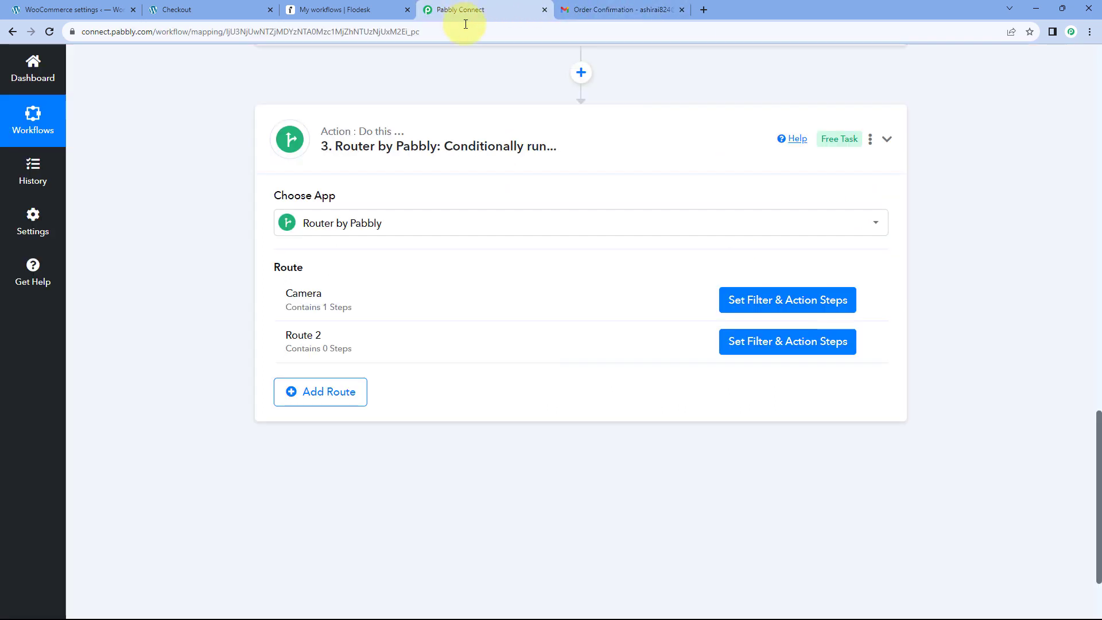
click(682, 11)
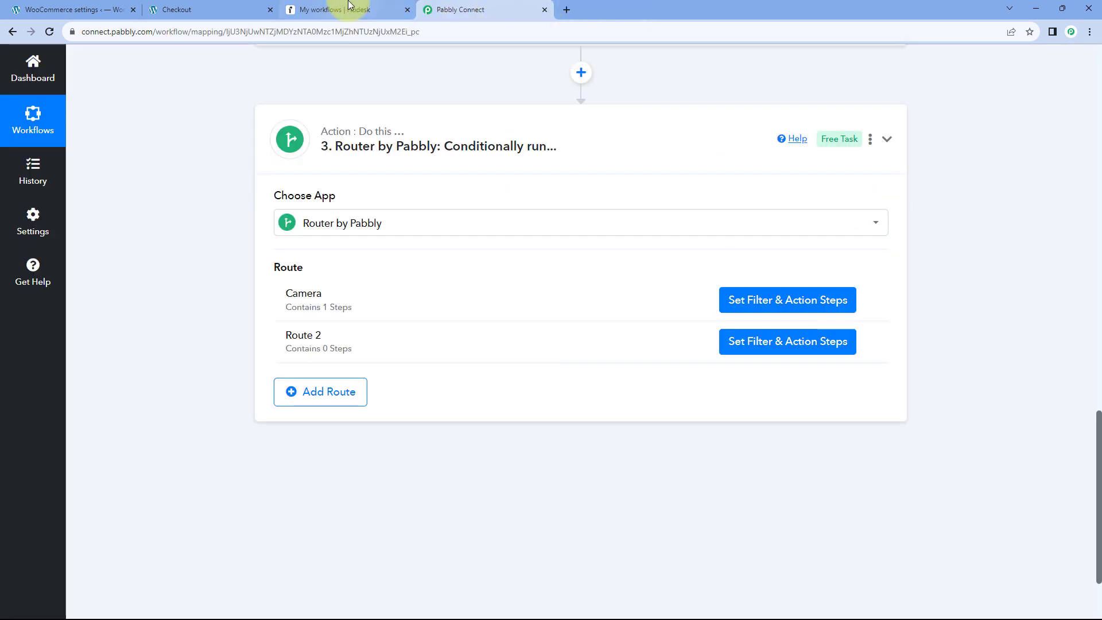
click(350, 10)
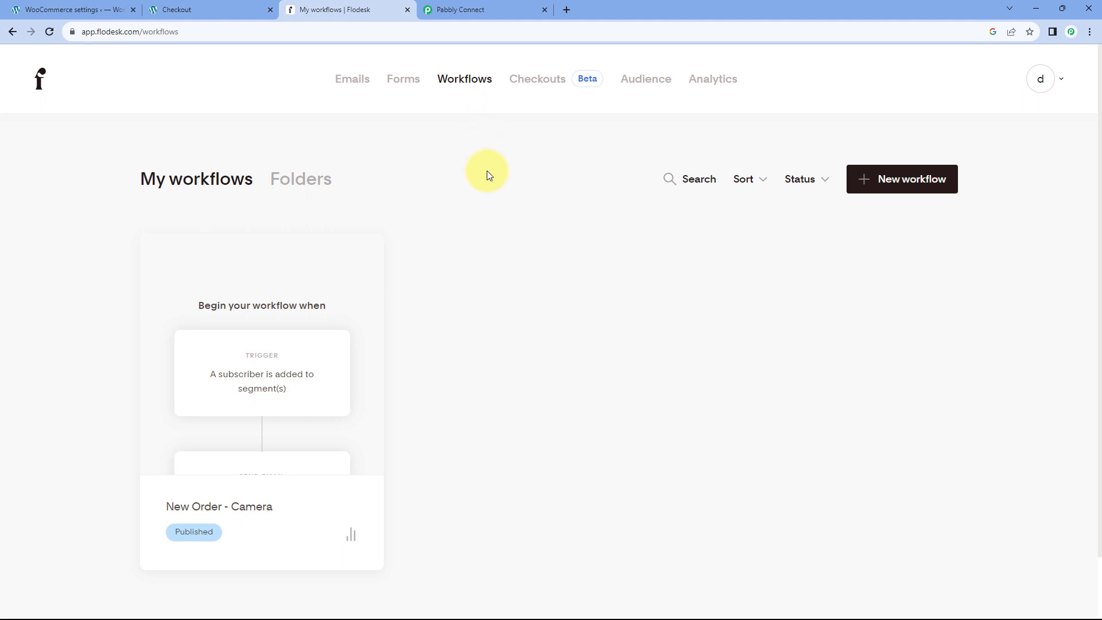
click(235, 10)
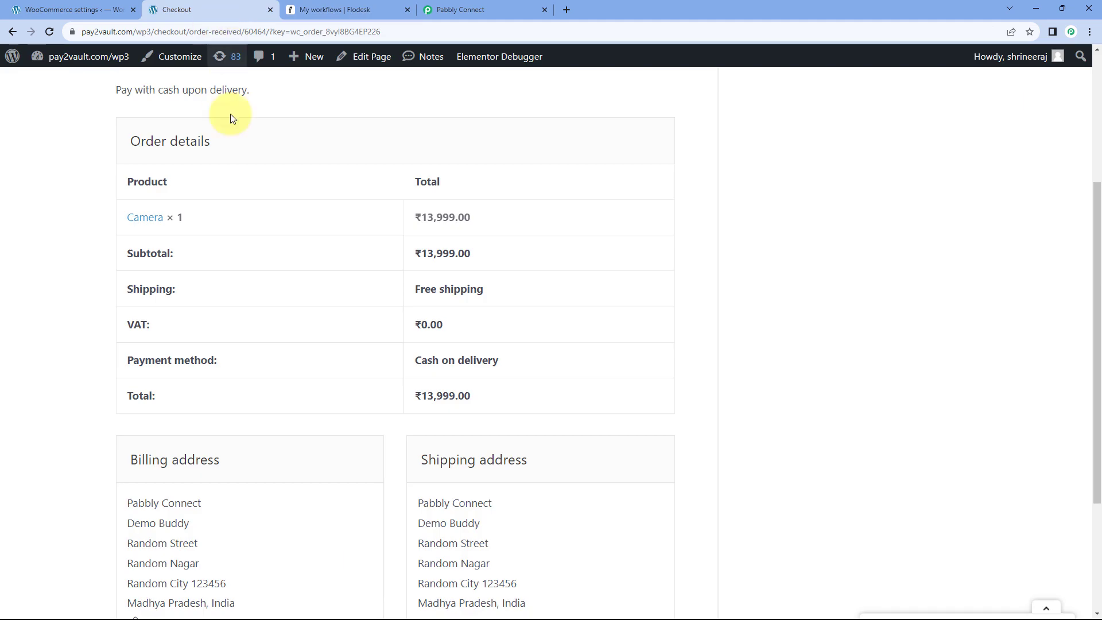
click(467, 9)
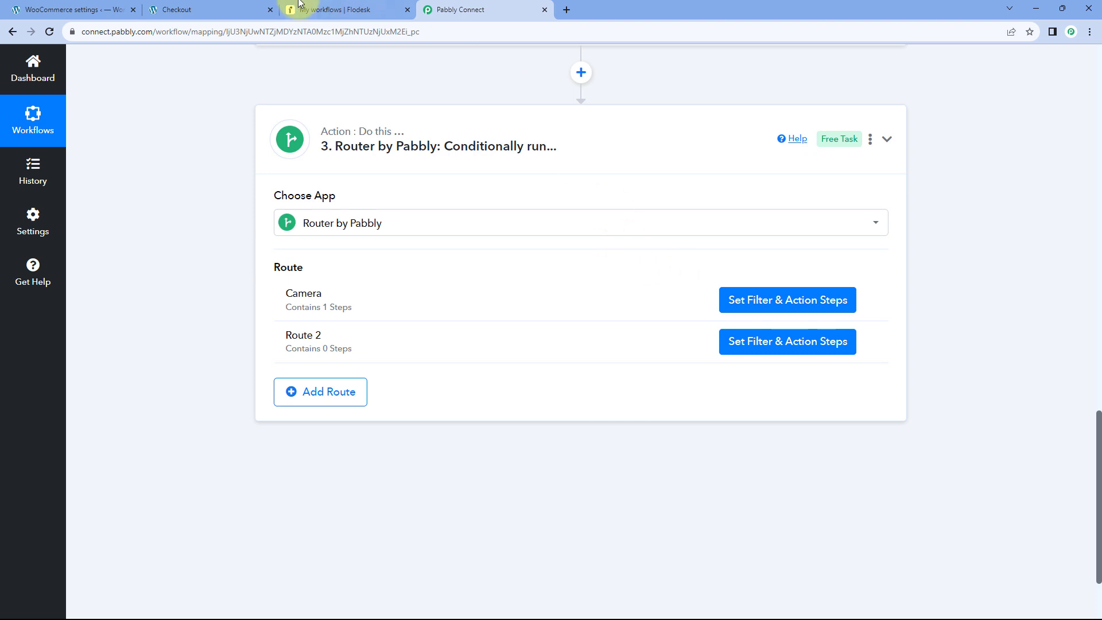
click(359, 10)
View Flodesk's Audience Segments list of Iron Press, Guitar and Camera, then return to Pabbly Connect.
click(646, 79)
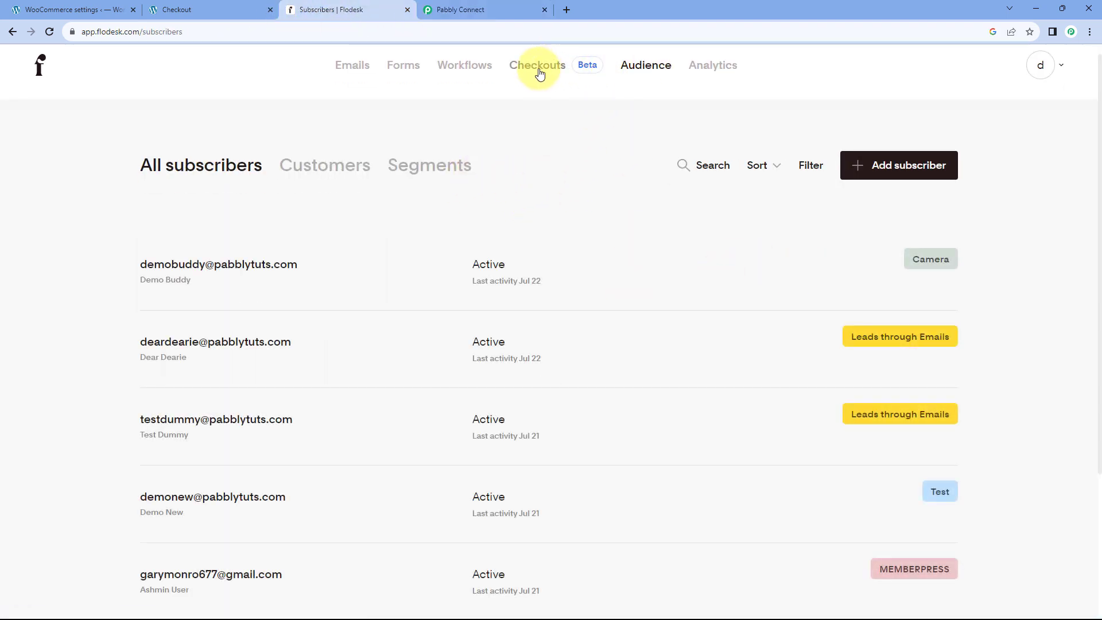
click(450, 165)
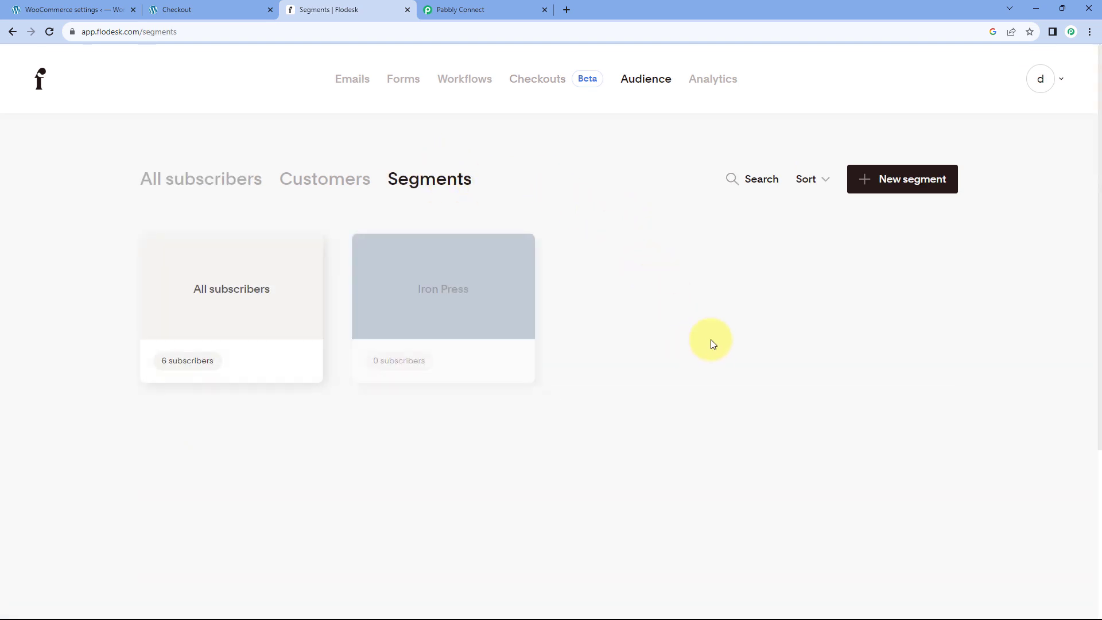
click(467, 7)
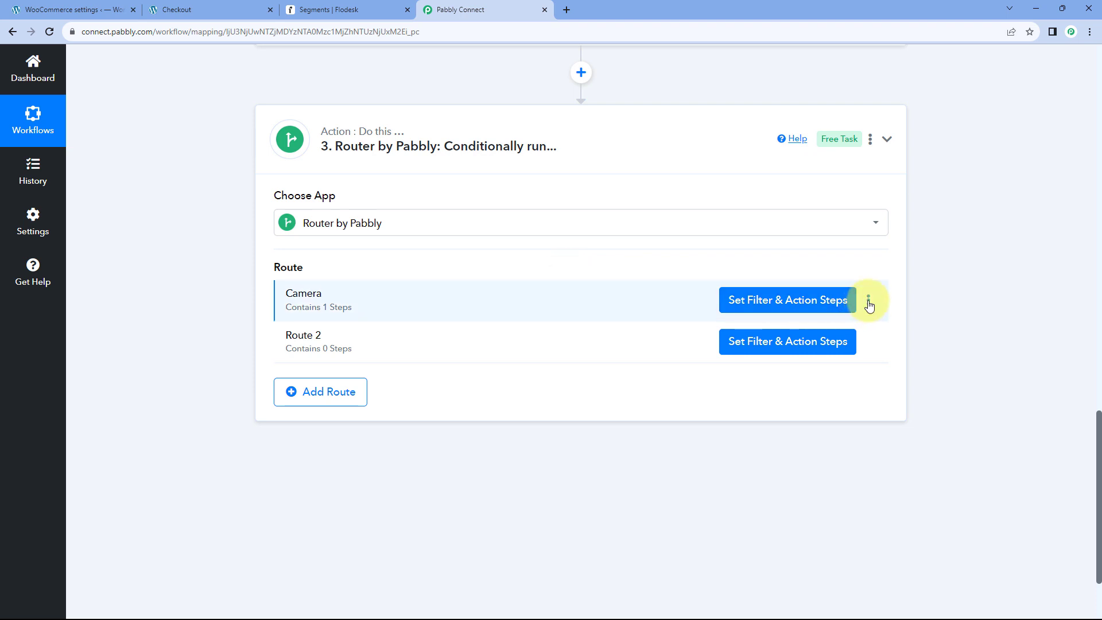
Clone the Camera route in the router.
click(869, 301)
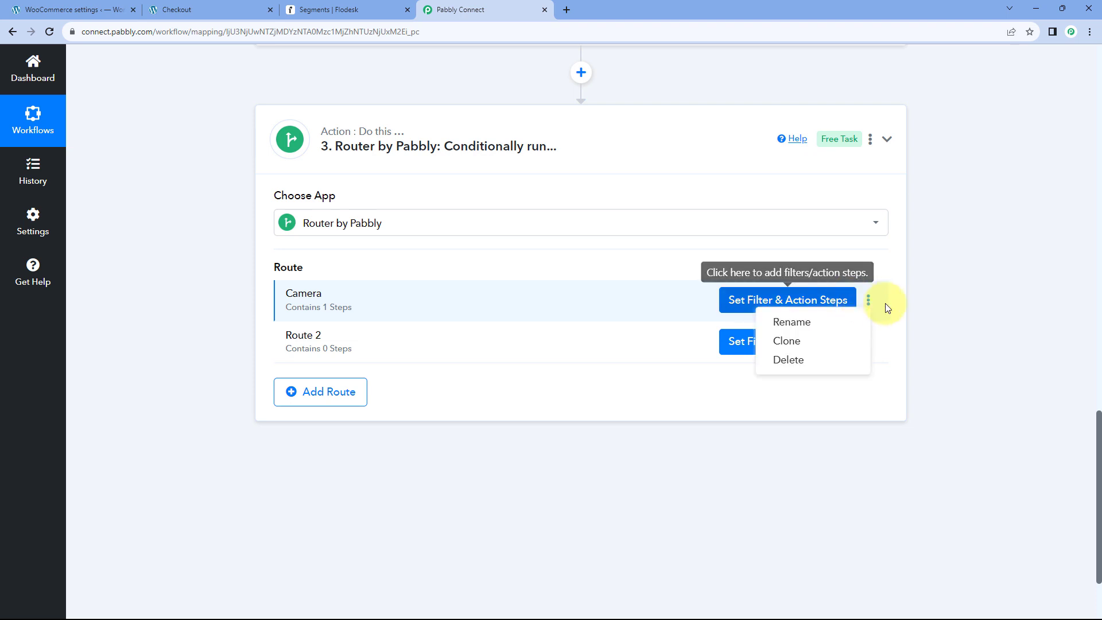
click(792, 341)
click(508, 407)
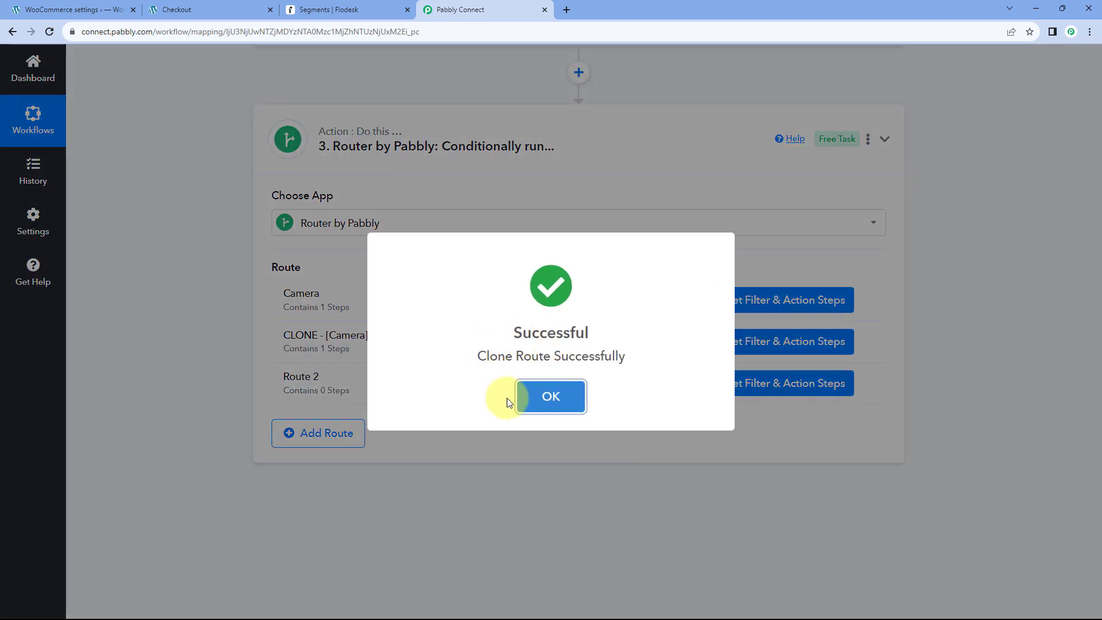
click(552, 396)
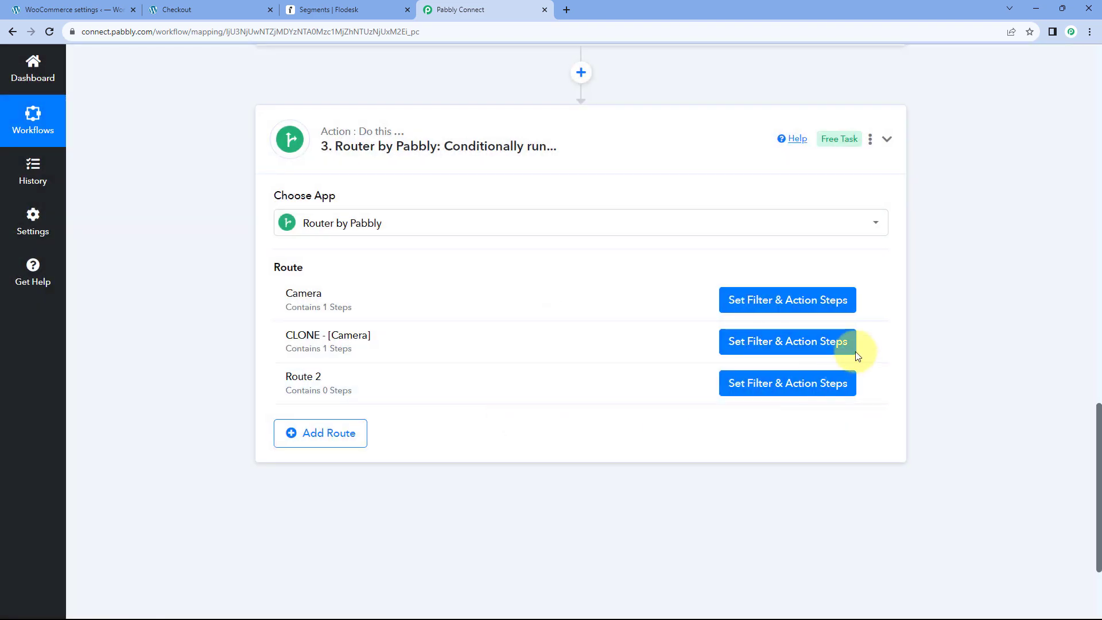
Rename the cloned route to 'Guitar' and open its filter and action steps.
click(868, 343)
click(805, 352)
mouse_move(534, 351)
mouse_down()
mouse_move(386, 347)
mouse_move(348, 360)
mouse_up()
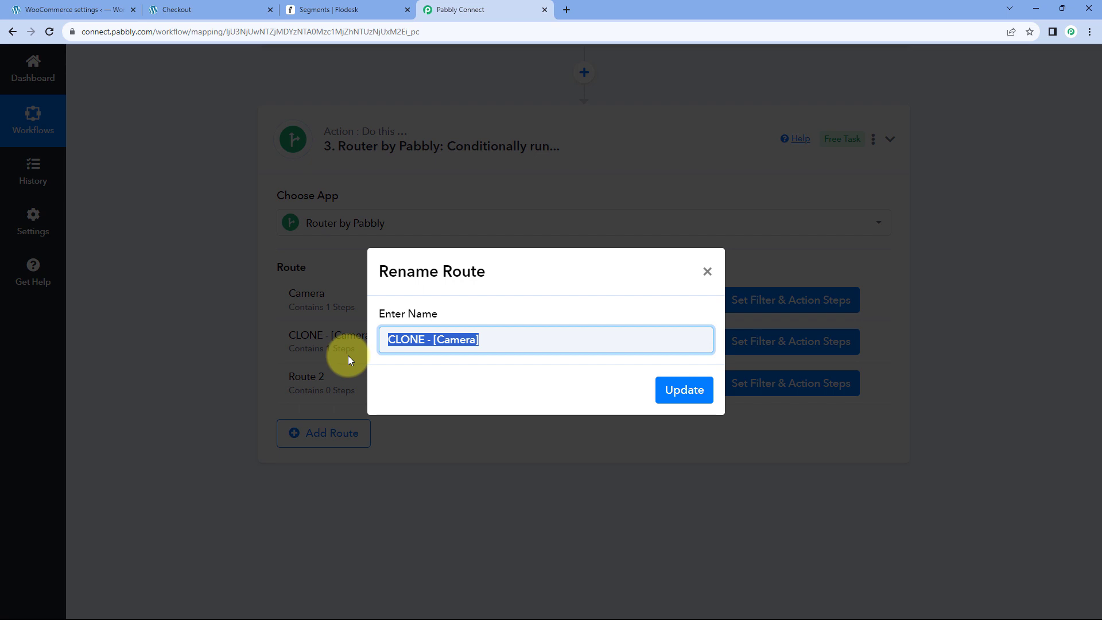
text(Guitar)
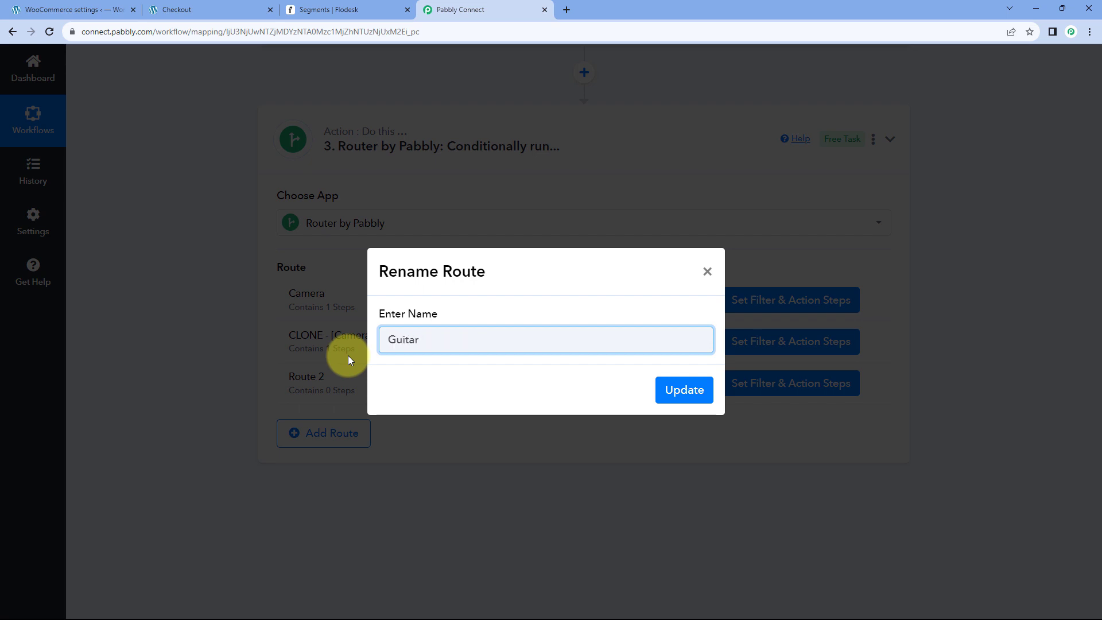
click(684, 390)
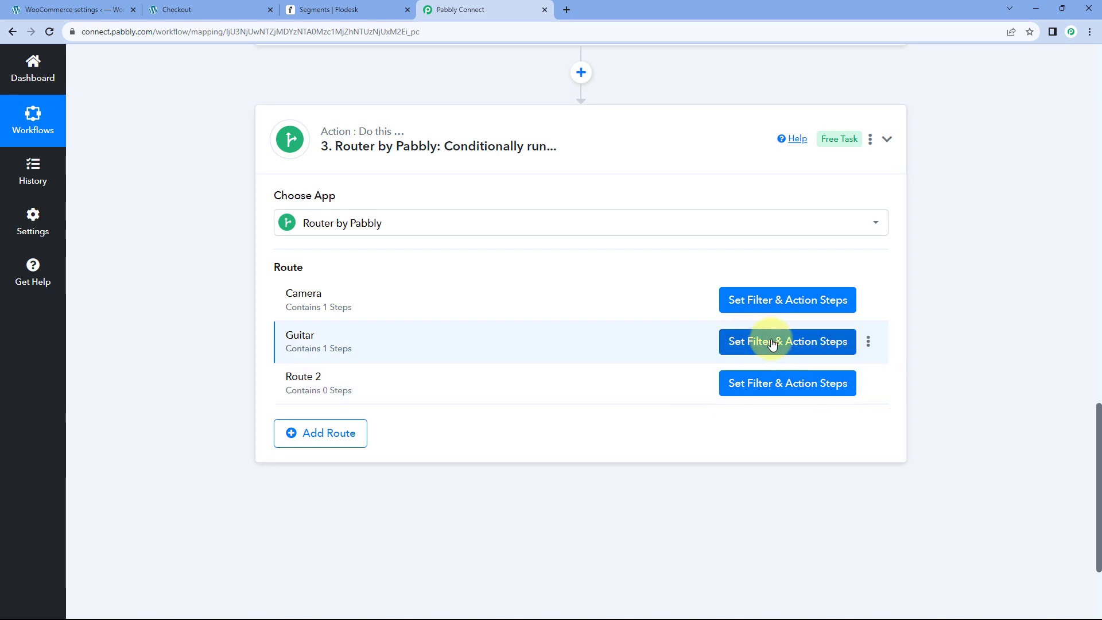
click(772, 343)
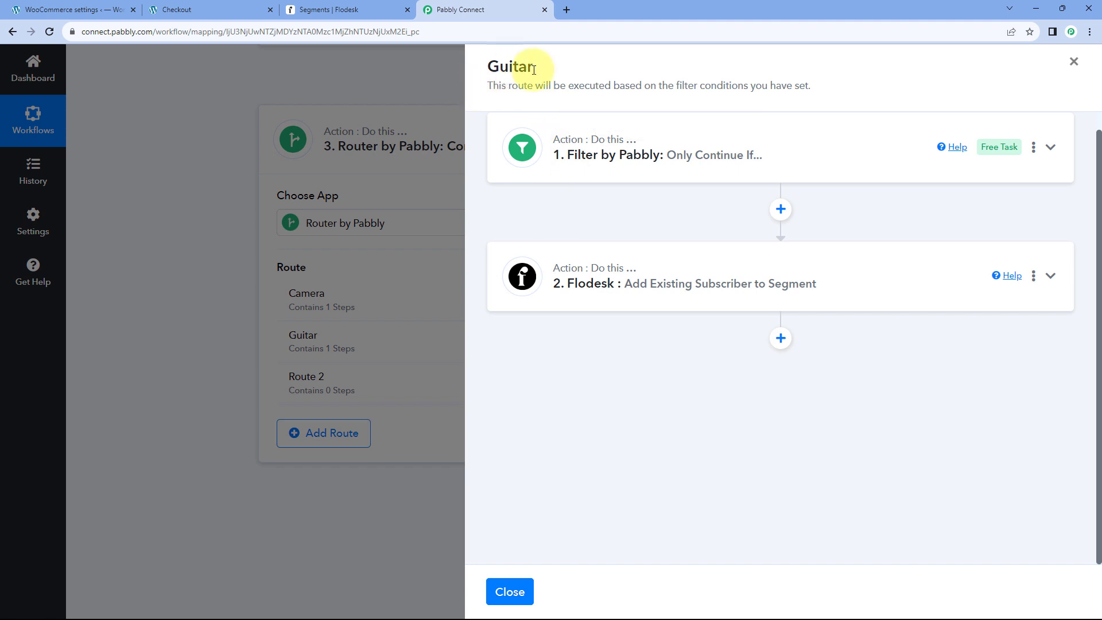
Change the Guitar route's filter value from Camera to 'Guitar' and test it (Condition is false).
click(696, 161)
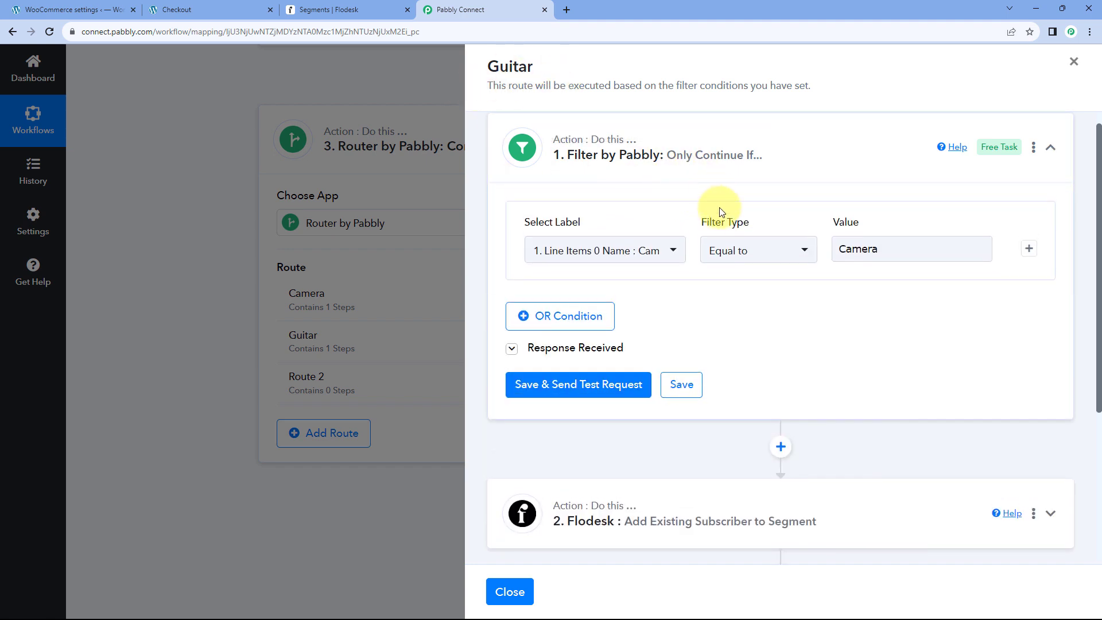
scroll(689, 215, down, 1)
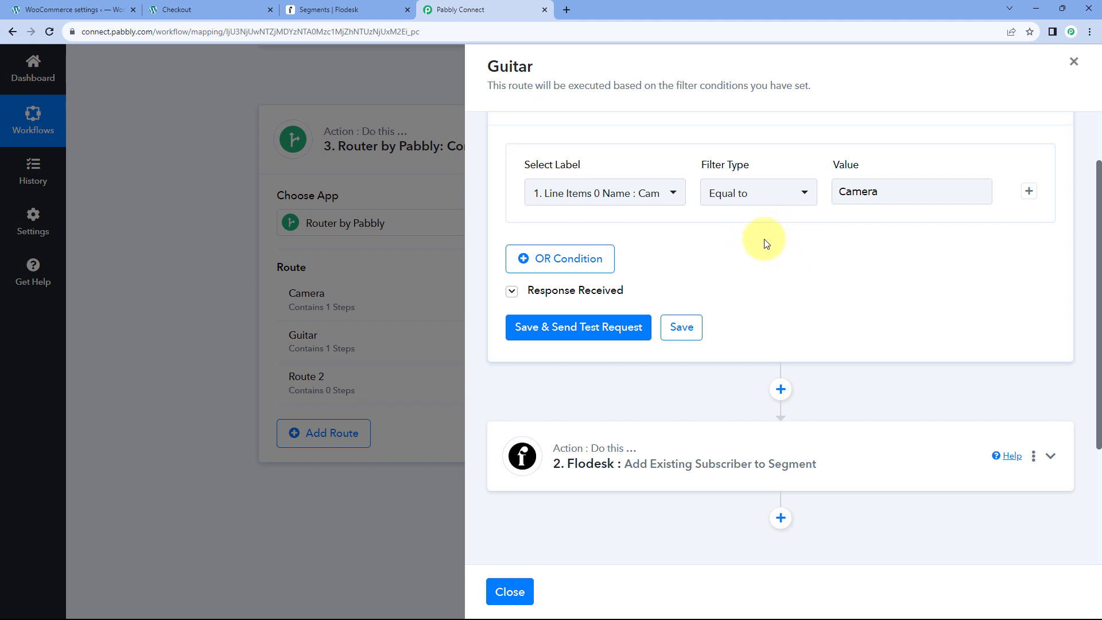
click(904, 194)
drag(903, 194, 807, 192)
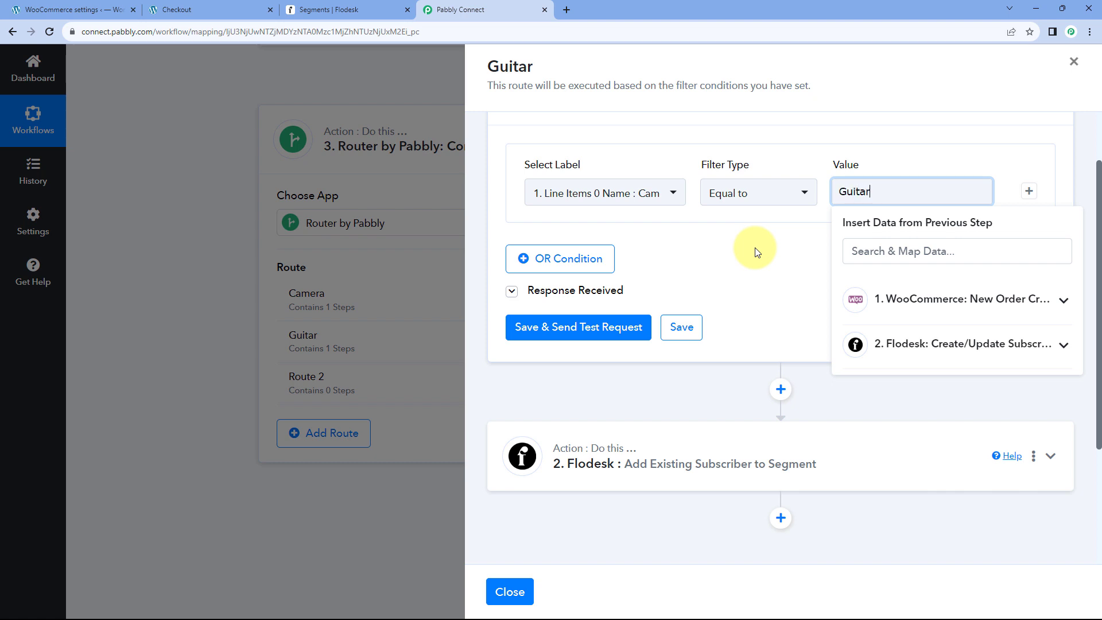
text(Guitar)
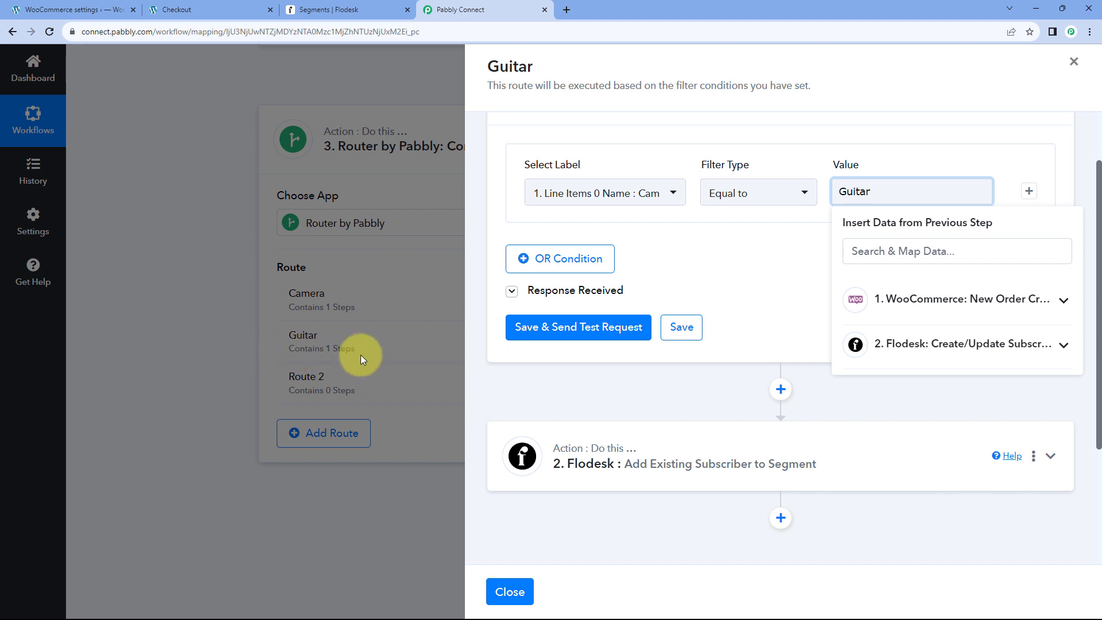
click(604, 332)
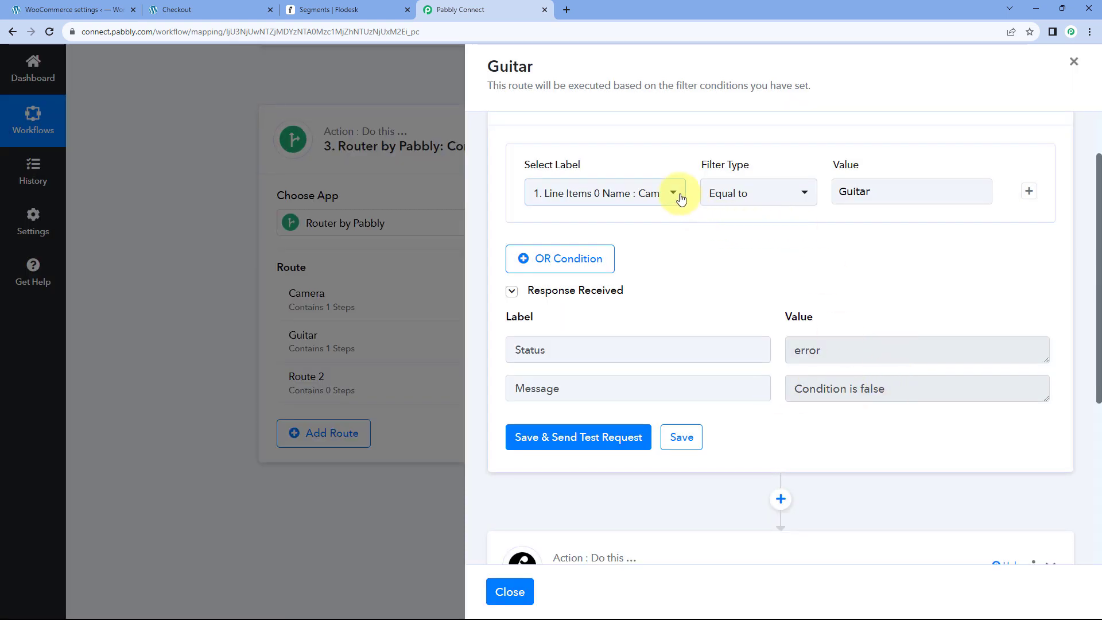
click(675, 195)
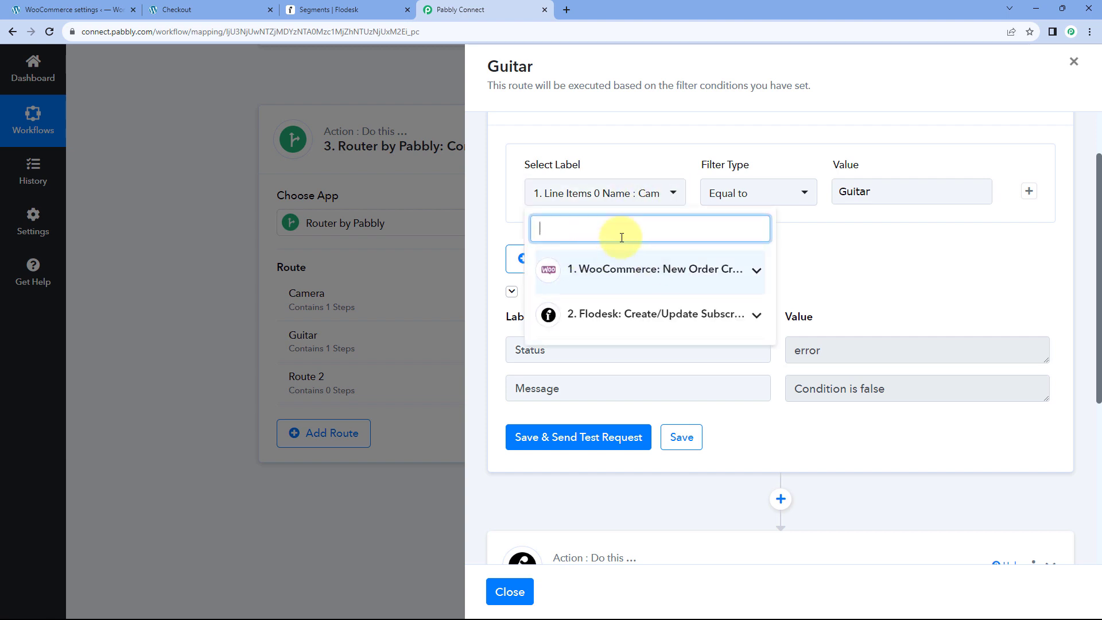
click(510, 200)
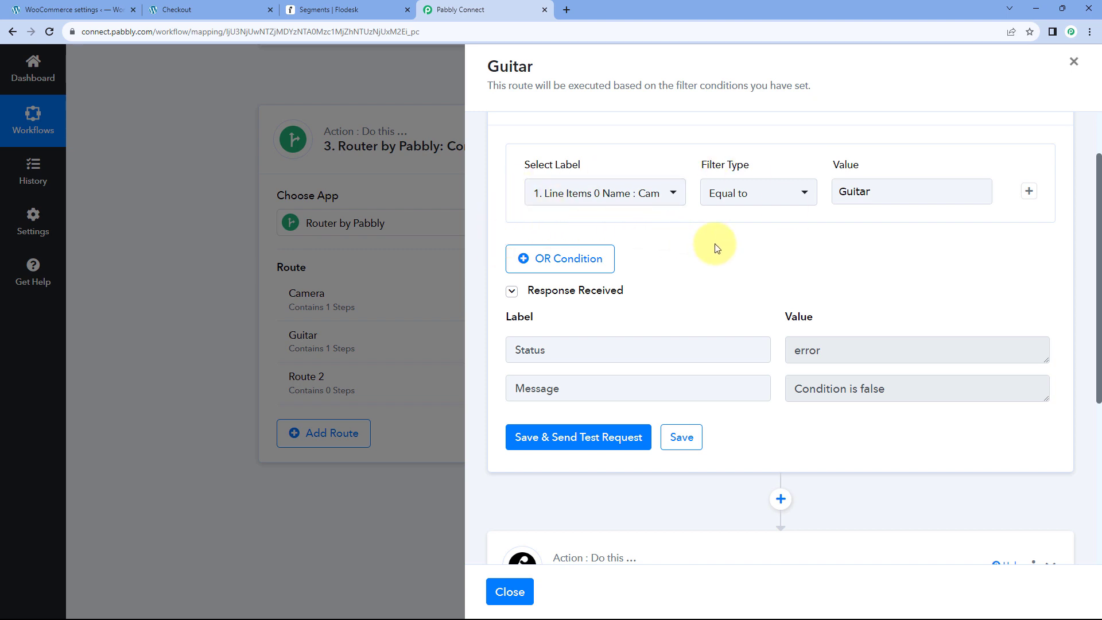
scroll(769, 238, down, 2)
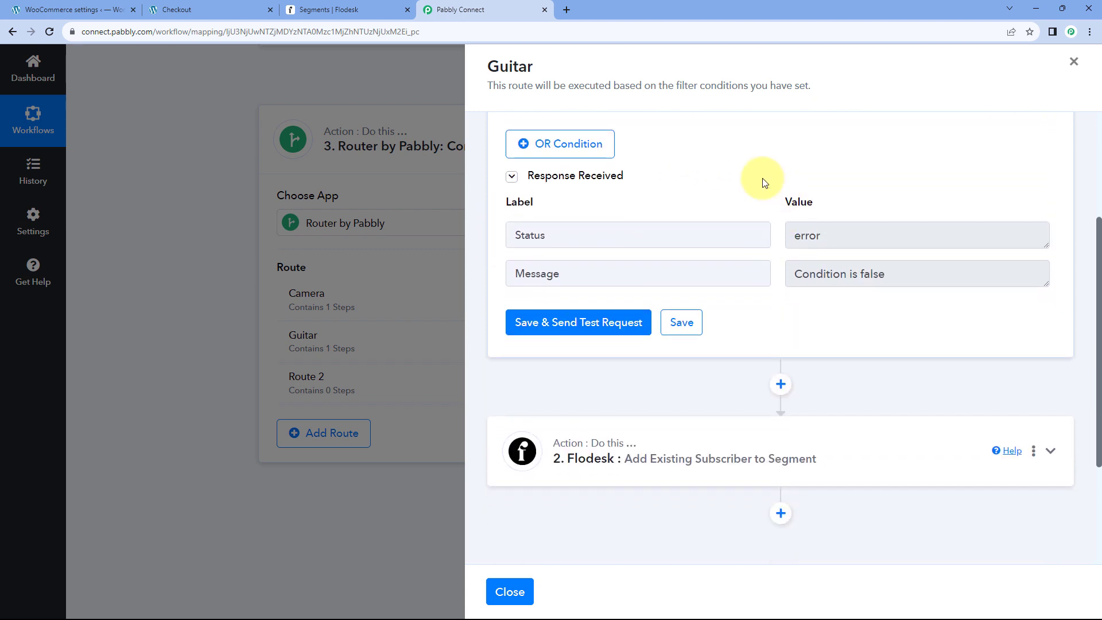
scroll(747, 287, down, 3)
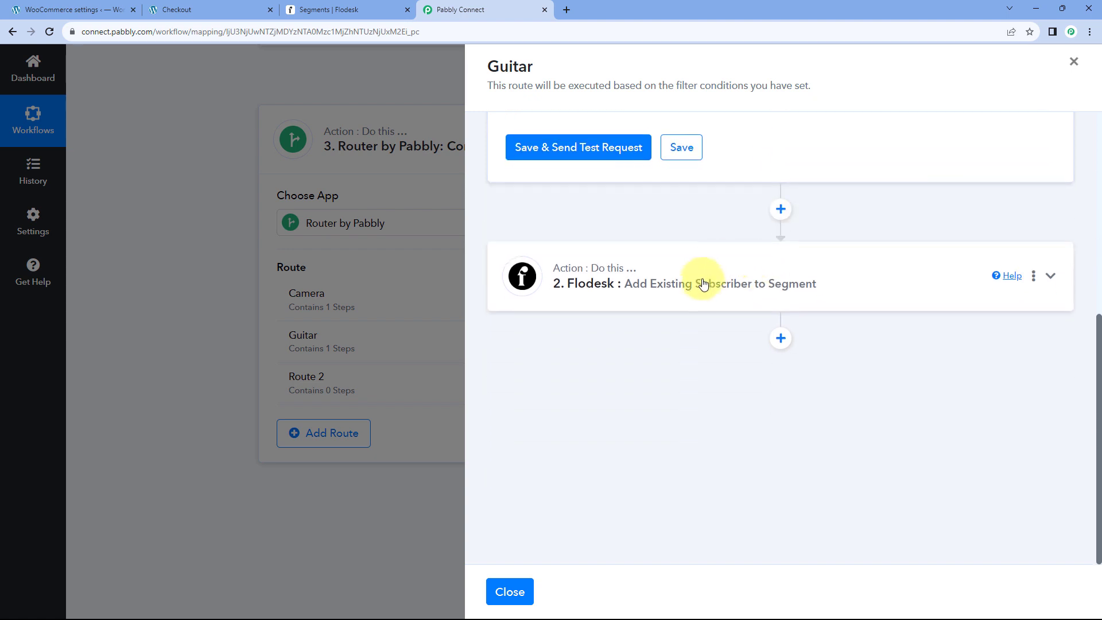
Expand the Guitar route's Flodesk step and keep its existing Flodesk connection.
click(710, 285)
scroll(729, 283, down, 8)
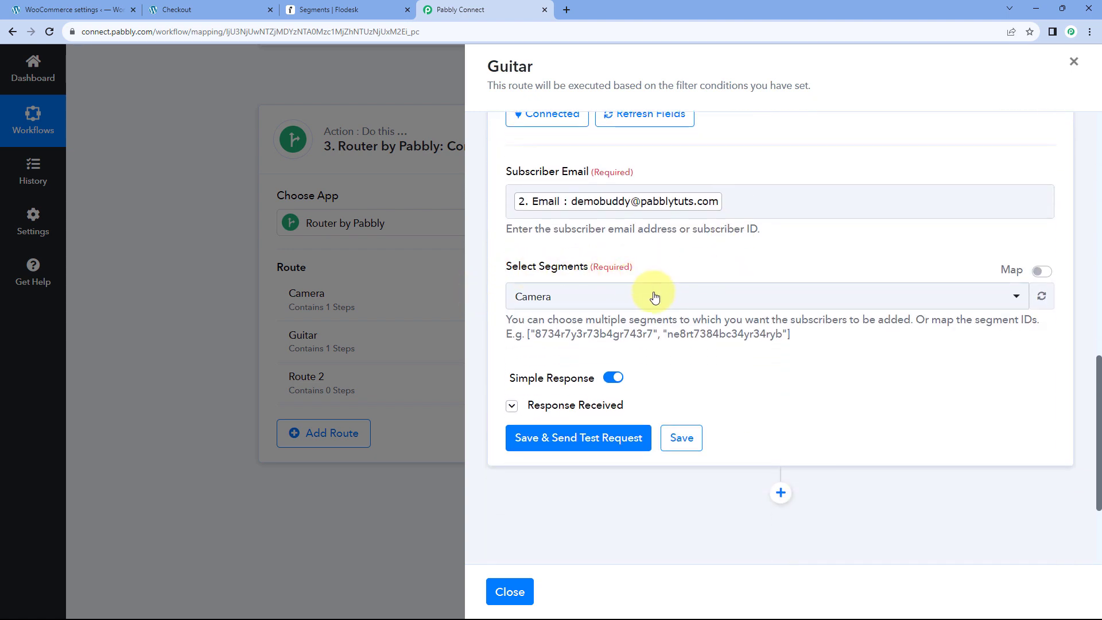
click(656, 297)
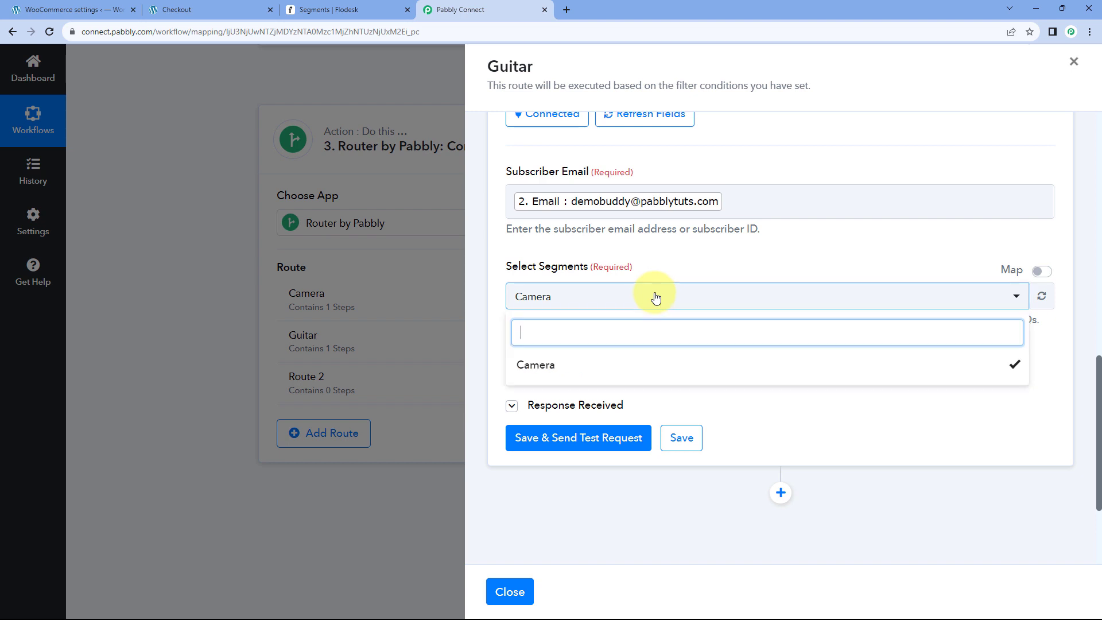
click(700, 271)
scroll(699, 270, up, 3)
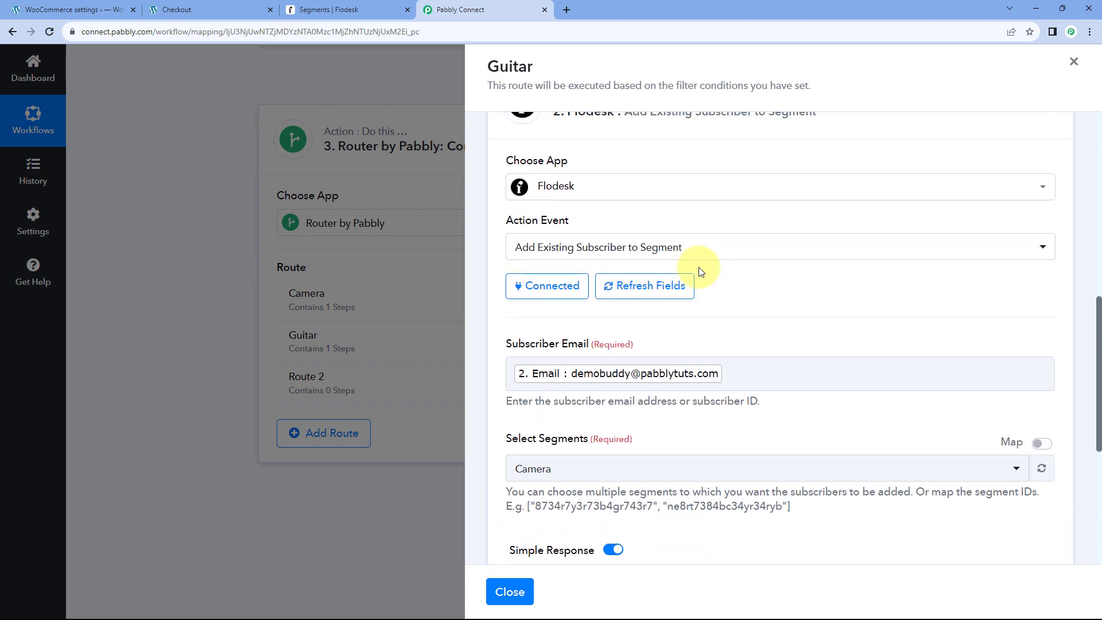
click(543, 290)
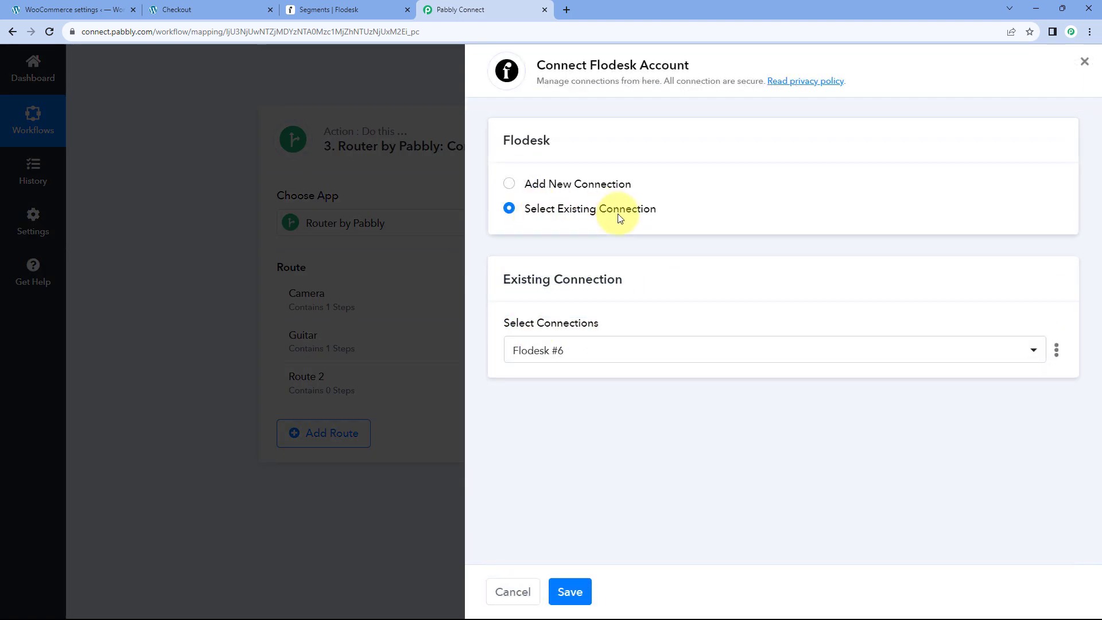
click(571, 592)
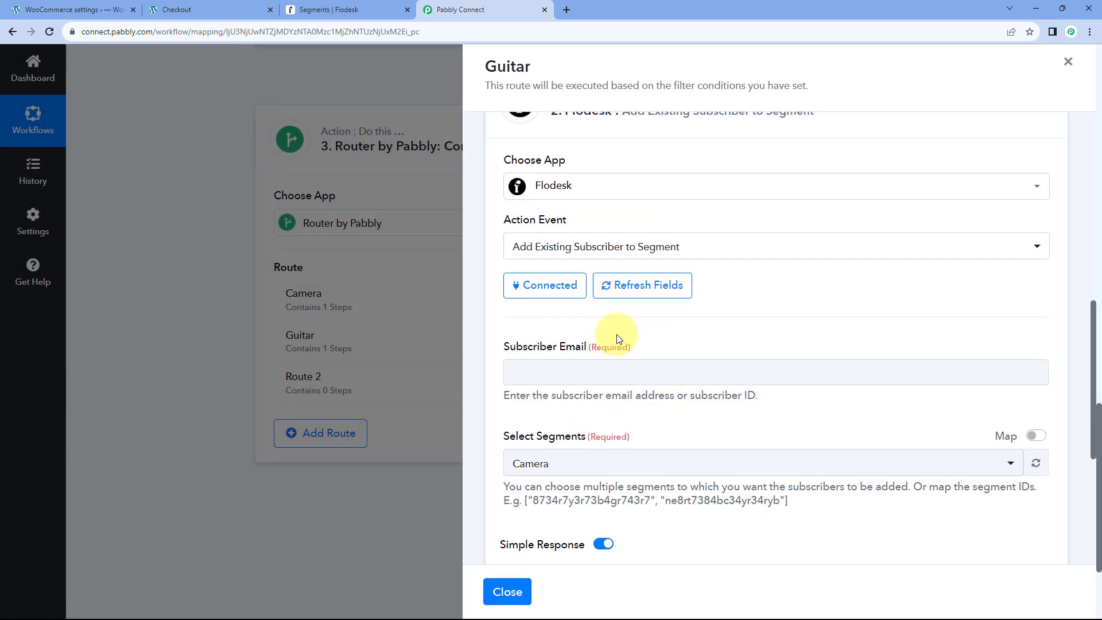
Set the Flodesk segment to Guitar, save it, and close the route's steps.
scroll(612, 335, down, 1)
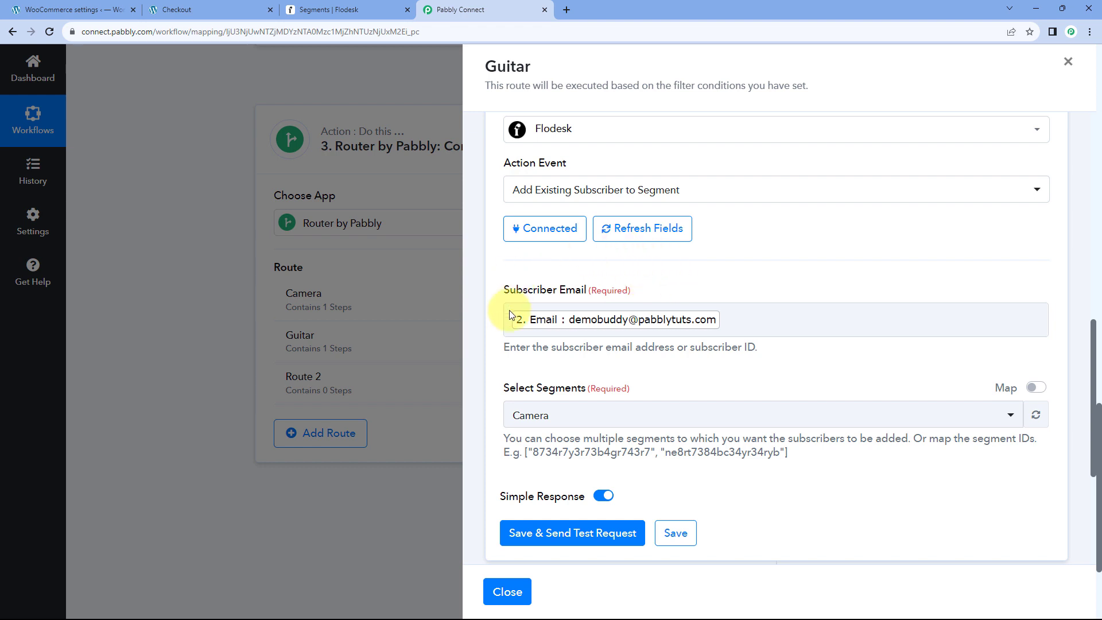
scroll(701, 286, down, 1)
scroll(700, 287, down, 2)
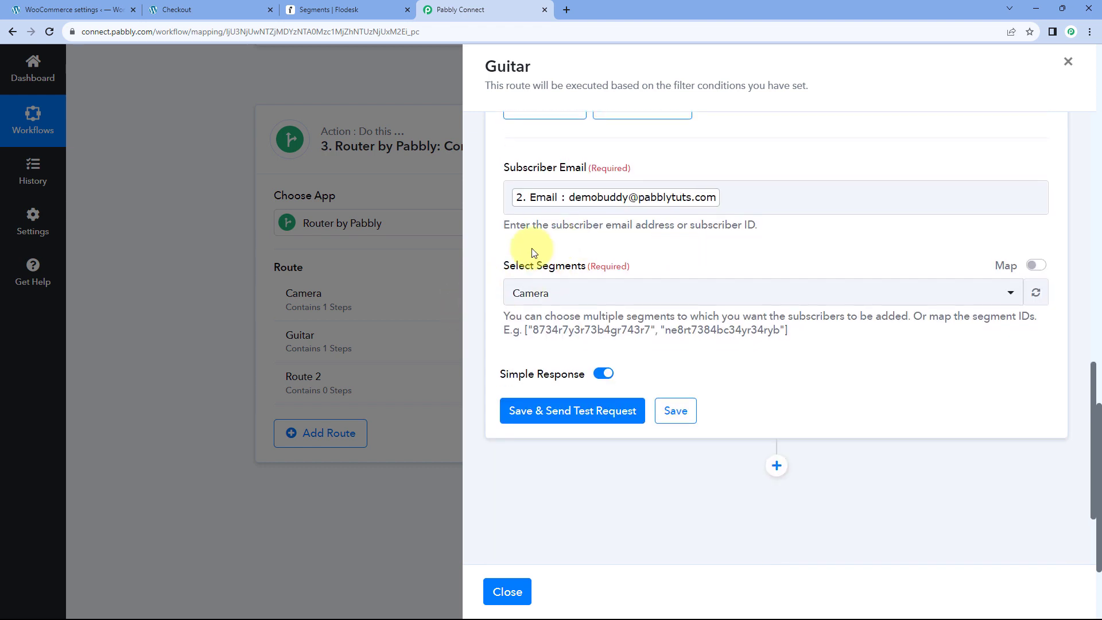
click(595, 242)
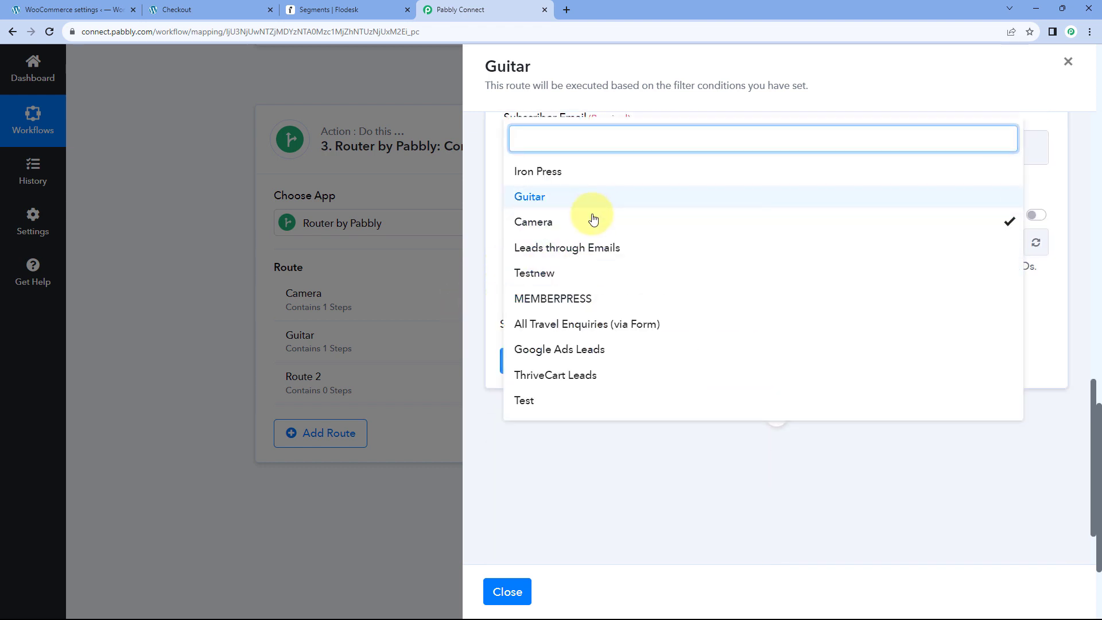
click(545, 203)
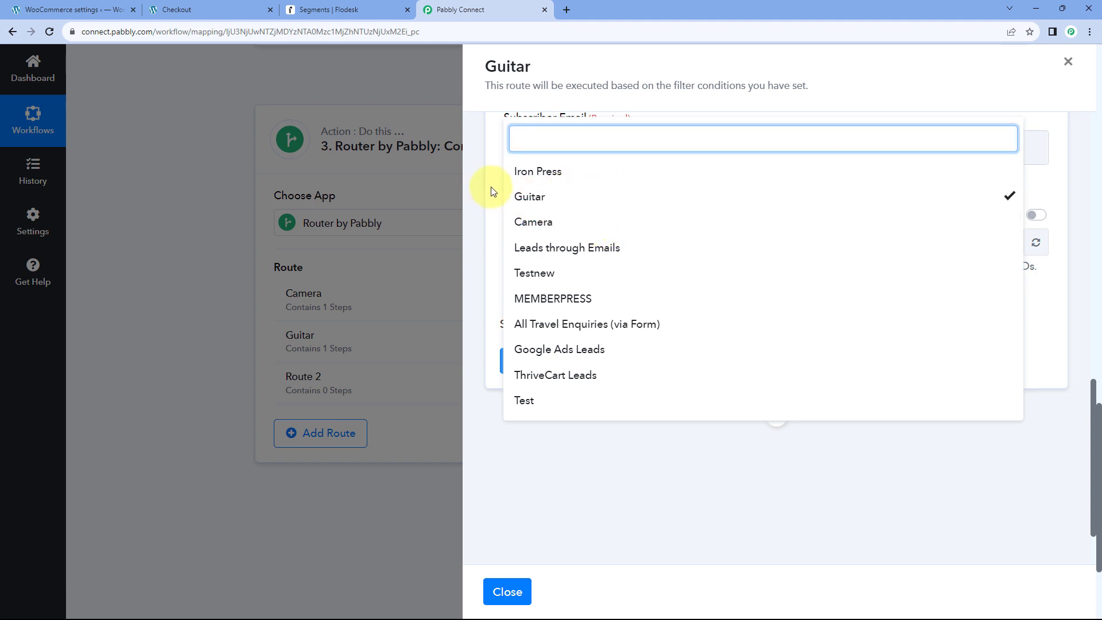
click(499, 195)
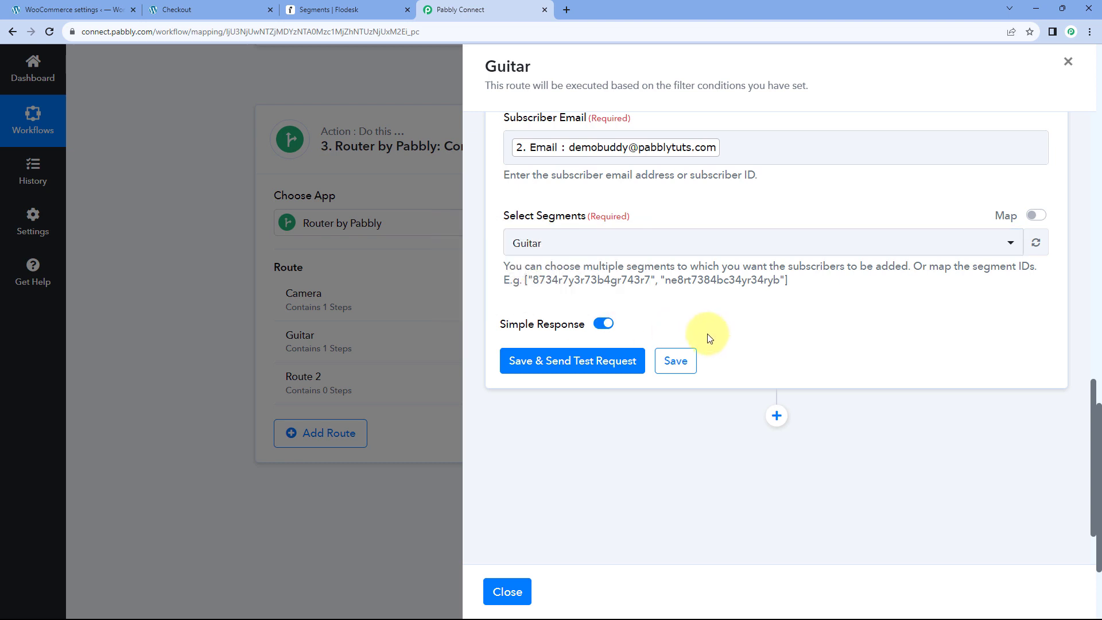
click(678, 361)
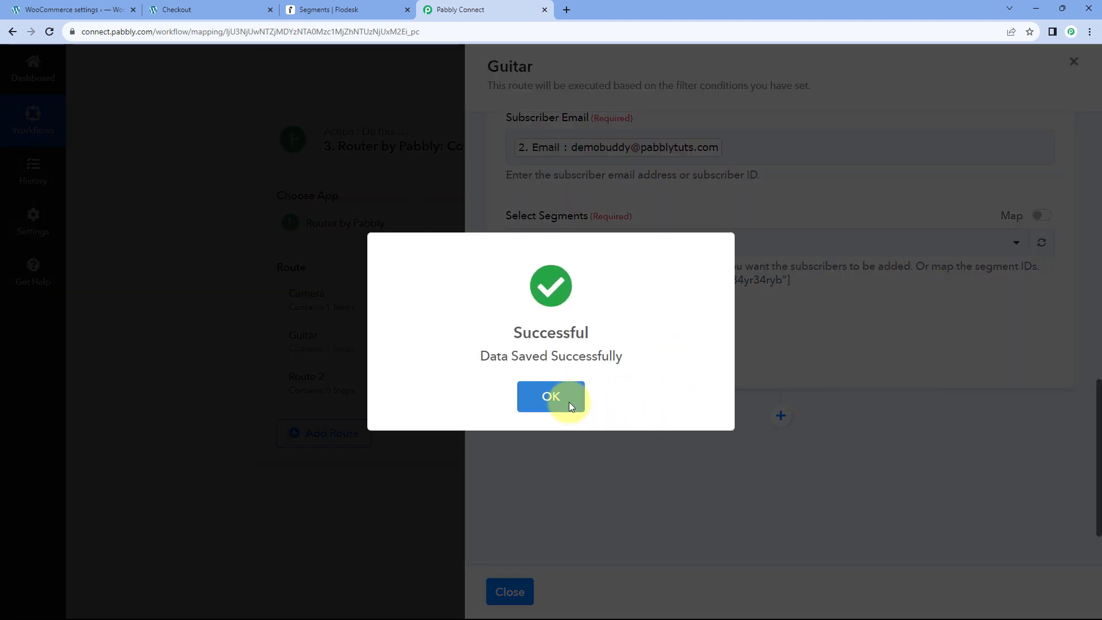
click(579, 398)
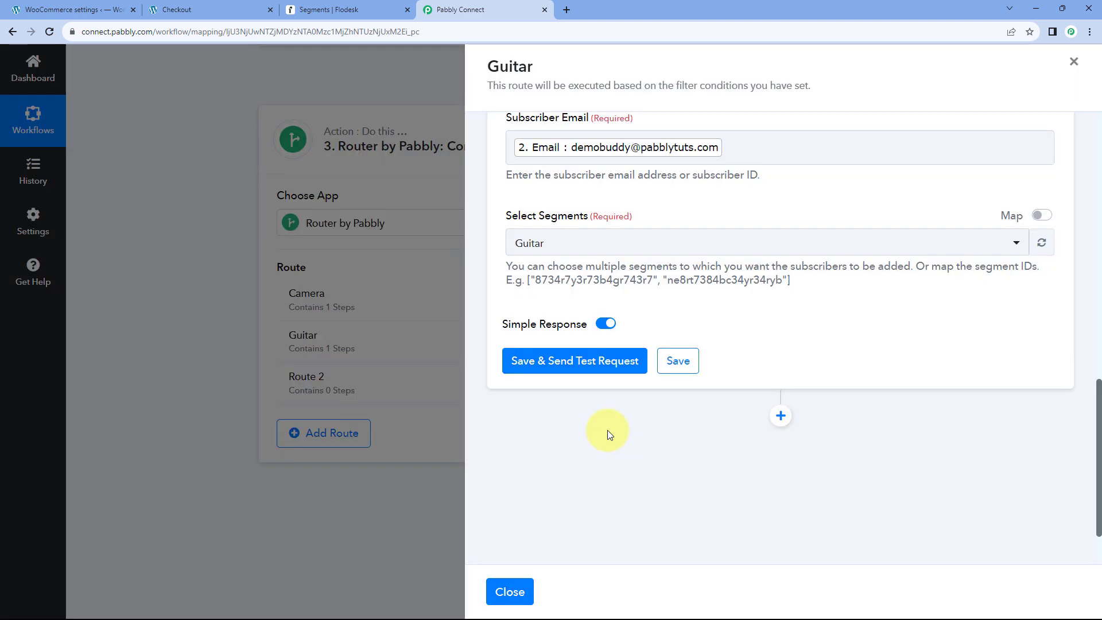
click(508, 592)
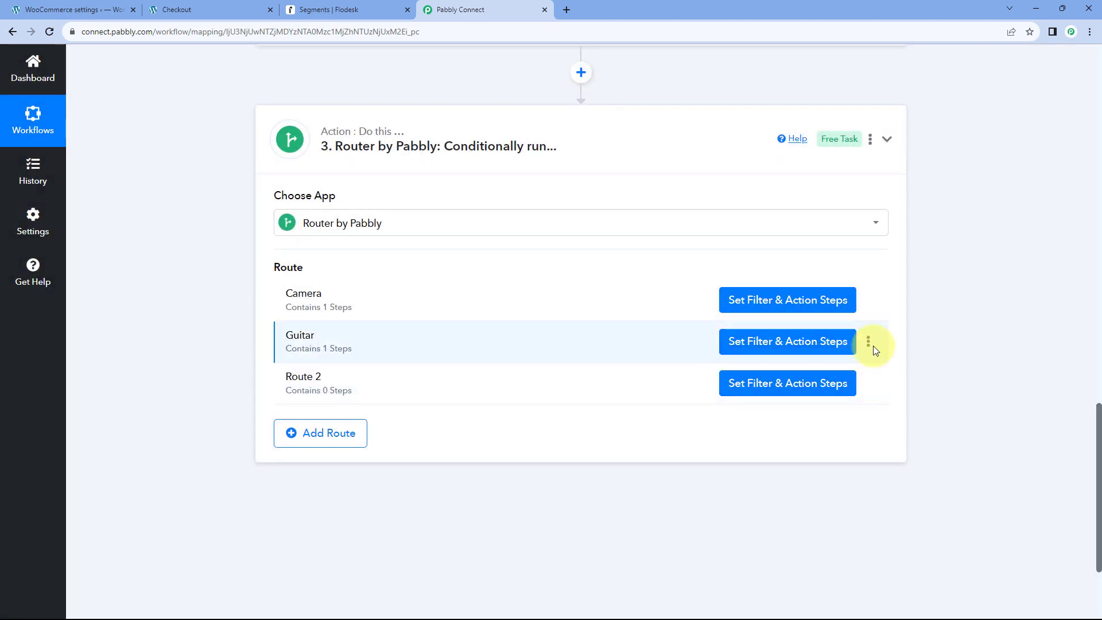
Clone the Guitar route and rename the copy 'Iron Press'.
click(868, 342)
click(795, 383)
click(501, 395)
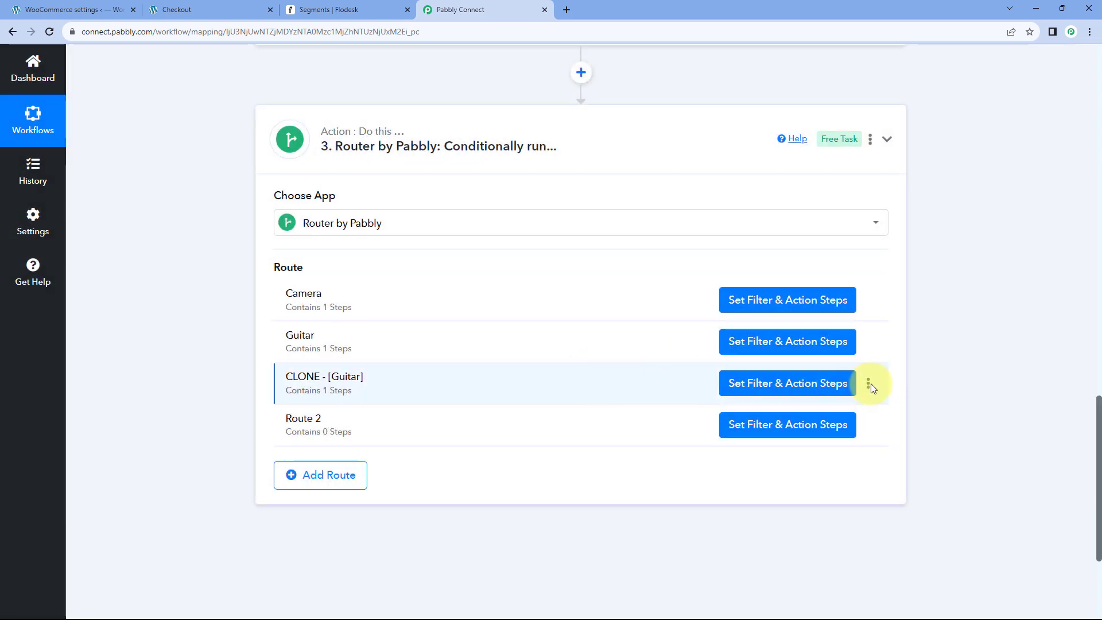
click(869, 386)
click(792, 405)
drag(475, 339, 353, 339)
key(BackSpace)
text(Iron Press)
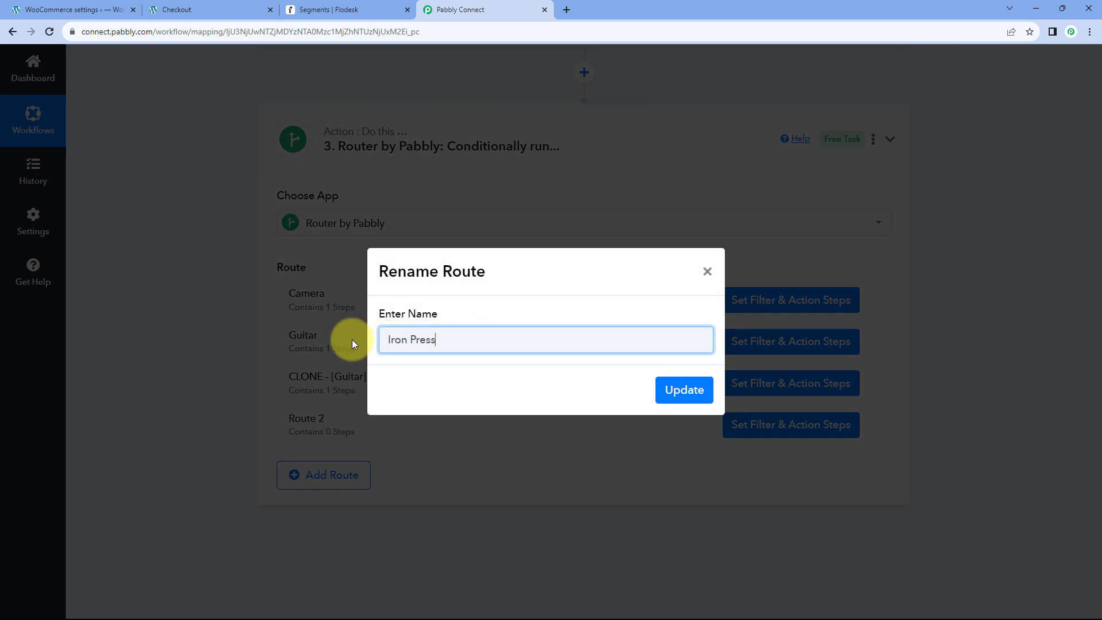
click(682, 391)
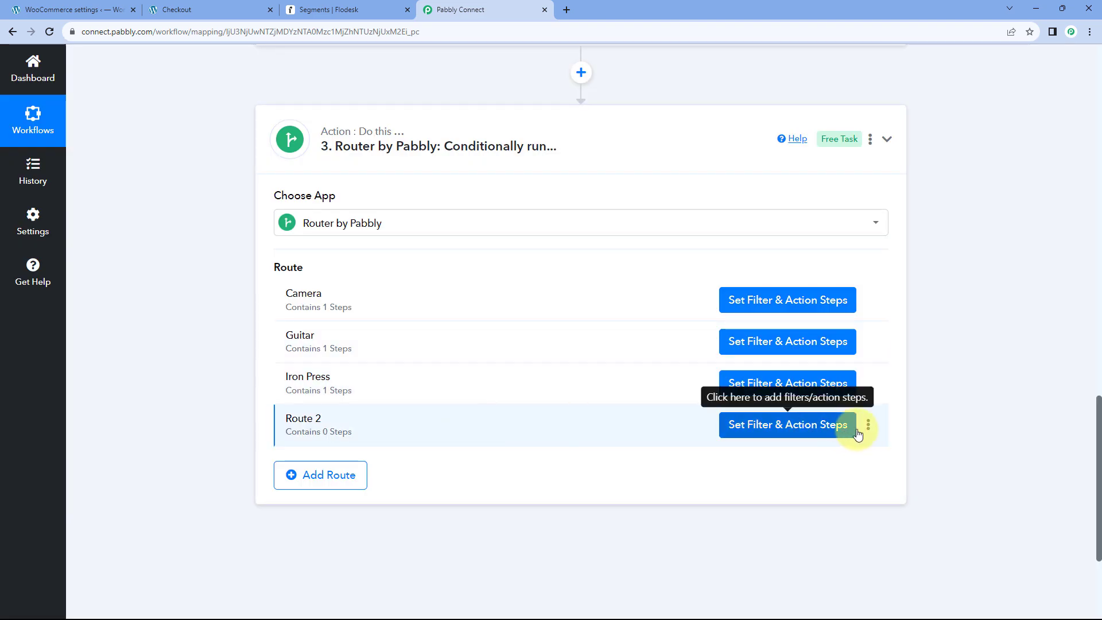
Delete the empty Route 2 and open the Iron Press route's steps.
click(868, 425)
click(814, 485)
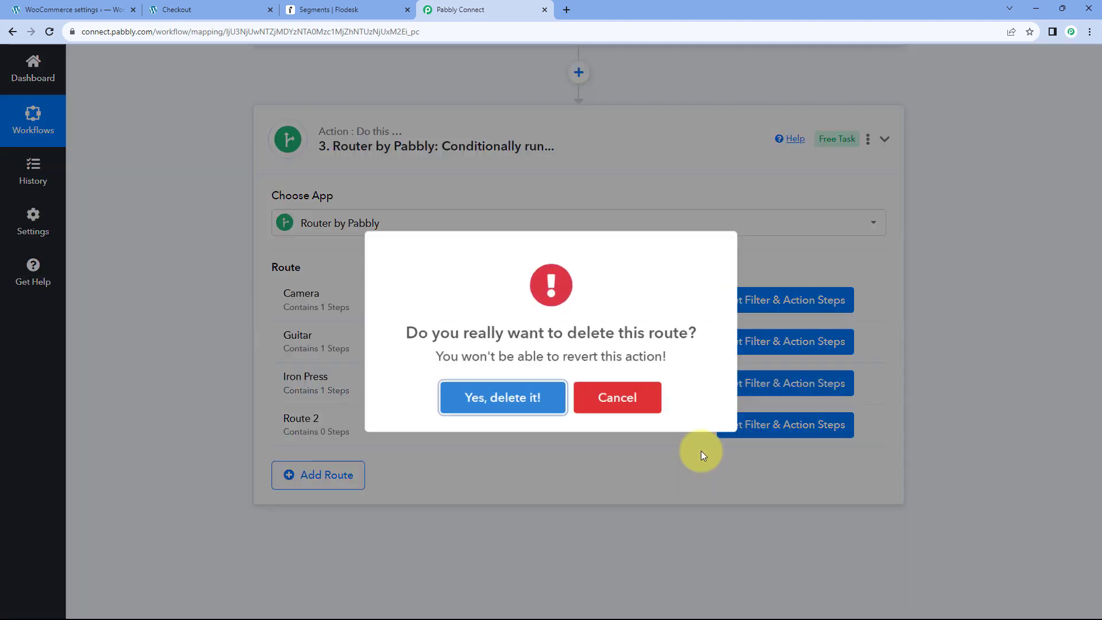
click(529, 396)
click(551, 396)
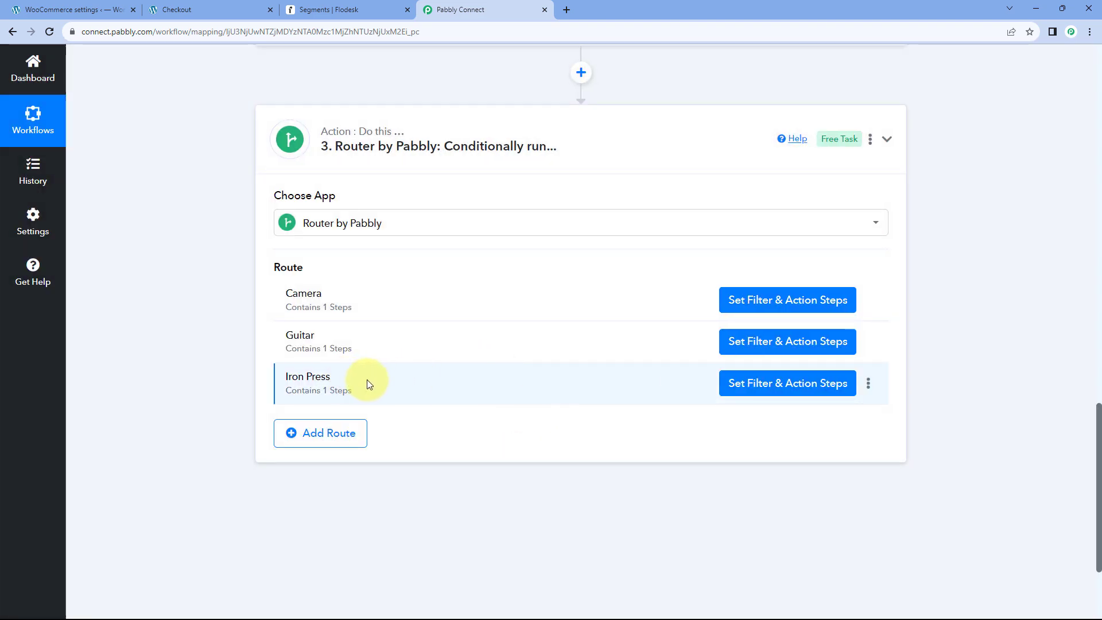
click(799, 389)
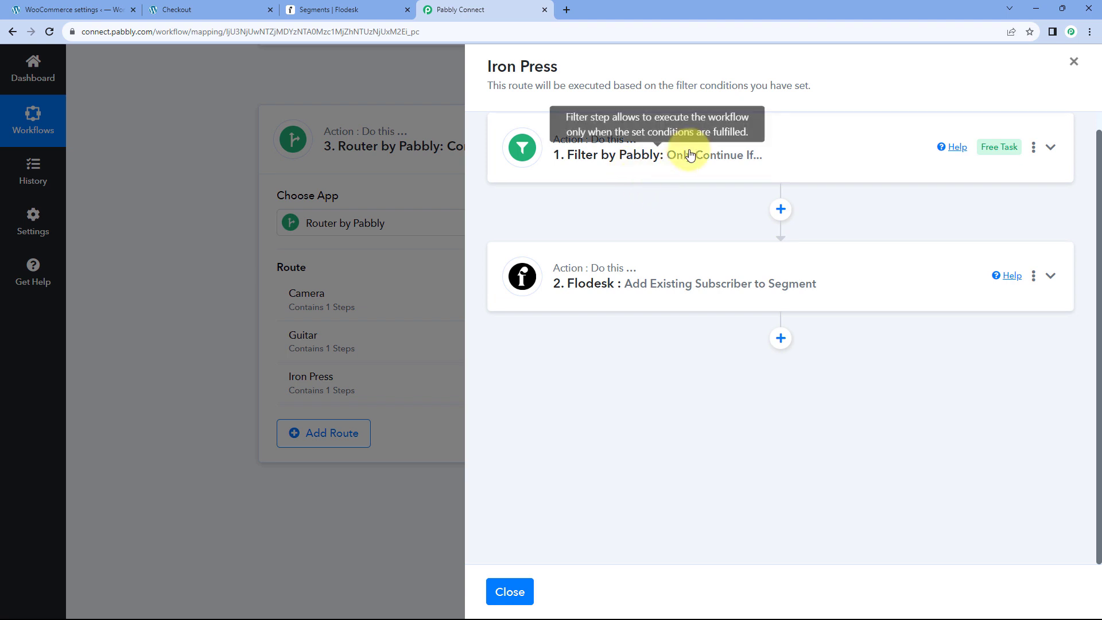
Change the Iron Press route's filter value from Guitar to 'Iron Press' and test it.
click(738, 155)
scroll(724, 225, up, 1)
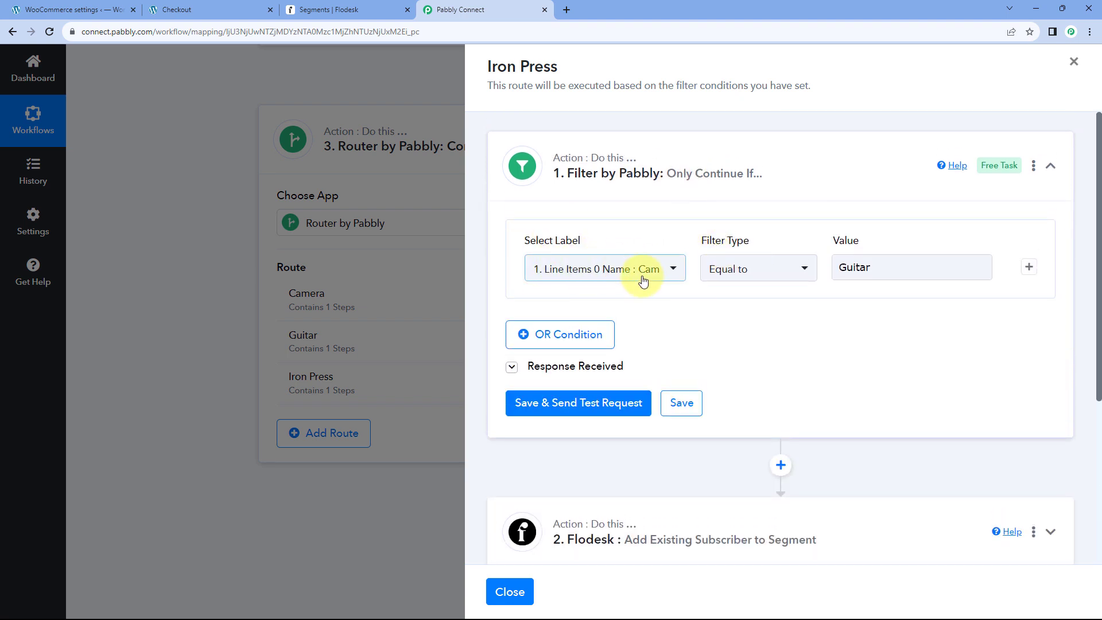
double_click(911, 267)
text(Iron Press)
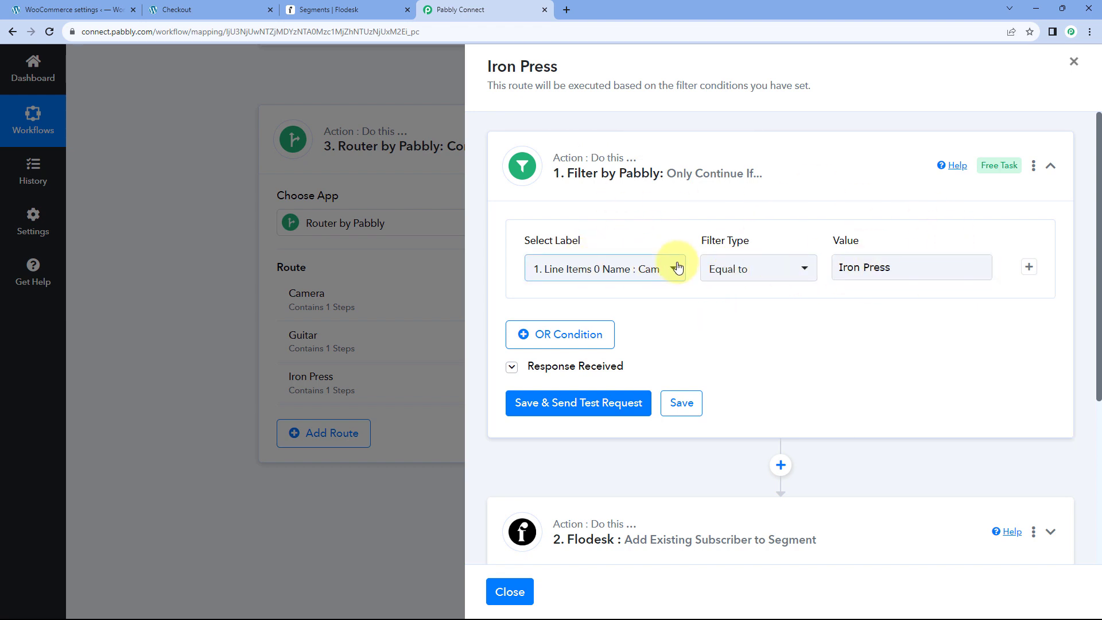
click(591, 399)
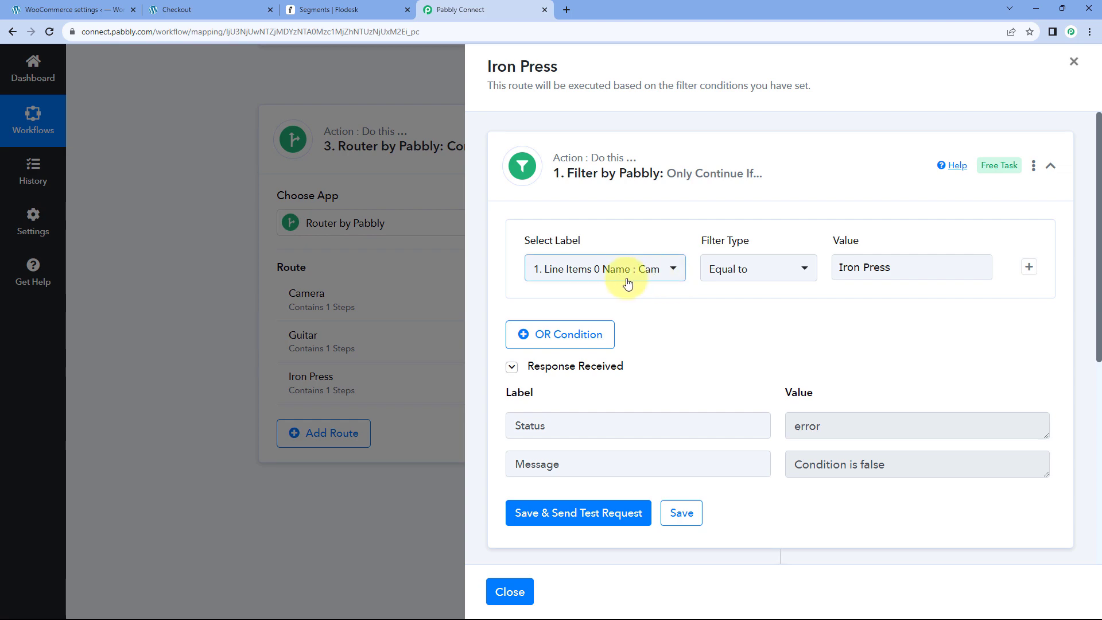
scroll(816, 305, down, 5)
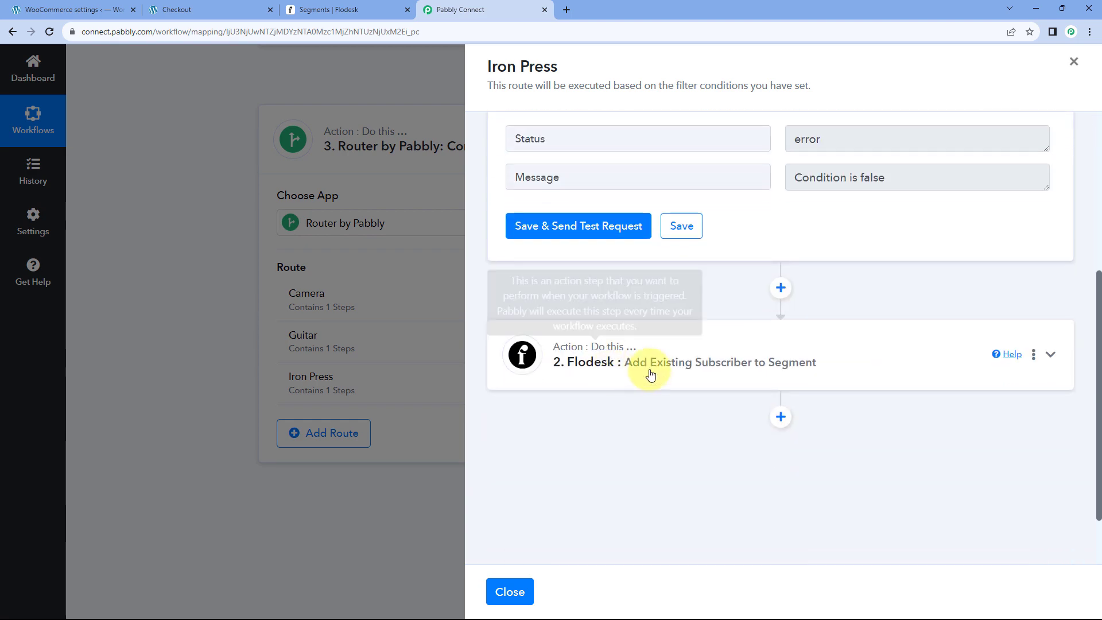
Point the Flodesk step at the Iron Press segment, save it, and close the panel.
click(645, 313)
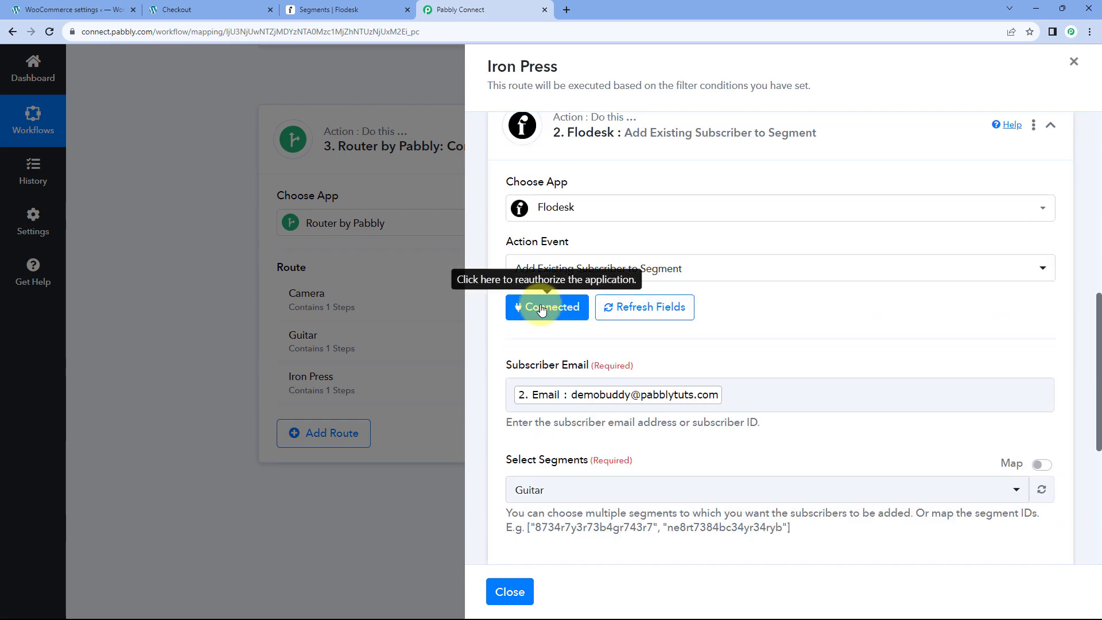
click(545, 308)
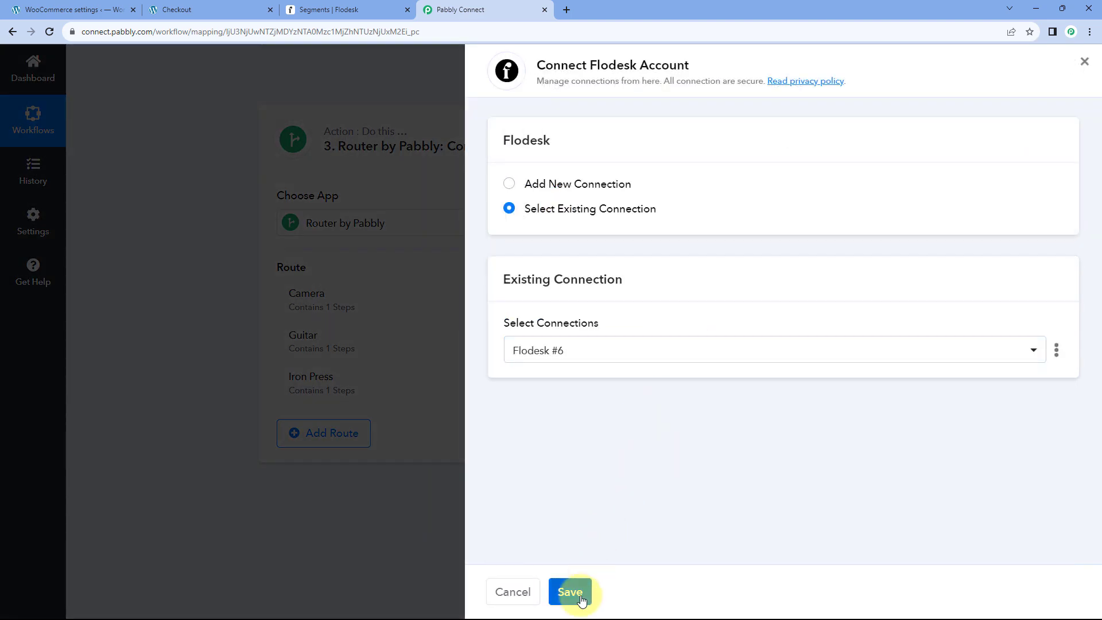
click(581, 597)
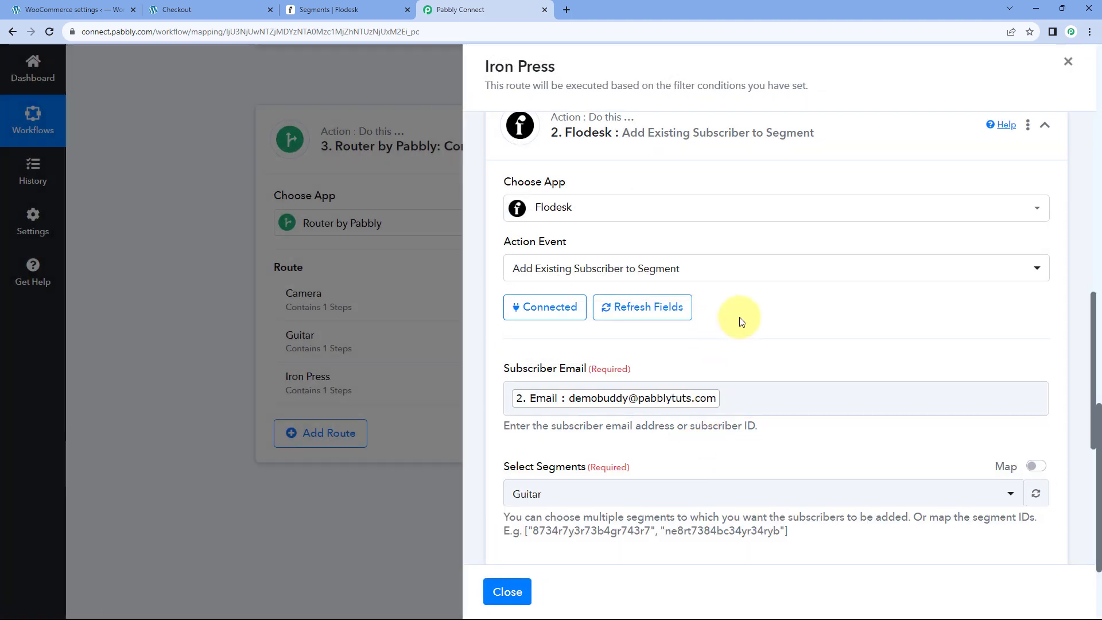
scroll(740, 320, down, 3)
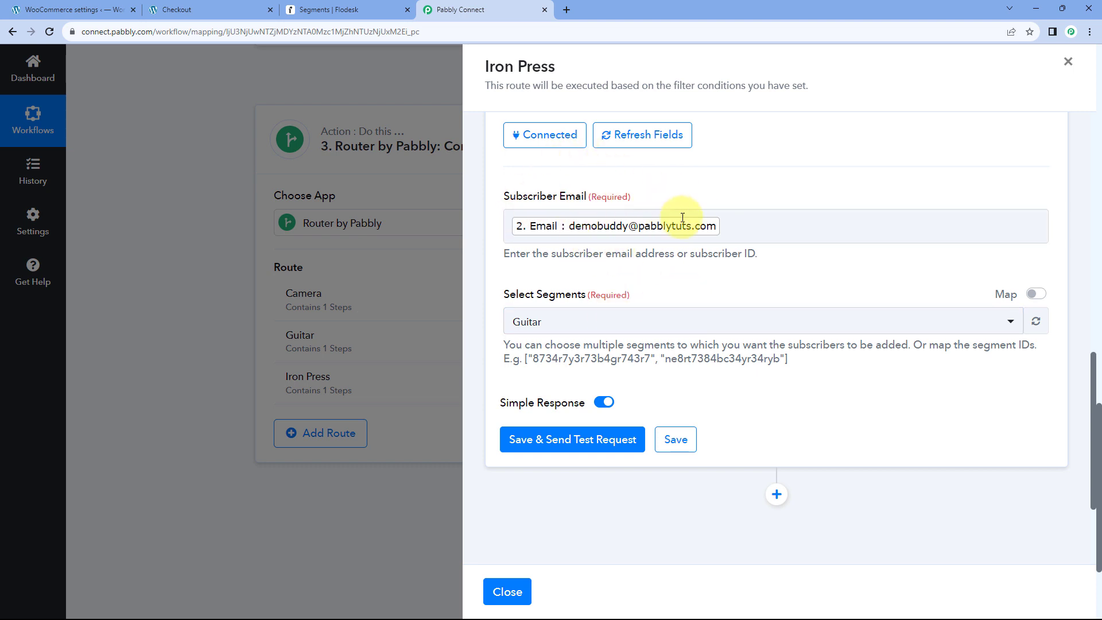
click(669, 318)
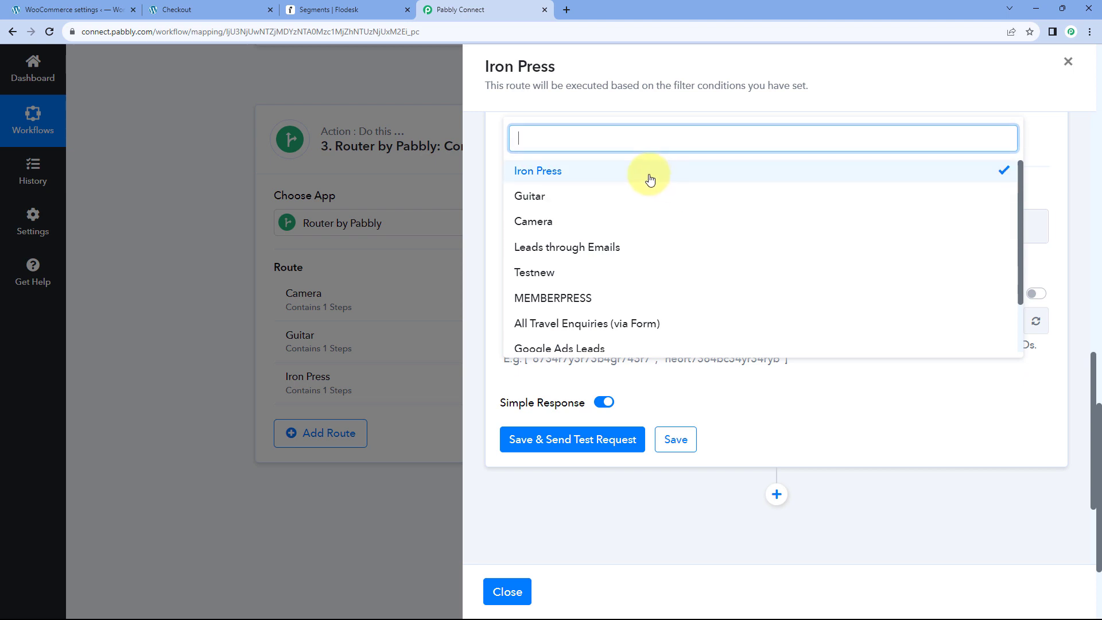
click(502, 177)
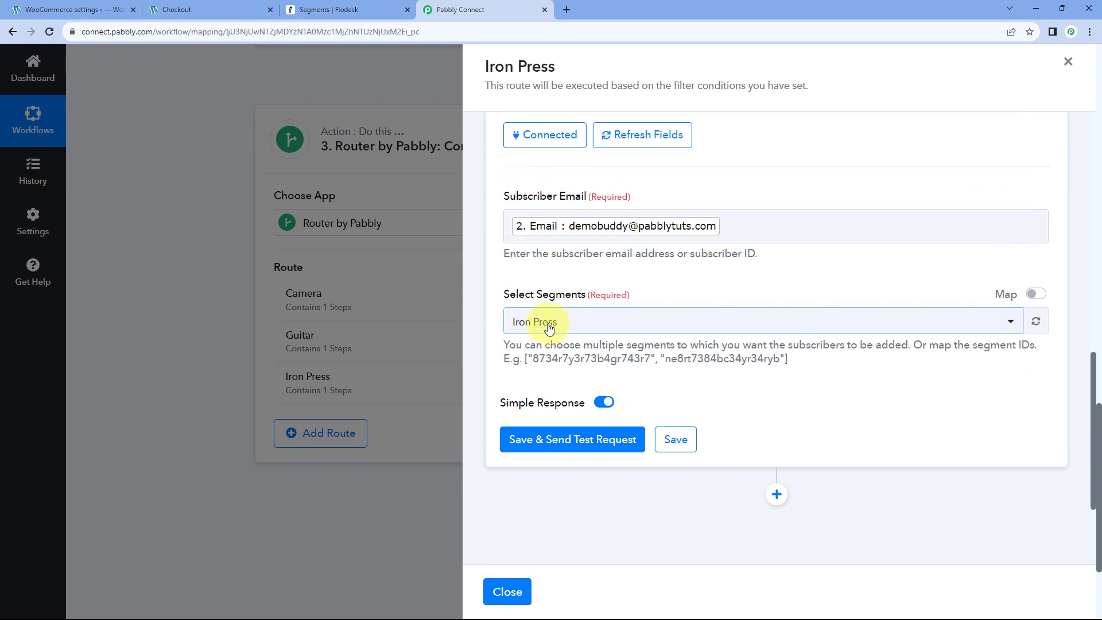
click(676, 438)
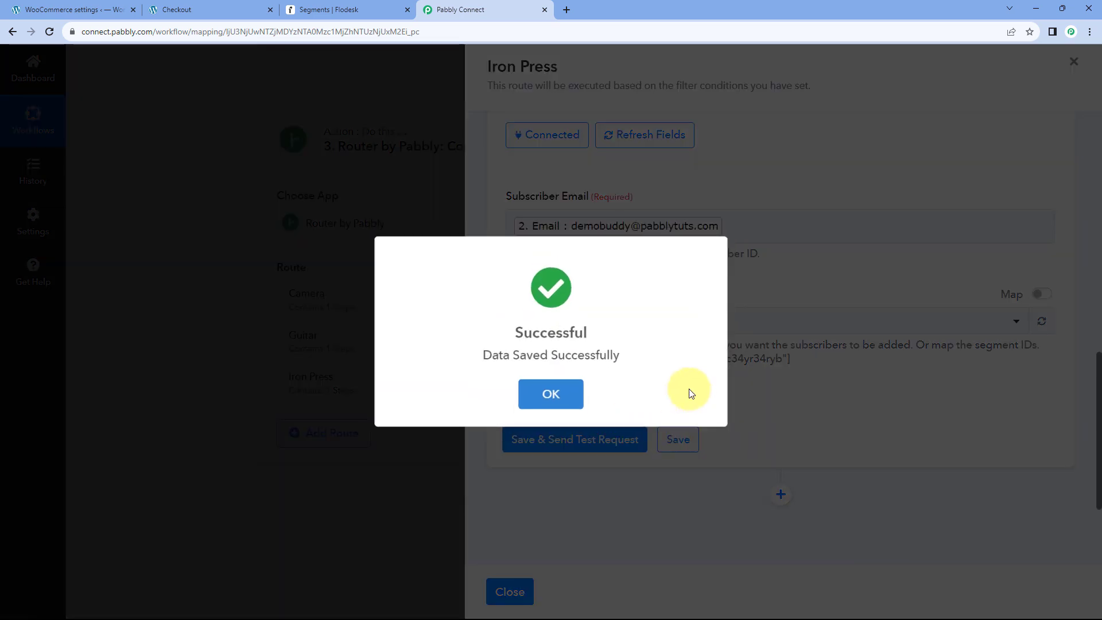
click(571, 393)
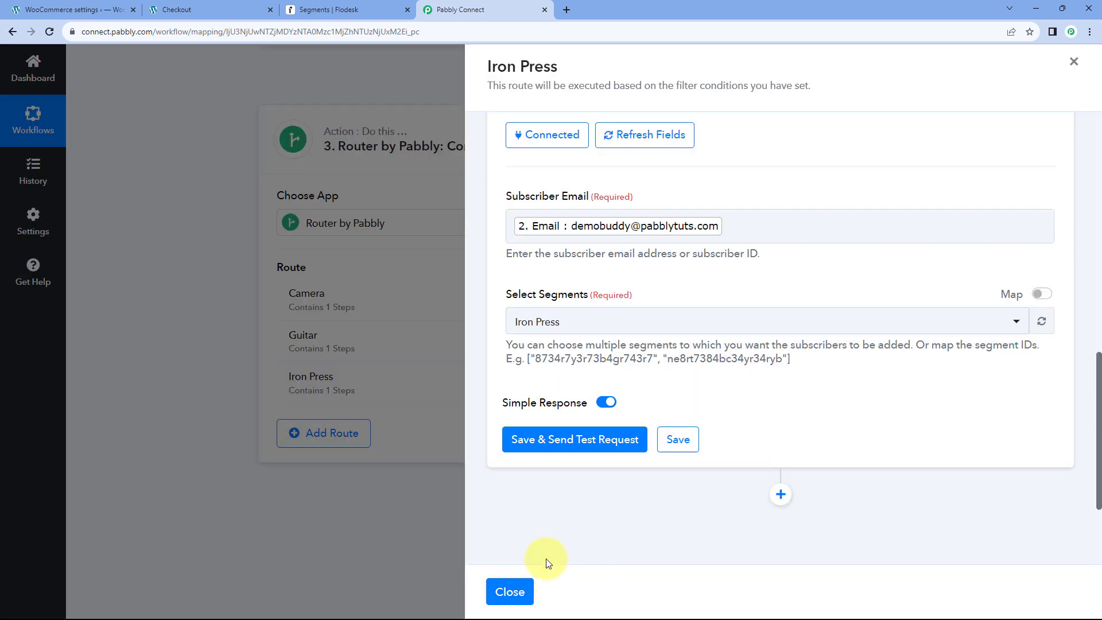
click(510, 591)
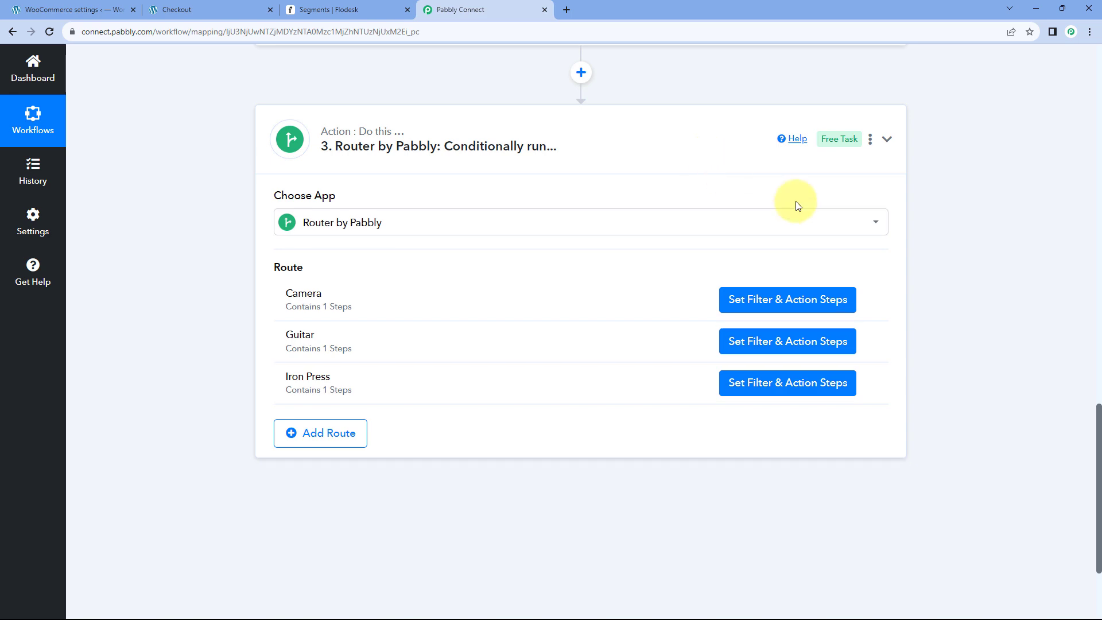
Collapse the WooCommerce trigger, check Flodesk segment counts, and review the Camera, Guitar, Iron Press routes.
scroll(933, 275, up, 20)
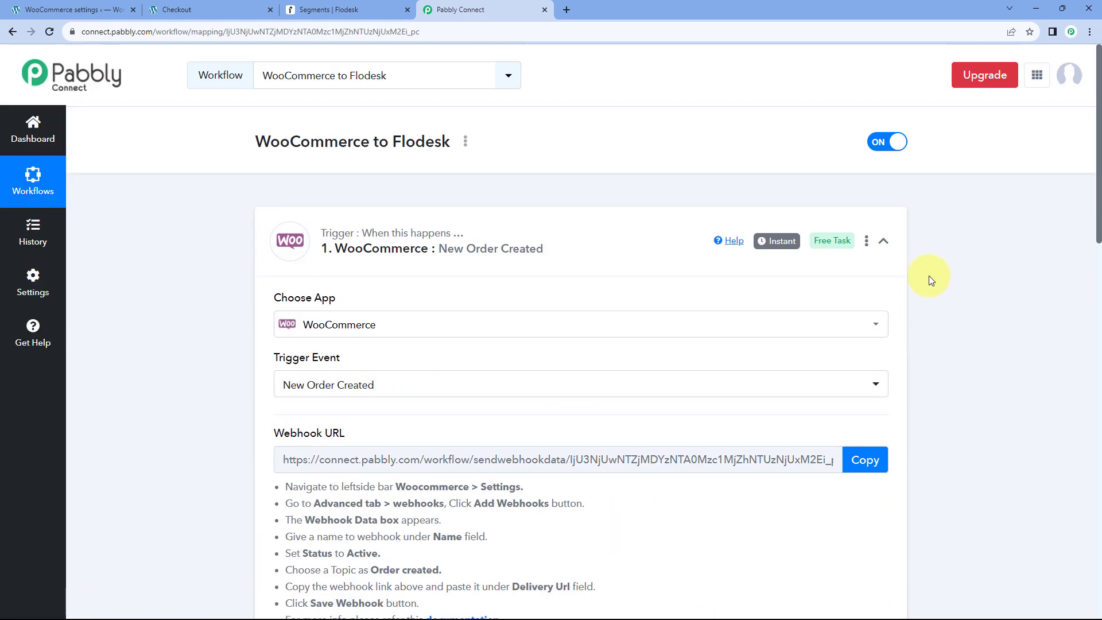
click(597, 248)
scroll(586, 173, down, 1)
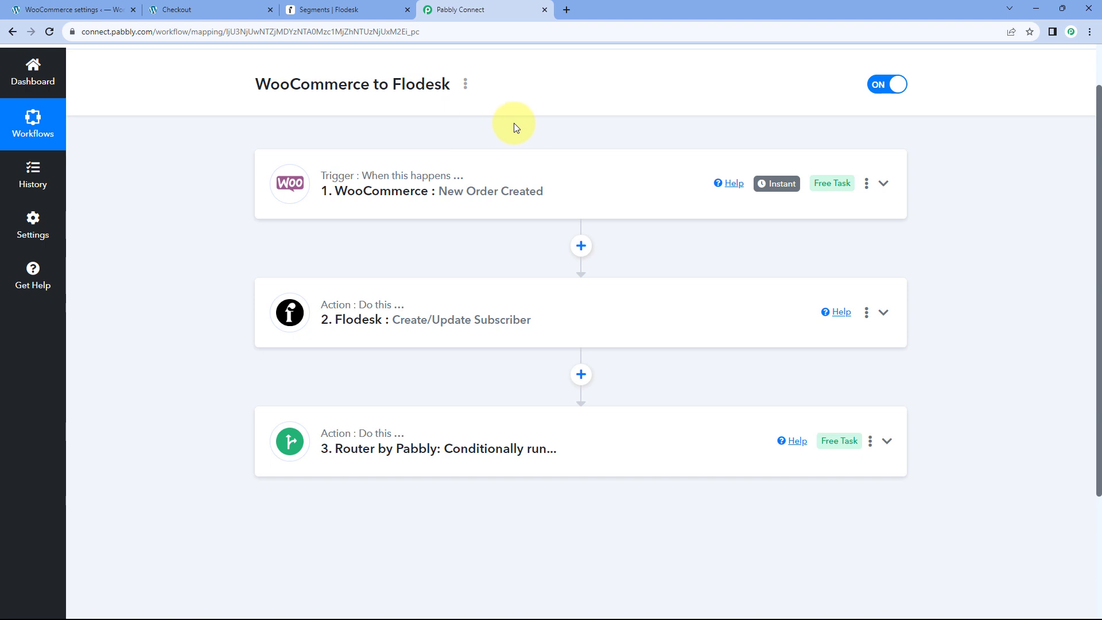
scroll(514, 123, down, 2)
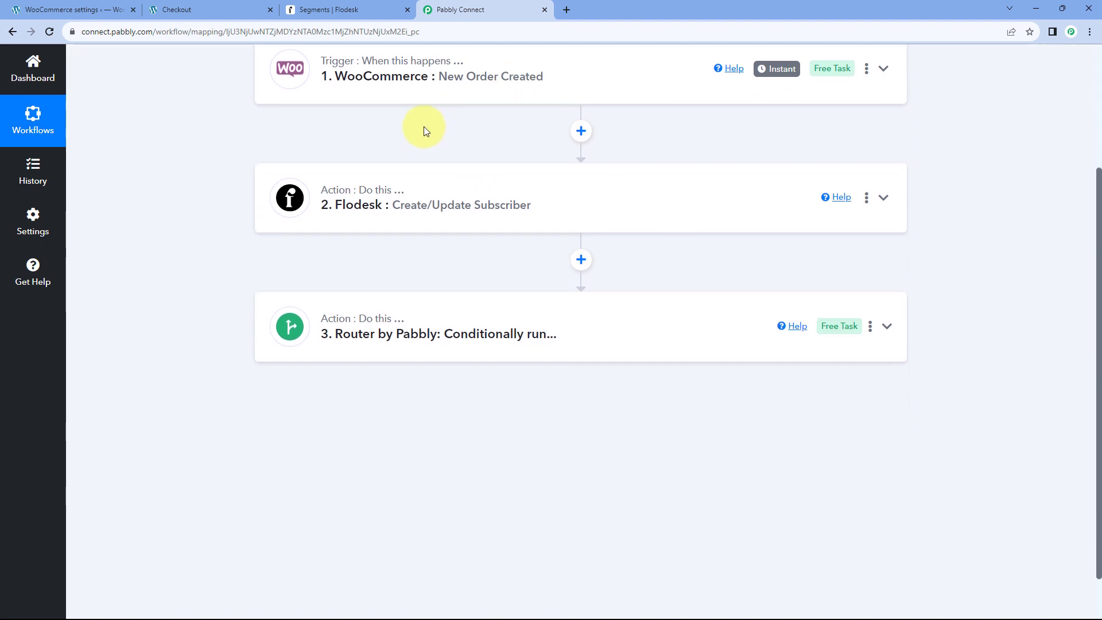
click(366, 7)
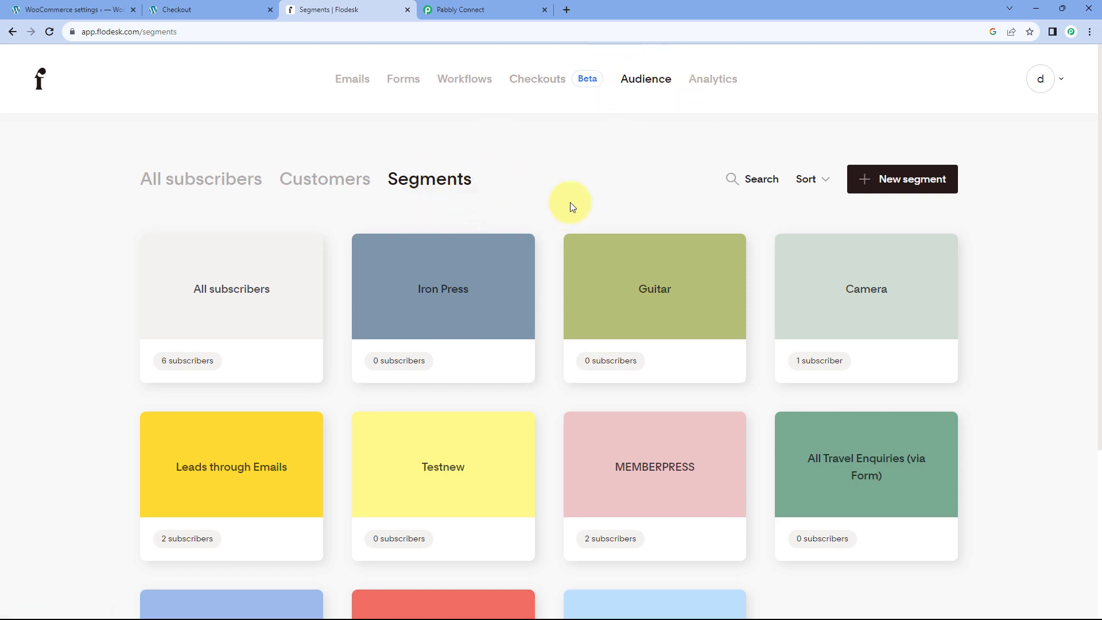
click(511, 9)
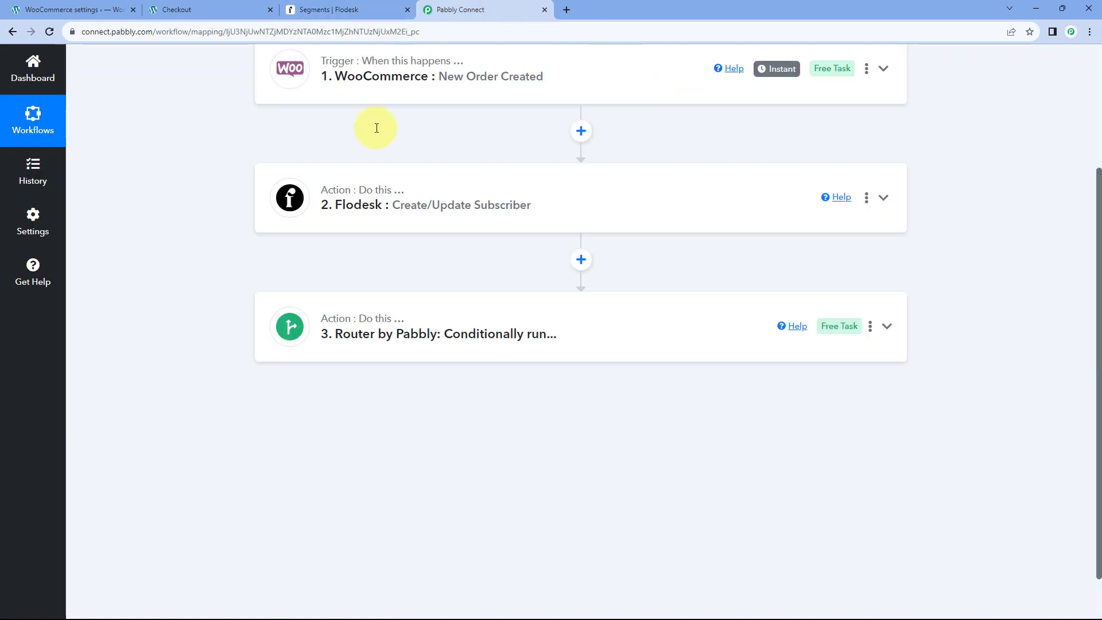
click(537, 314)
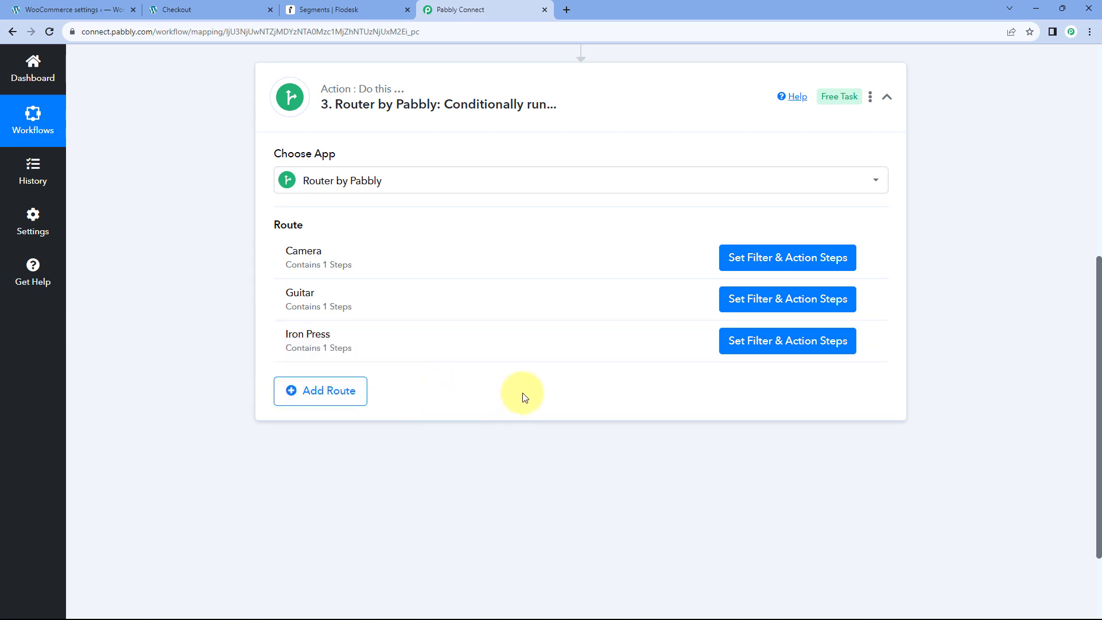
scroll(601, 196, up, 10)
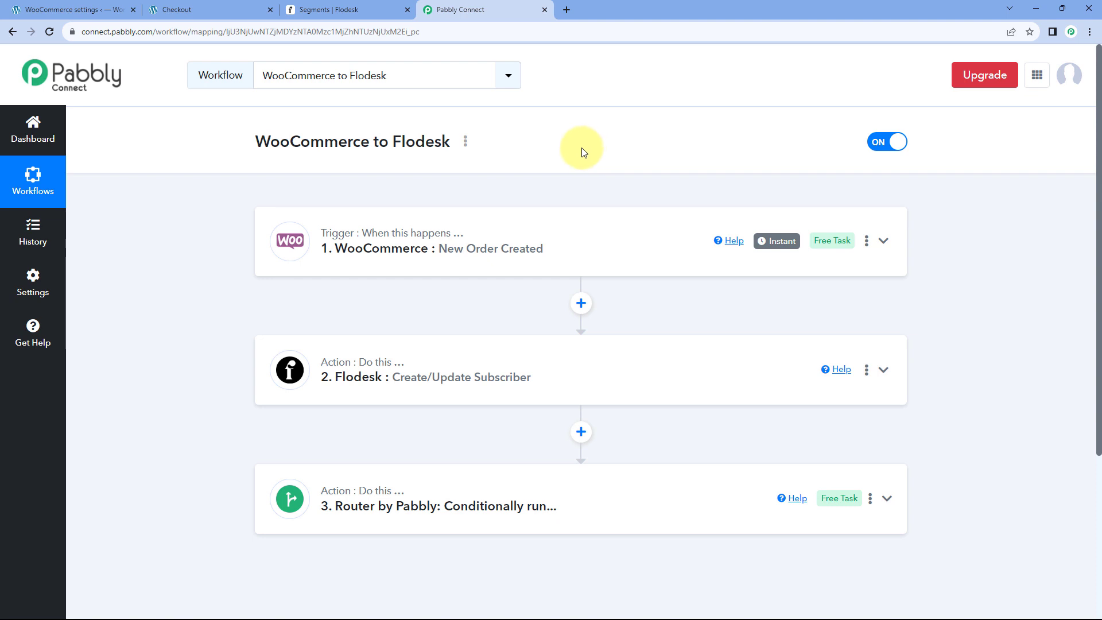
Add one Guitar to the cart in the WooCommerce shop and go to checkout.
click(183, 9)
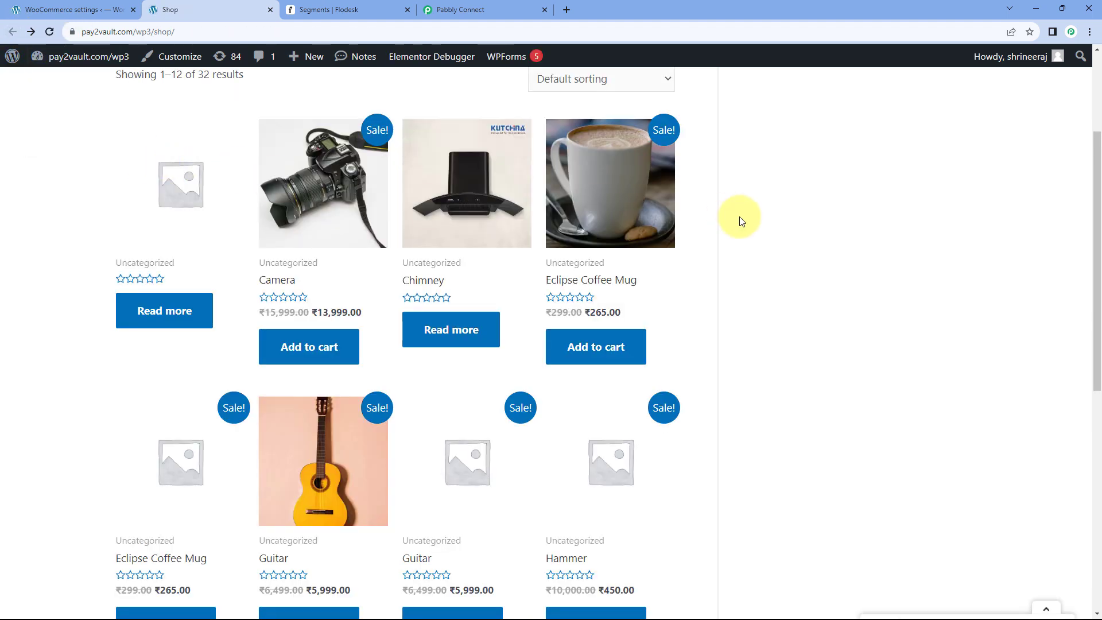
scroll(761, 230, down, 6)
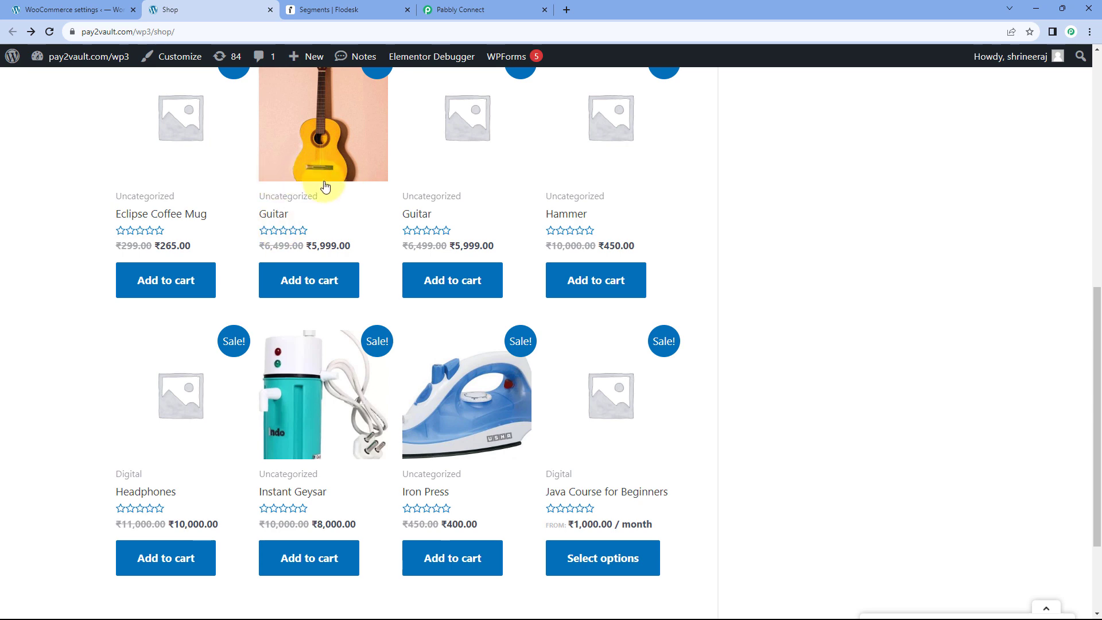
click(315, 280)
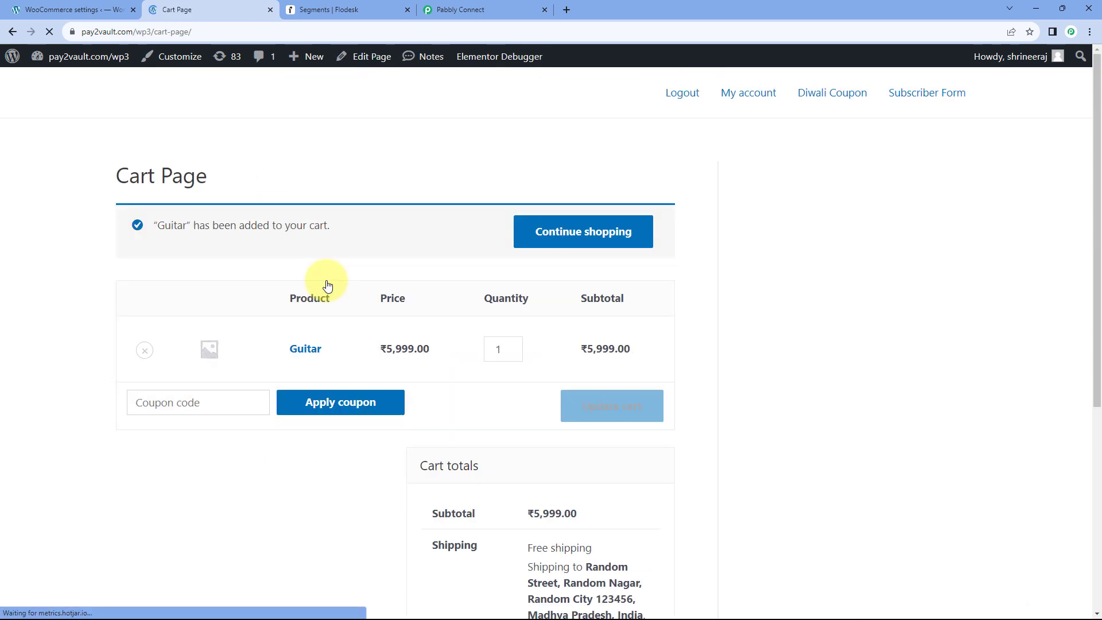
scroll(674, 315, down, 5)
click(524, 457)
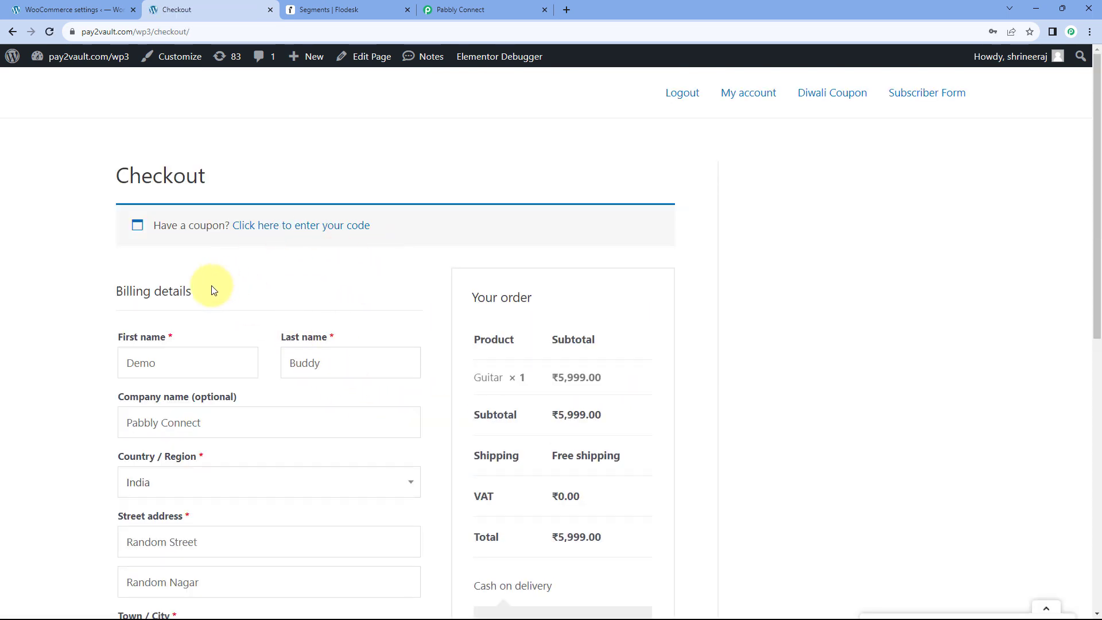
Change the billing name, phone number and email to a new test customer, then place the cash-on-delivery order.
scroll(212, 291, down, 2)
drag(204, 251, 98, 251)
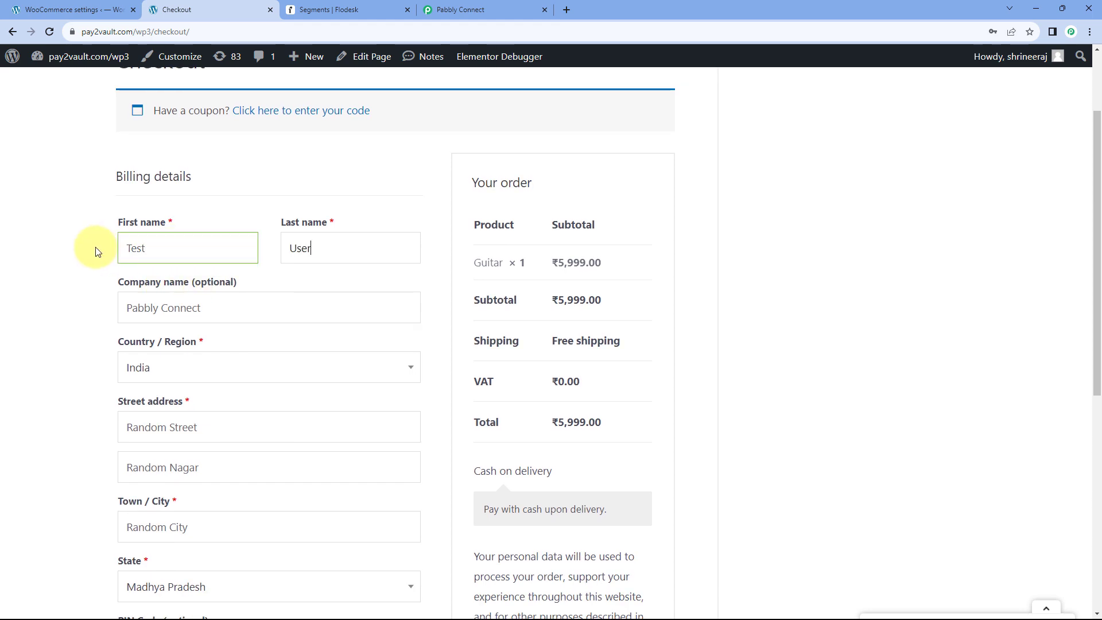
scroll(214, 255, down, 1)
scroll(86, 258, down, 6)
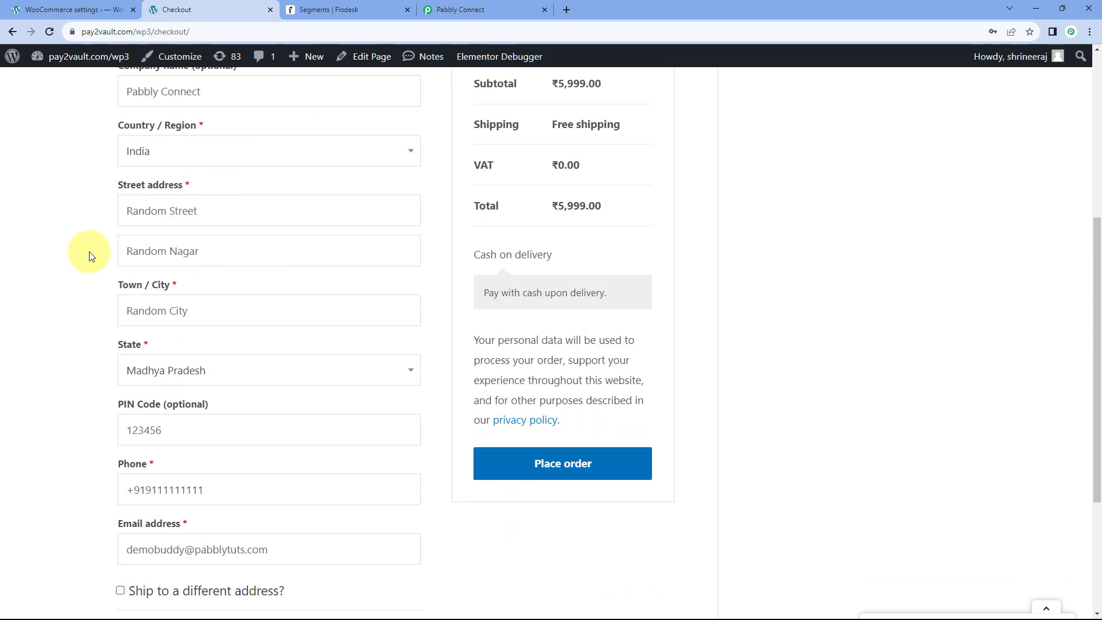
click(198, 277)
key(BackSpace)
text(2)
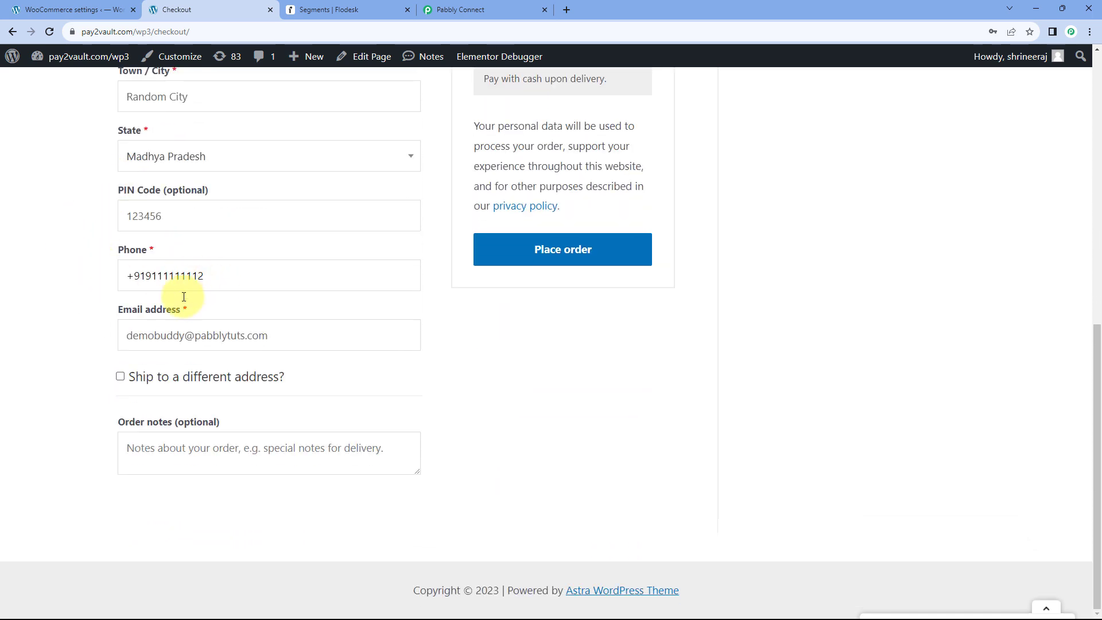
double_click(179, 336)
text(test)
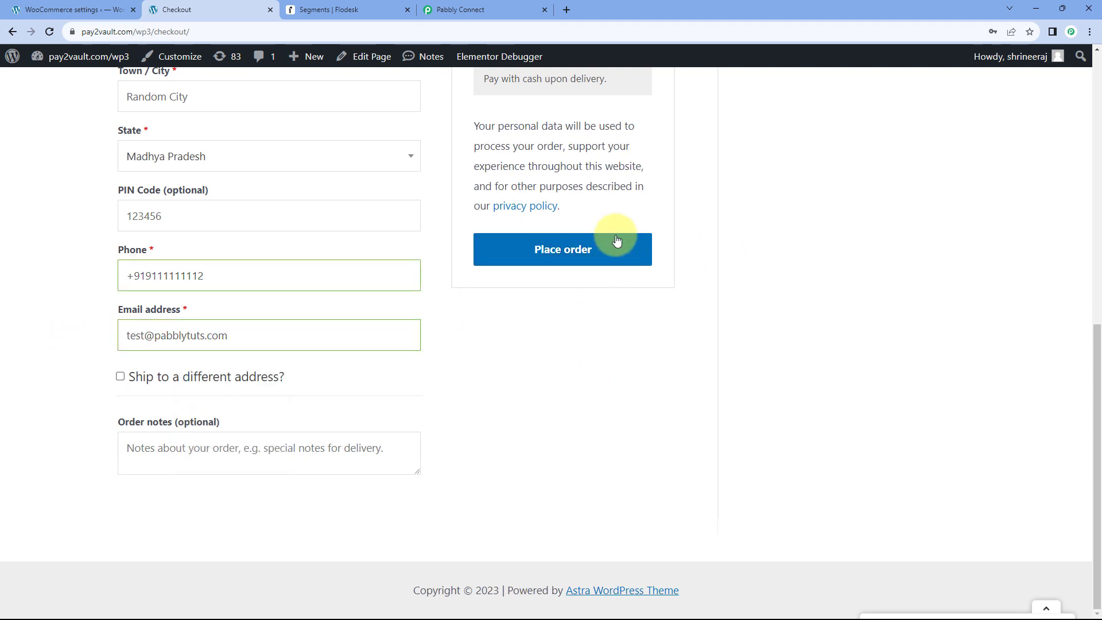
click(554, 248)
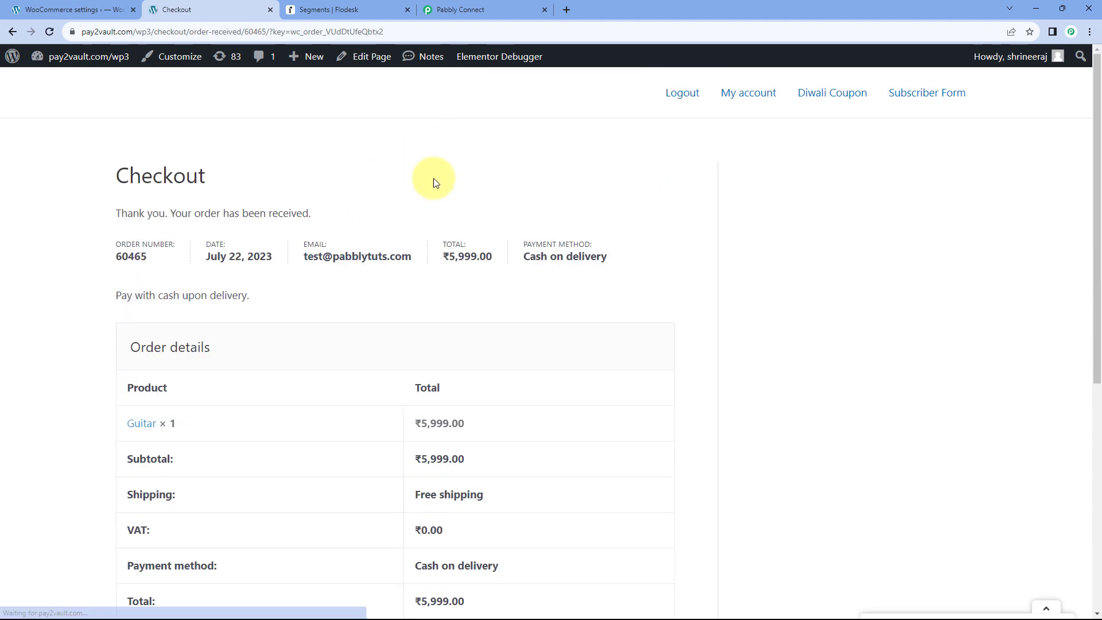
Review the order-received page, highlighting the Guitar line and shipping name, then switch to Flodesk Segments.
scroll(641, 227, down, 3)
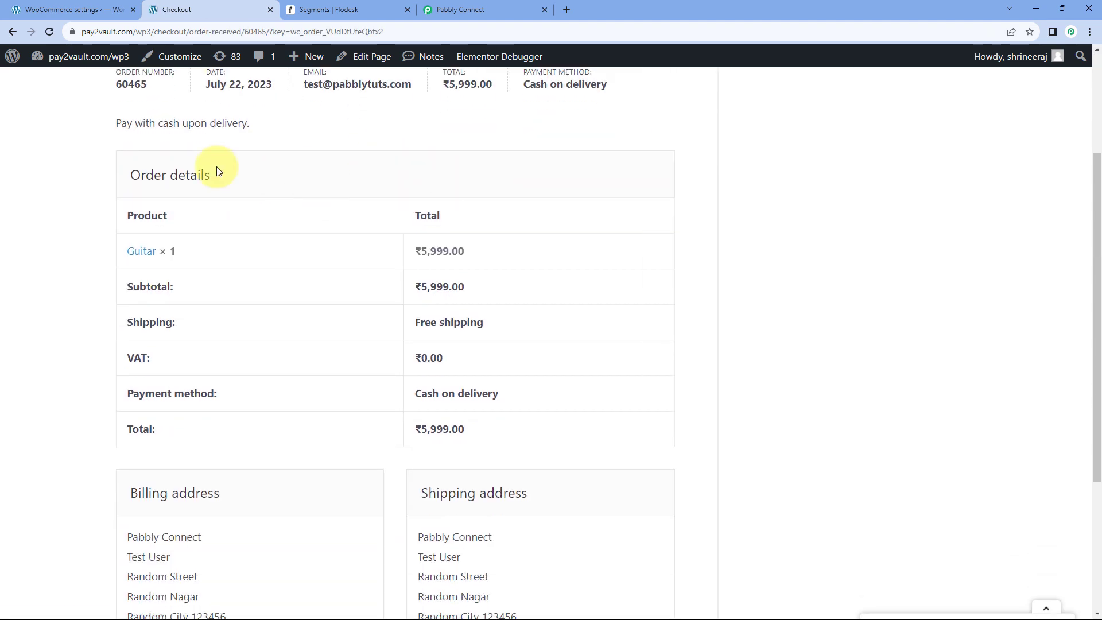
drag(115, 252, 160, 255)
click(243, 250)
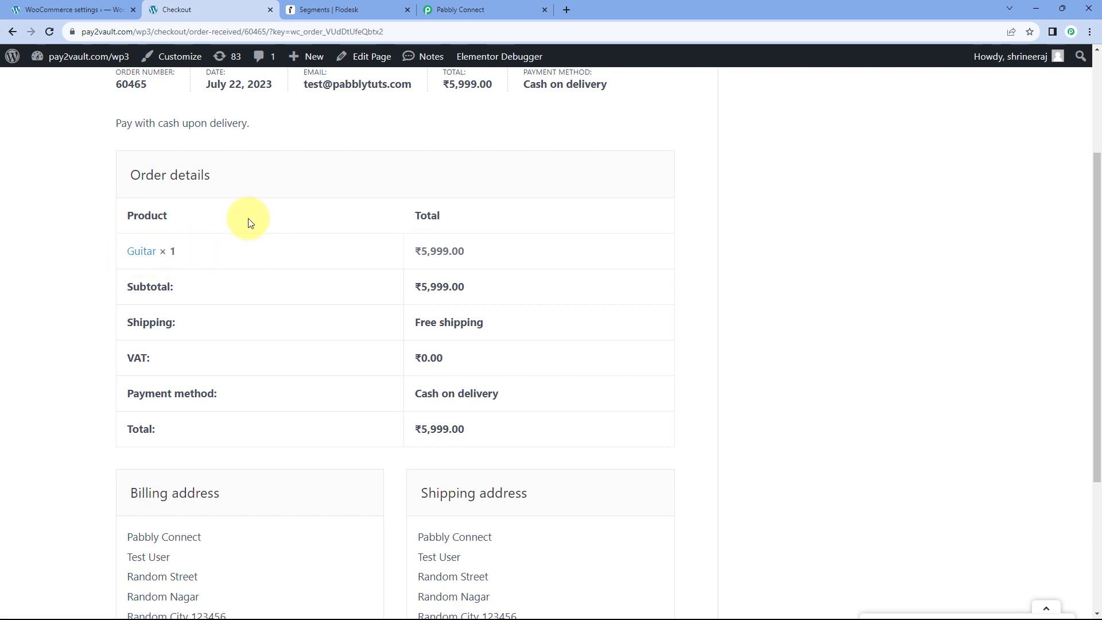
scroll(356, 241, down, 4)
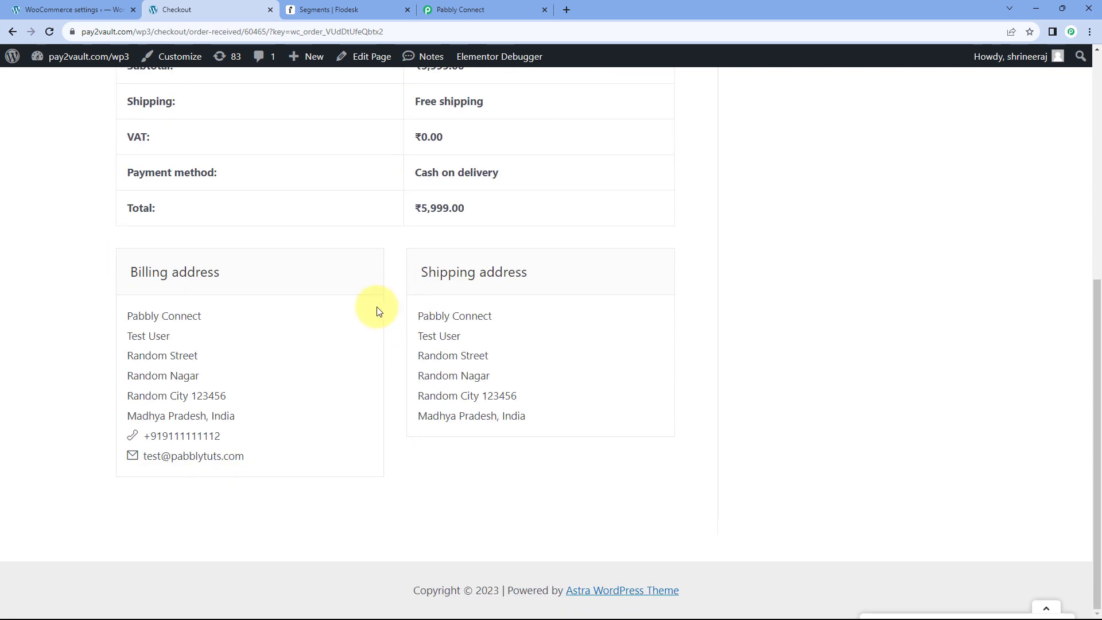
drag(402, 336, 476, 336)
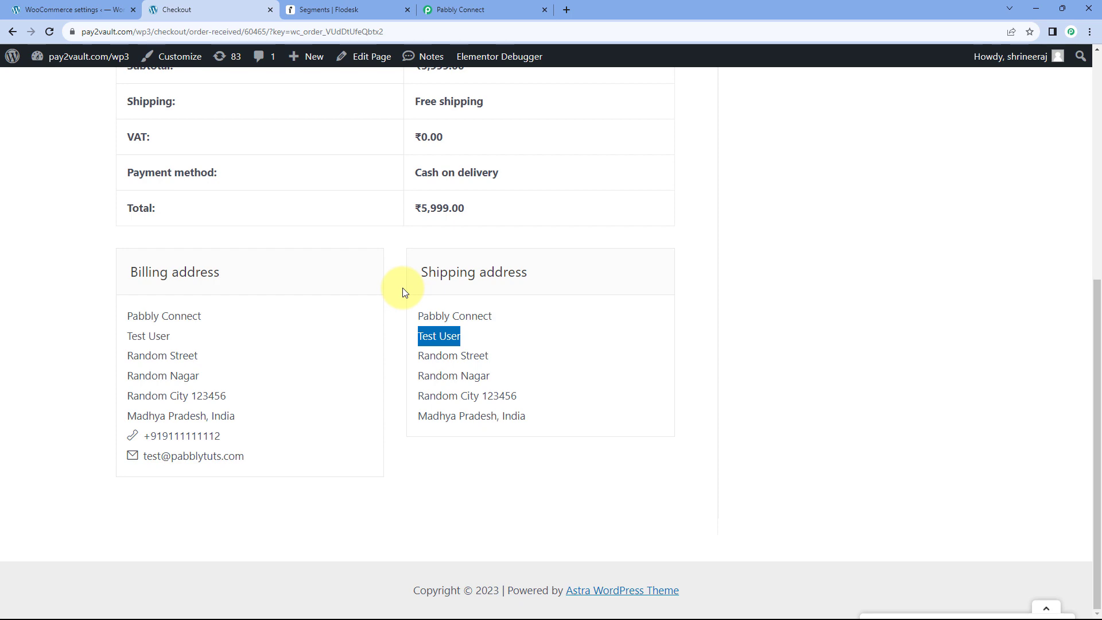
scroll(402, 289, up, 6)
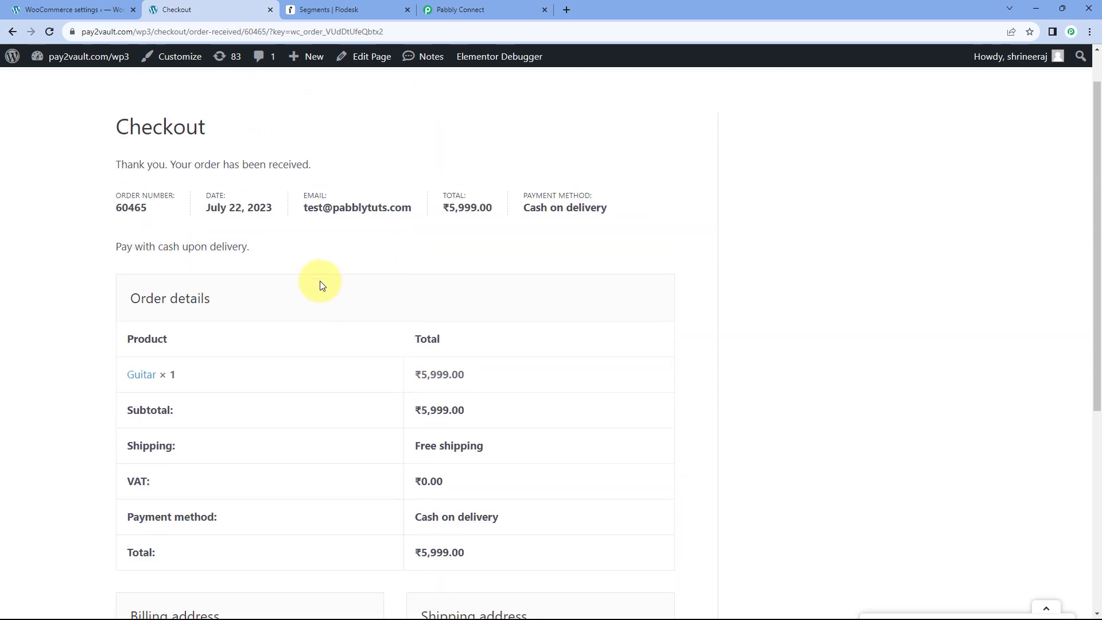
scroll(266, 299, down, 2)
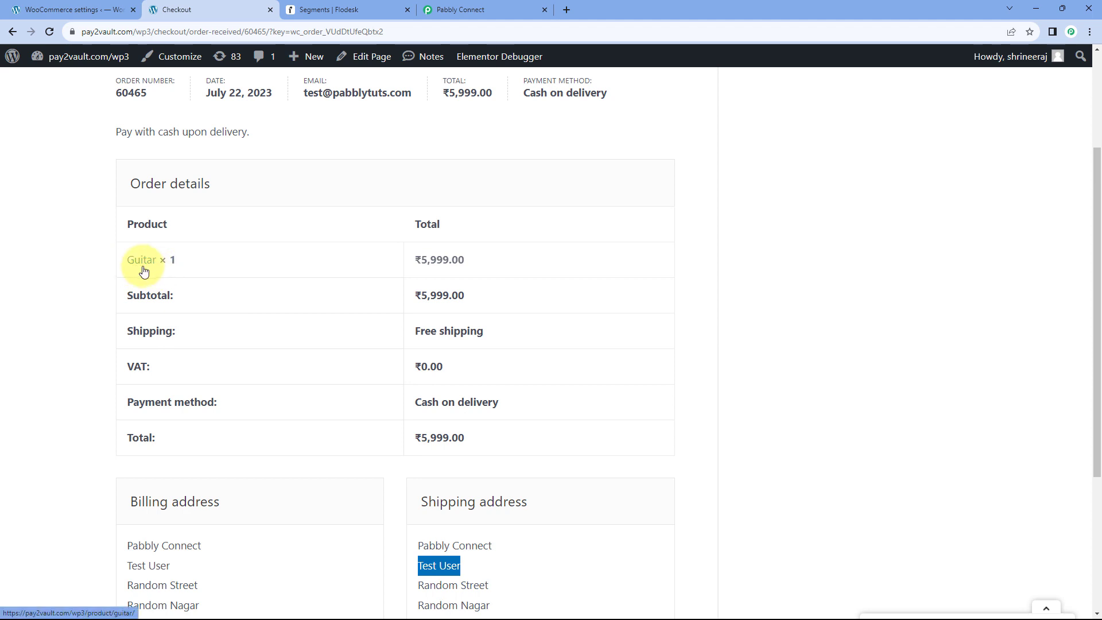
click(356, 6)
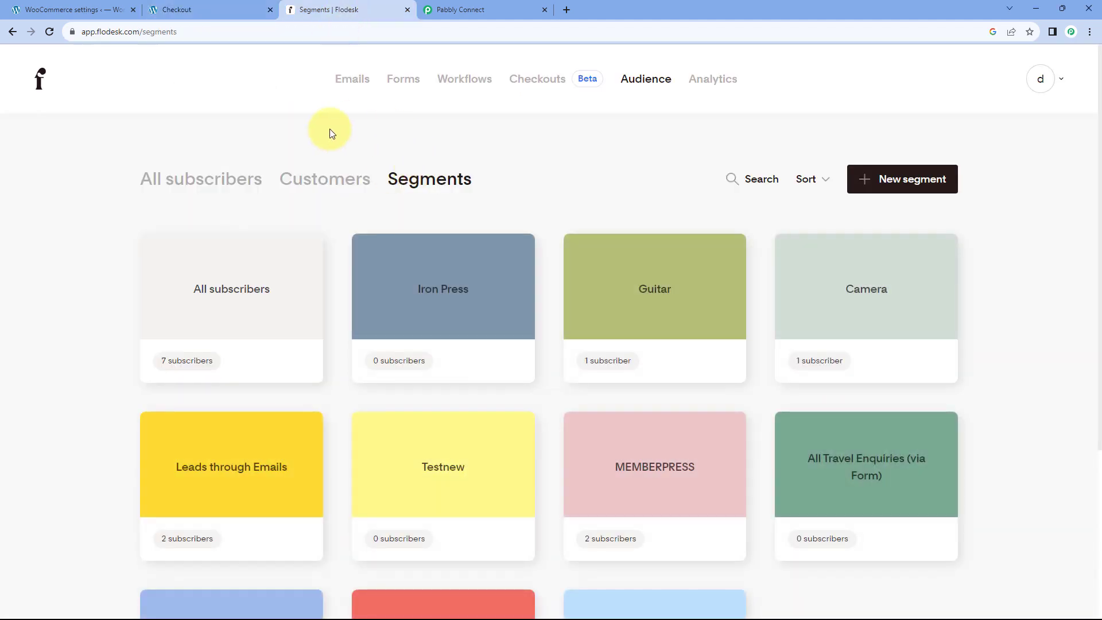
Confirm the test customer appears in Flodesk's subscribers and Guitar segment, then return to Pabbly Connect.
click(197, 180)
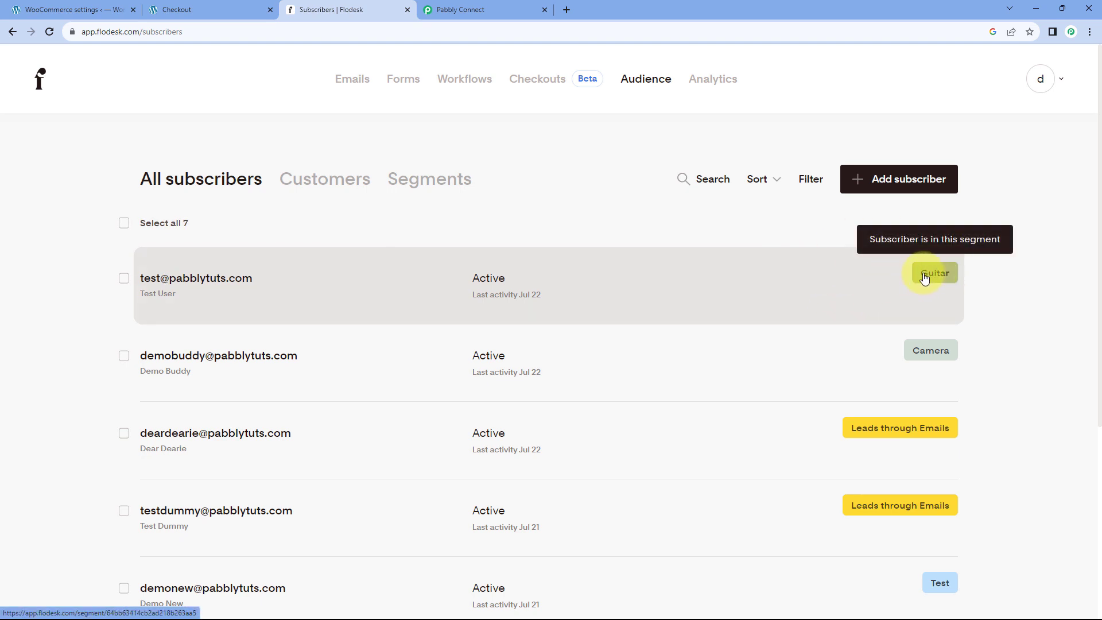
click(440, 179)
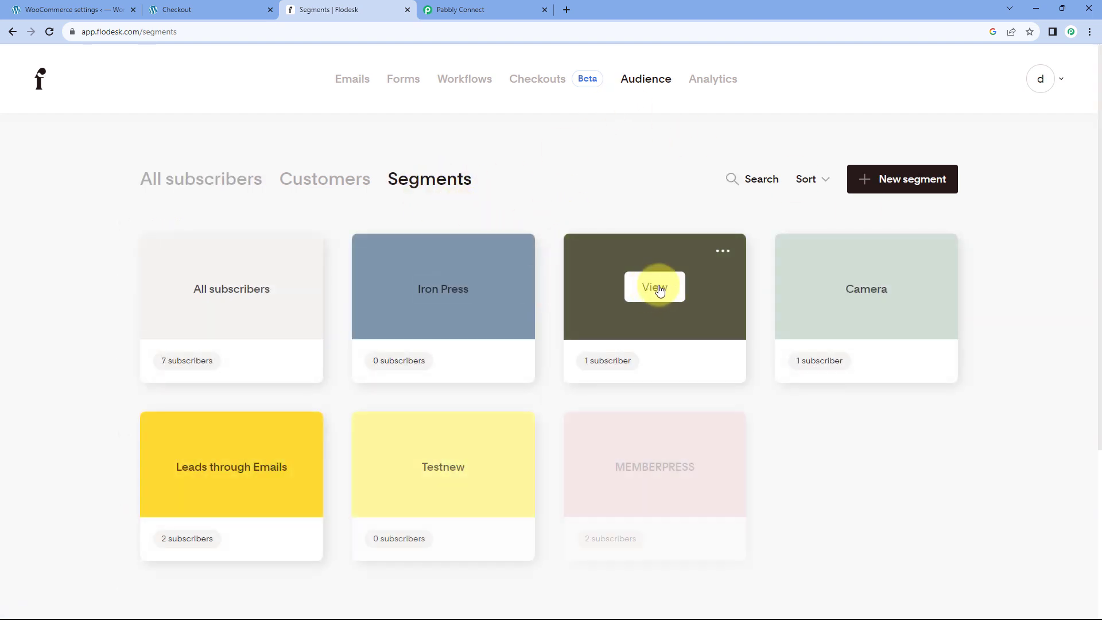
click(657, 288)
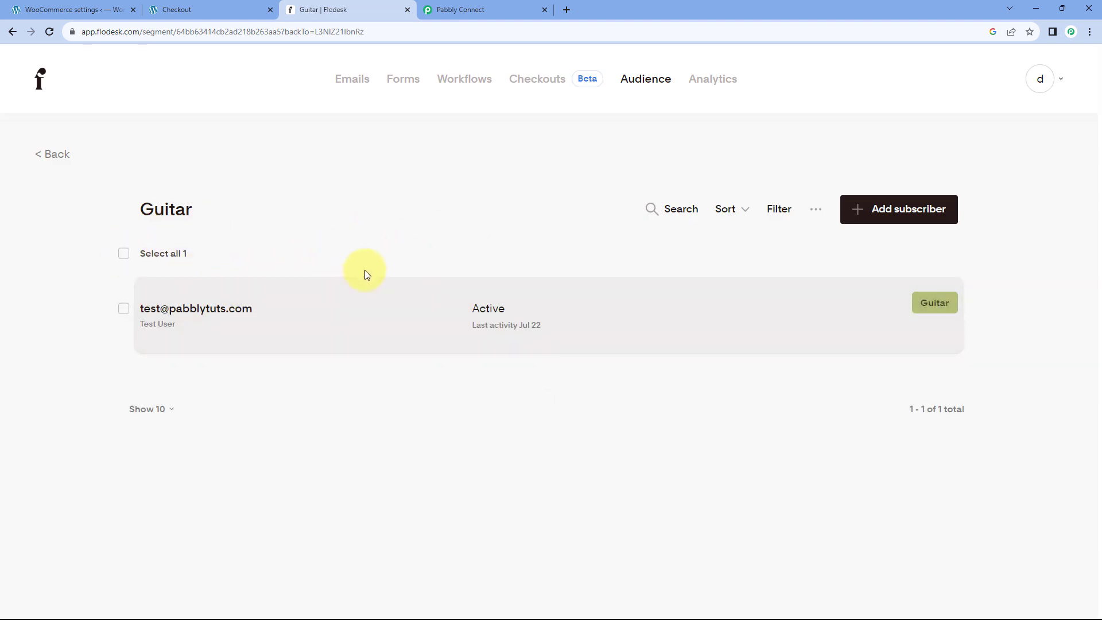
click(517, 9)
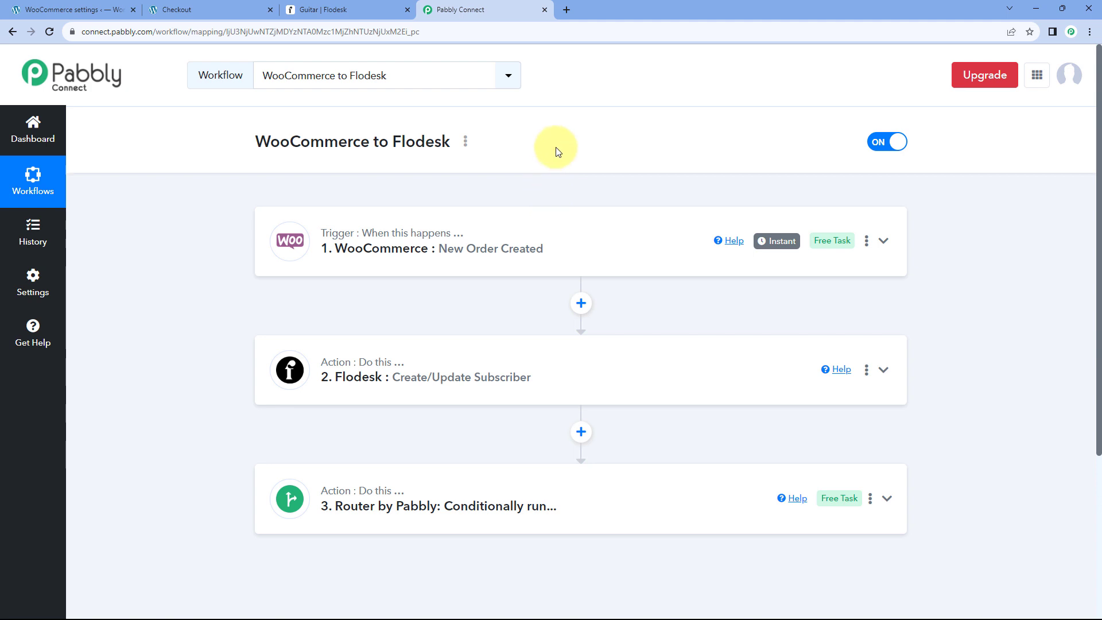